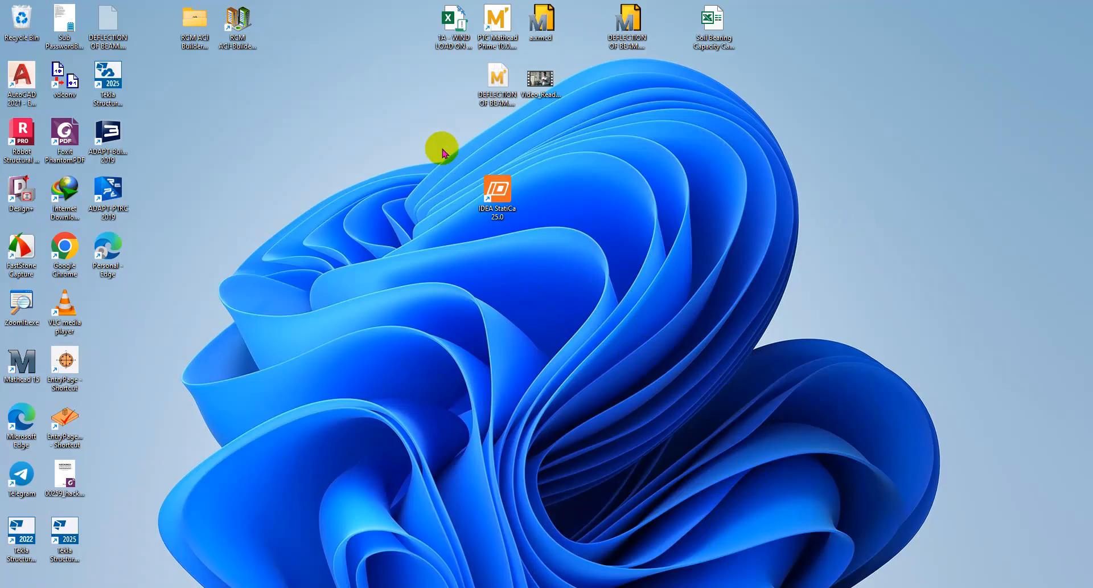
- Switch to the AutoCAD drawing 2. STR-Building (B) Checked and look over the steel roof frame elevation
{"action": "left_click", "coordinate": [656, 330]}
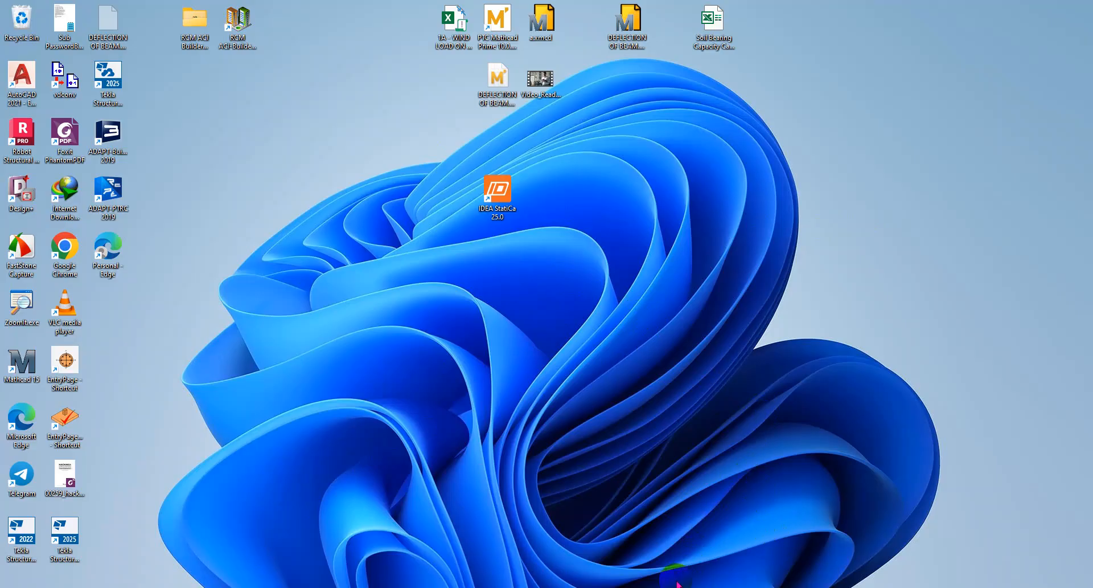
{"action": "mouse_move", "coordinate": [660, 587]}
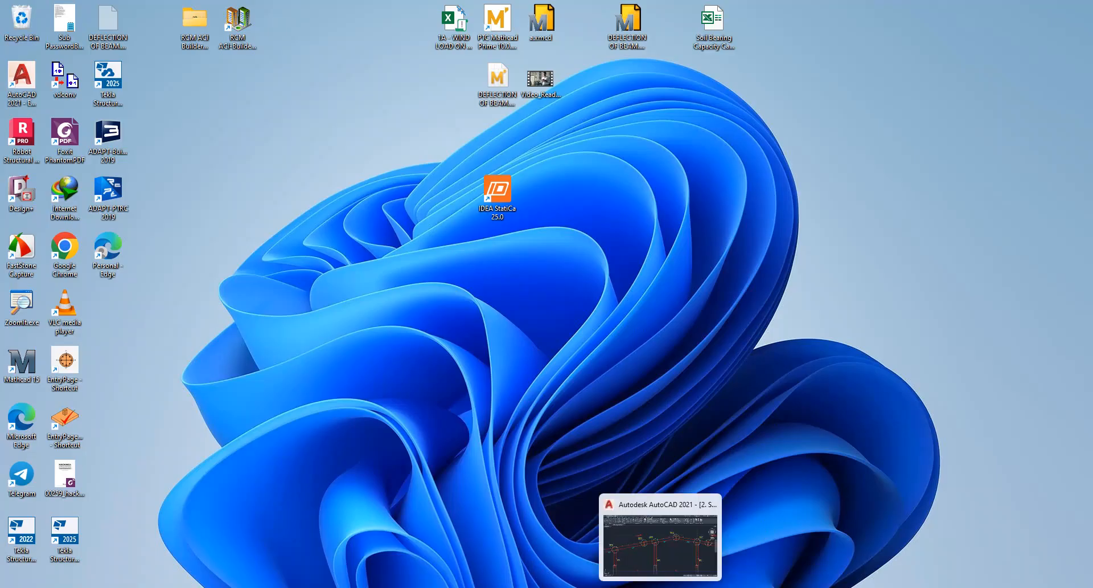
{"action": "left_click", "coordinate": [706, 518]}
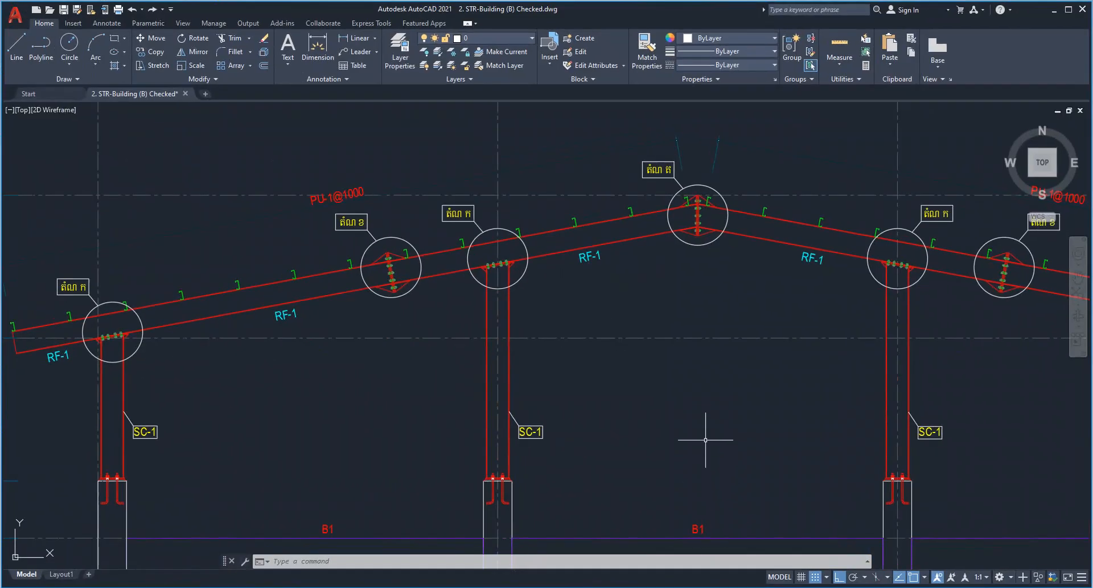
{"action": "left_click", "coordinate": [723, 417]}
{"action": "left_click", "coordinate": [664, 454]}
{"action": "scroll", "coordinate": [714, 339], "scroll_direction": "down", "scroll_amount": 1}
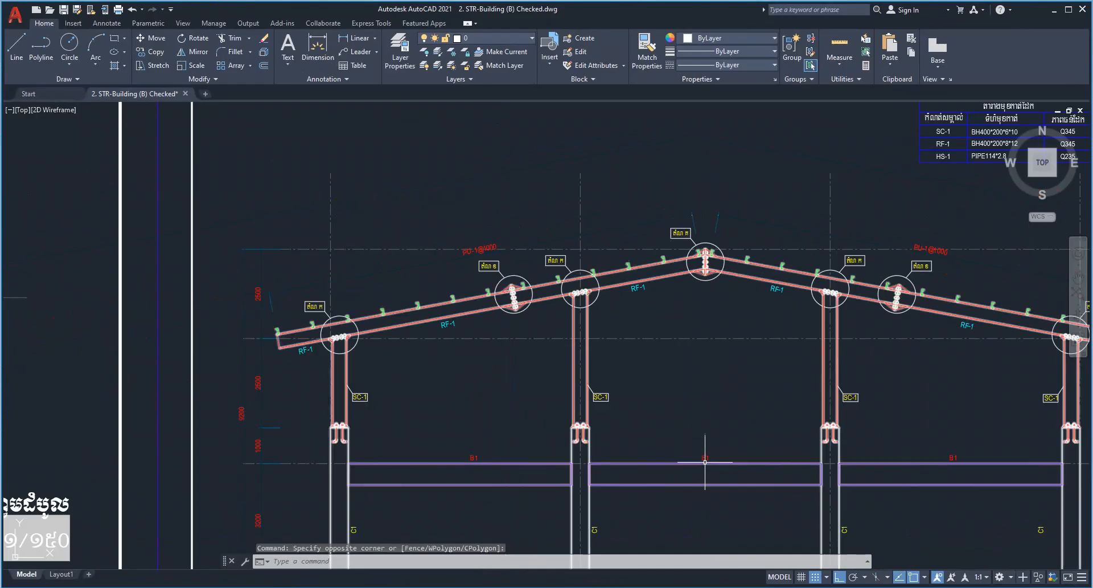
{"action": "middle_click_drag", "start_coordinate": [706, 460], "coordinate": [608, 445]}
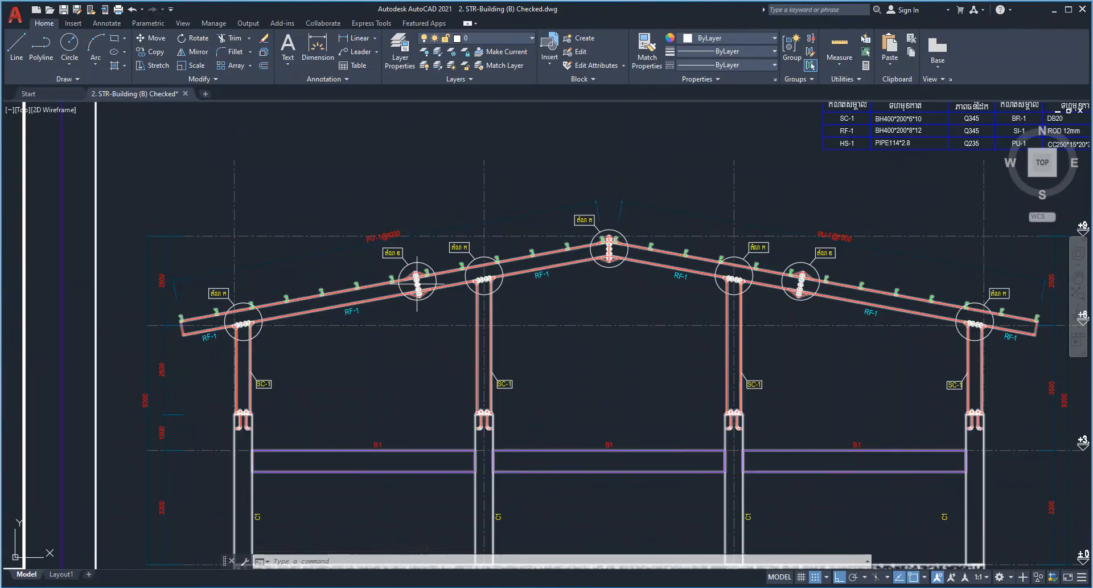
- Examine the bolted rafter splice joint តំណ ខ on the left RF-1 rafter and its place in the frame elevation
{"action": "scroll", "coordinate": [422, 279], "scroll_direction": "up", "scroll_amount": 3}
{"action": "scroll", "coordinate": [431, 275], "scroll_direction": "up", "scroll_amount": 2}
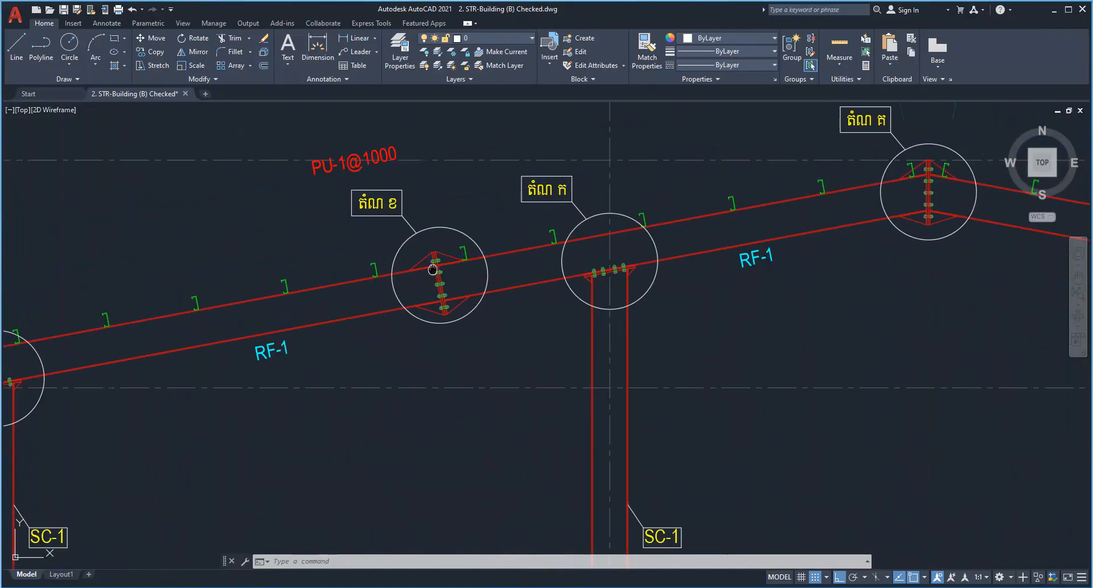
{"action": "left_click", "coordinate": [495, 445]}
{"action": "middle_click_drag", "start_coordinate": [464, 389], "coordinate": [518, 360]}
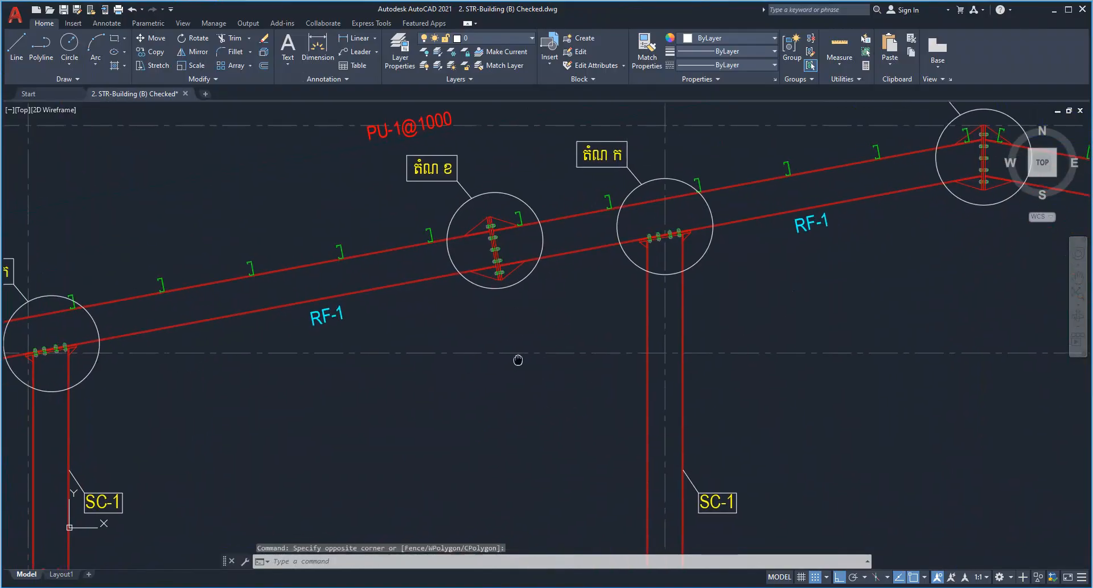
{"action": "mouse_move", "coordinate": [548, 310]}
{"action": "middle_mouse_down"}
{"action": "mouse_move", "coordinate": [499, 365]}
{"action": "mouse_move", "coordinate": [510, 391]}
{"action": "middle_mouse_up"}
{"action": "scroll", "coordinate": [467, 310], "scroll_direction": "up", "scroll_amount": 2}
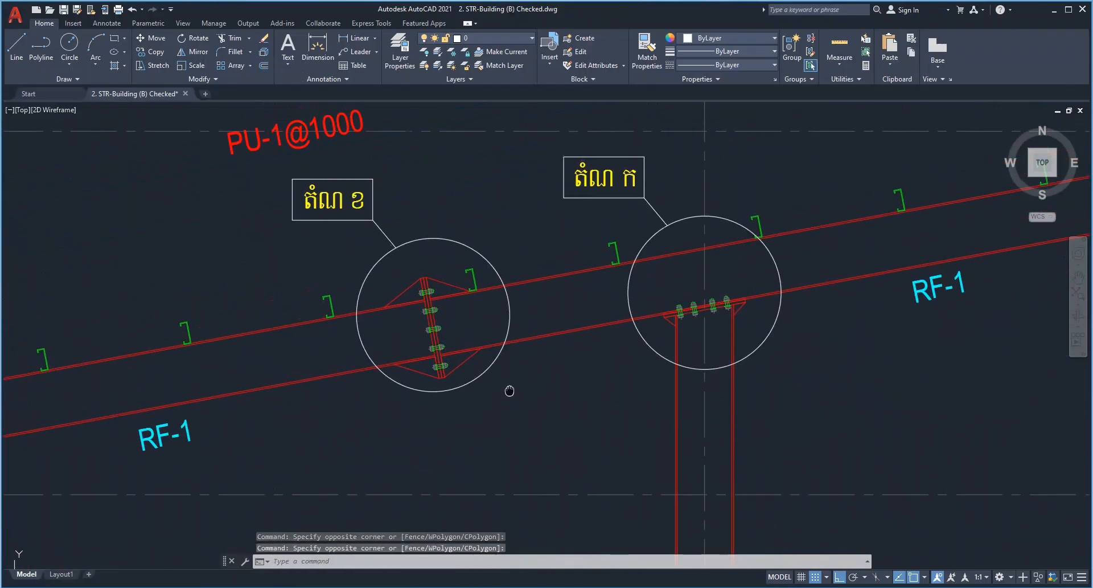
{"action": "left_click", "coordinate": [270, 171]}
{"action": "left_click", "coordinate": [565, 472]}
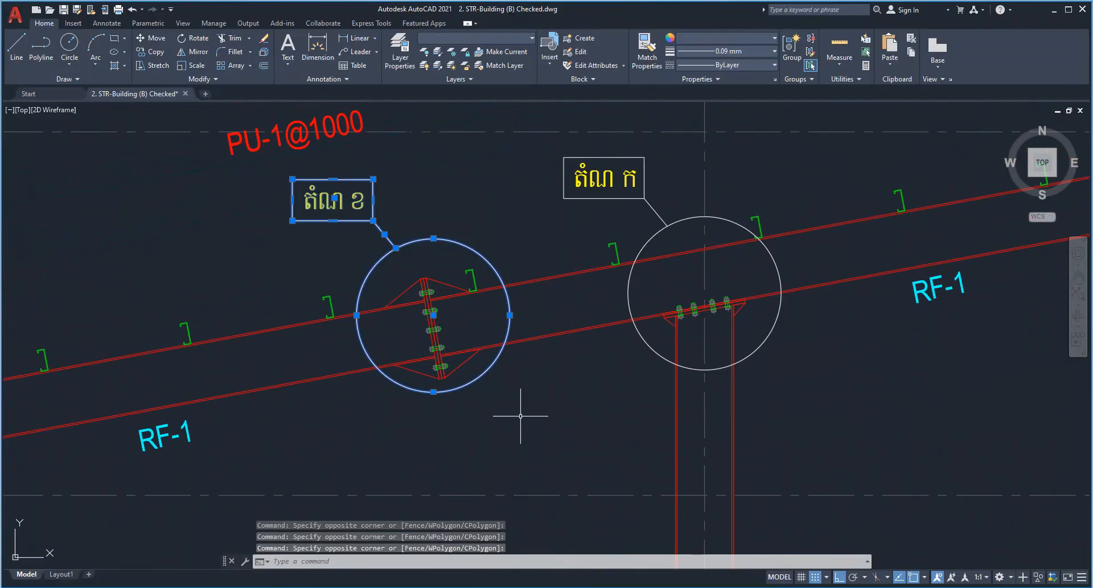
{"action": "left_click", "coordinate": [500, 403]}
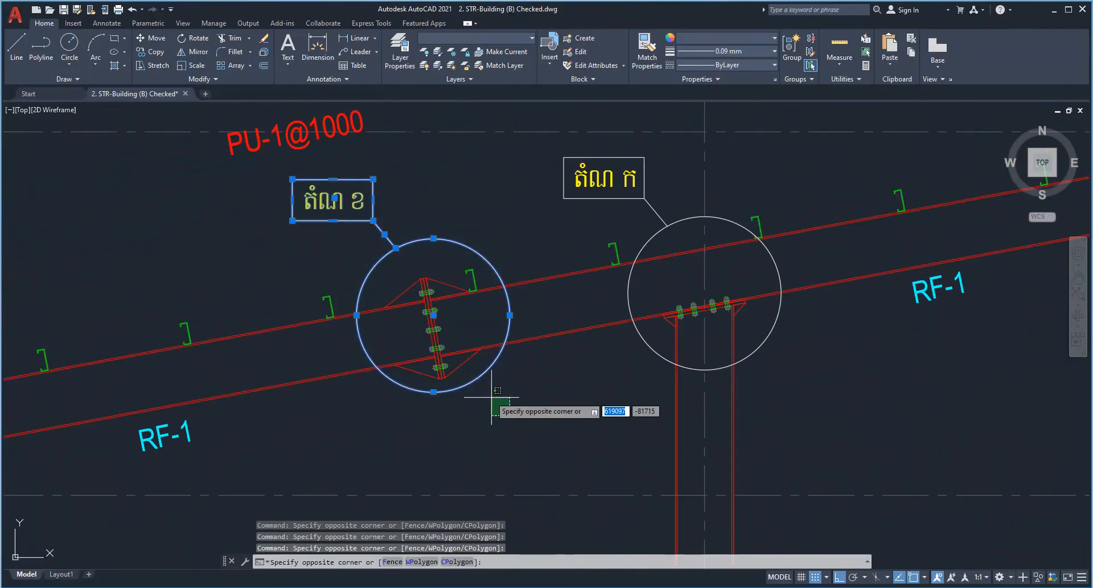
{"action": "left_click", "coordinate": [500, 401]}
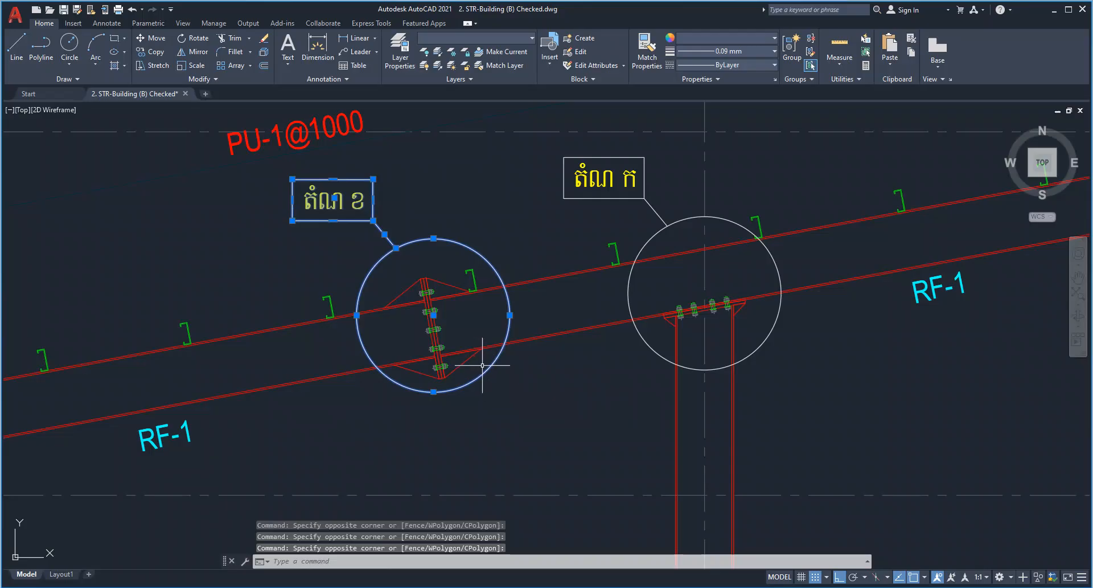
{"action": "key", "text": "Escape"}
{"action": "key", "text": "Escape"}
{"action": "left_click", "coordinate": [512, 398]}
{"action": "left_click", "coordinate": [515, 401]}
{"action": "scroll", "coordinate": [445, 323], "scroll_direction": "up", "scroll_amount": 2}
{"action": "middle_click_drag", "start_coordinate": [444, 323], "coordinate": [456, 350]}
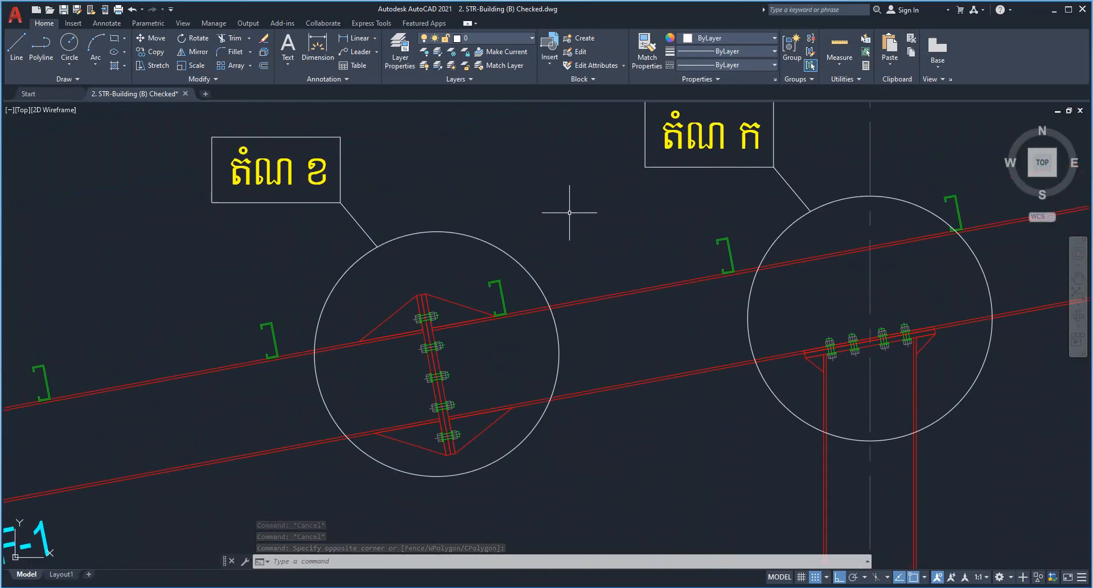
{"action": "left_click", "coordinate": [538, 234]}
{"action": "left_click", "coordinate": [537, 235]}
{"action": "scroll", "coordinate": [569, 232], "scroll_direction": "down", "scroll_amount": 2}
{"action": "left_click", "coordinate": [628, 380]}
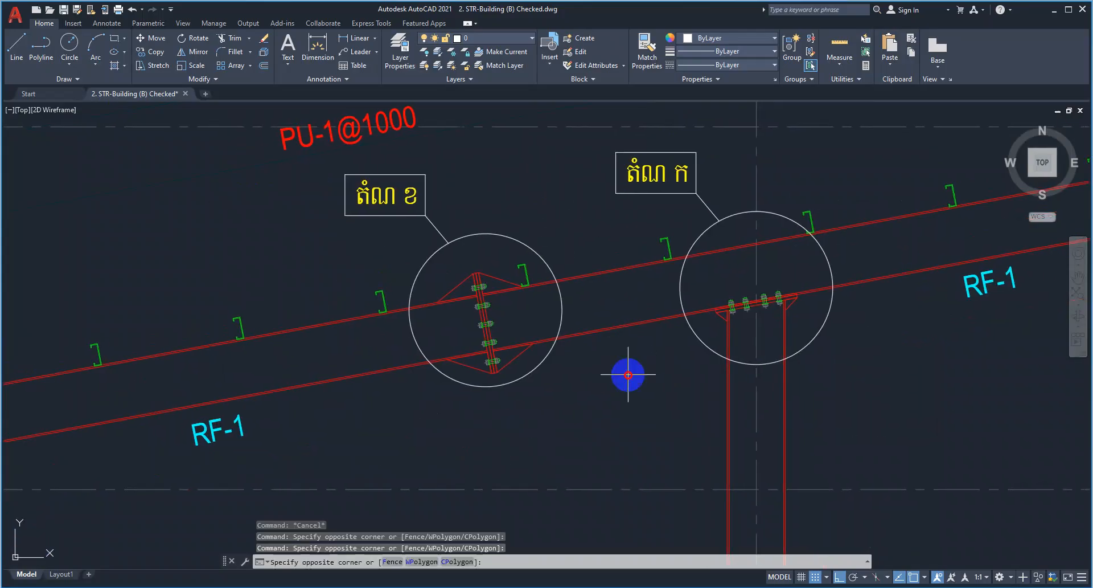
{"action": "left_click", "coordinate": [622, 385]}
{"action": "scroll", "coordinate": [622, 385], "scroll_direction": "down", "scroll_amount": 6}
{"action": "middle_click_drag", "start_coordinate": [588, 349], "coordinate": [515, 347]}
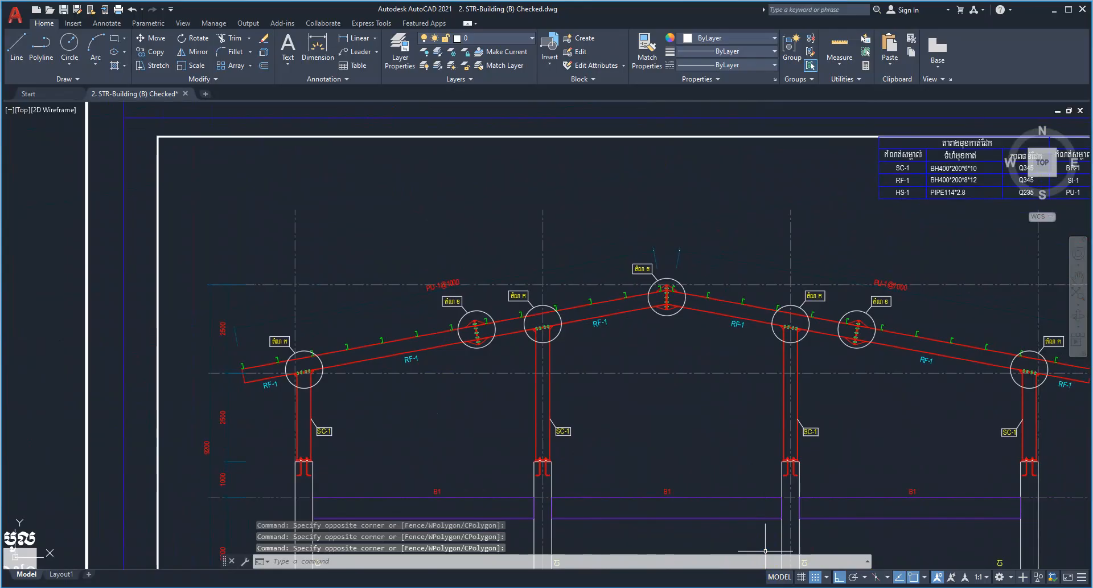
- Launch IDEA StatiCa 25.0, get the launcher window out of the way and maximize the Connection application's window
{"action": "left_click", "coordinate": [758, 576]}
{"action": "left_click_drag", "start_coordinate": [407, 137], "coordinate": [537, 237]}
{"action": "double_click", "coordinate": [498, 189]}
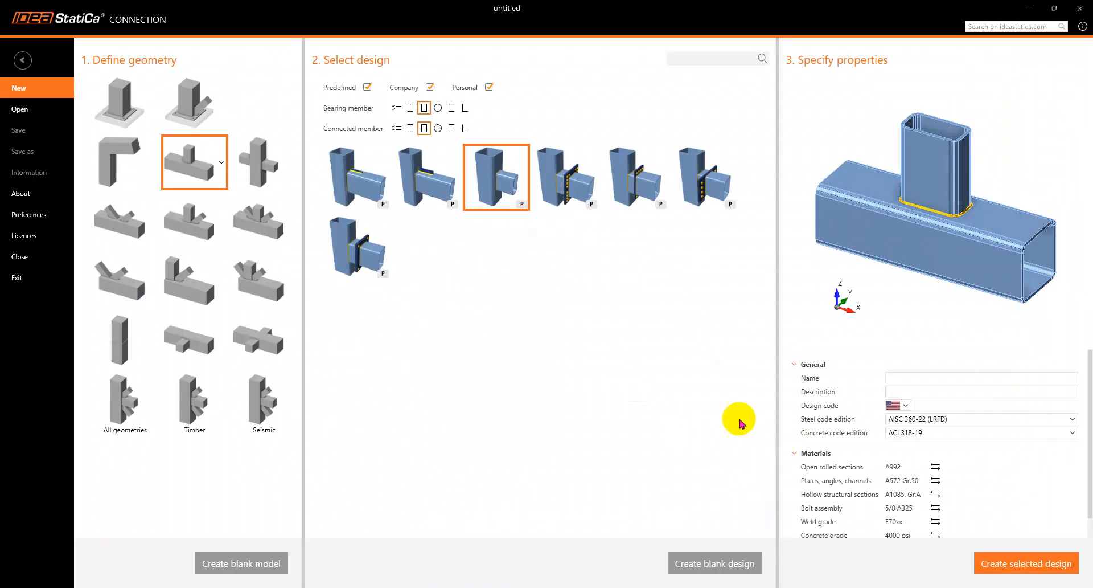
{"action": "left_click_drag", "start_coordinate": [463, 7], "coordinate": [463, 214]}
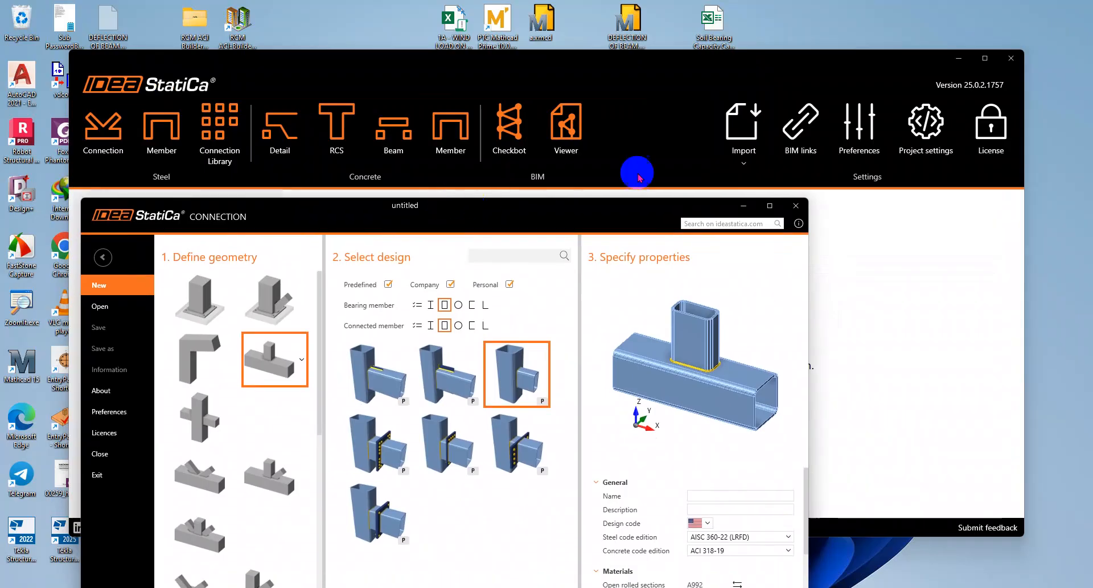
{"action": "left_click", "coordinate": [993, 73]}
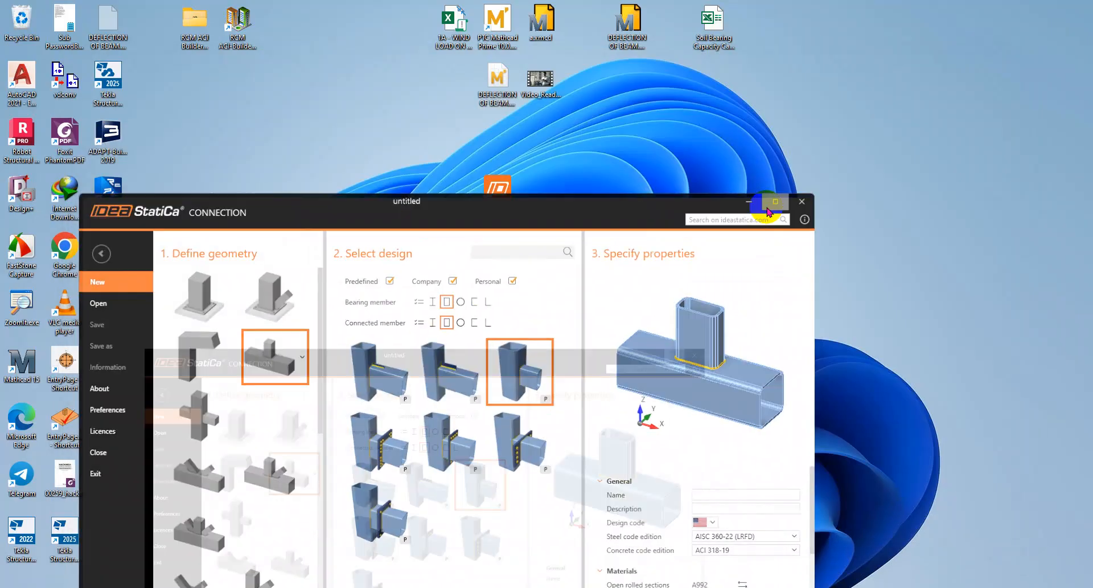
{"action": "left_click", "coordinate": [770, 205]}
- Name the new connection project c01 and set its steel code edition to AISC 360-16 (LRFD), keeping ACI 318-19 for concrete
{"action": "left_click", "coordinate": [19, 108]}
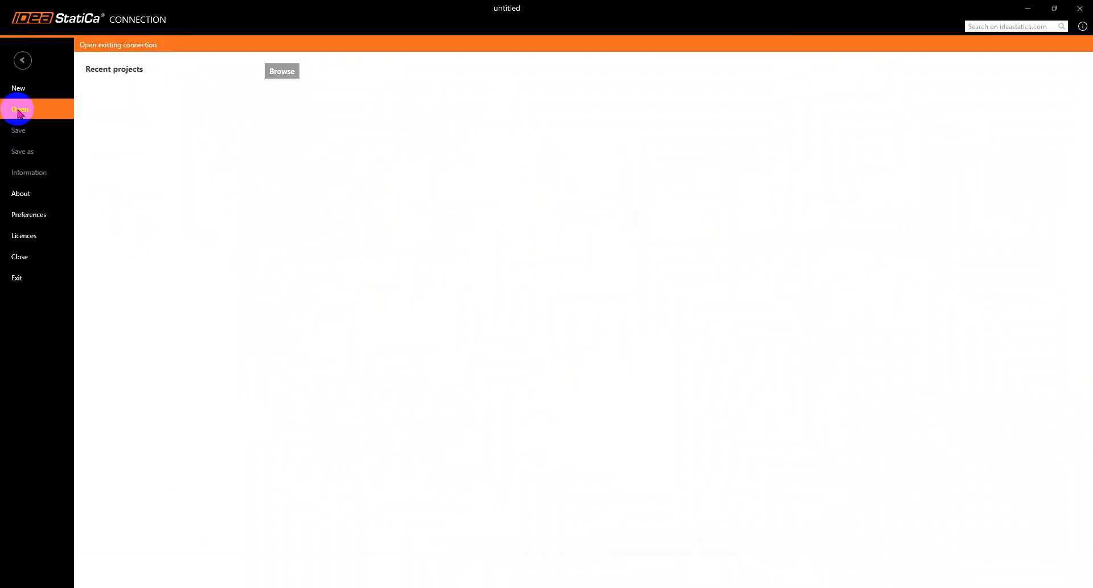
{"action": "left_click", "coordinate": [20, 88]}
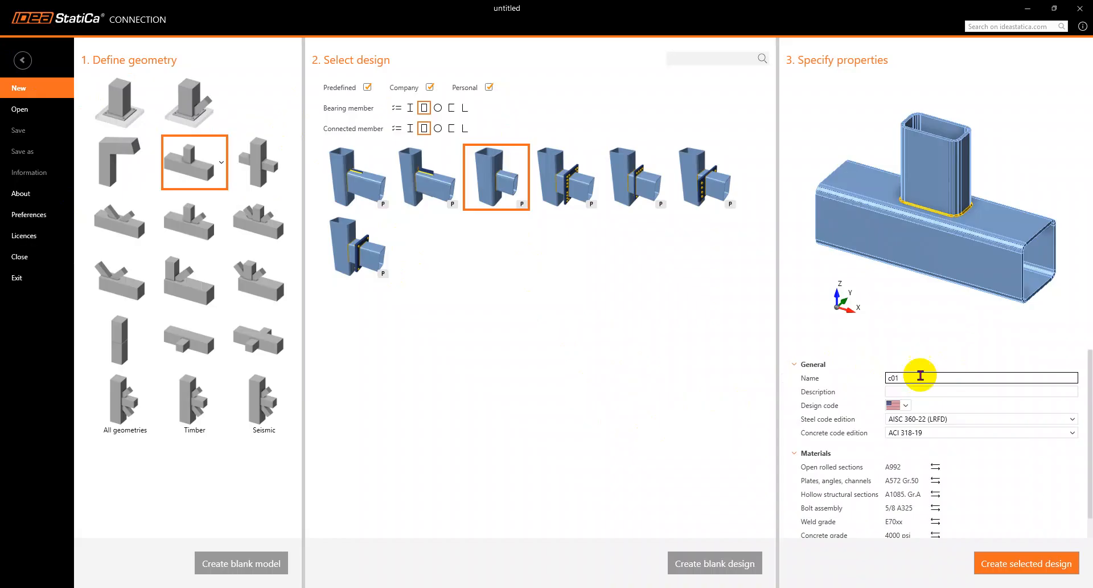
{"action": "left_click", "coordinate": [905, 406]}
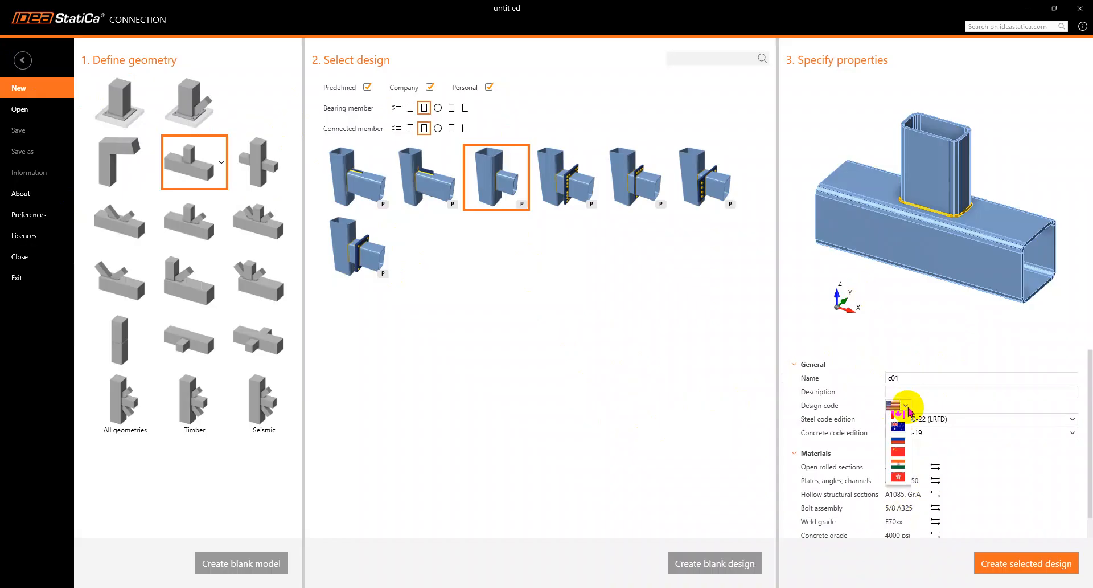
{"action": "left_click", "coordinate": [900, 434]}
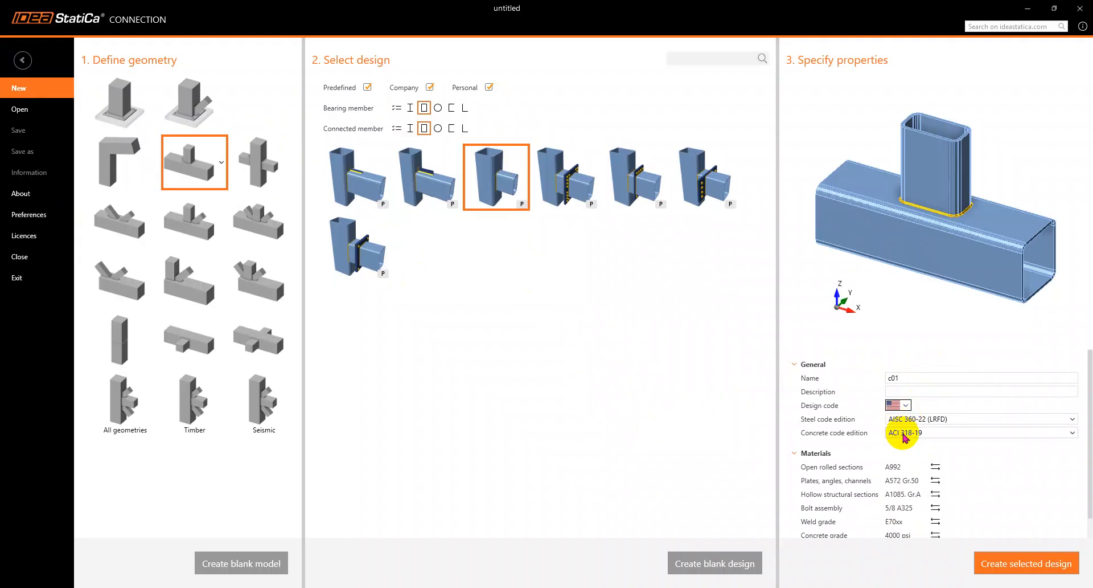
{"action": "left_click", "coordinate": [922, 420]}
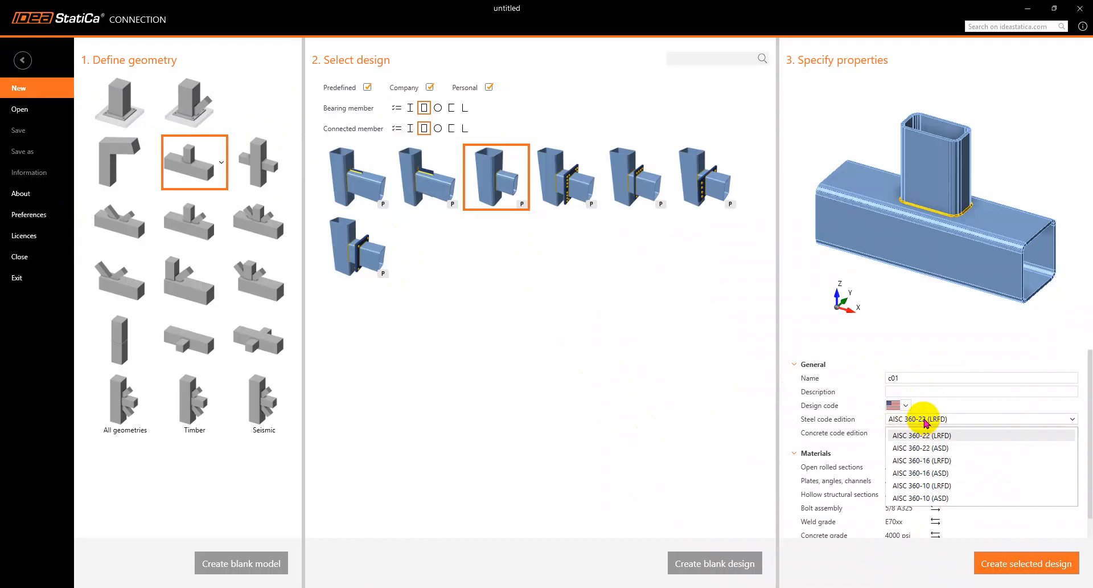
{"action": "left_click", "coordinate": [962, 462]}
{"action": "left_click", "coordinate": [947, 433]}
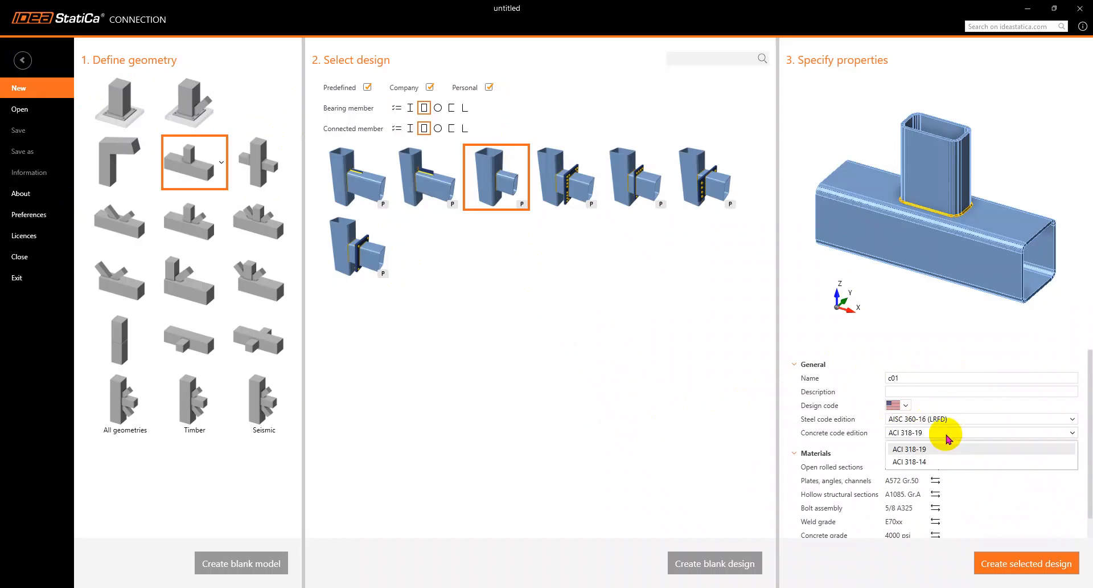
{"action": "left_click", "coordinate": [947, 438]}
- Set the project's concrete grade to 3000 from the ACI 318-19 materials
{"action": "scroll", "coordinate": [825, 464], "scroll_direction": "down", "scroll_amount": 1}
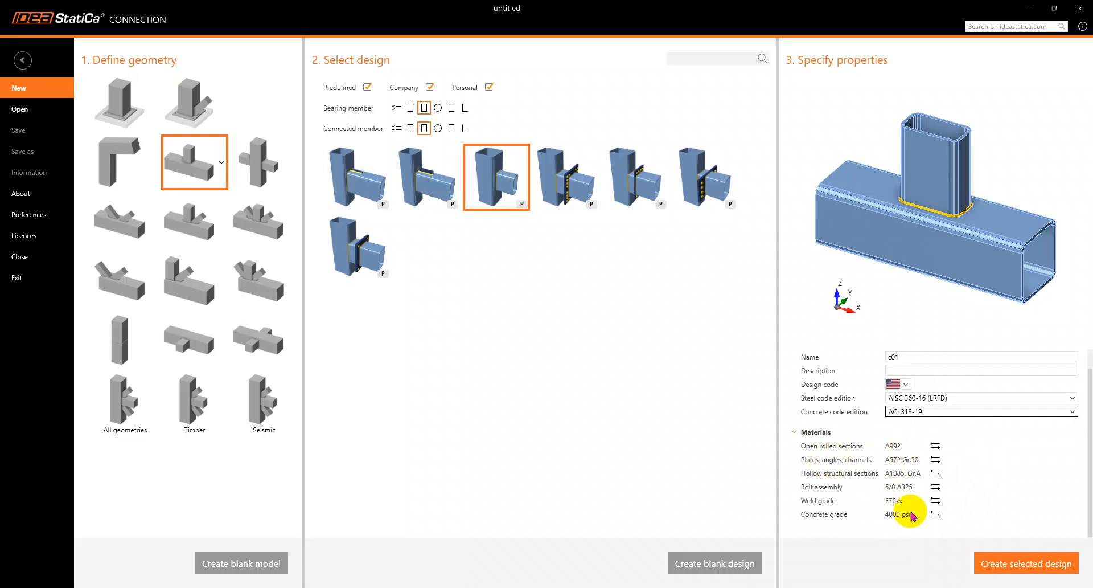
{"action": "left_click", "coordinate": [934, 515]}
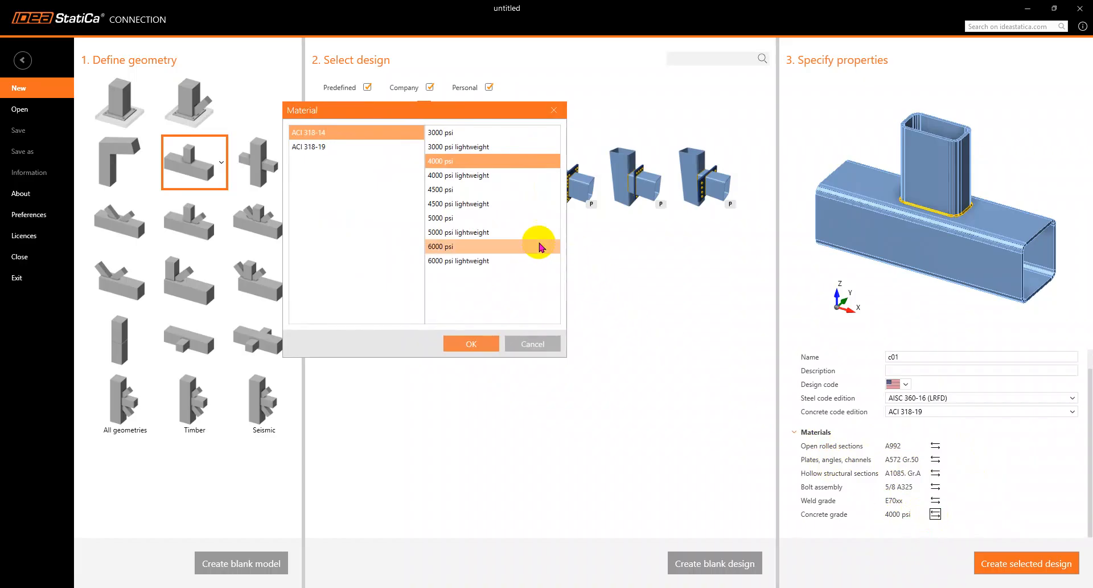
{"action": "left_click", "coordinate": [322, 150]}
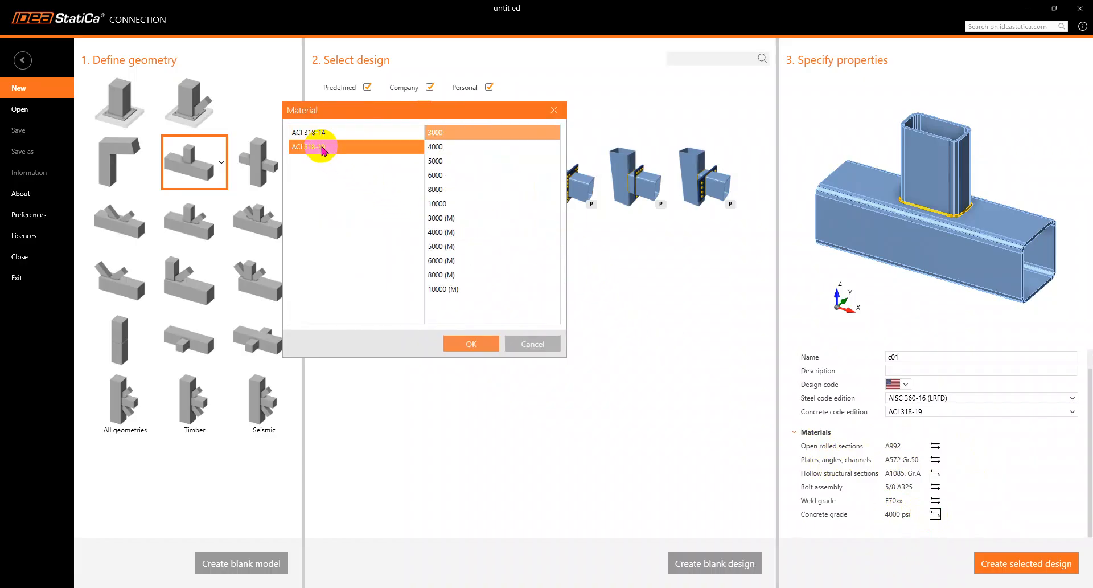
{"action": "left_click", "coordinate": [471, 216]}
{"action": "left_click", "coordinate": [456, 233]}
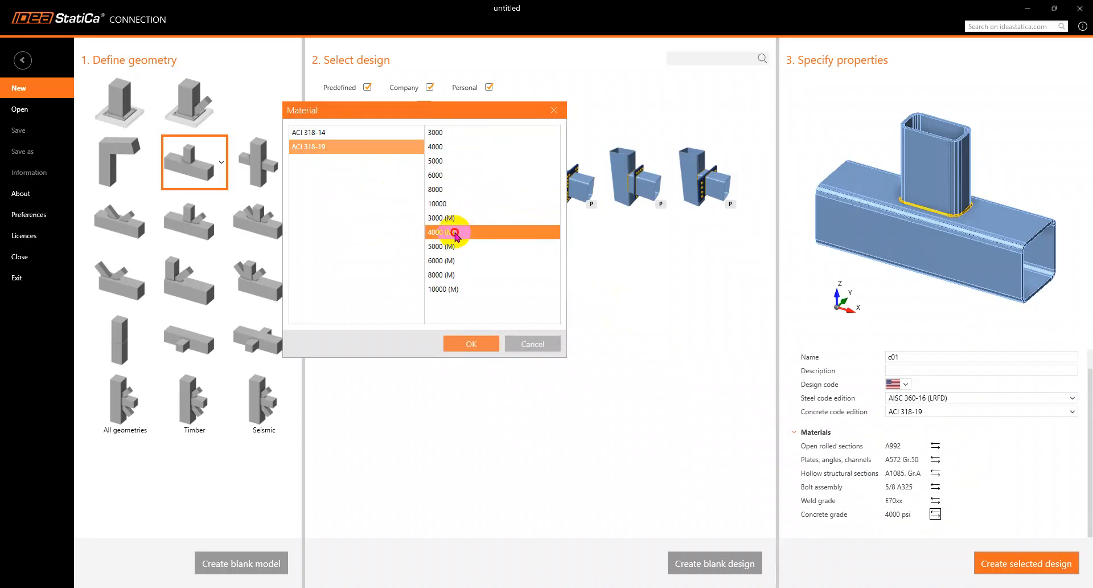
{"action": "left_click", "coordinate": [456, 246]}
{"action": "left_click", "coordinate": [454, 257]}
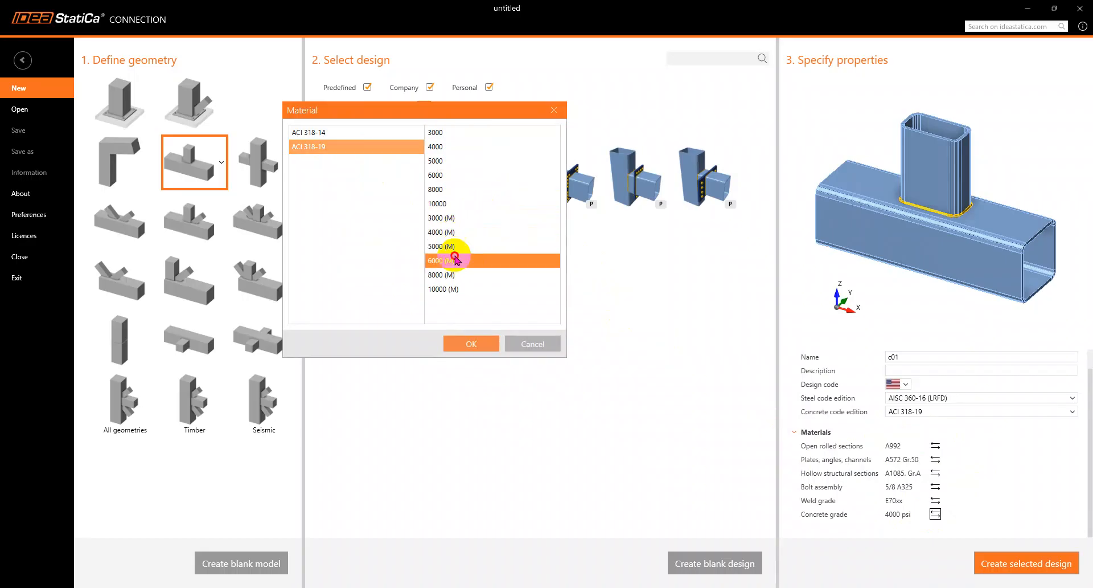
{"action": "left_click", "coordinate": [351, 136]}
{"action": "left_click", "coordinate": [351, 147]}
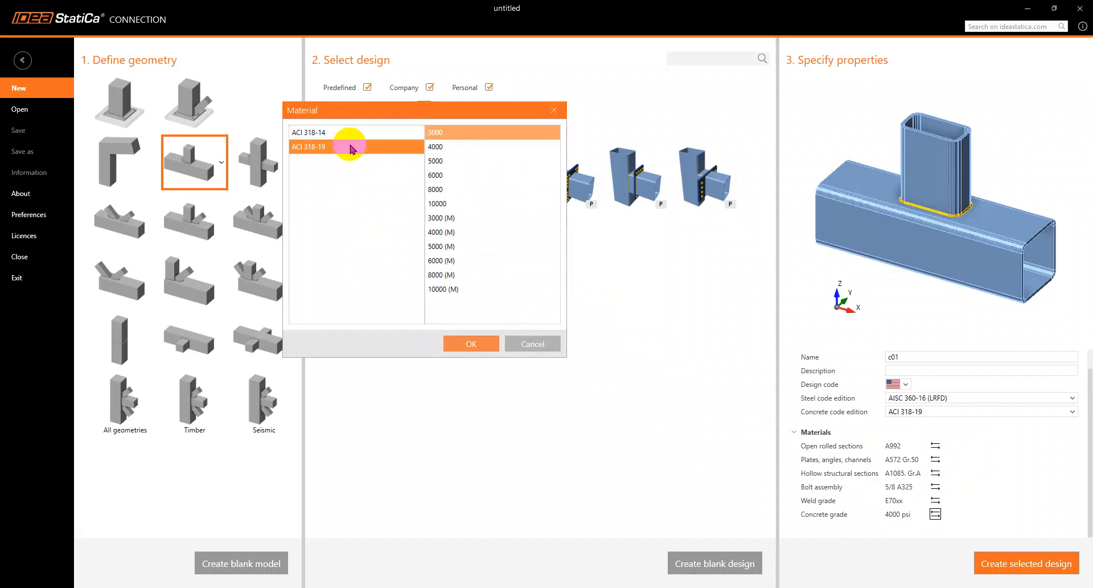
{"action": "left_click", "coordinate": [351, 134]}
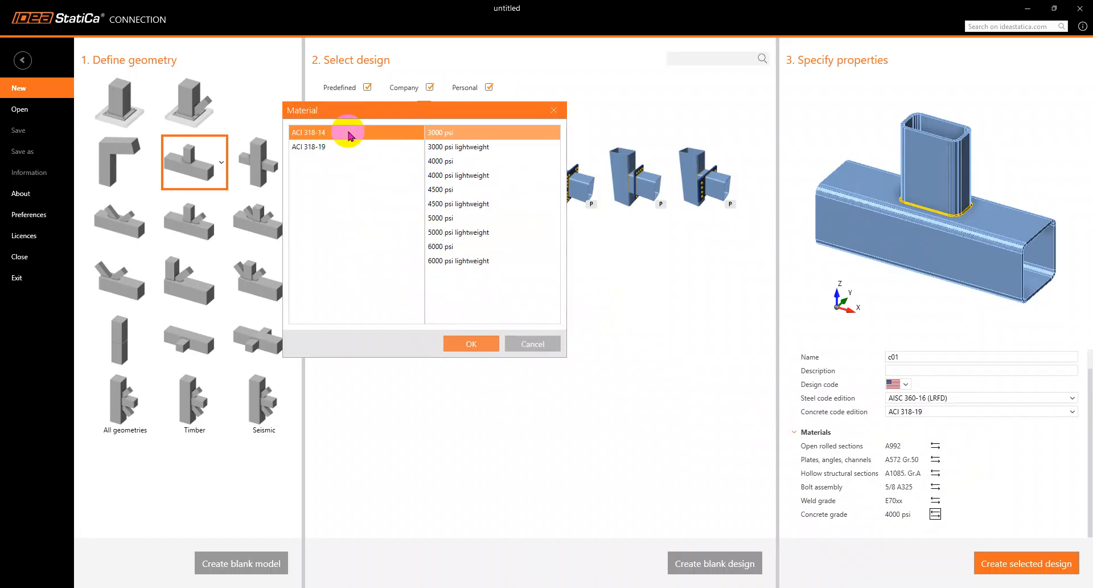
{"action": "left_click", "coordinate": [346, 147]}
{"action": "left_click", "coordinate": [484, 352]}
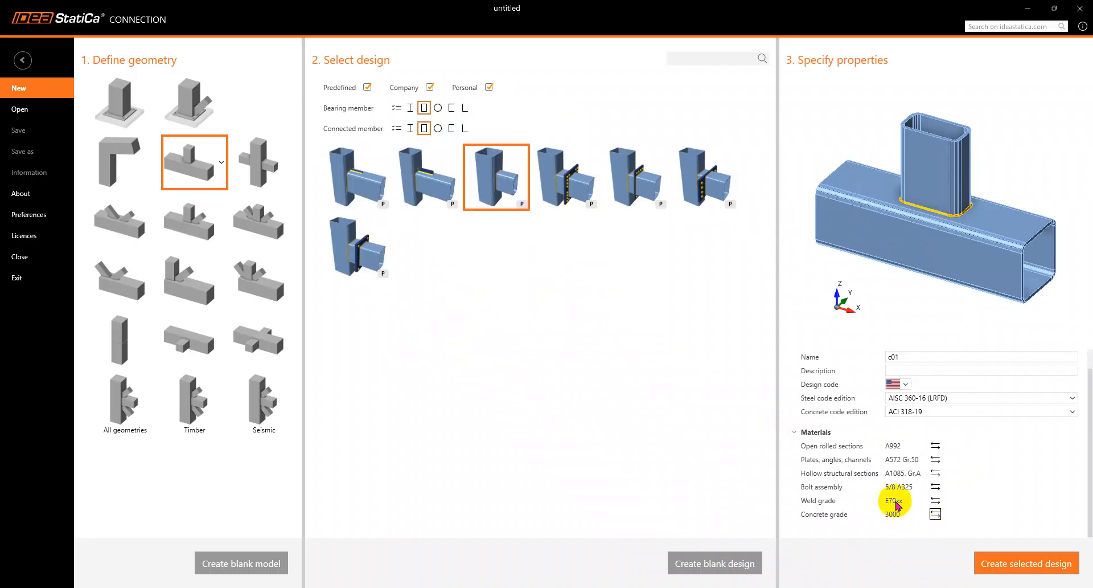
- Set the project's bolt assembly to 20 A325M
{"action": "left_click", "coordinate": [936, 487]}
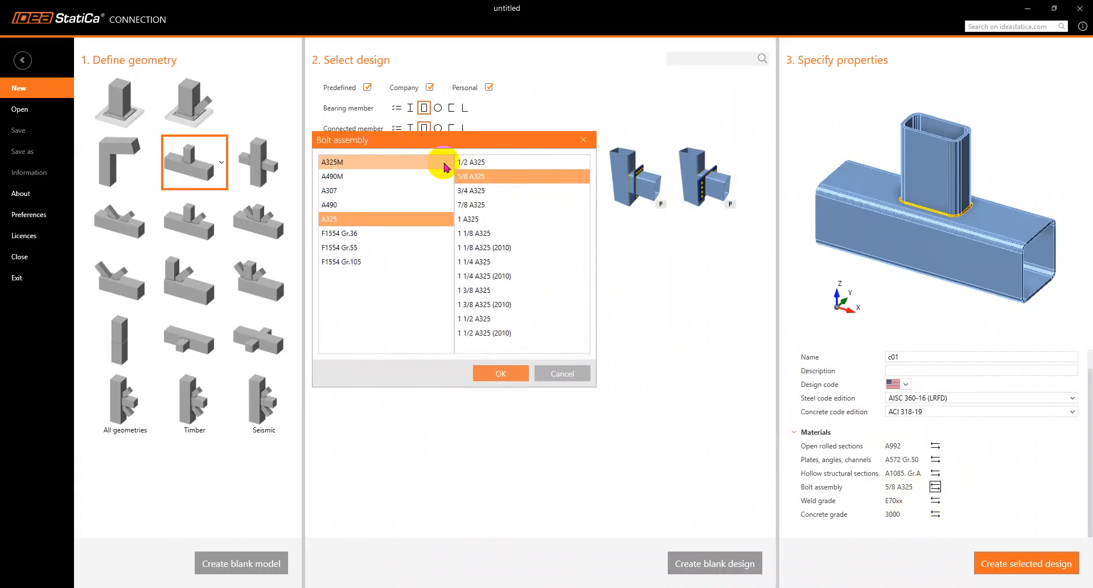
{"action": "left_click", "coordinate": [349, 176]}
{"action": "left_click", "coordinate": [347, 163]}
{"action": "left_click", "coordinate": [509, 374]}
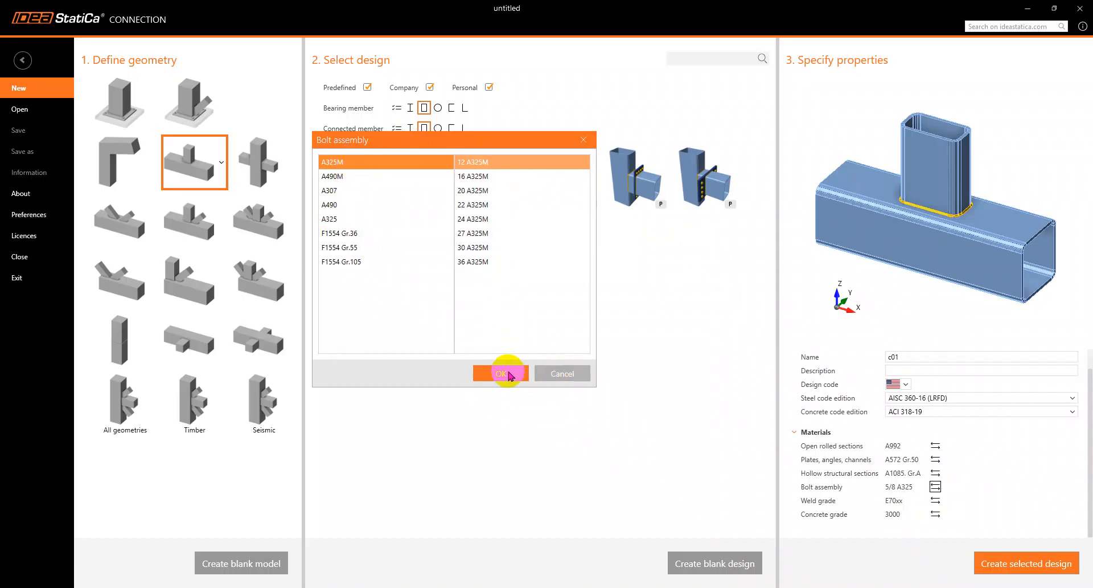
{"action": "left_click", "coordinate": [477, 190]}
{"action": "left_click", "coordinate": [501, 373]}
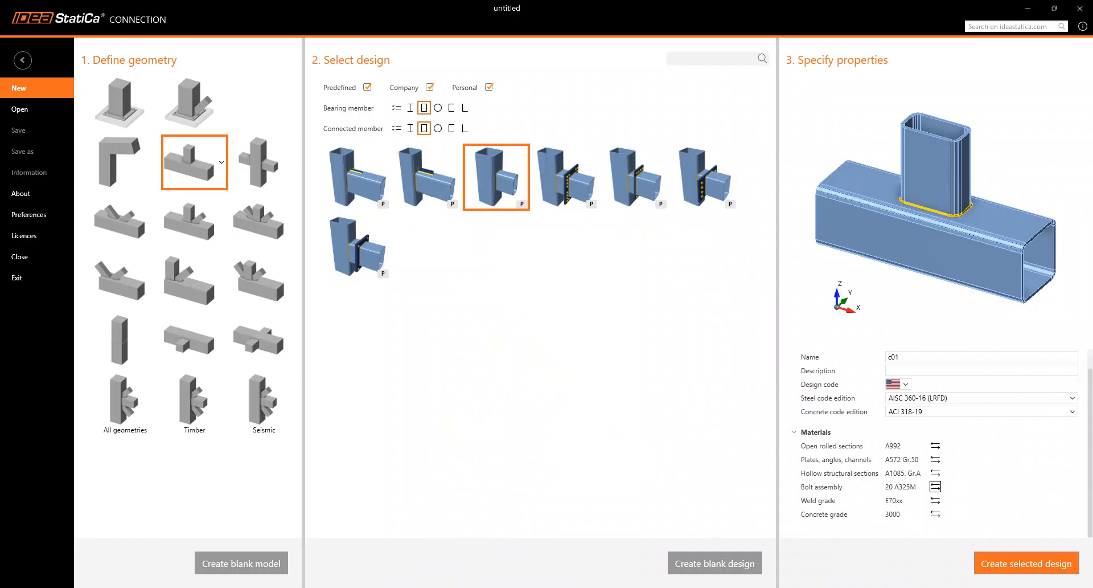
- Switch back to the AutoCAD drawing and check the rafter splice joint តំណ ខ up close
{"action": "mouse_move", "coordinate": [660, 586]}
{"action": "left_click", "coordinate": [686, 547]}
{"action": "scroll", "coordinate": [541, 491], "scroll_direction": "down", "scroll_amount": 2}
{"action": "scroll", "coordinate": [514, 411], "scroll_direction": "up", "scroll_amount": 2}
{"action": "scroll", "coordinate": [501, 371], "scroll_direction": "up", "scroll_amount": 6}
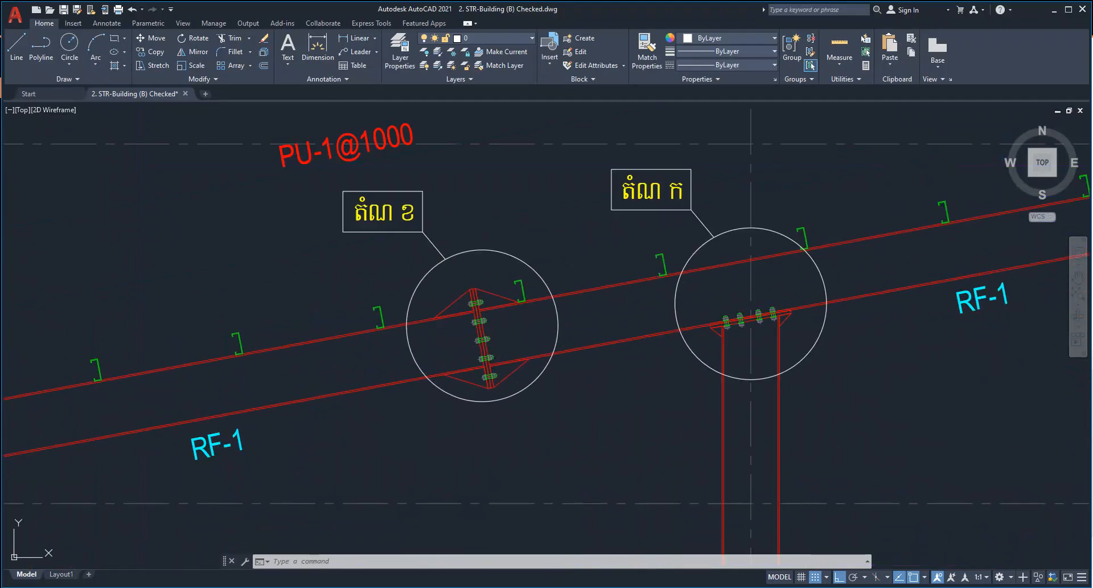
- Find the sheet with the steel connection details in the AutoCAD drawing set
{"action": "left_click", "coordinate": [459, 203]}
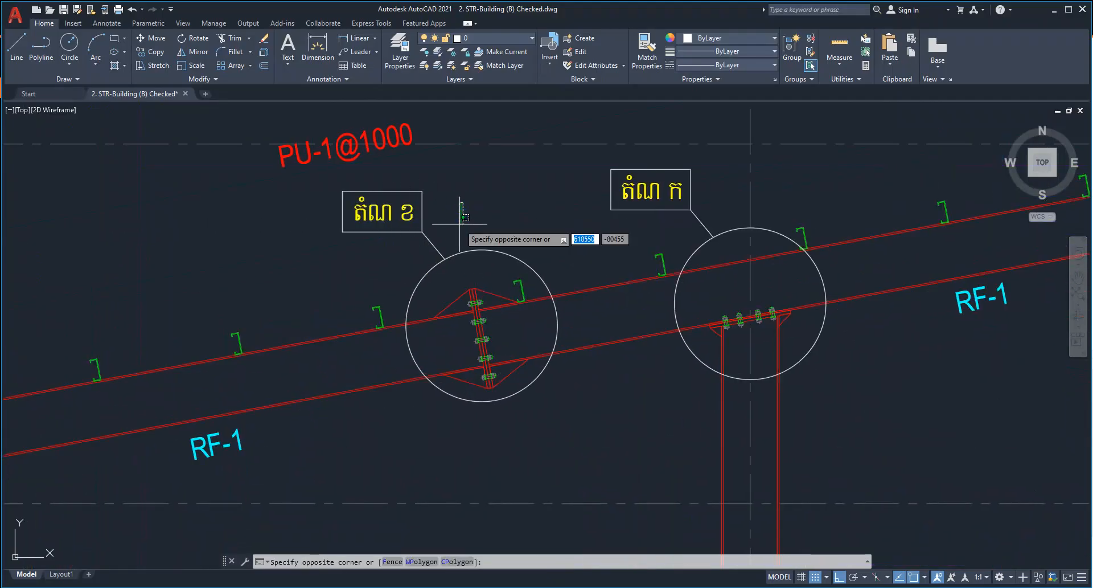
{"action": "scroll", "coordinate": [463, 215], "scroll_direction": "down", "scroll_amount": 4}
{"action": "scroll", "coordinate": [466, 212], "scroll_direction": "down", "scroll_amount": 4}
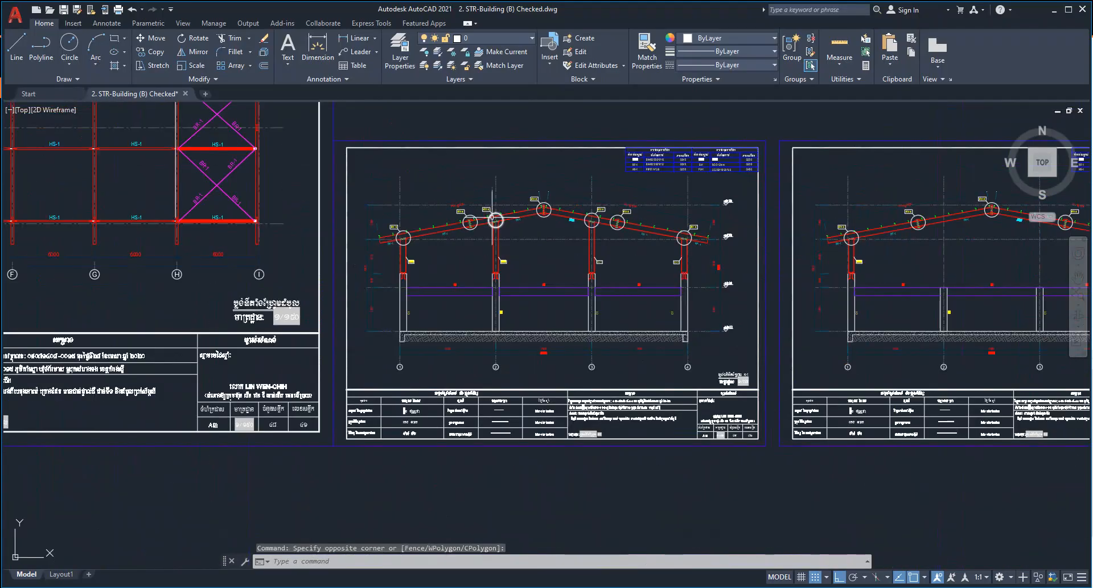
{"action": "middle_click_drag", "start_coordinate": [890, 387], "coordinate": [397, 433]}
{"action": "middle_click_drag", "start_coordinate": [607, 457], "coordinate": [214, 439]}
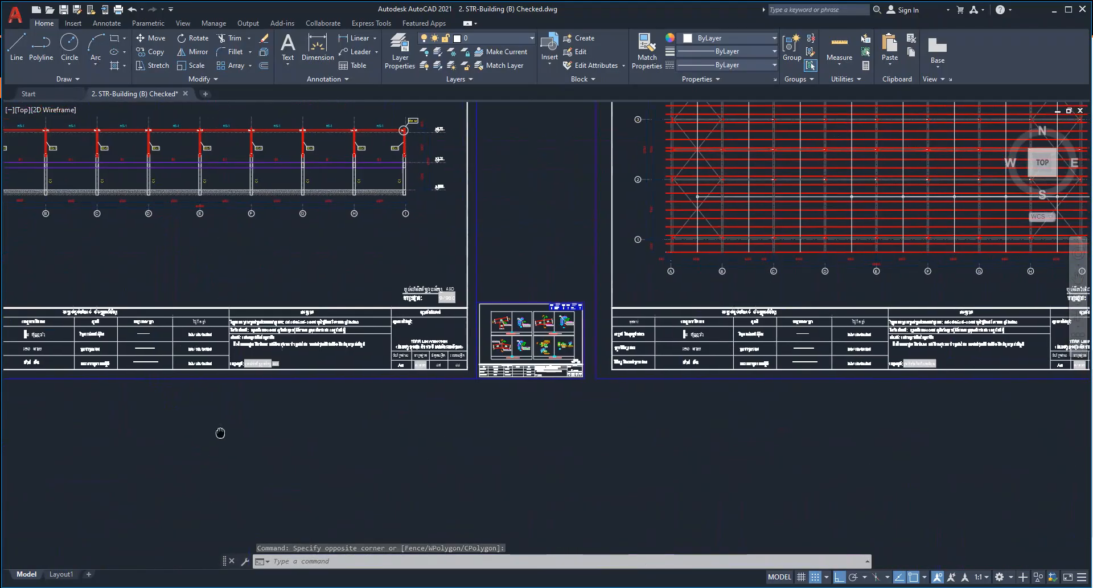
{"action": "scroll", "coordinate": [519, 325], "scroll_direction": "up", "scroll_amount": 10}
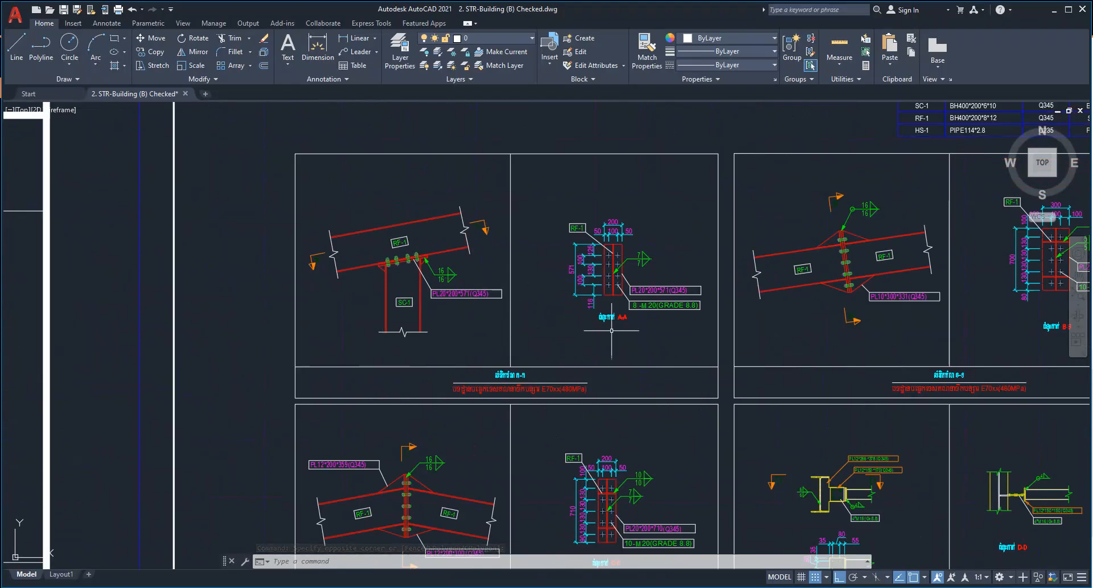
- Examine the RF-1 rafter splice detail ខ-ខ and its section B-B for plates, bolts, spacing and welds
{"action": "scroll", "coordinate": [567, 326], "scroll_direction": "down", "scroll_amount": 3}
{"action": "scroll", "coordinate": [570, 273], "scroll_direction": "up", "scroll_amount": 5}
{"action": "mouse_move", "coordinate": [625, 250]}
{"action": "middle_mouse_down"}
{"action": "mouse_move", "coordinate": [540, 239]}
{"action": "mouse_move", "coordinate": [514, 281]}
{"action": "mouse_move", "coordinate": [525, 214]}
{"action": "middle_mouse_up"}
{"action": "mouse_move", "coordinate": [493, 280]}
{"action": "middle_mouse_down"}
{"action": "mouse_move", "coordinate": [474, 254]}
{"action": "mouse_move", "coordinate": [450, 287]}
{"action": "mouse_move", "coordinate": [462, 292]}
{"action": "mouse_move", "coordinate": [433, 282]}
{"action": "middle_mouse_up"}
{"action": "scroll", "coordinate": [454, 261], "scroll_direction": "up", "scroll_amount": 2}
{"action": "scroll", "coordinate": [455, 260], "scroll_direction": "down", "scroll_amount": 2}
{"action": "left_click", "coordinate": [489, 183]}
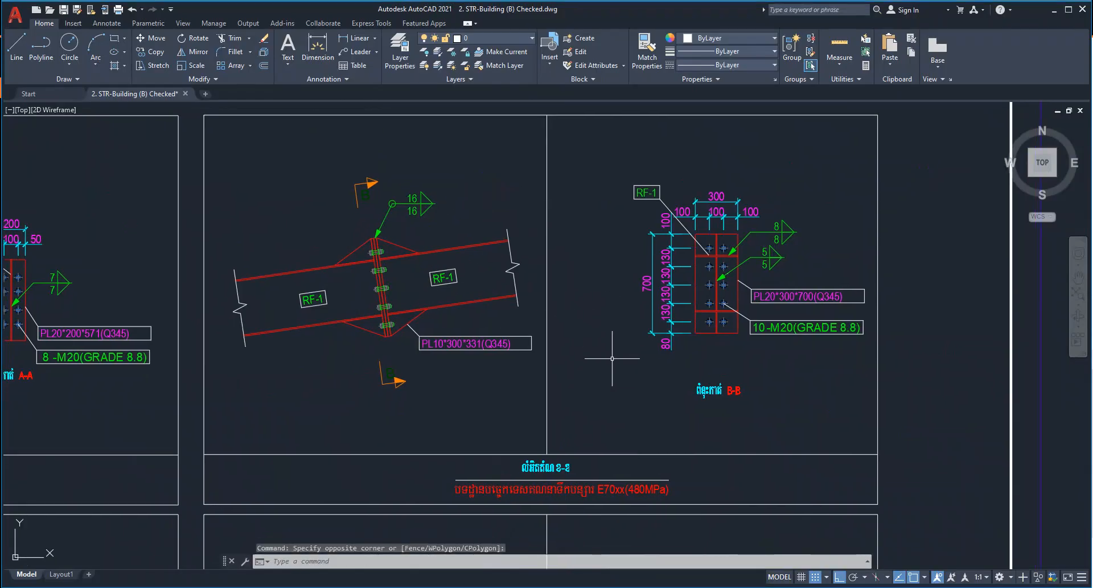
{"action": "left_click", "coordinate": [301, 246]}
{"action": "left_click", "coordinate": [319, 295]}
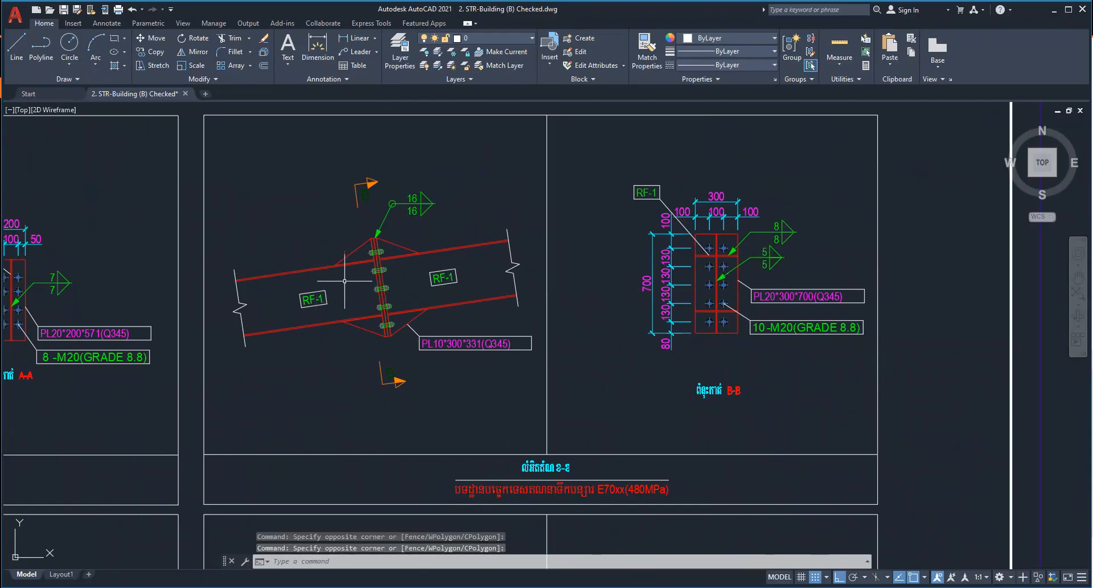
{"action": "left_click", "coordinate": [498, 319]}
{"action": "left_click", "coordinate": [478, 317]}
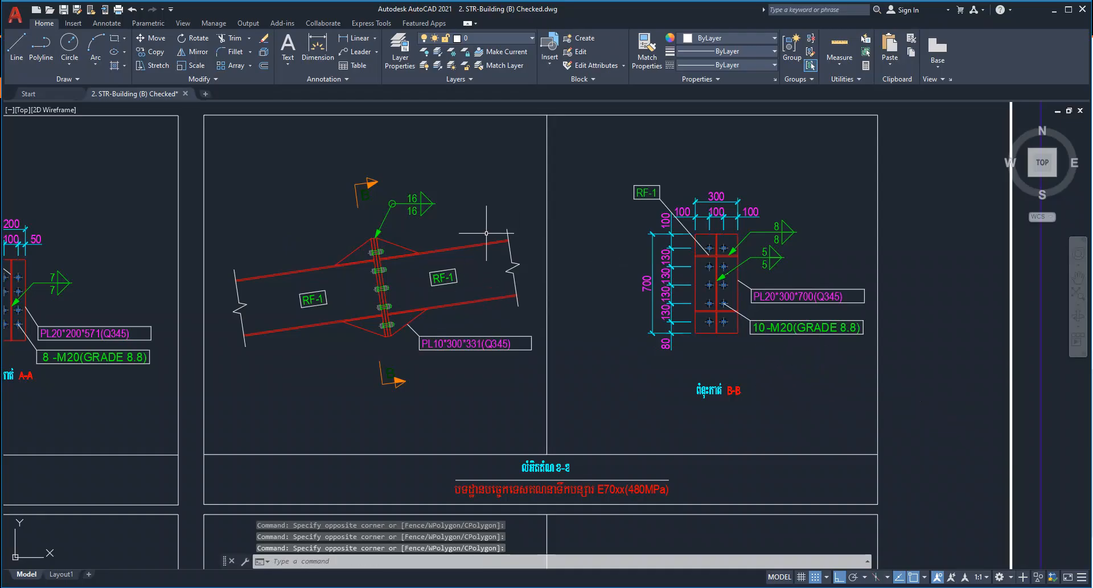
- Switch back to IDEA StatiCa Connection and compare the predefined corner, T-joint and two-diagonal geometries with the splice
{"action": "left_click", "coordinate": [763, 586]}
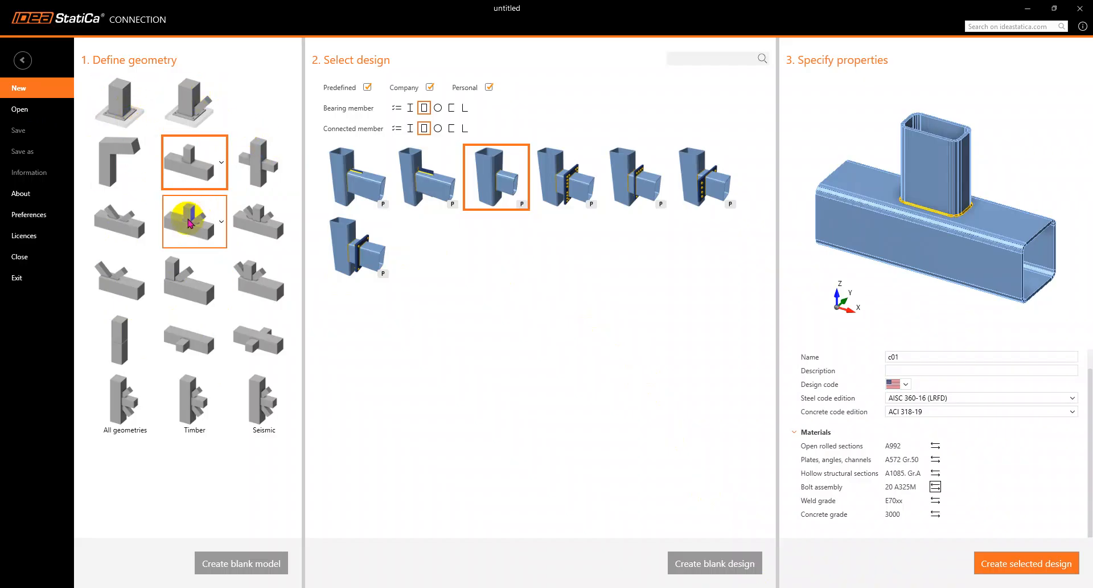
{"action": "left_click", "coordinate": [188, 221]}
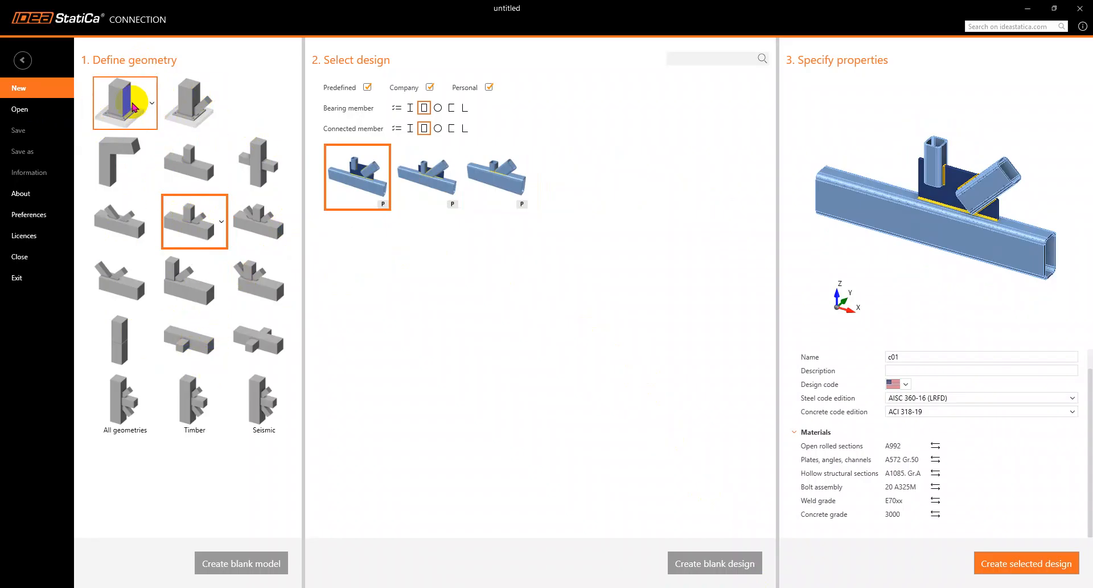
{"action": "left_click", "coordinate": [126, 173]}
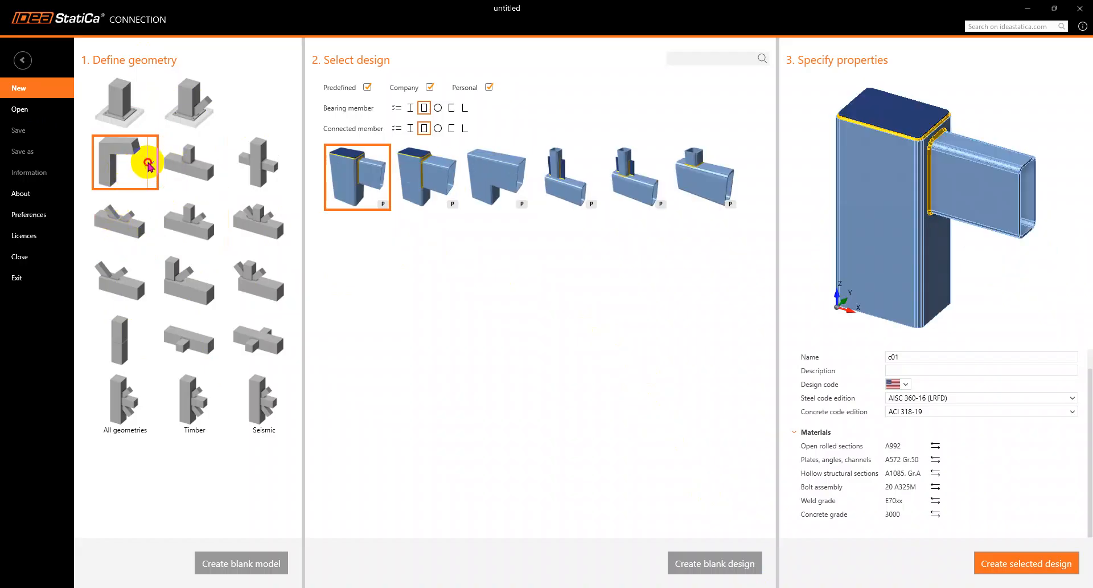
{"action": "left_click", "coordinate": [151, 164]}
{"action": "left_click", "coordinate": [190, 166]}
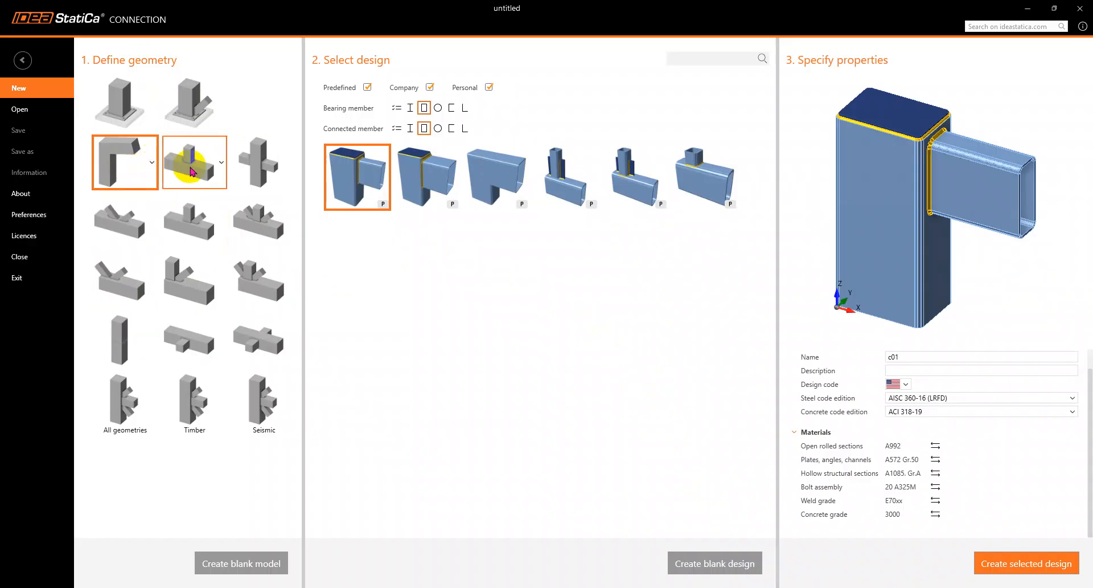
{"action": "left_click", "coordinate": [225, 165]}
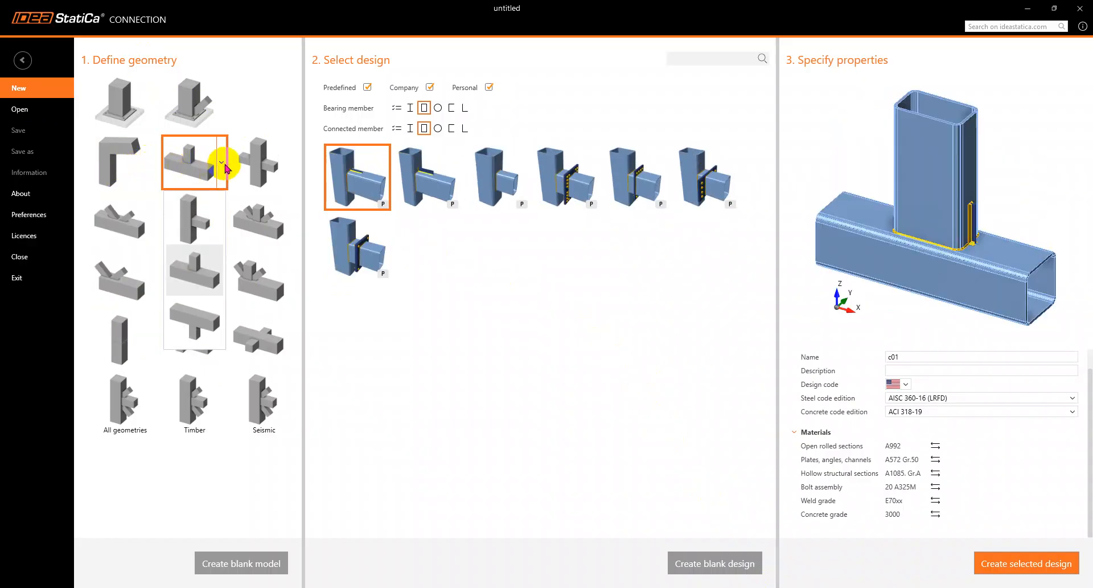
{"action": "left_click", "coordinate": [197, 273]}
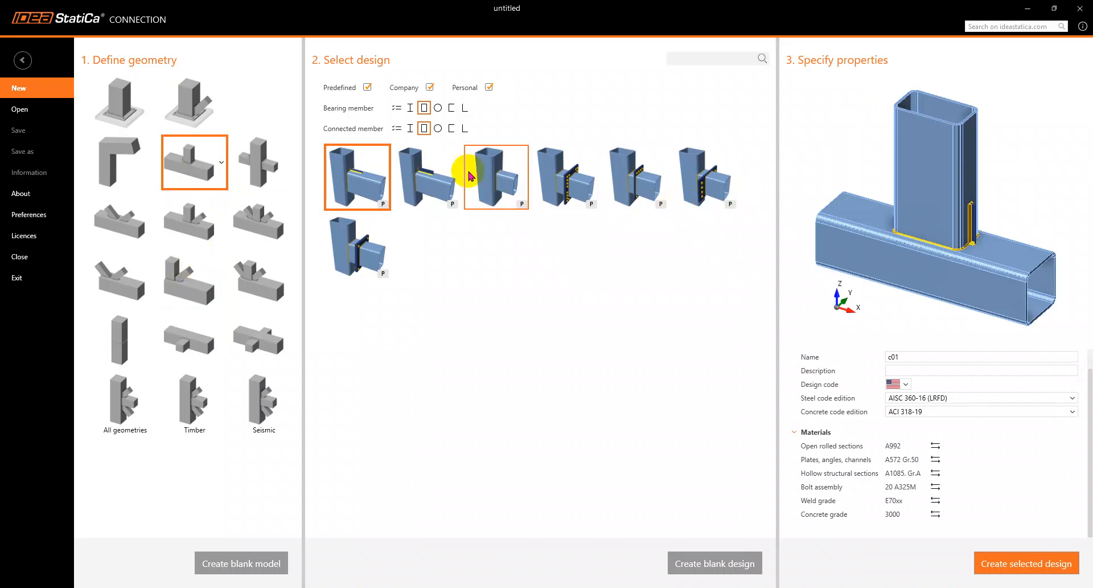
{"action": "left_click", "coordinate": [290, 162]}
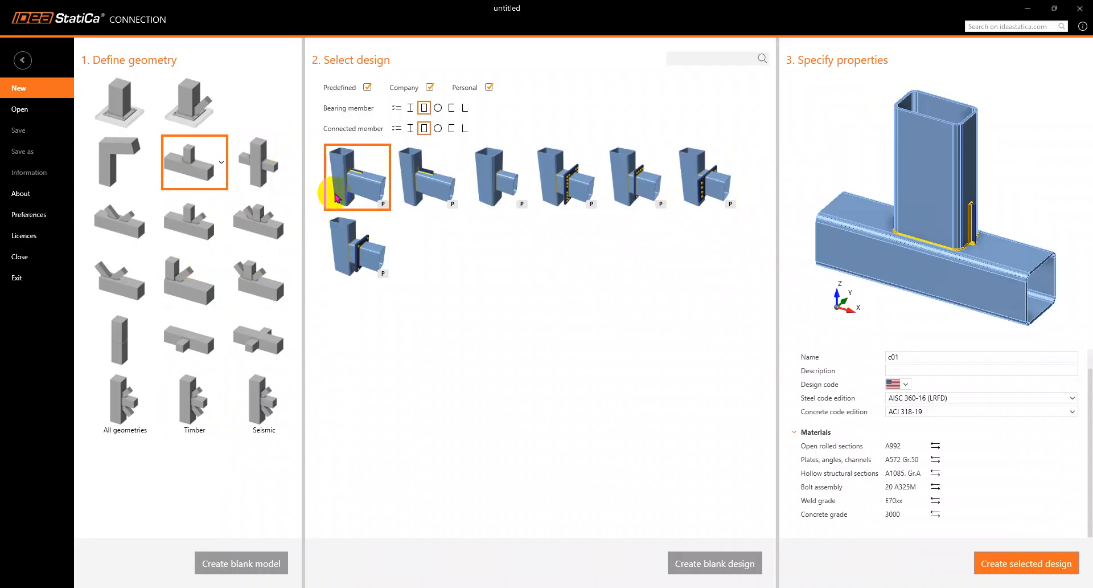
- Filter the designs to I-sections for bearing and connected members and choose the horizontal in-line splice geometry
{"action": "left_click", "coordinate": [412, 108]}
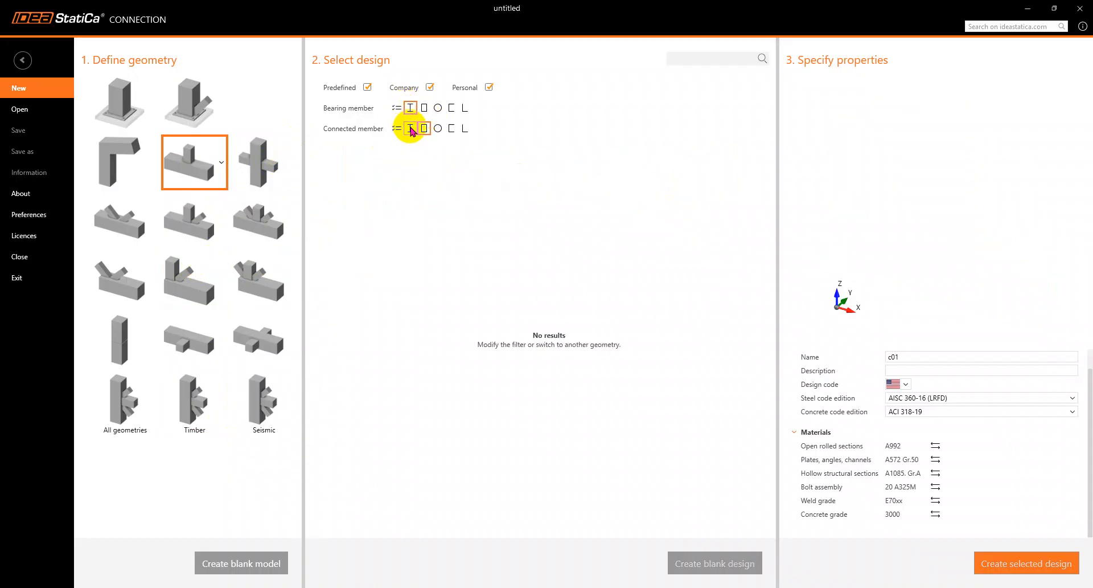
{"action": "left_click", "coordinate": [409, 129]}
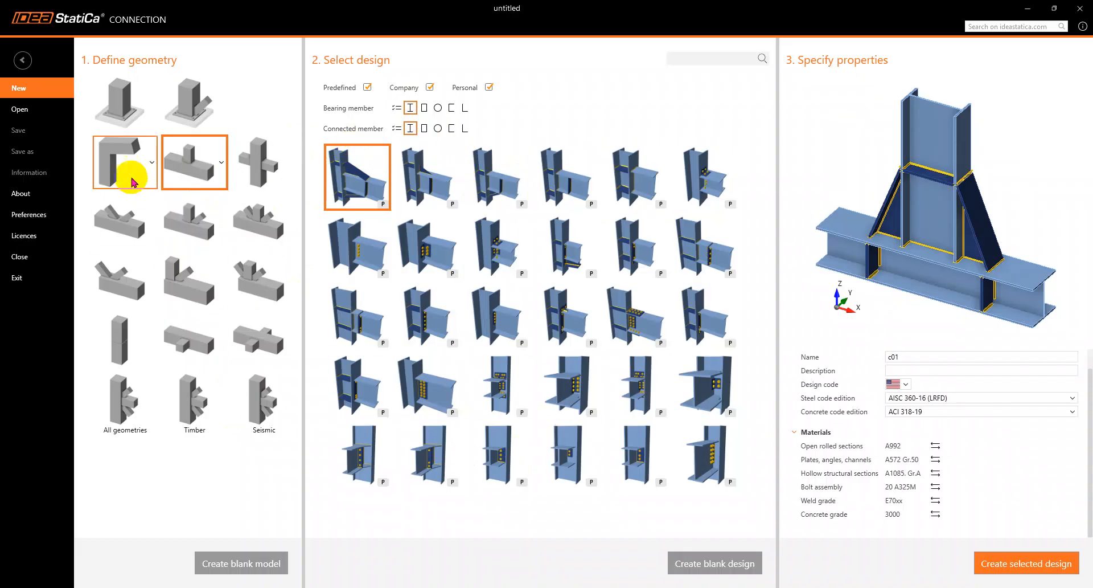
{"action": "left_click", "coordinate": [117, 149]}
{"action": "left_click", "coordinate": [117, 217]}
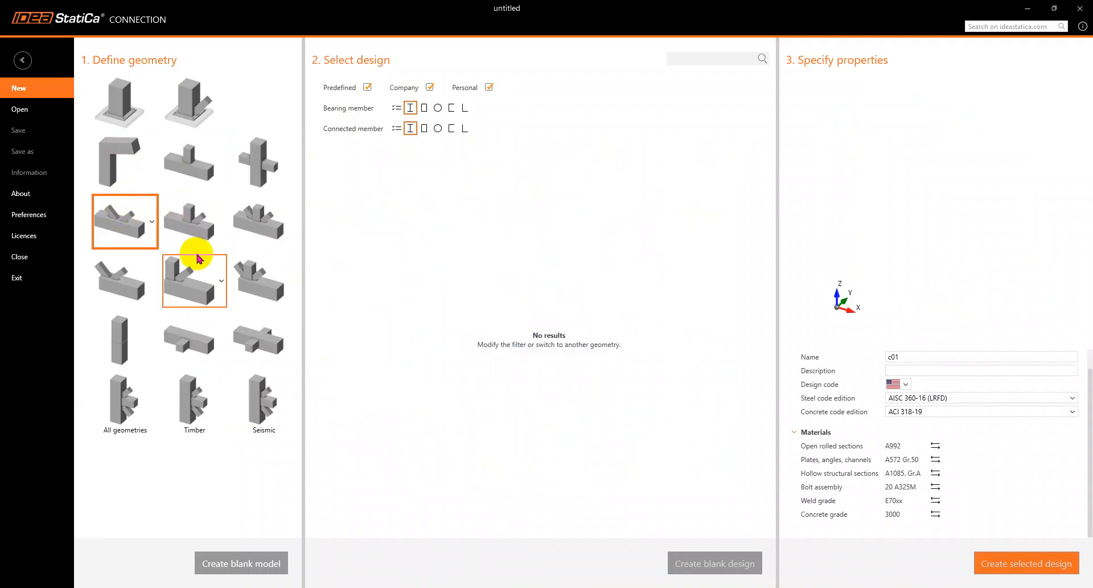
{"action": "left_click", "coordinate": [132, 344]}
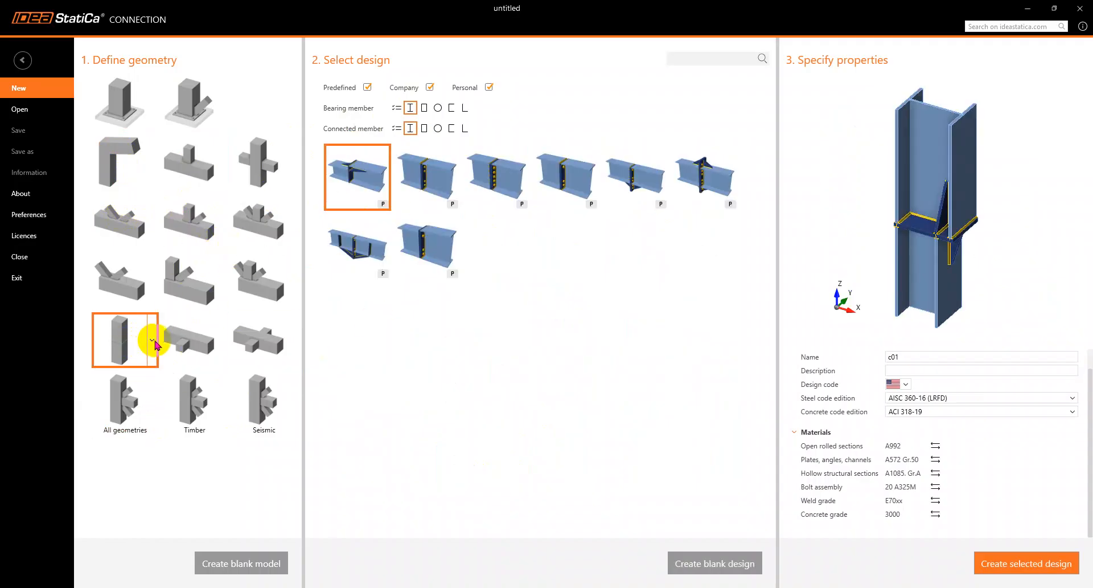
{"action": "left_click", "coordinate": [151, 339]}
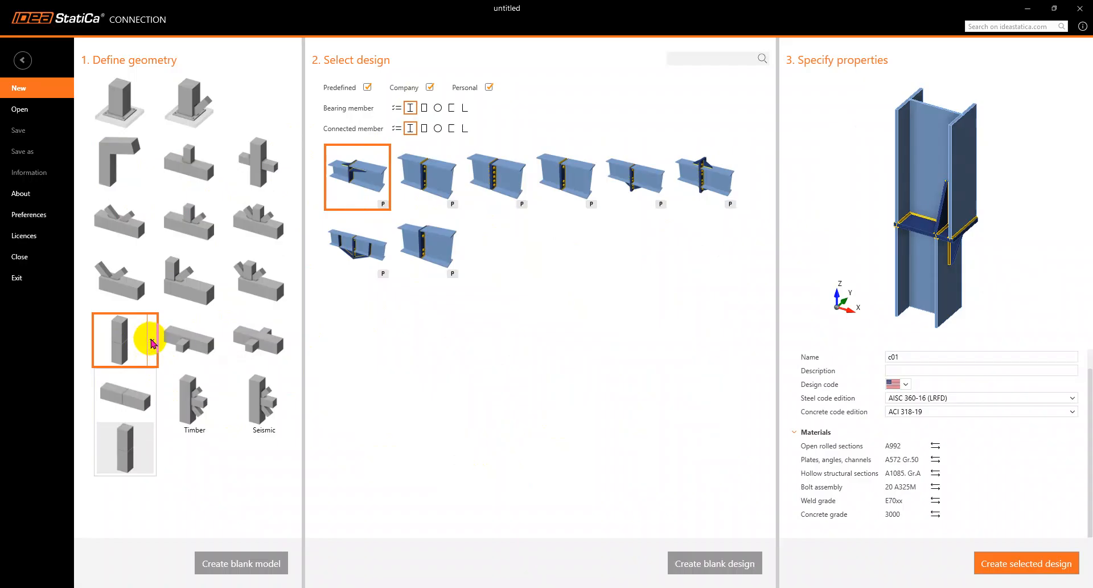
{"action": "left_click", "coordinate": [124, 404]}
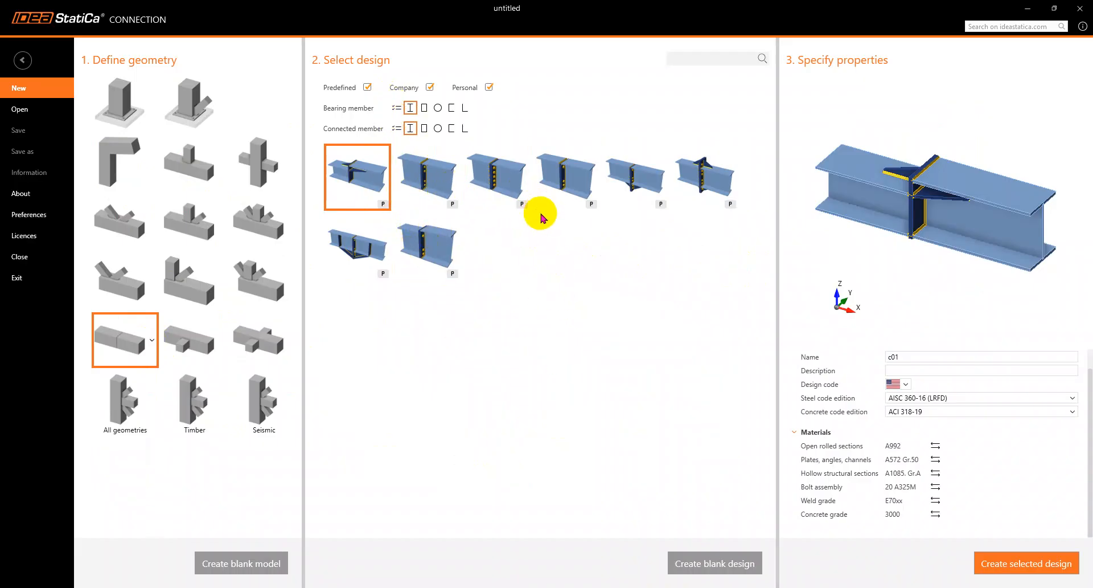
- Preview the splice designs and choose the bolted end-plate design with triangular wideners above and below the beams
{"action": "left_click", "coordinate": [428, 176]}
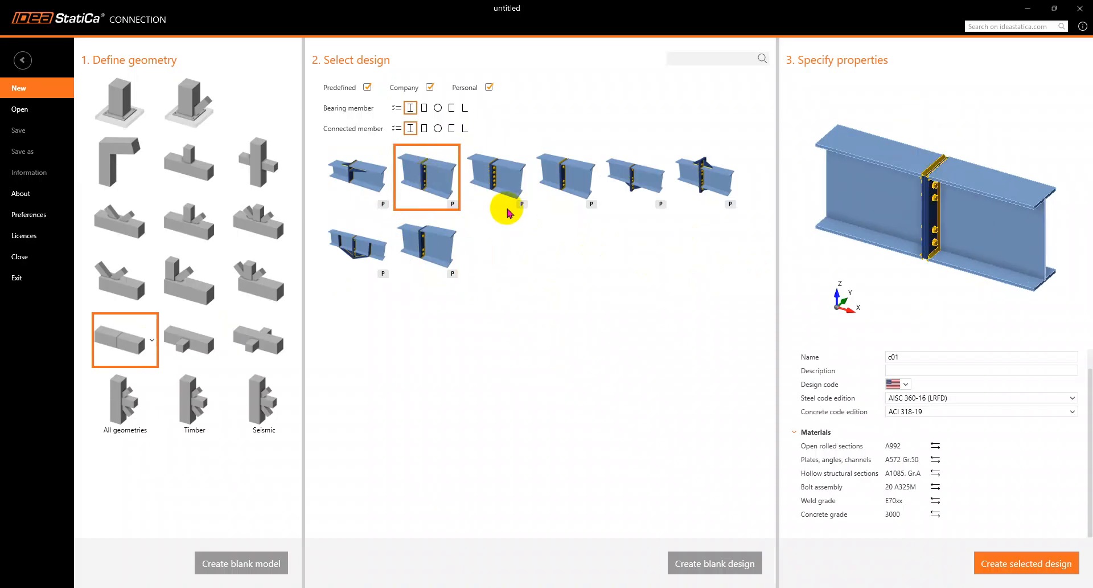
{"action": "left_click", "coordinate": [500, 173]}
{"action": "left_click", "coordinate": [556, 174]}
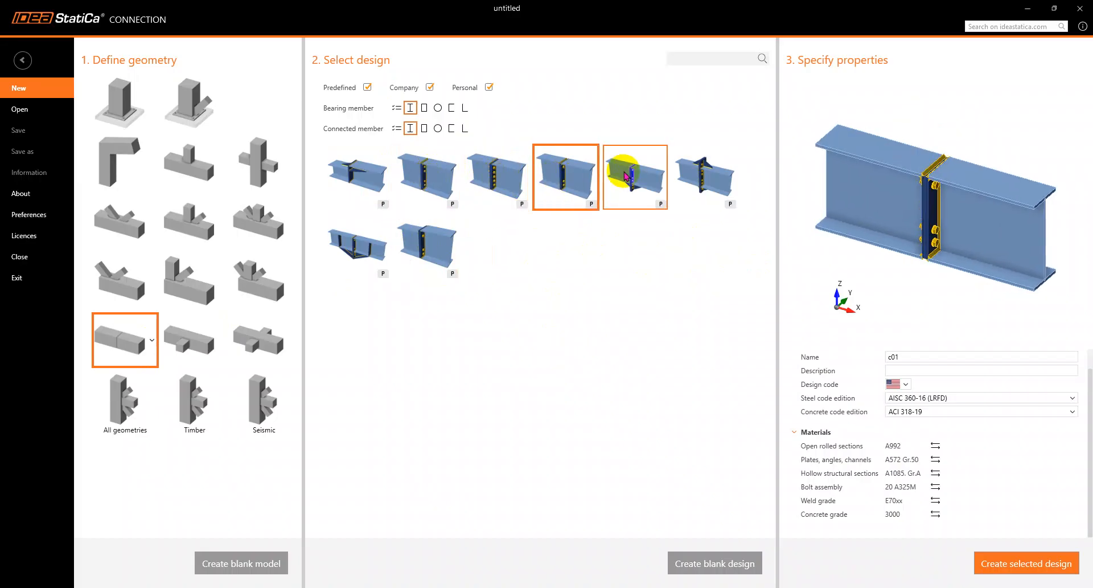
{"action": "left_click", "coordinate": [635, 171]}
{"action": "left_click", "coordinate": [704, 178]}
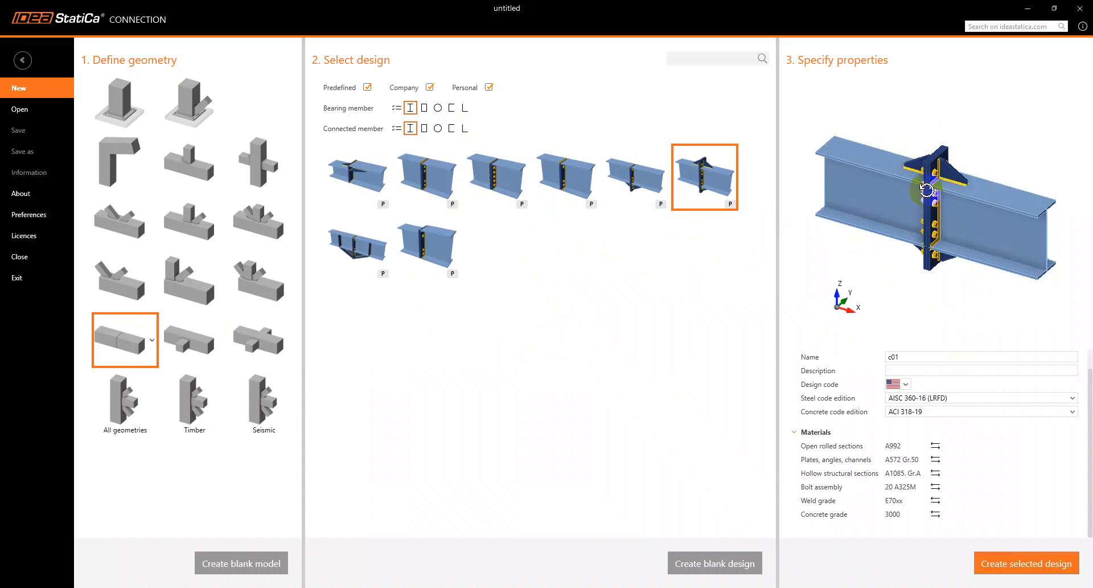
- Rename the connection conention-01 and create the selected design
{"action": "left_click_drag", "start_coordinate": [957, 359], "coordinate": [854, 354]}
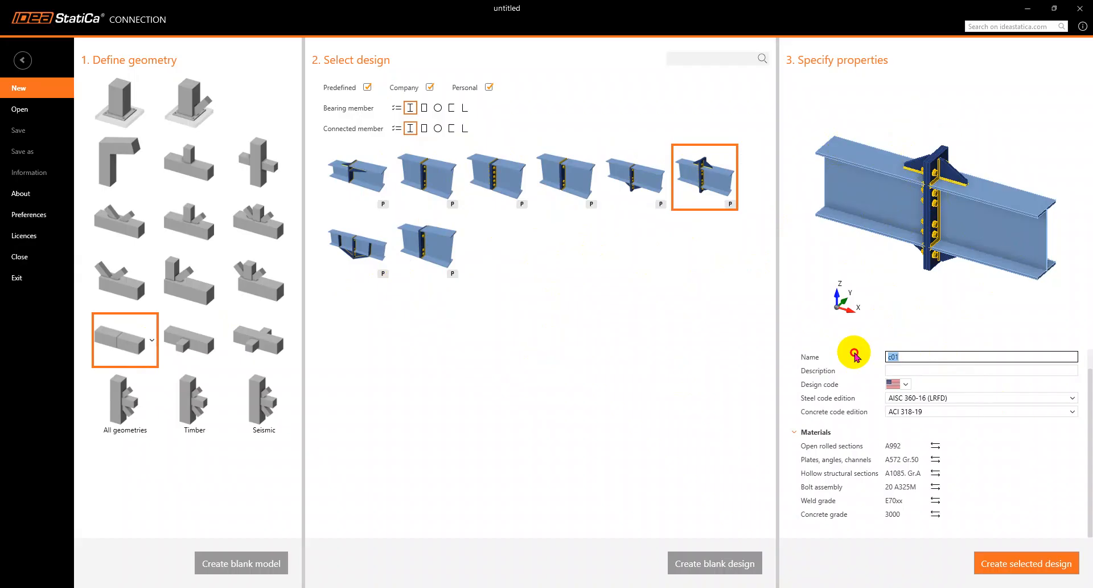
{"action": "left_click", "coordinate": [886, 353]}
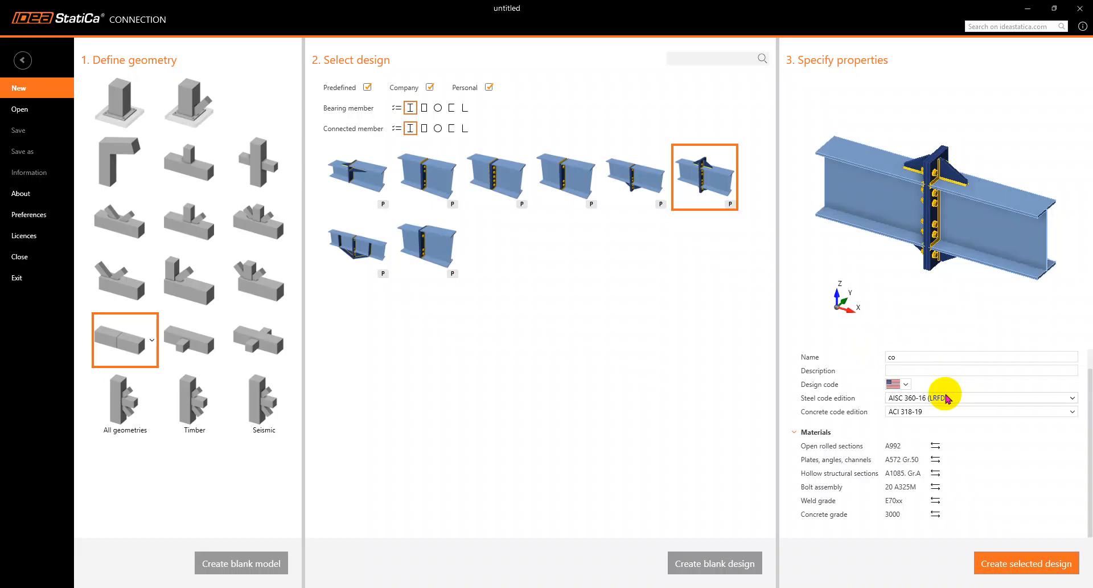
{"action": "left_click", "coordinate": [924, 361]}
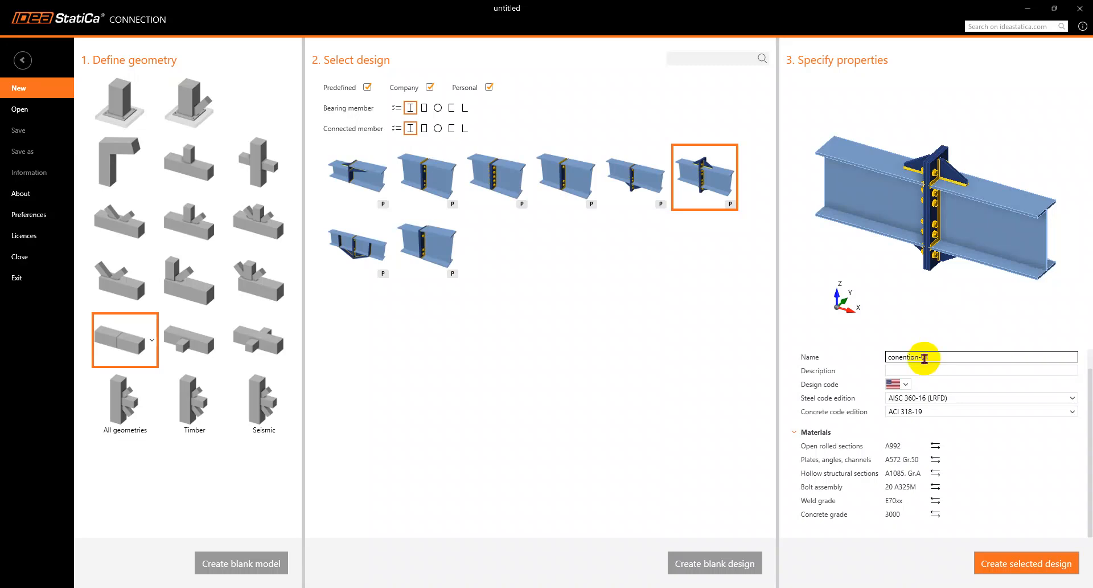
{"action": "left_click", "coordinate": [995, 553]}
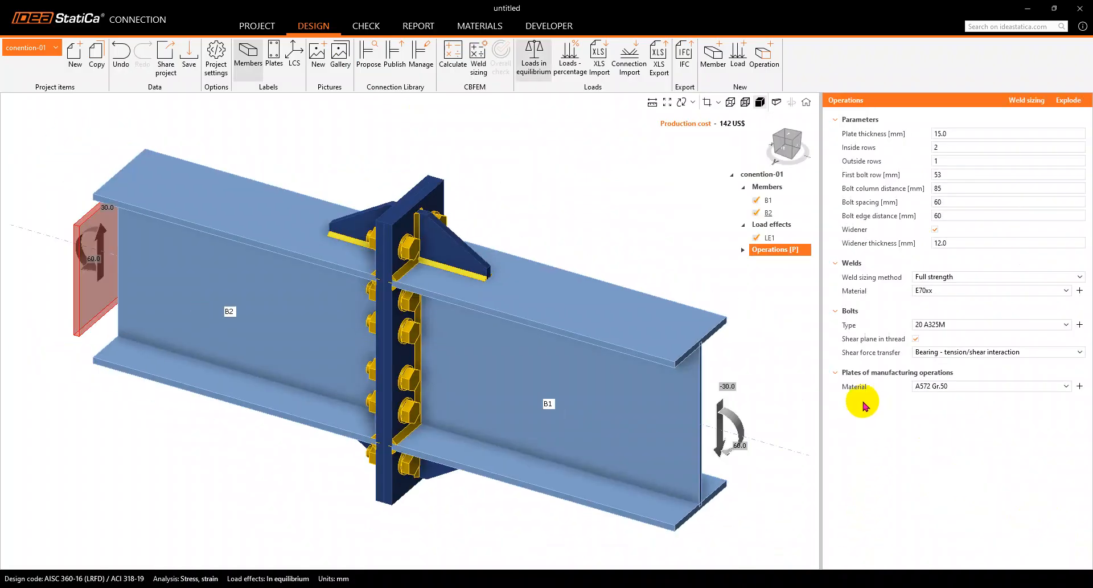
- Examine the generated splice model and inspect the cross-section and position properties of members B1 and B2
{"action": "scroll", "coordinate": [489, 370], "scroll_direction": "down", "scroll_amount": 4}
{"action": "scroll", "coordinate": [489, 373], "scroll_direction": "up", "scroll_amount": 5}
{"action": "middle_click_drag", "start_coordinate": [501, 328], "coordinate": [279, 348]}
{"action": "scroll", "coordinate": [427, 345], "scroll_direction": "up", "scroll_amount": 2}
{"action": "middle_click_drag", "start_coordinate": [407, 339], "coordinate": [434, 311]}
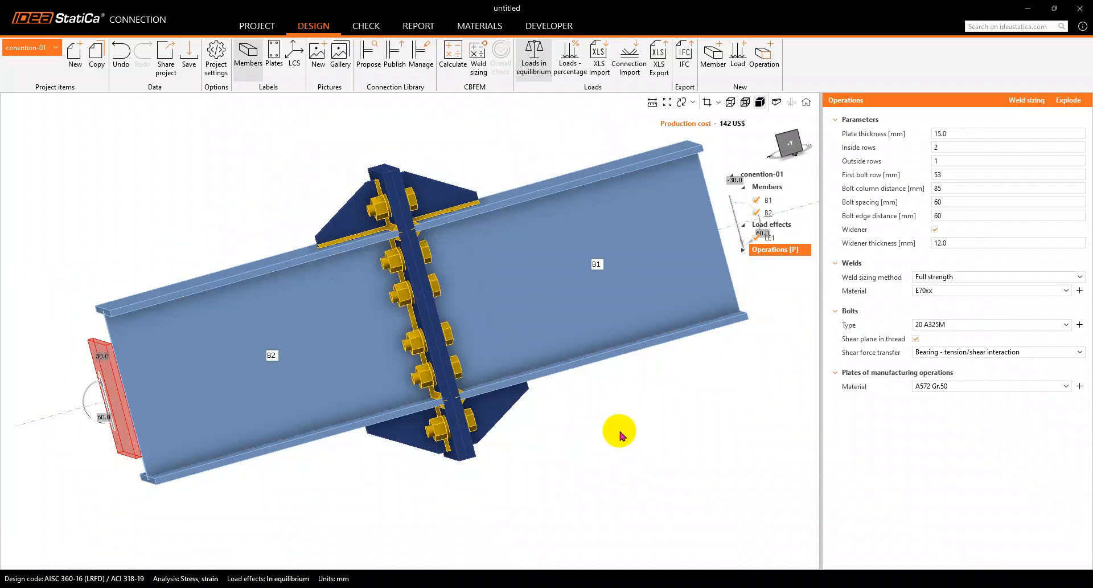
{"action": "left_click", "coordinate": [313, 317]}
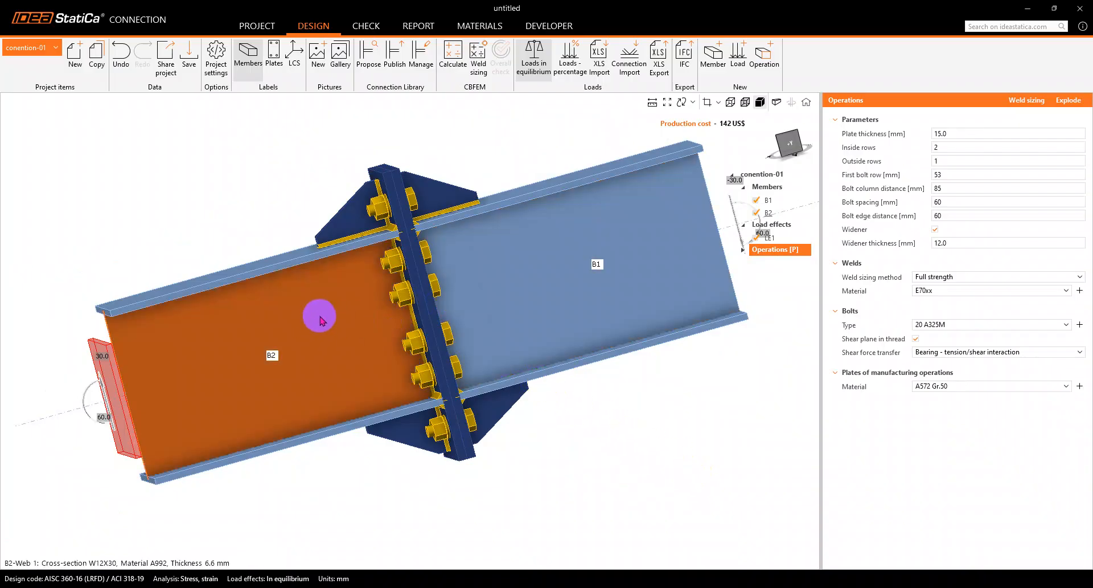
{"action": "left_click", "coordinate": [569, 285]}
{"action": "left_click", "coordinate": [298, 318]}
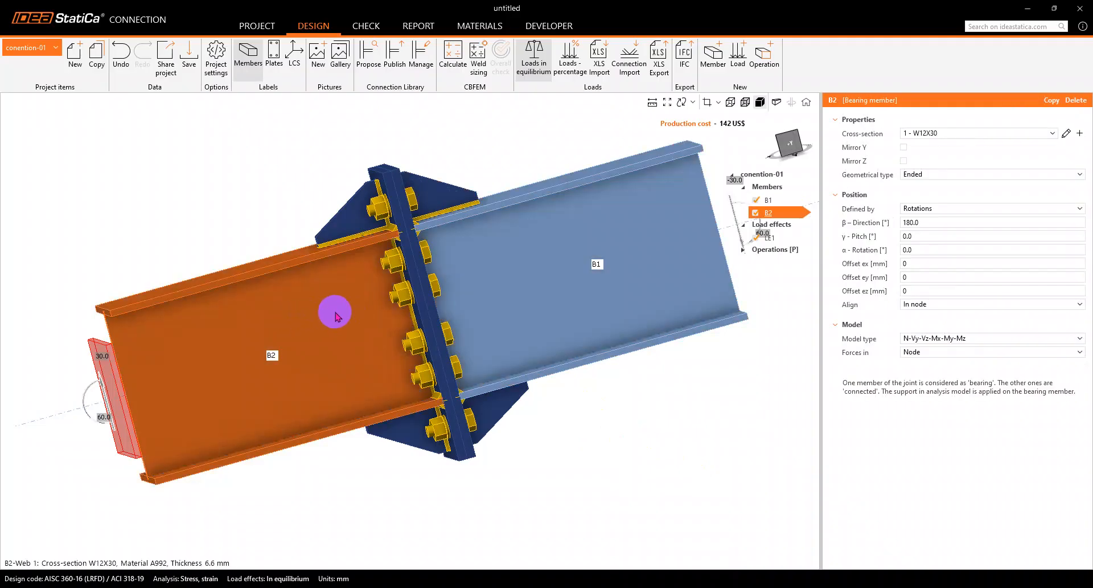
{"action": "scroll", "coordinate": [335, 312], "scroll_direction": "down", "scroll_amount": 3}
{"action": "left_click", "coordinate": [416, 301]}
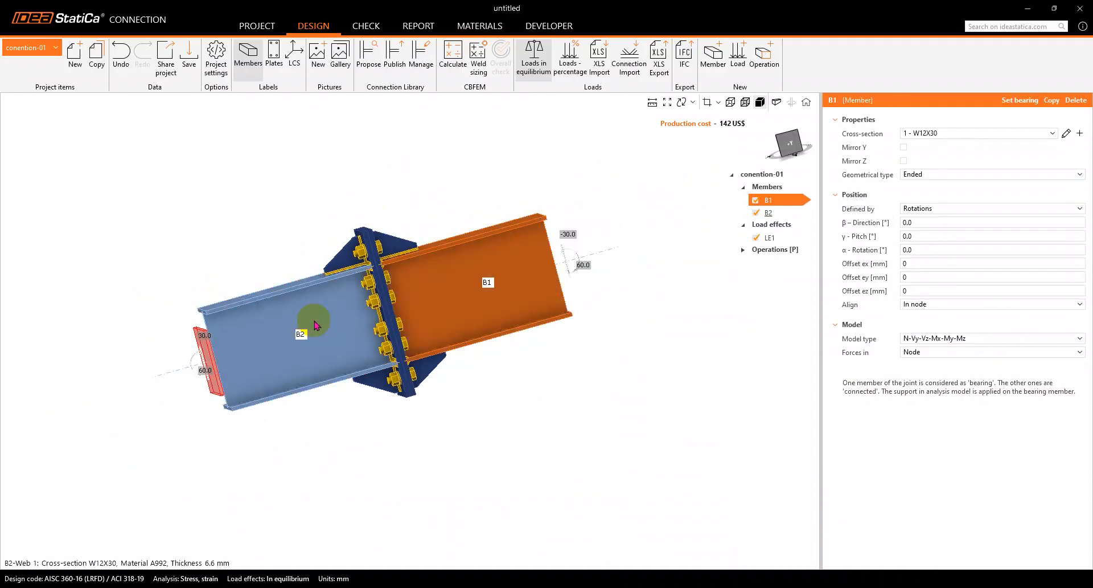
{"action": "left_click", "coordinate": [335, 318]}
{"action": "scroll", "coordinate": [376, 310], "scroll_direction": "up", "scroll_amount": 3}
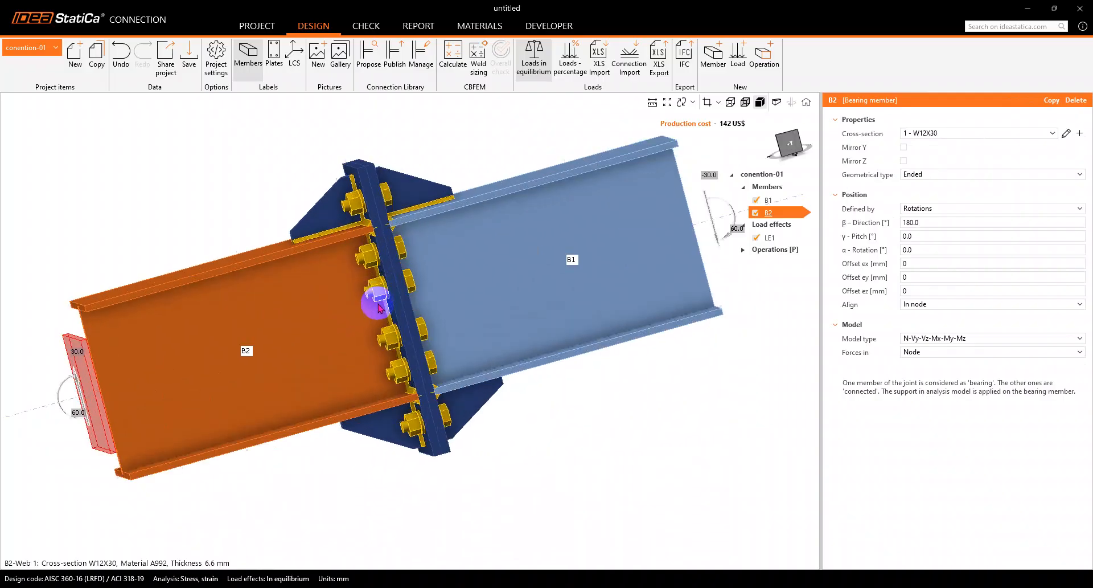
{"action": "right_click_drag", "start_coordinate": [419, 286], "coordinate": [450, 313]}
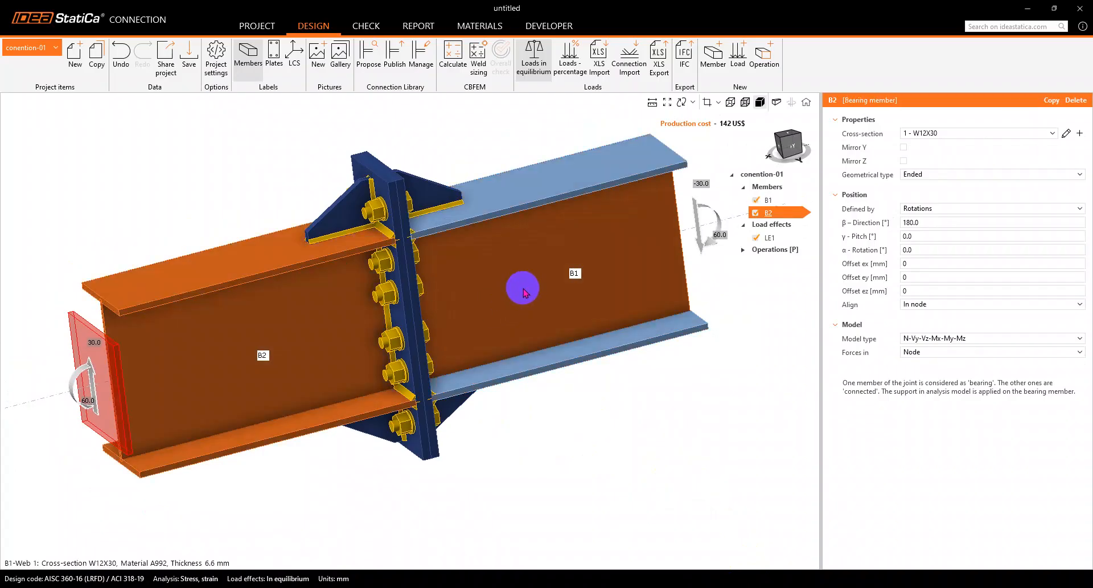
{"action": "left_click", "coordinate": [500, 307]}
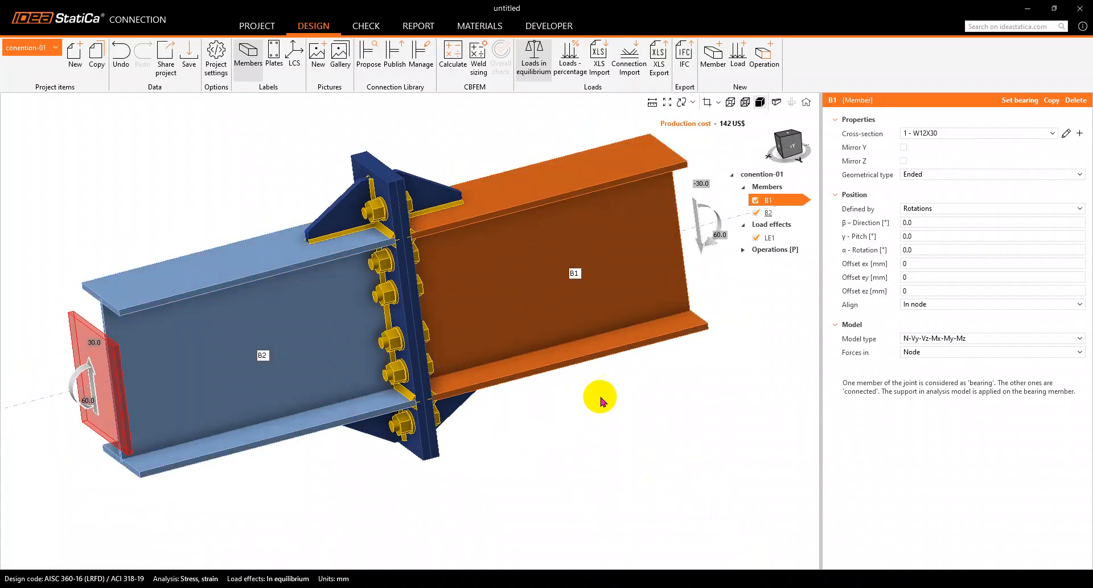
{"action": "left_click", "coordinate": [293, 322]}
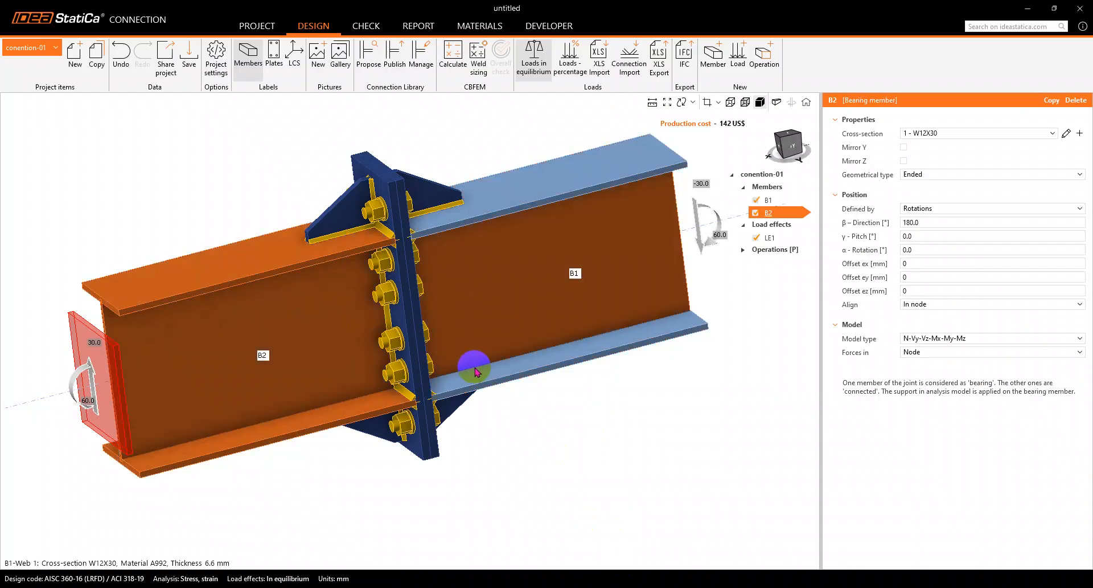
- Switch to the AutoCAD drawing and read the RF-1 section size and steel grade in the member schedule
{"action": "middle_click_drag", "start_coordinate": [477, 372], "coordinate": [434, 373]}
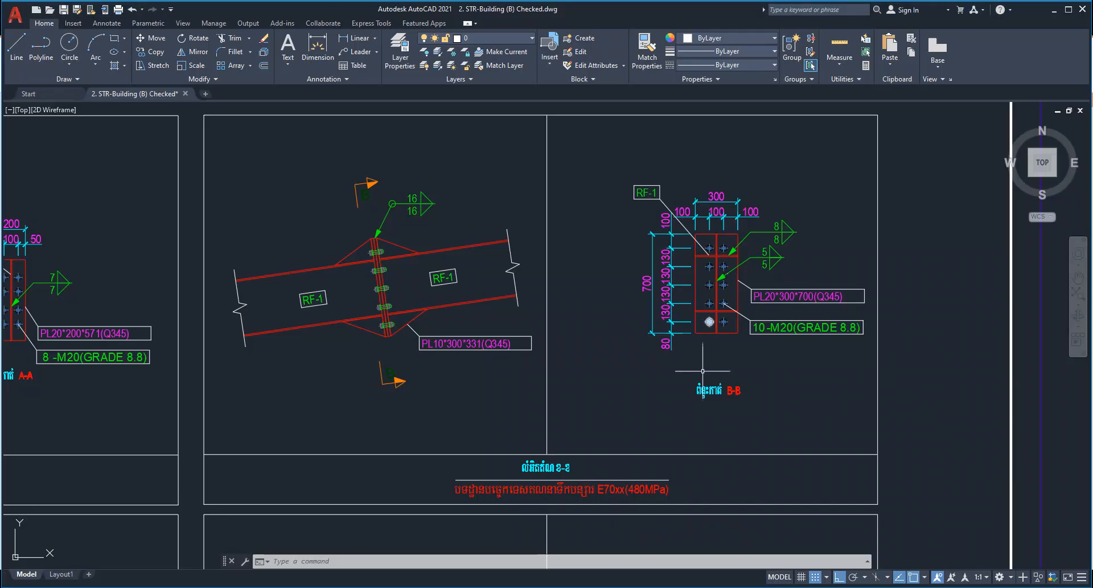
{"action": "middle_click_drag", "start_coordinate": [453, 296], "coordinate": [495, 325]}
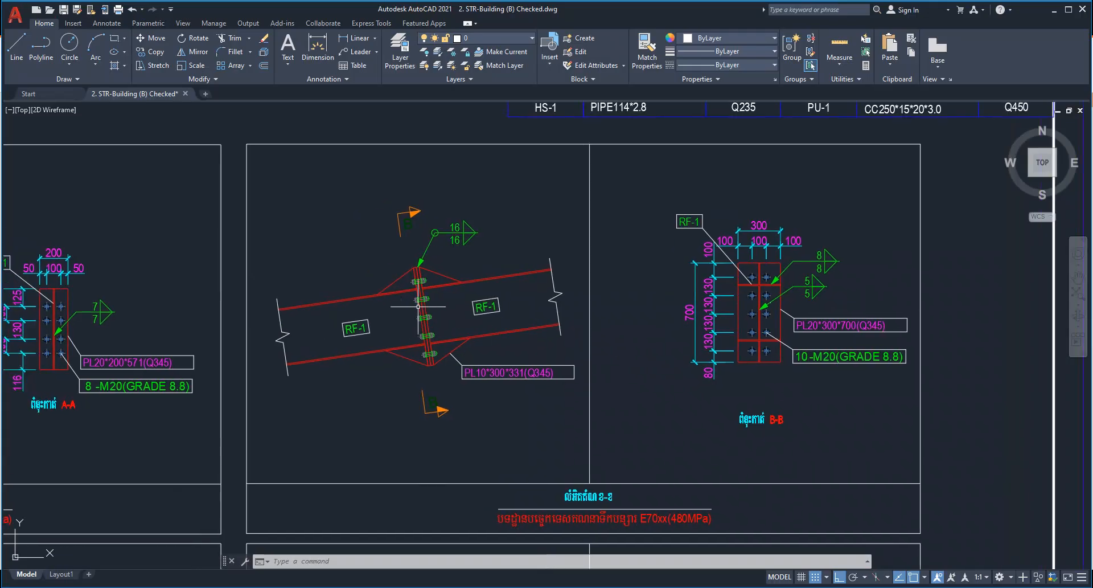
{"action": "mouse_move", "coordinate": [690, 235]}
{"action": "middle_mouse_down"}
{"action": "mouse_move", "coordinate": [654, 271]}
{"action": "mouse_move", "coordinate": [693, 345]}
{"action": "middle_mouse_up"}
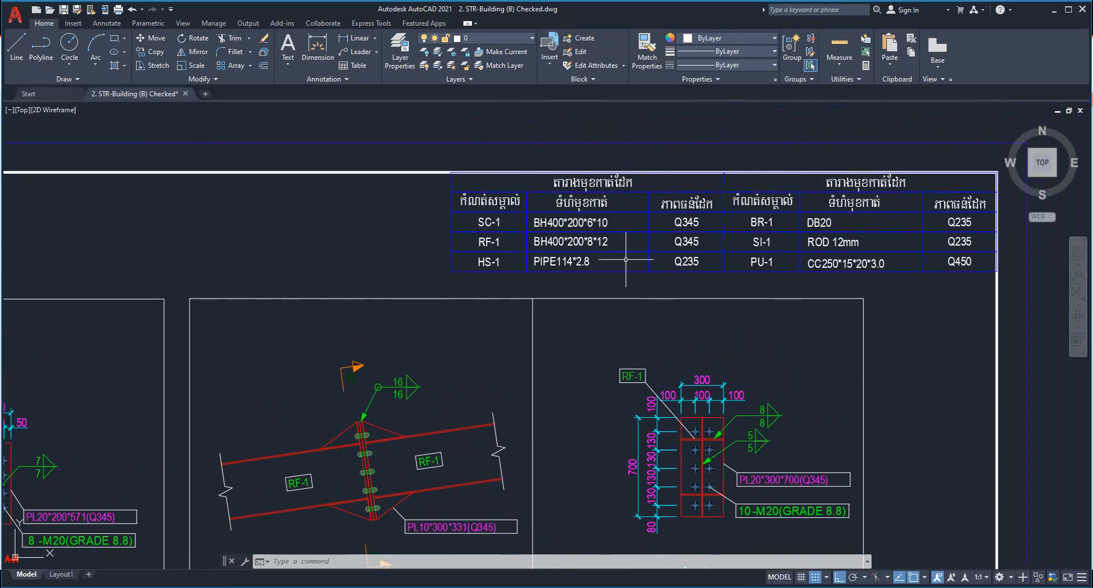
{"action": "scroll", "coordinate": [592, 239], "scroll_direction": "up", "scroll_amount": 2}
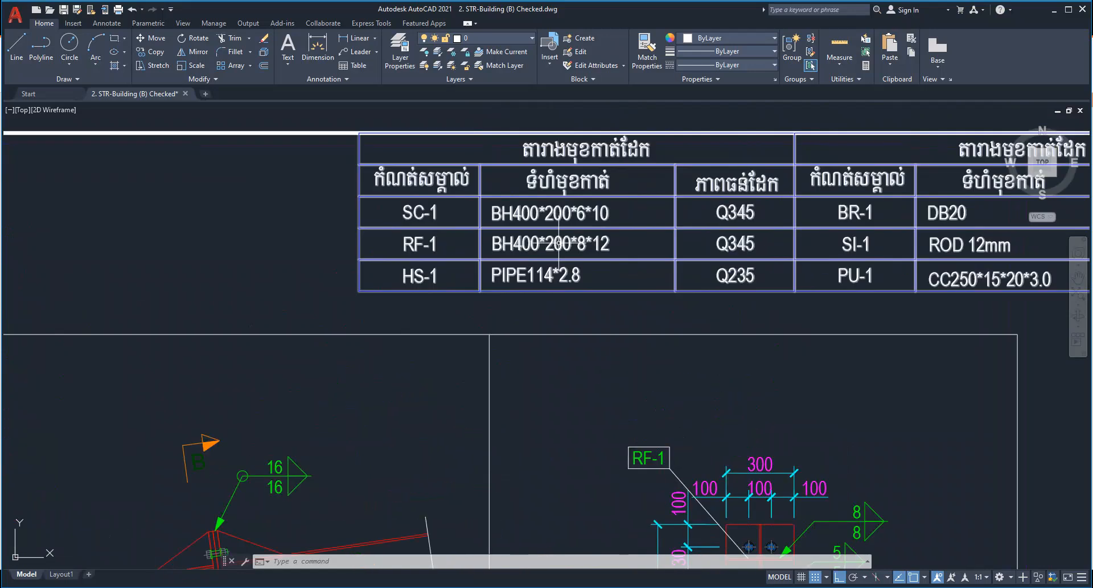
{"action": "scroll", "coordinate": [586, 244], "scroll_direction": "down", "scroll_amount": 2}
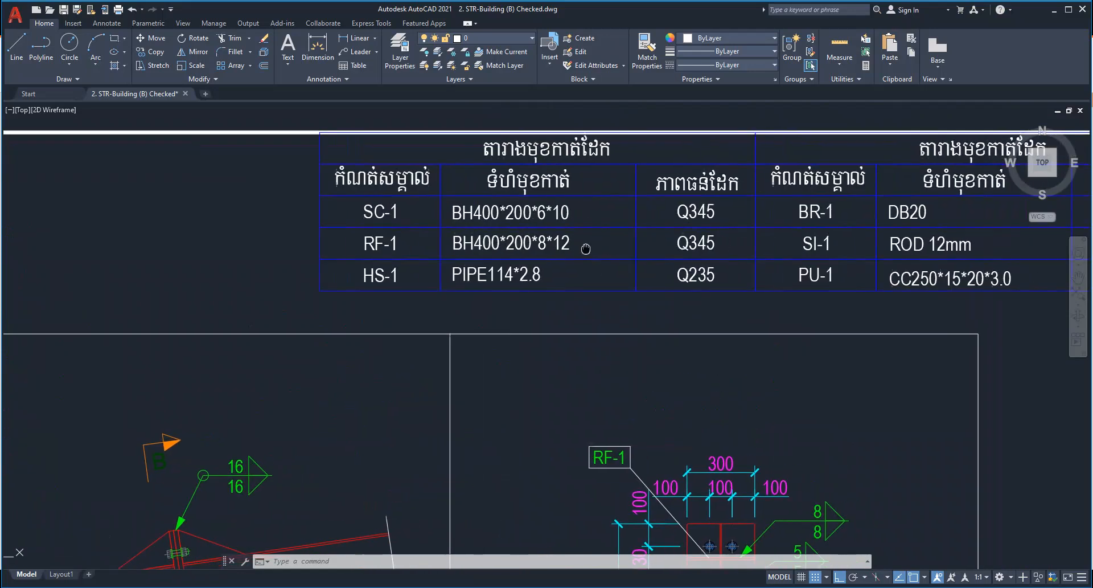
{"action": "scroll", "coordinate": [677, 244], "scroll_direction": "up", "scroll_amount": 2}
{"action": "left_click", "coordinate": [704, 242]}
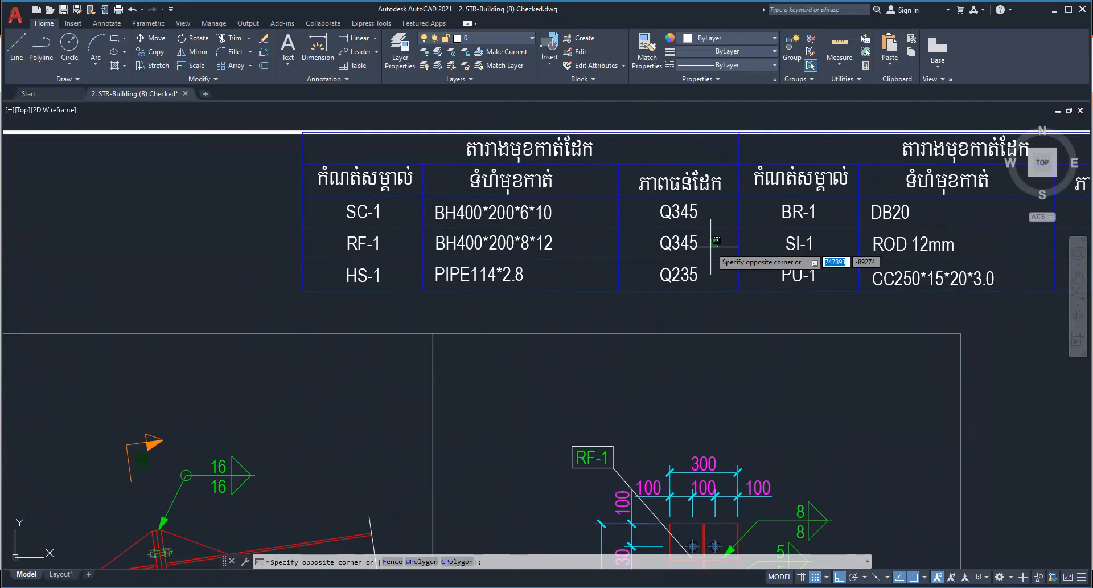
{"action": "left_click", "coordinate": [887, 139]}
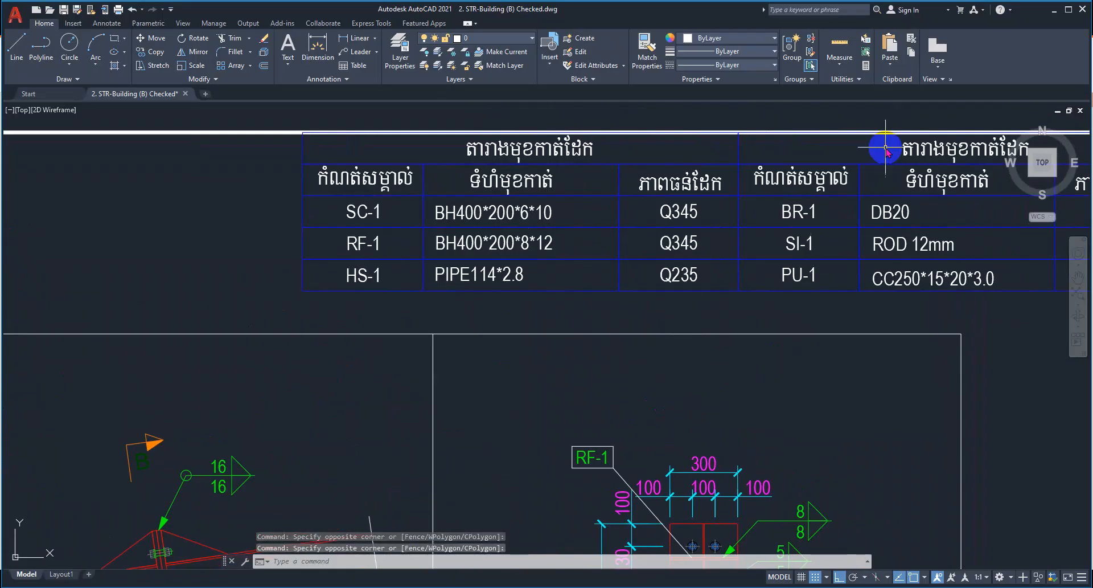
{"action": "left_click", "coordinate": [1055, 13]}
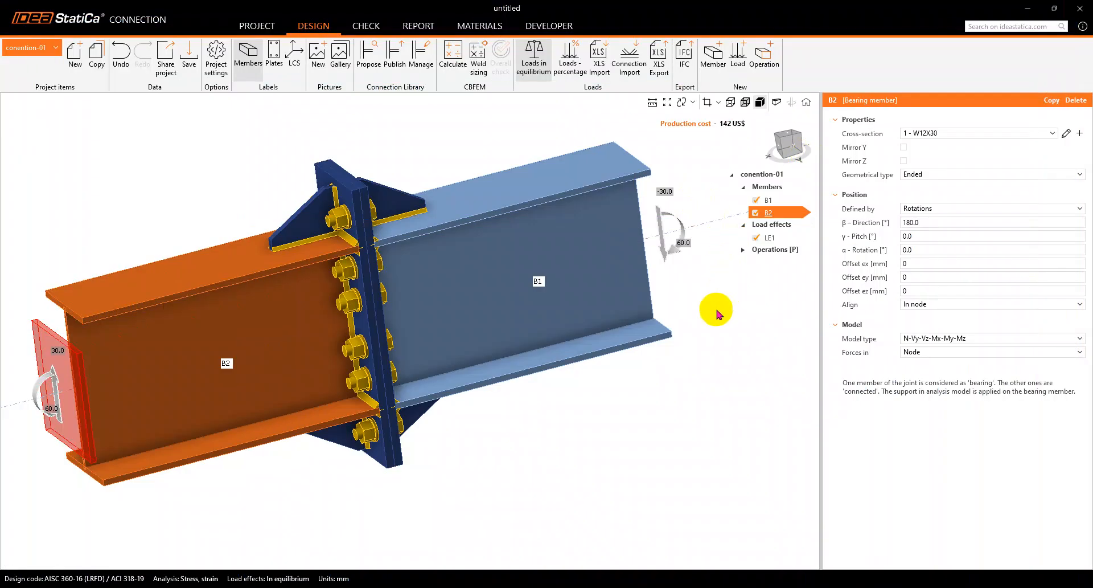
- Open member B2's W12X30 cross-section for editing and rename it I200*400*8*12
{"action": "left_click", "coordinate": [1044, 135]}
{"action": "left_click", "coordinate": [1054, 134]}
{"action": "left_click", "coordinate": [1065, 133]}
{"action": "left_click_drag", "start_coordinate": [419, 137], "coordinate": [419, 137]}
{"action": "left_click", "coordinate": [361, 220]}
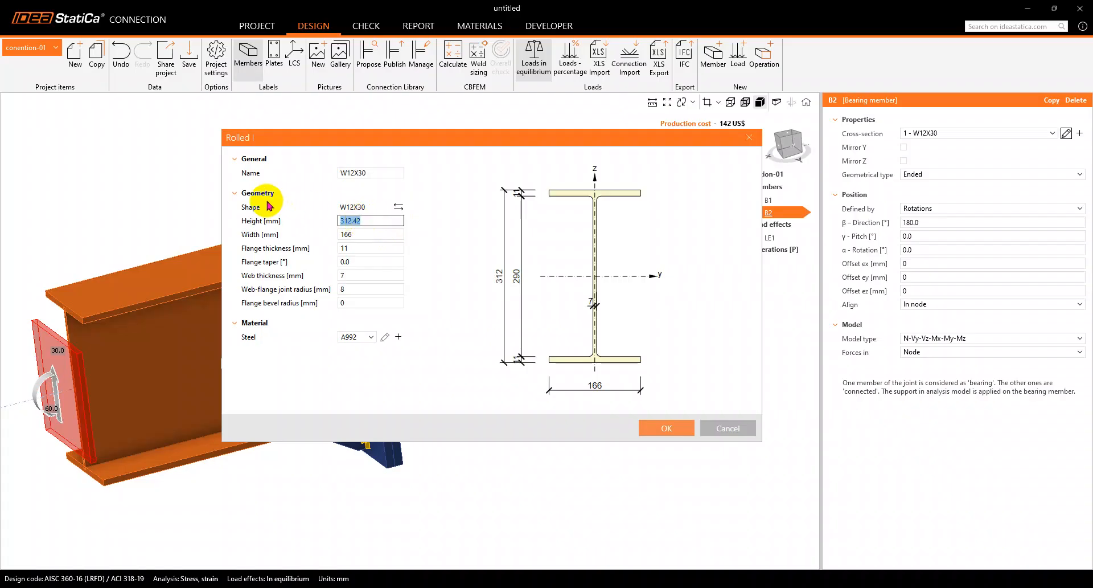
{"action": "left_click", "coordinate": [385, 172]}
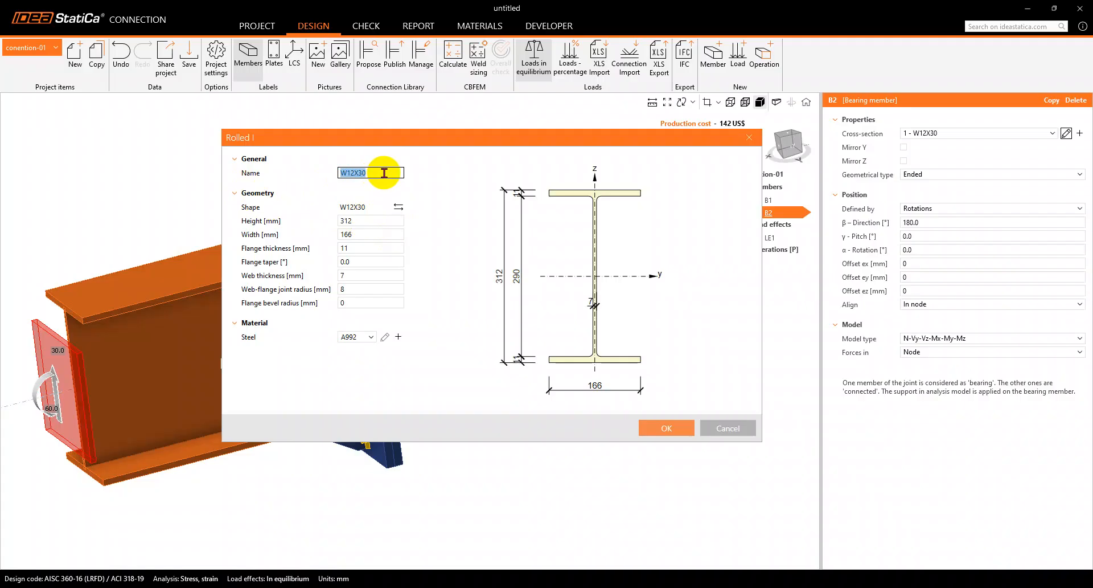
{"action": "key", "text": "BackSpace"}
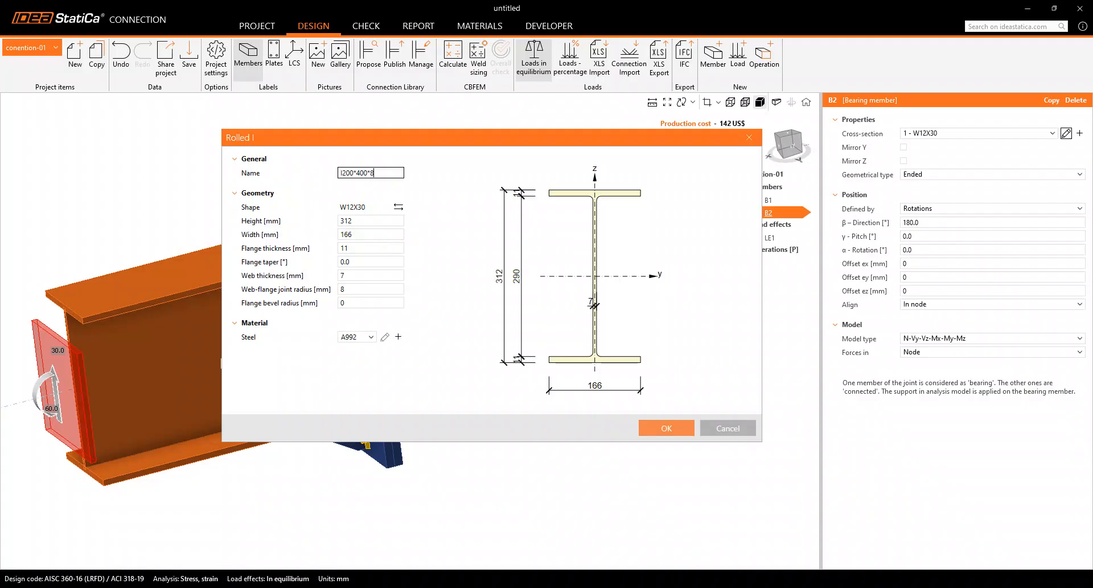
- Set the section's height to 400 mm, width to 200 mm, flange thickness to 12 mm and web thickness to 8 mm
{"action": "left_click", "coordinate": [362, 219]}
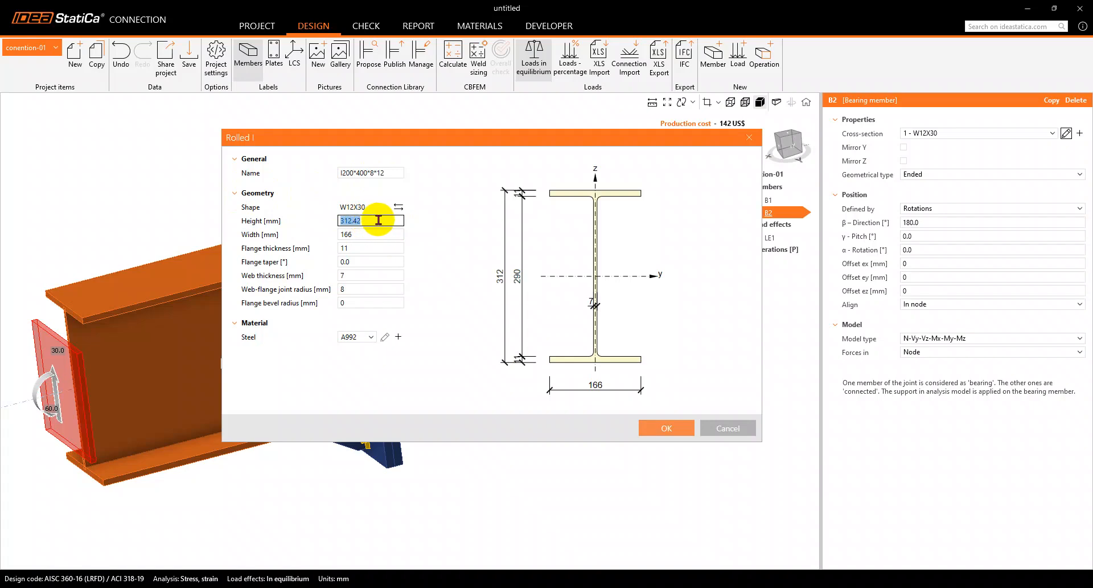
{"action": "type", "text": "400"}
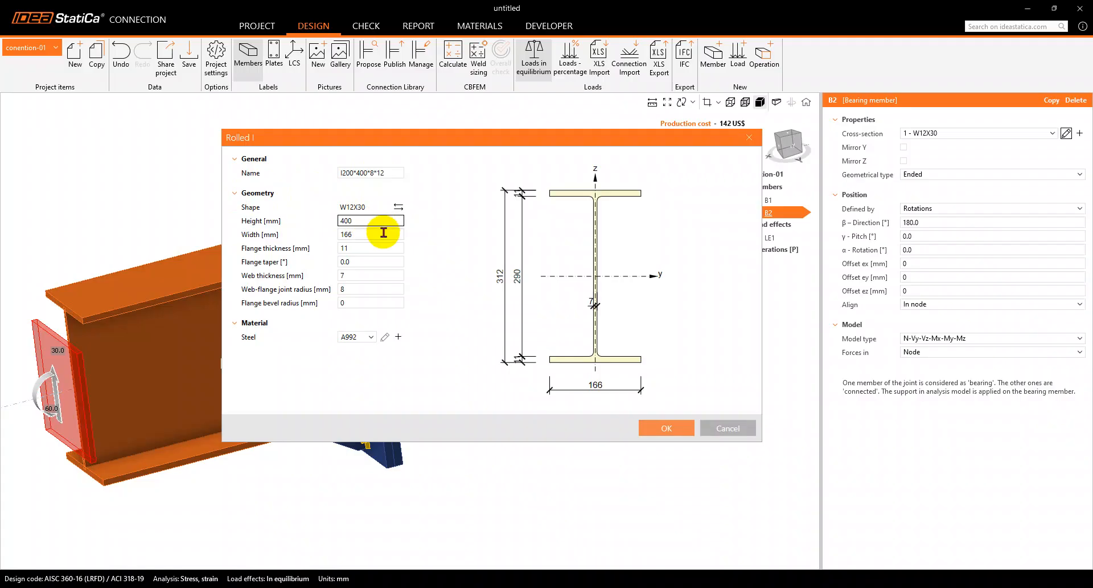
{"action": "left_click", "coordinate": [383, 232]}
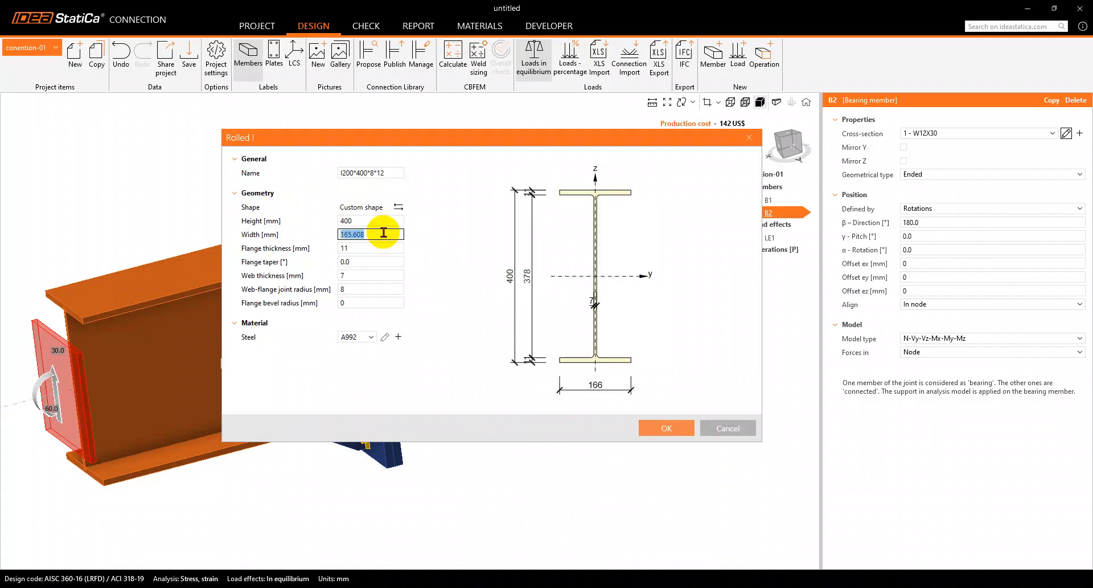
{"action": "type", "text": "200"}
{"action": "left_click", "coordinate": [376, 245]}
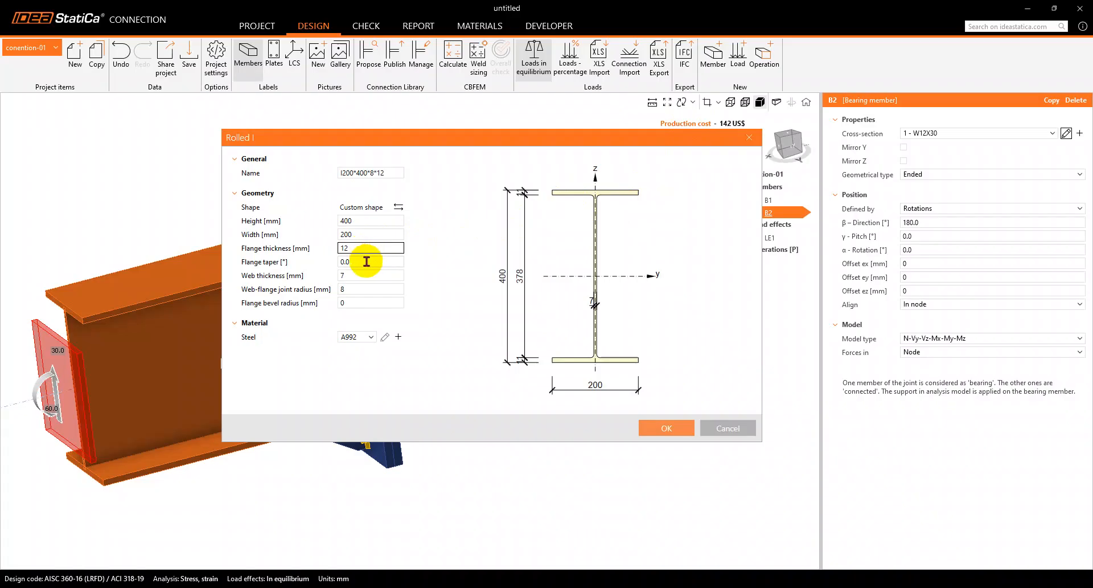
{"action": "left_click", "coordinate": [363, 274]}
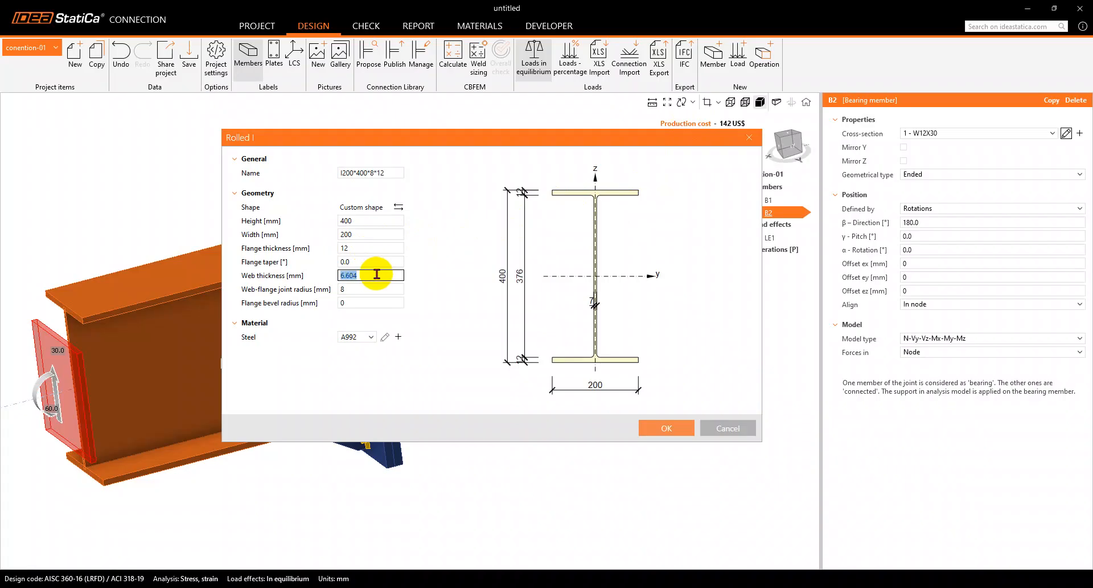
{"action": "type", "text": "8"}
- Set the section's web-flange joint radius to 8 mm and its flange bevel radius to 0 mm
{"action": "left_click", "coordinate": [361, 288]}
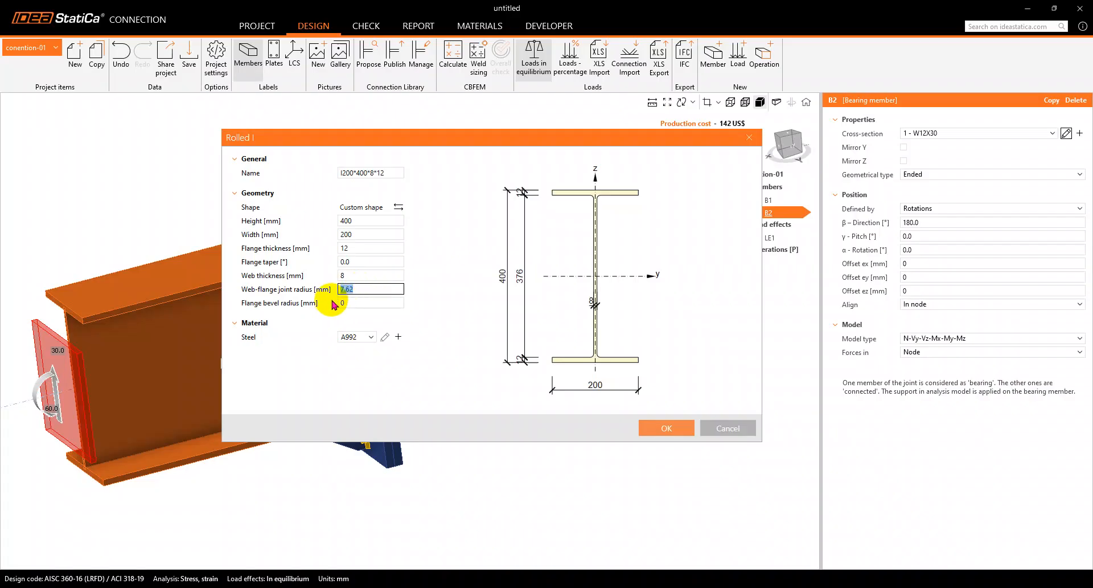
{"action": "left_click", "coordinate": [354, 290]}
{"action": "key", "text": "BackSpace"}
{"action": "key", "text": "BackSpace"}
{"action": "key", "text": "BackSpace"}
{"action": "key", "text": "BackSpace"}
{"action": "type", "text": "8"}
{"action": "key", "text": "Tab"}
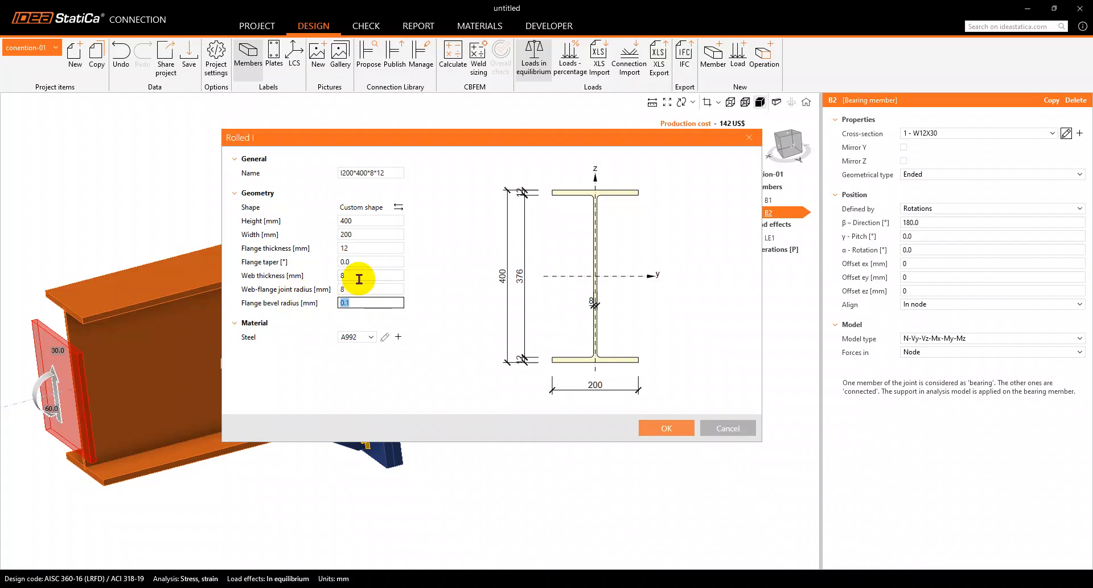
{"action": "type", "text": "0"}
- Assign A572 Gr.50 steel to the section, compare it with the RF-1 grade in the AutoCAD schedule, and apply the section changes
{"action": "left_click", "coordinate": [361, 337]}
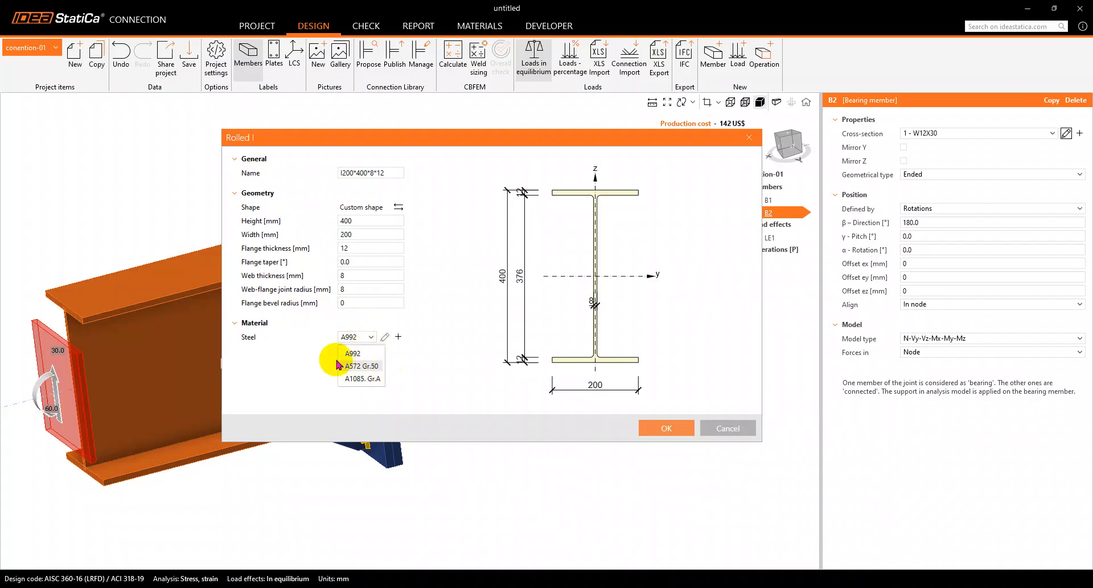
{"action": "left_click", "coordinate": [363, 366]}
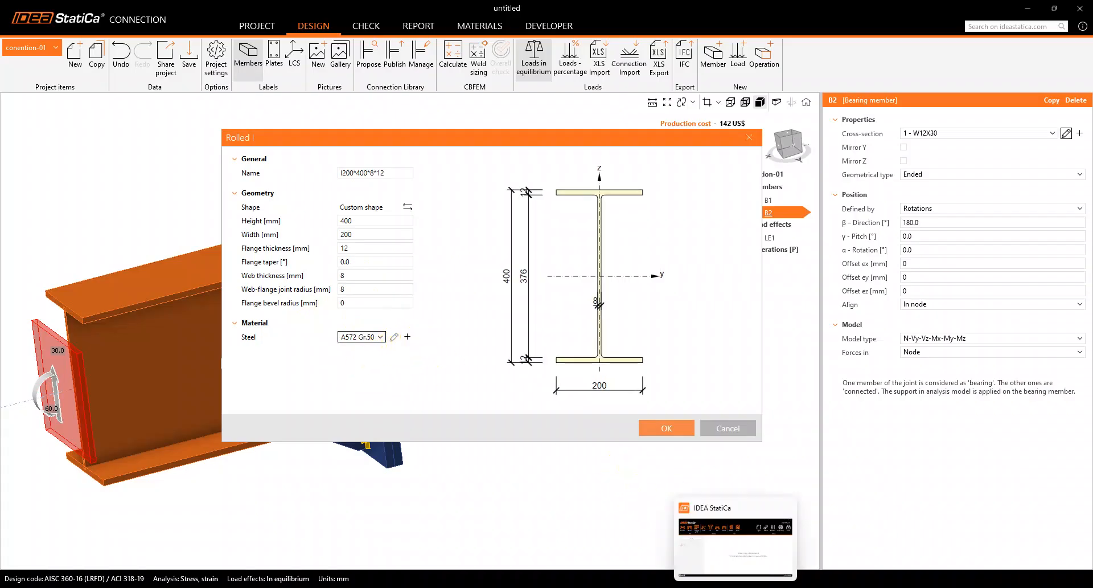
{"action": "left_click", "coordinate": [662, 544]}
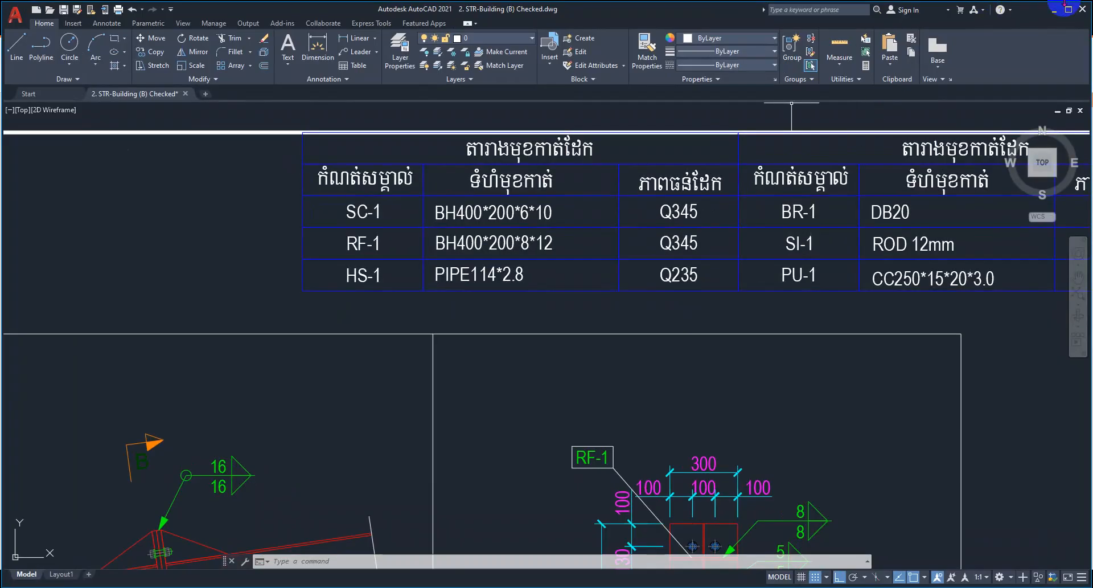
{"action": "left_click", "coordinate": [1055, 10]}
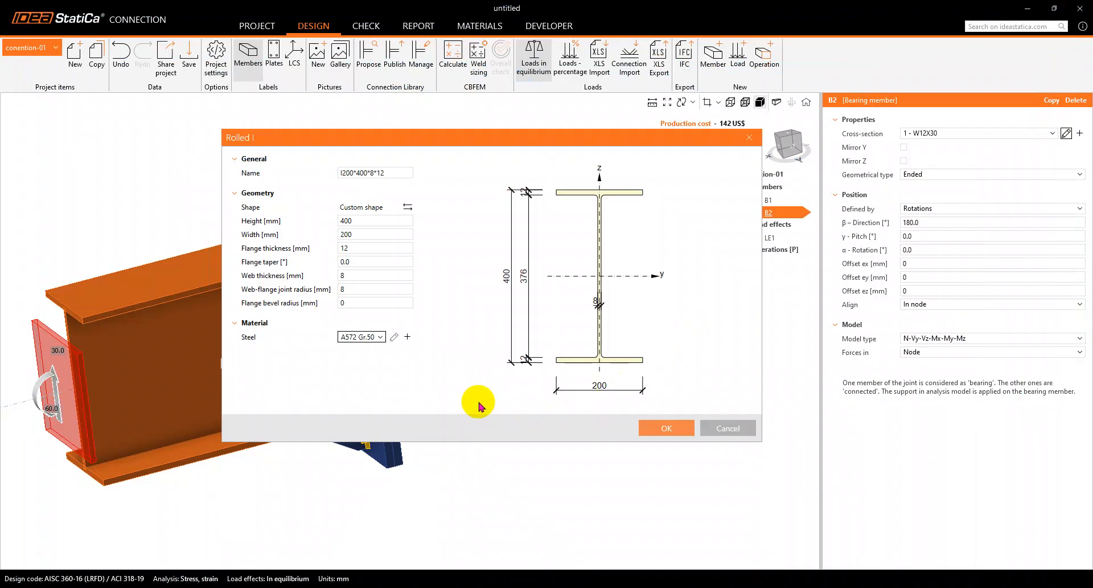
{"action": "left_click", "coordinate": [667, 436]}
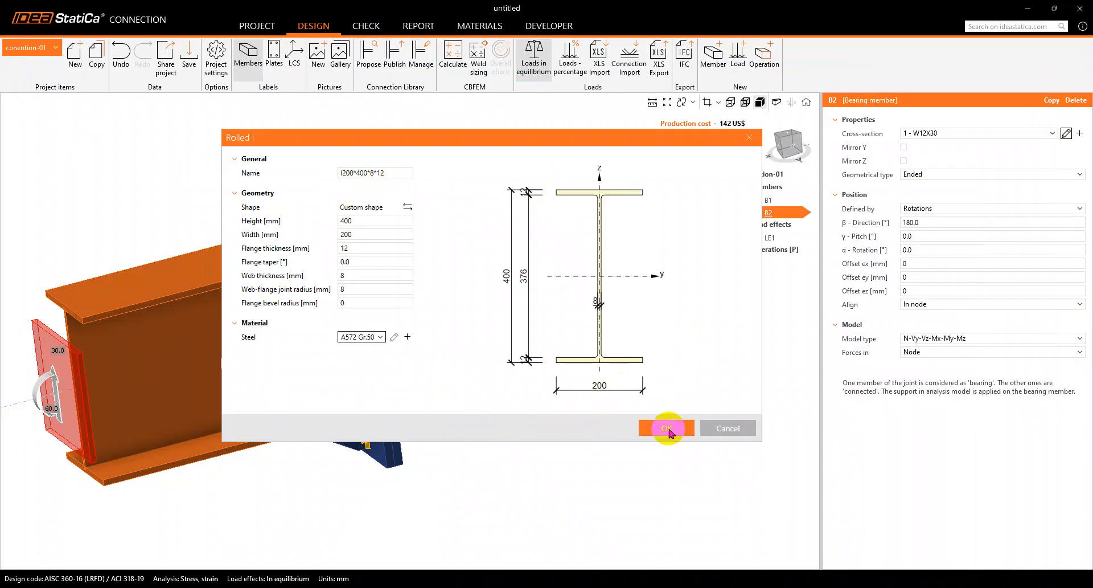
- Examine the resized splice model from several angles and inspect the cross-section properties of members B1 and B2
{"action": "right_click_drag", "start_coordinate": [620, 400], "coordinate": [482, 324]}
{"action": "left_click", "coordinate": [530, 305]}
{"action": "left_click", "coordinate": [344, 366]}
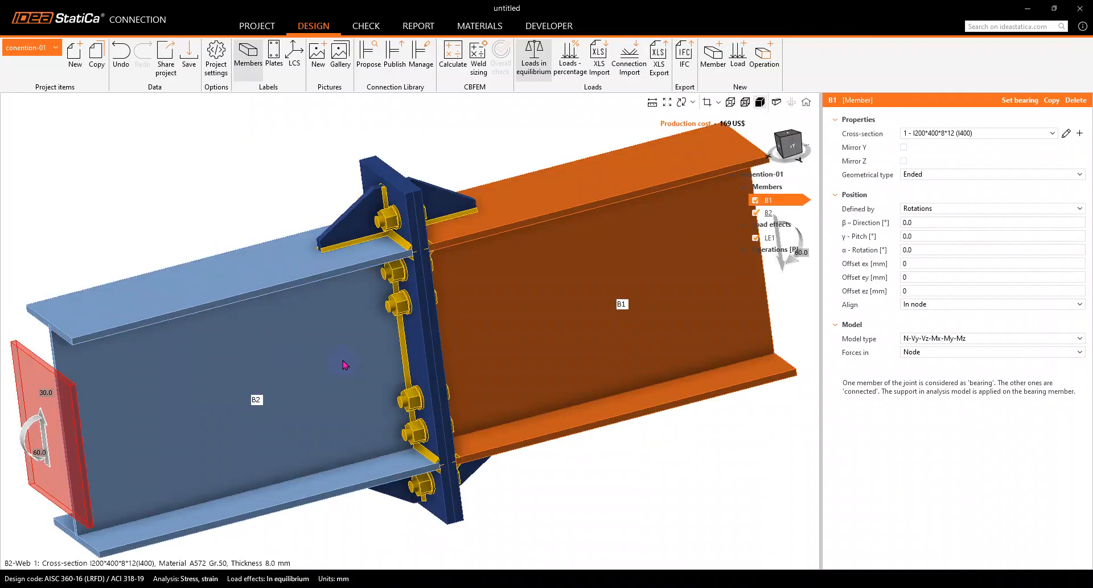
{"action": "middle_click_drag", "start_coordinate": [487, 300], "coordinate": [491, 290]}
{"action": "scroll", "coordinate": [488, 290], "scroll_direction": "down", "scroll_amount": 3}
{"action": "right_click_drag", "start_coordinate": [487, 324], "coordinate": [472, 301]}
{"action": "right_click_drag", "start_coordinate": [324, 298], "coordinate": [443, 334]}
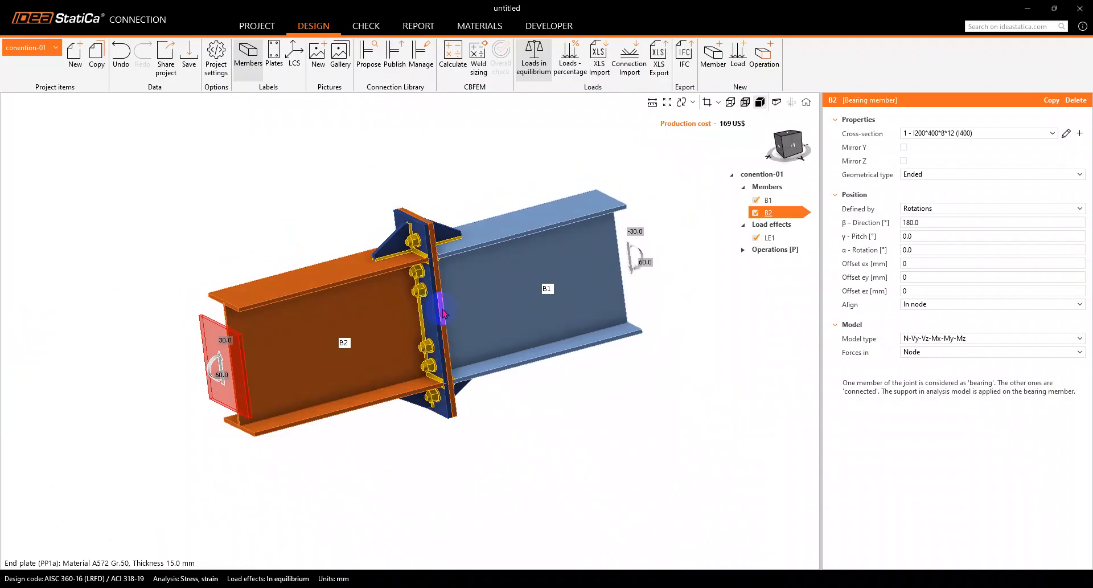
{"action": "scroll", "coordinate": [439, 314], "scroll_direction": "up", "scroll_amount": 2}
{"action": "right_click_drag", "start_coordinate": [438, 305], "coordinate": [461, 305]}
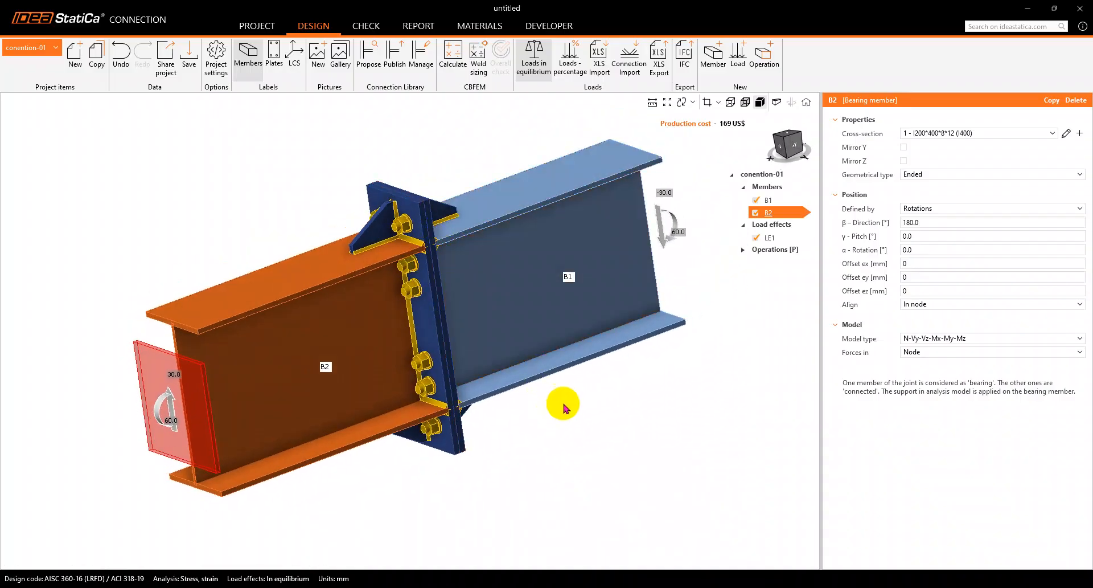
{"action": "right_click_drag", "start_coordinate": [467, 297], "coordinate": [638, 388]}
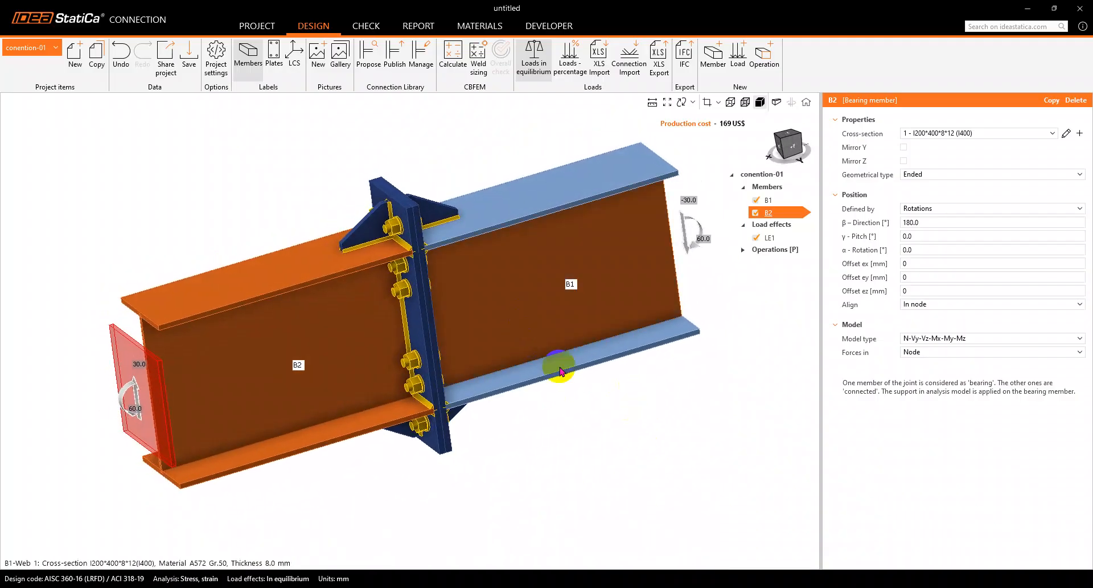
{"action": "left_click", "coordinate": [534, 253]}
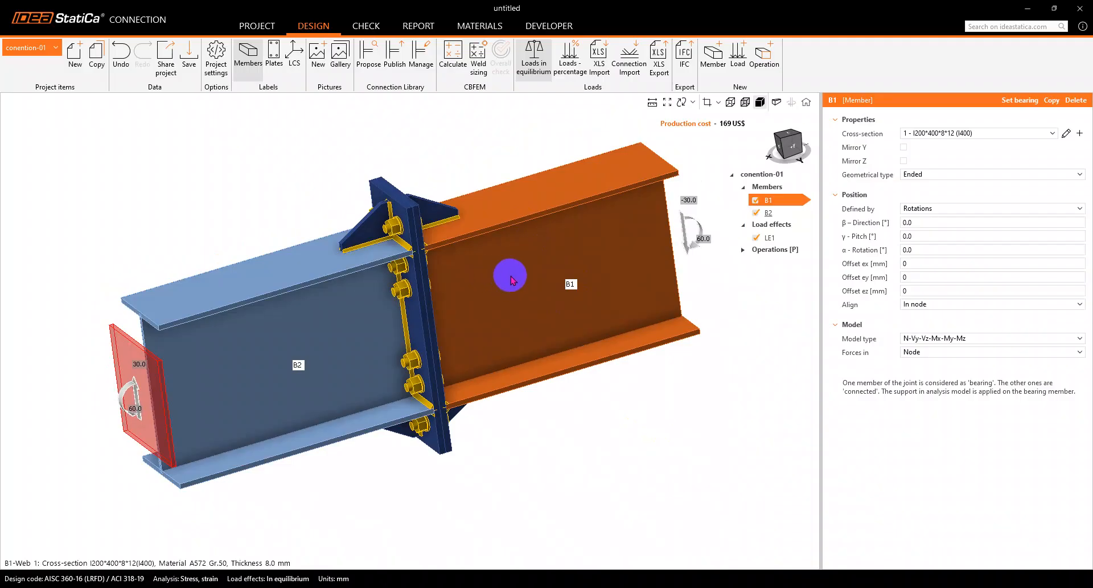
- Inspect load effect LE1 and switch it off and on to see which loads it places on the members
{"action": "left_click", "coordinate": [762, 241]}
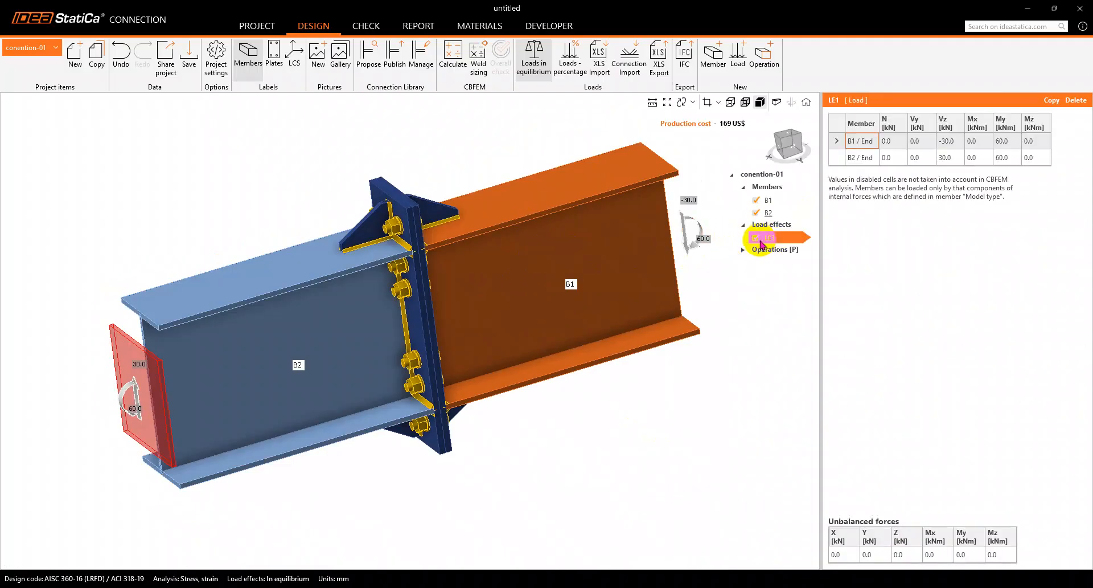
{"action": "left_click", "coordinate": [757, 239]}
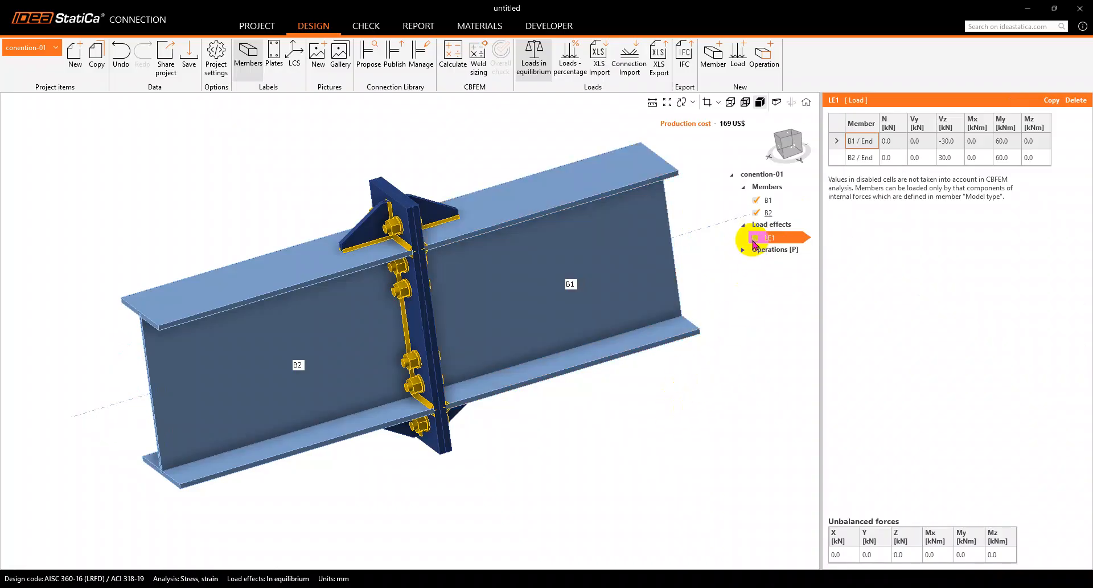
{"action": "left_click", "coordinate": [755, 240]}
{"action": "left_click", "coordinate": [757, 238]}
{"action": "left_click", "coordinate": [757, 239]}
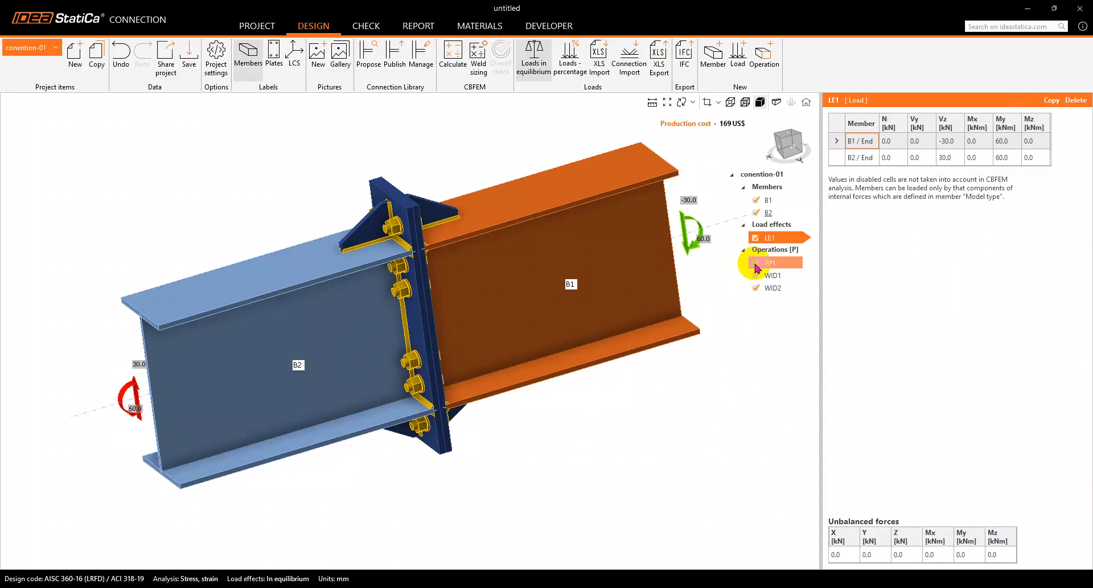
- Switch the widener and end-plate operations off and on to see which parts each creates, and examine the end plates closely
{"action": "left_click", "coordinate": [763, 289]}
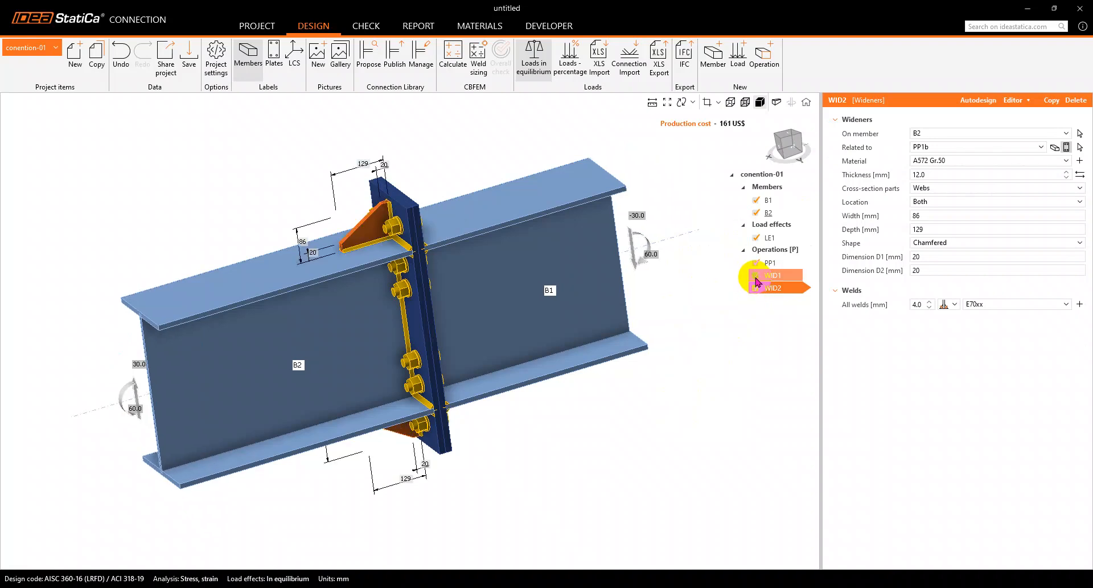
{"action": "left_click", "coordinate": [757, 263]}
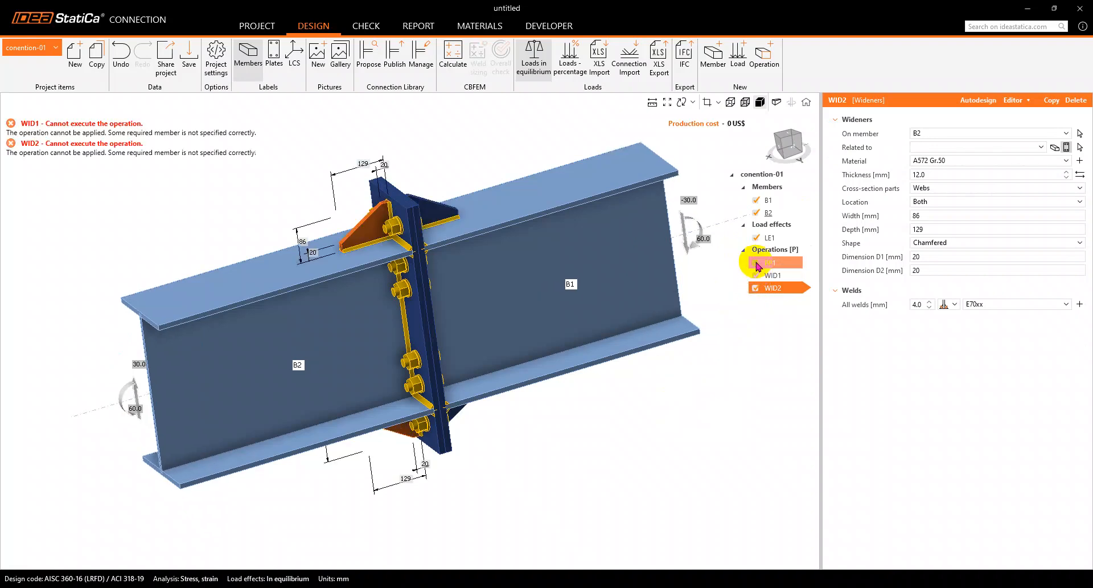
{"action": "left_click", "coordinate": [757, 264]}
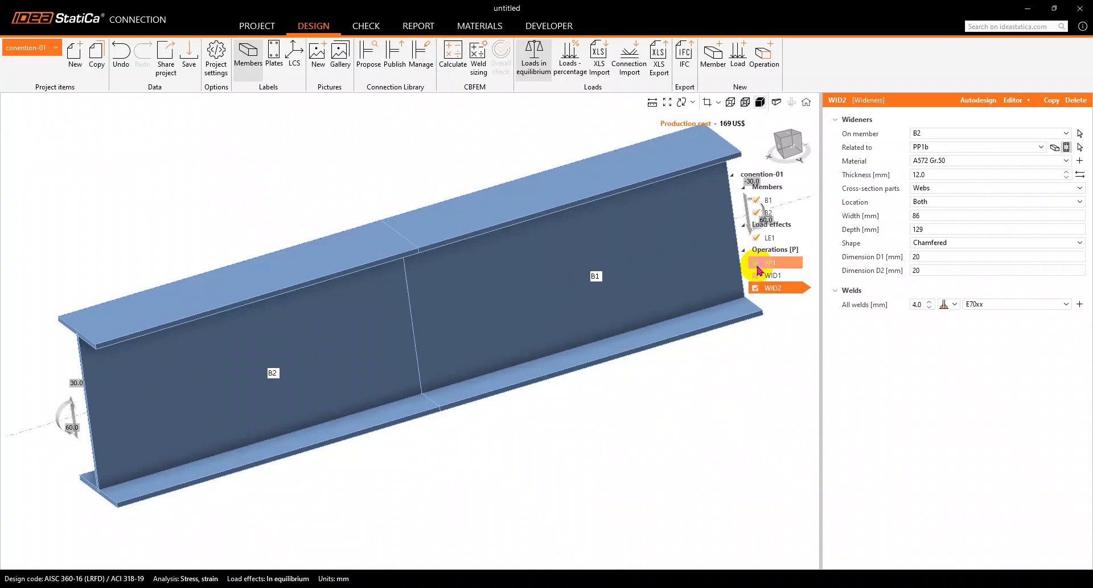
{"action": "middle_click_drag", "start_coordinate": [500, 312], "coordinate": [481, 300]}
{"action": "right_click_drag", "start_coordinate": [480, 300], "coordinate": [444, 296]}
{"action": "middle_click_drag", "start_coordinate": [452, 295], "coordinate": [411, 295]}
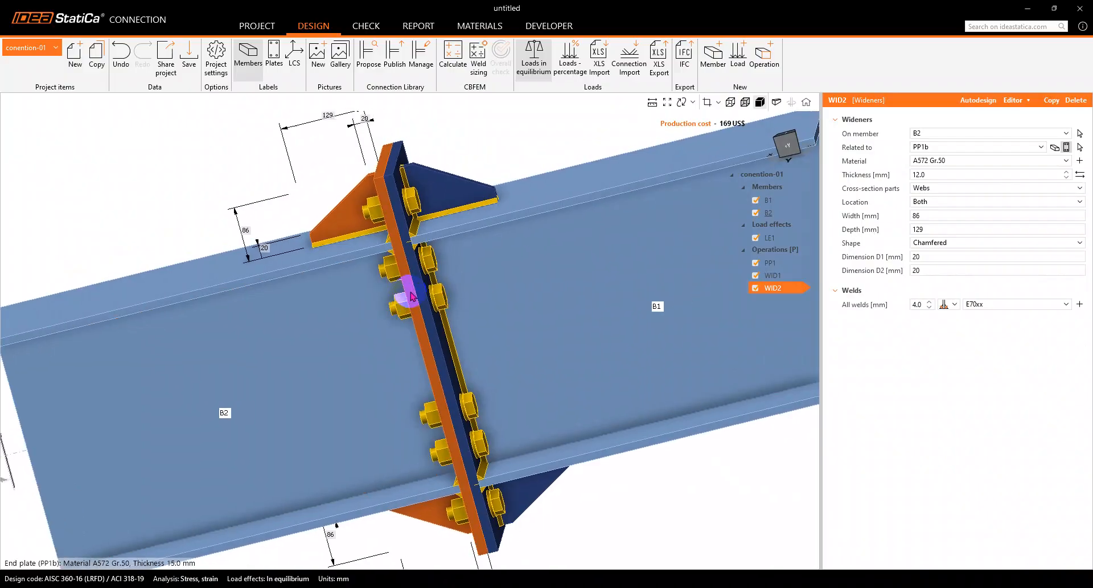
- Examine the complete splice with its wideners, end plates and bolts from several angles
{"action": "right_click_drag", "start_coordinate": [412, 295], "coordinate": [507, 305]}
{"action": "scroll", "coordinate": [428, 315], "scroll_direction": "down", "scroll_amount": 2}
{"action": "right_click_drag", "start_coordinate": [428, 315], "coordinate": [350, 312]}
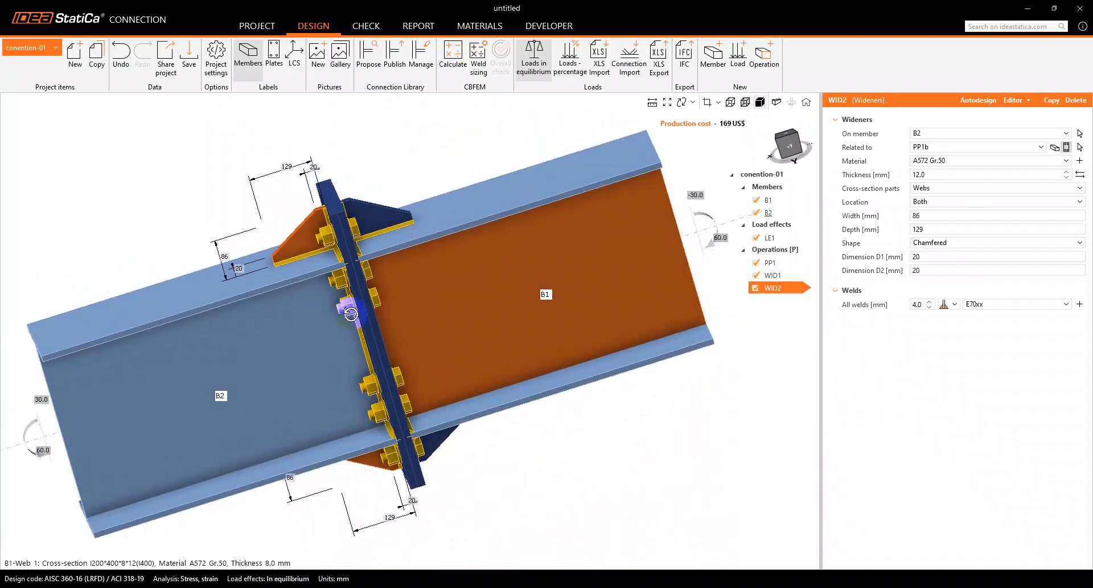
{"action": "middle_click_drag", "start_coordinate": [522, 395], "coordinate": [527, 390]}
{"action": "right_click_drag", "start_coordinate": [515, 392], "coordinate": [494, 402]}
{"action": "scroll", "coordinate": [440, 329], "scroll_direction": "up", "scroll_amount": 2}
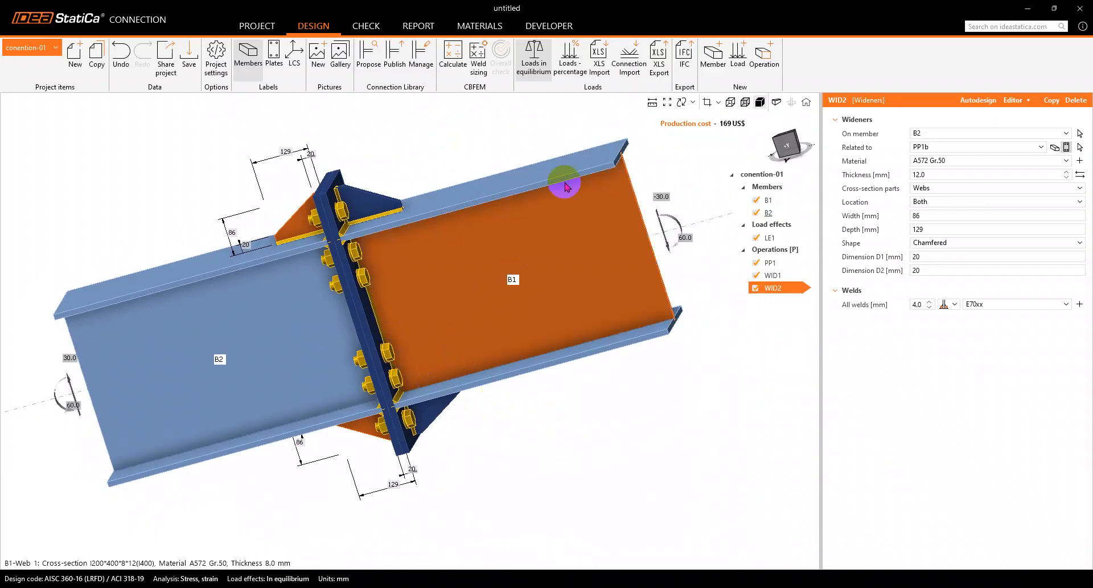
{"action": "right_click_drag", "start_coordinate": [584, 216], "coordinate": [572, 411]}
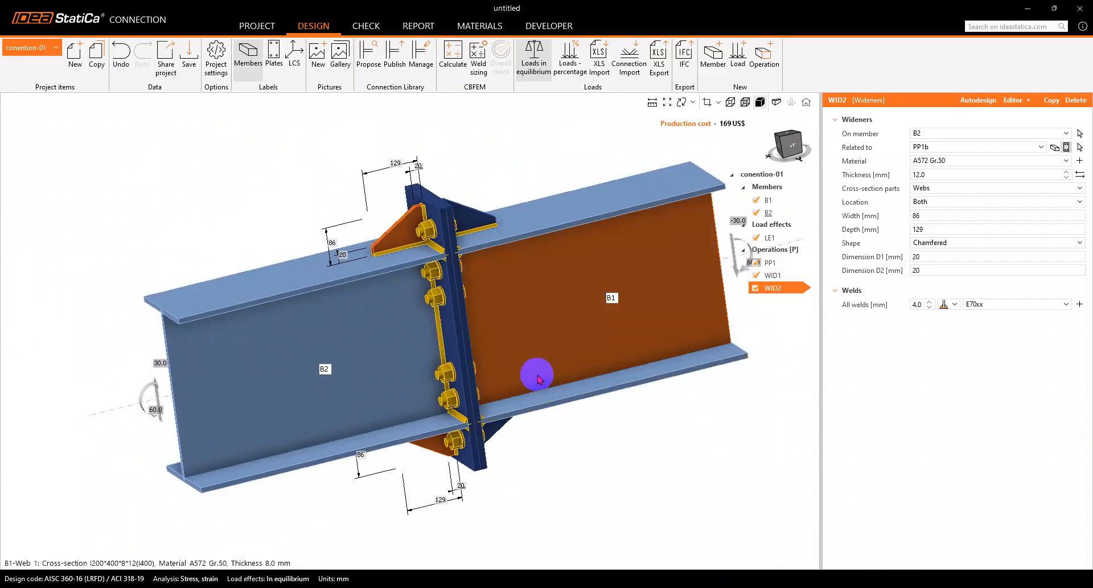
{"action": "middle_click_drag", "start_coordinate": [506, 366], "coordinate": [504, 356]}
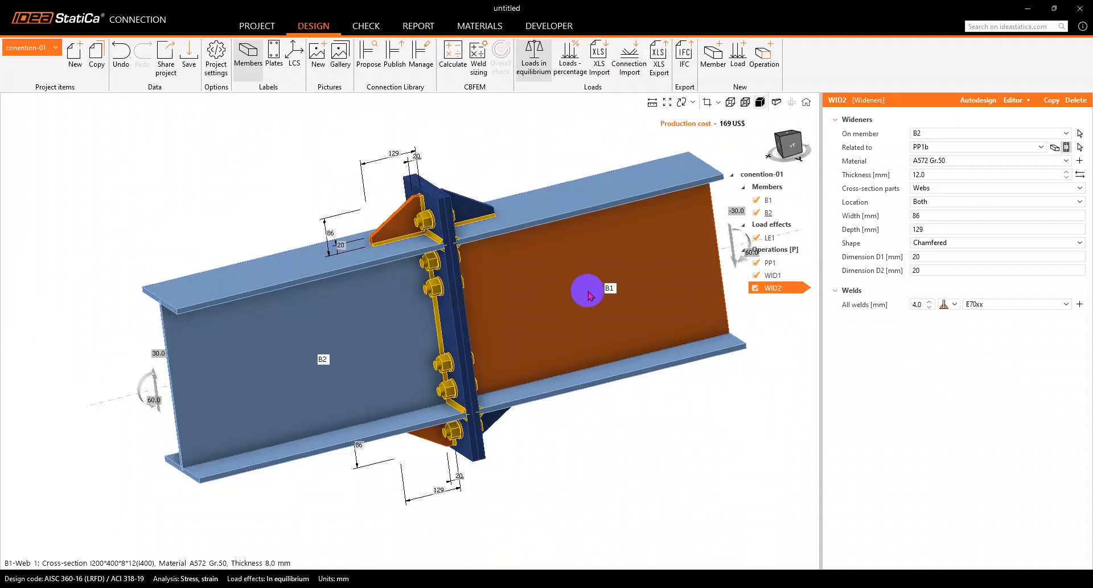
{"action": "middle_click_drag", "start_coordinate": [590, 295], "coordinate": [566, 319]}
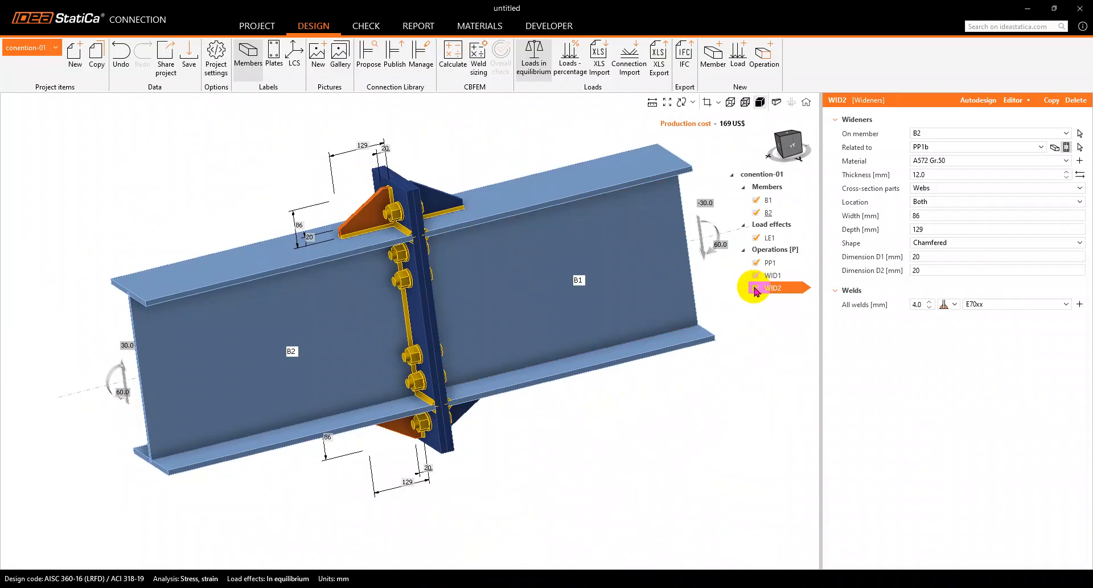
- Delete the predefined operations WID2, WID1 and PP1 so only members B1 and B2 remain
{"action": "left_click", "coordinate": [757, 289]}
{"action": "left_click", "coordinate": [756, 288]}
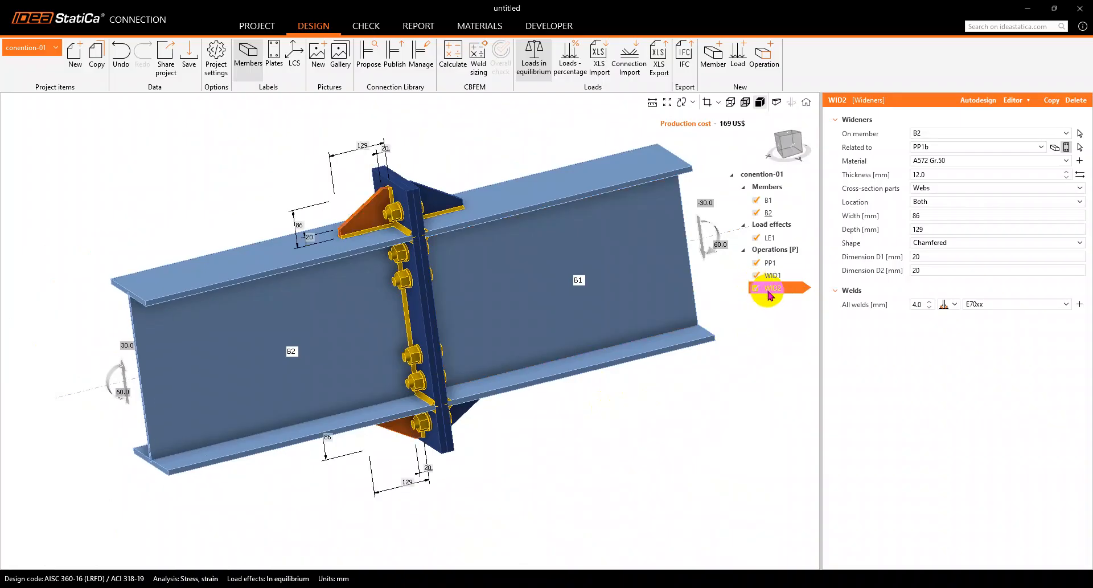
{"action": "left_click", "coordinate": [789, 313]}
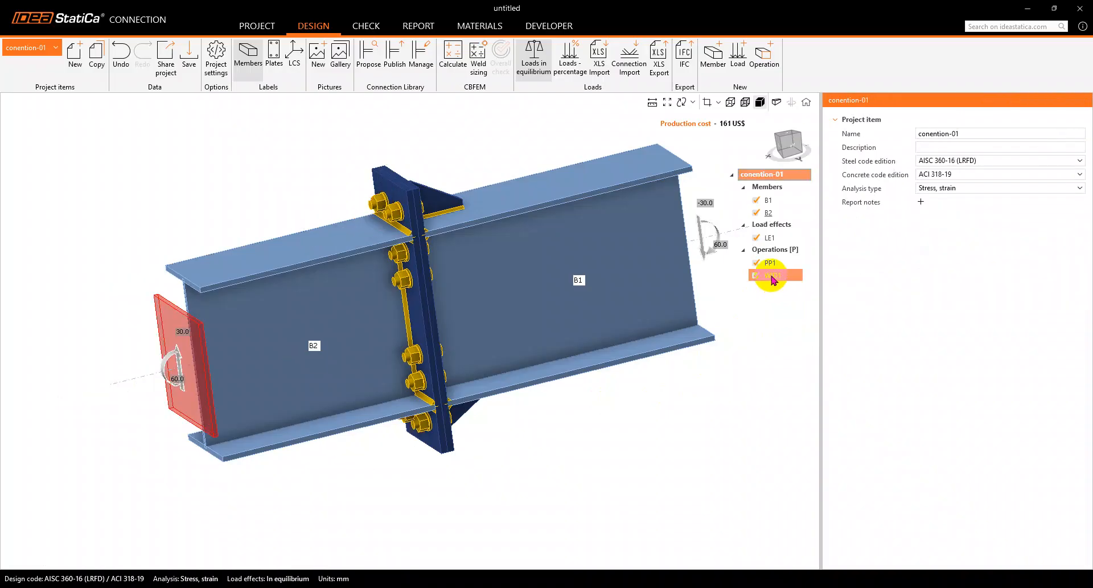
{"action": "left_click", "coordinate": [773, 276]}
{"action": "right_click", "coordinate": [772, 276]}
{"action": "left_click", "coordinate": [789, 301]}
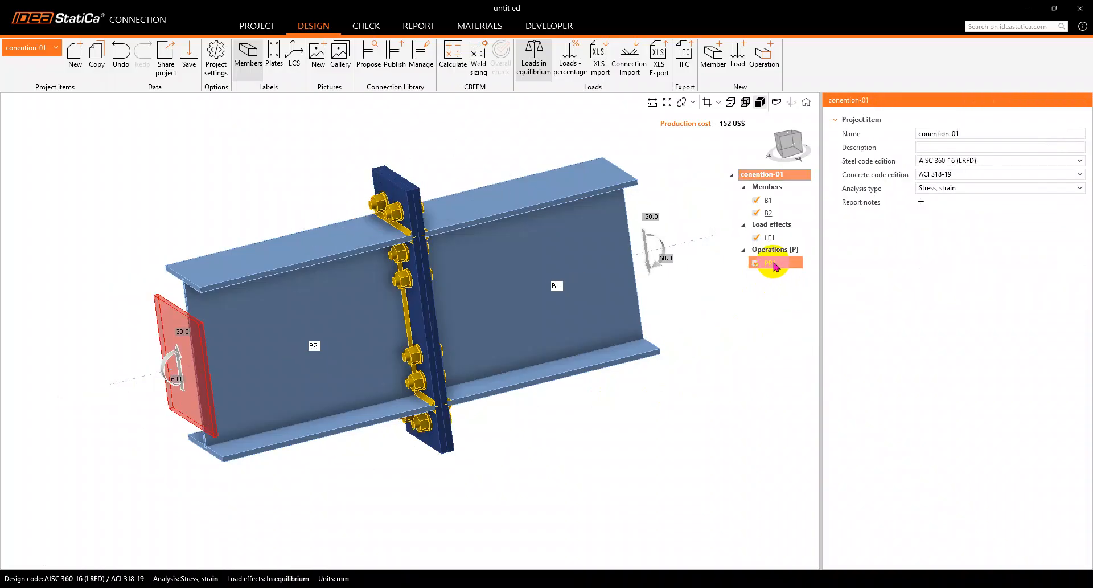
{"action": "right_click", "coordinate": [774, 264]}
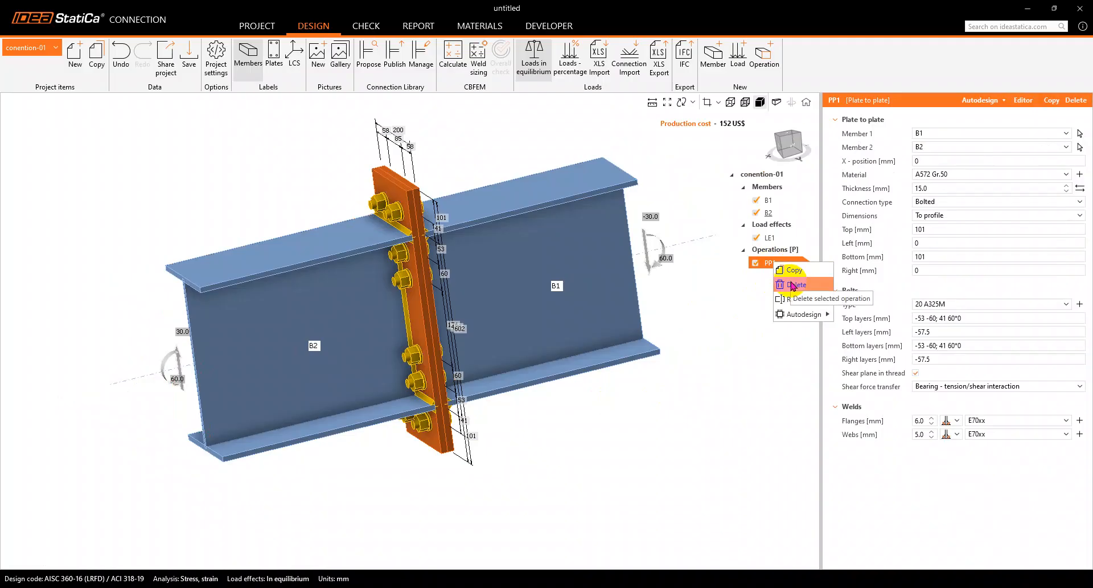
{"action": "left_click", "coordinate": [793, 284]}
- Examine the bare joint between B1 and B2 from several angles and inspect member B2's properties
{"action": "right_click_drag", "start_coordinate": [681, 373], "coordinate": [547, 305]}
{"action": "scroll", "coordinate": [444, 339], "scroll_direction": "down", "scroll_amount": 3}
{"action": "right_click_drag", "start_coordinate": [443, 339], "coordinate": [522, 366]}
{"action": "scroll", "coordinate": [427, 352], "scroll_direction": "up", "scroll_amount": 3}
{"action": "left_click", "coordinate": [412, 340]}
{"action": "right_click_drag", "start_coordinate": [499, 306], "coordinate": [481, 378]}
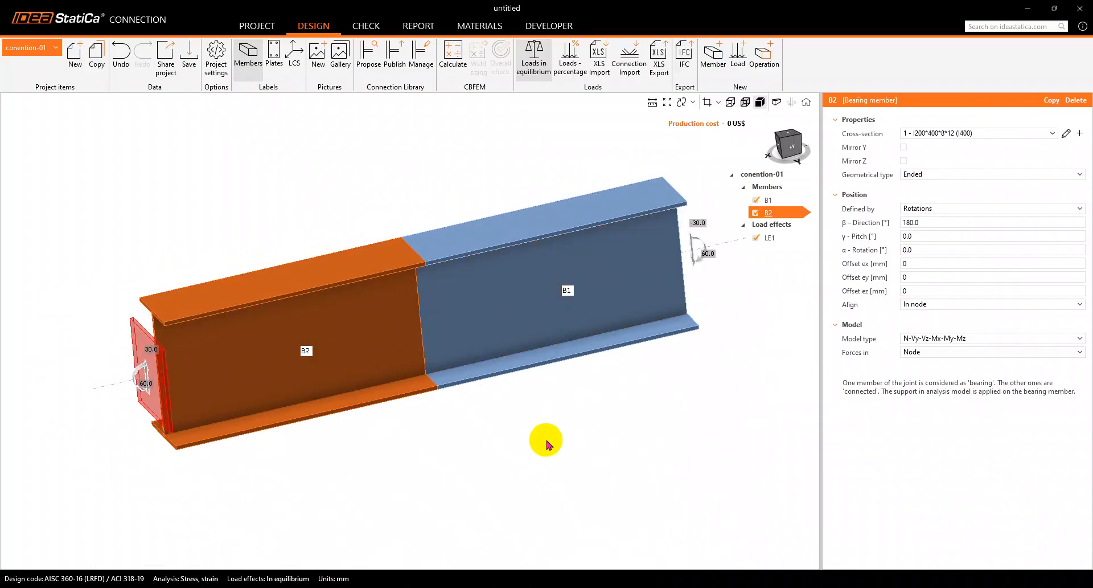
{"action": "scroll", "coordinate": [463, 342], "scroll_direction": "down", "scroll_amount": 2}
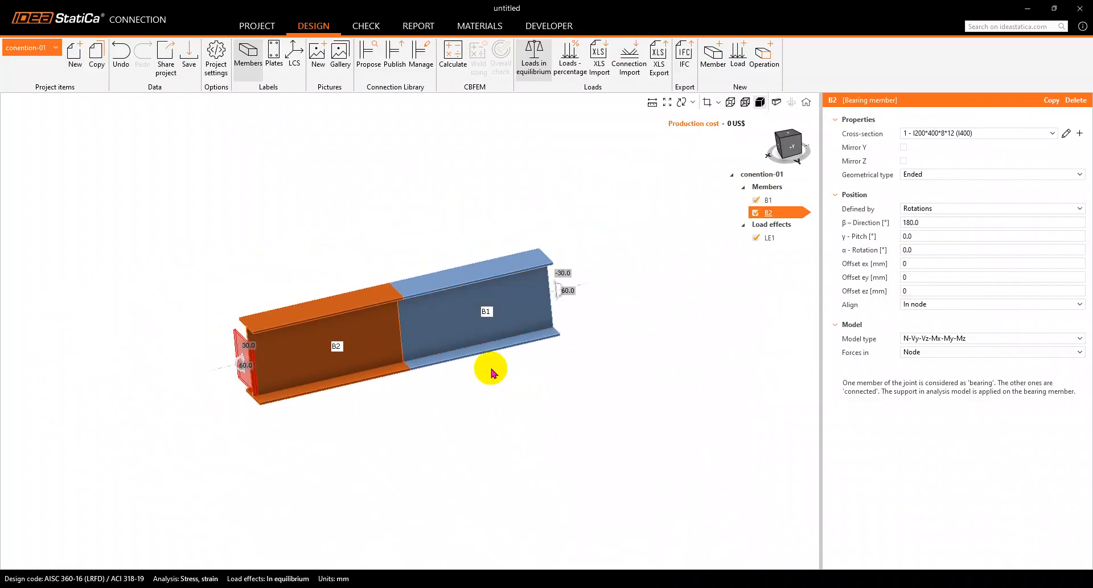
{"action": "middle_click_drag", "start_coordinate": [527, 417], "coordinate": [530, 405]}
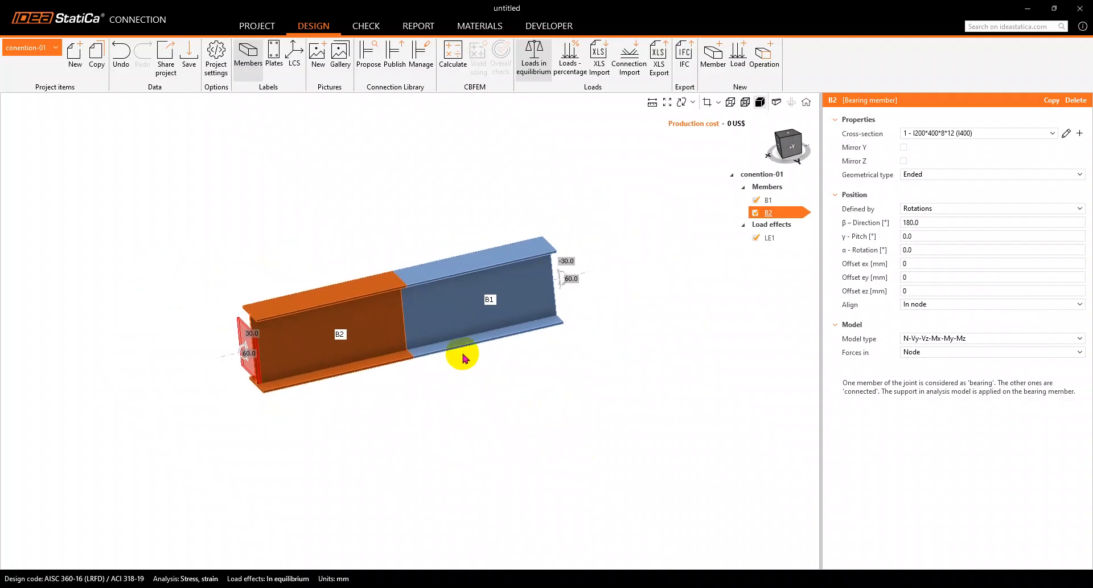
- Save the project as CONECTION 01 in the folder "conection design with idea statica" under "youtube video" on drive D
{"action": "key", "text": "ctrl+s"}
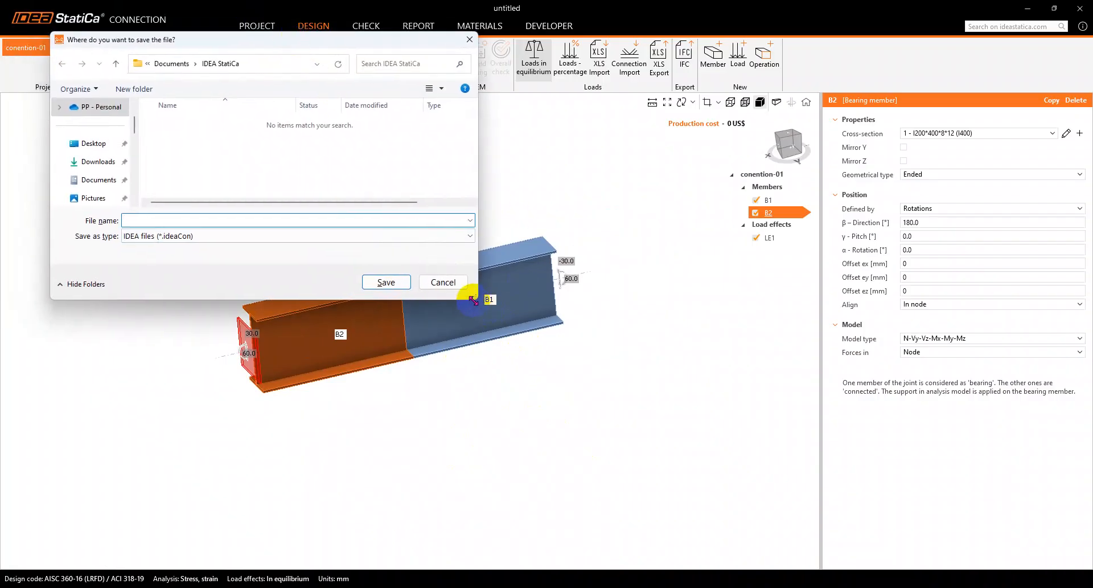
{"action": "left_click_drag", "start_coordinate": [473, 300], "coordinate": [718, 503]}
{"action": "scroll", "coordinate": [103, 246], "scroll_direction": "down", "scroll_amount": 2}
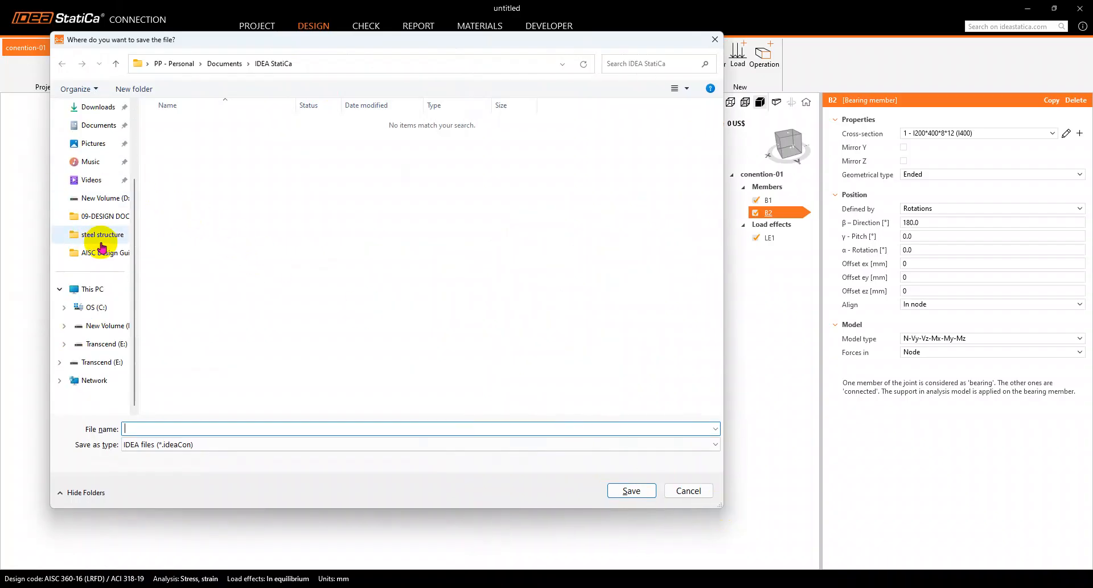
{"action": "left_click", "coordinate": [100, 288]}
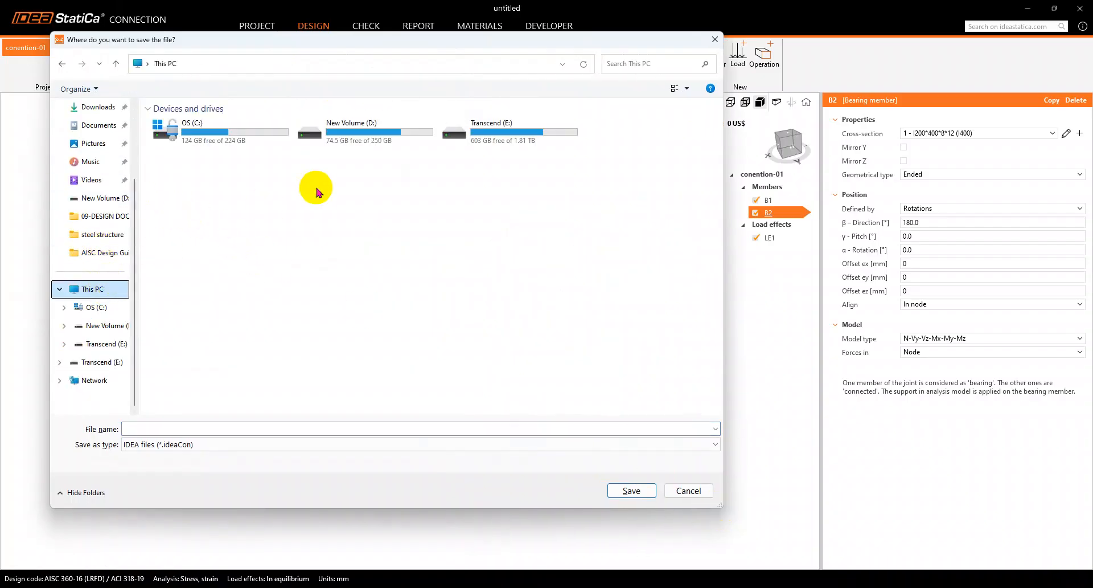
{"action": "double_click", "coordinate": [391, 137]}
{"action": "right_click", "coordinate": [363, 281]}
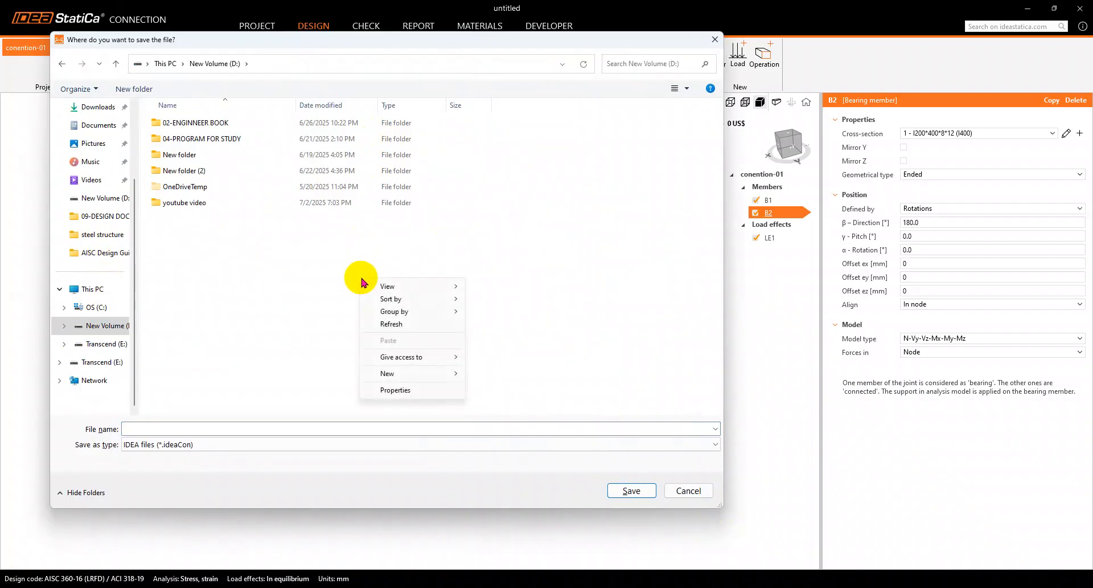
{"action": "double_click", "coordinate": [223, 202]}
{"action": "left_click", "coordinate": [210, 124]}
{"action": "double_click", "coordinate": [210, 124]}
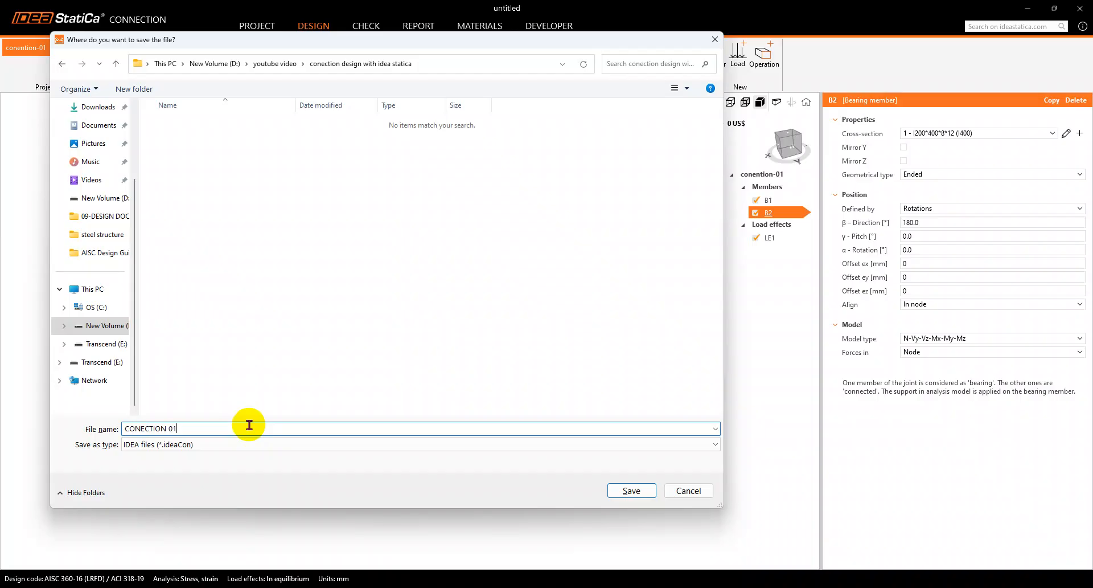
{"action": "left_click", "coordinate": [612, 490]}
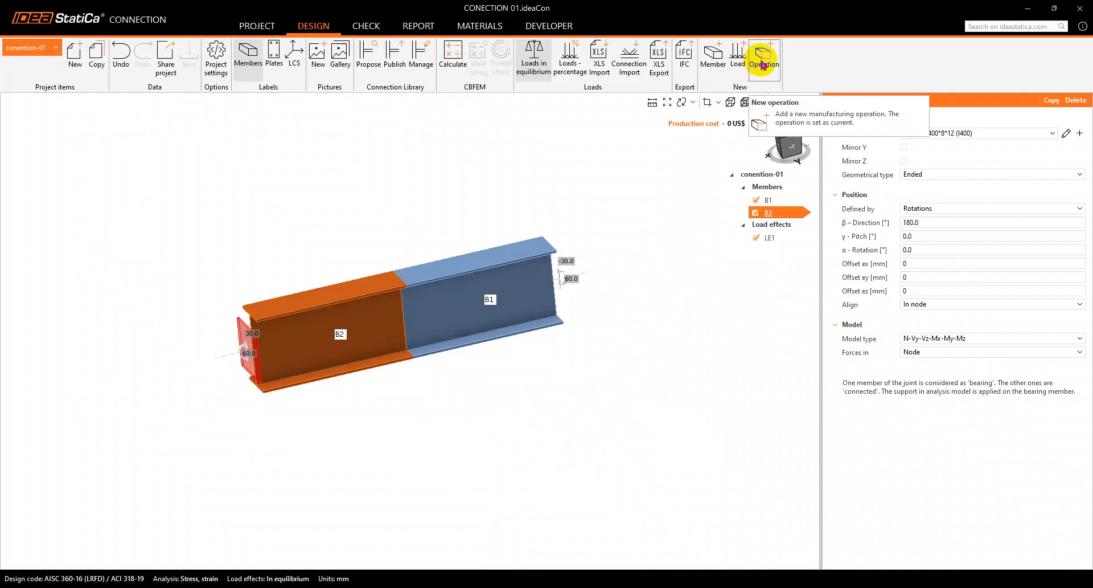
- Add a "Plate to plate - member splice" operation between members B1 and B2 and view the new end plates
{"action": "left_click", "coordinate": [762, 57]}
{"action": "left_click_drag", "start_coordinate": [473, 97], "coordinate": [712, 90]}
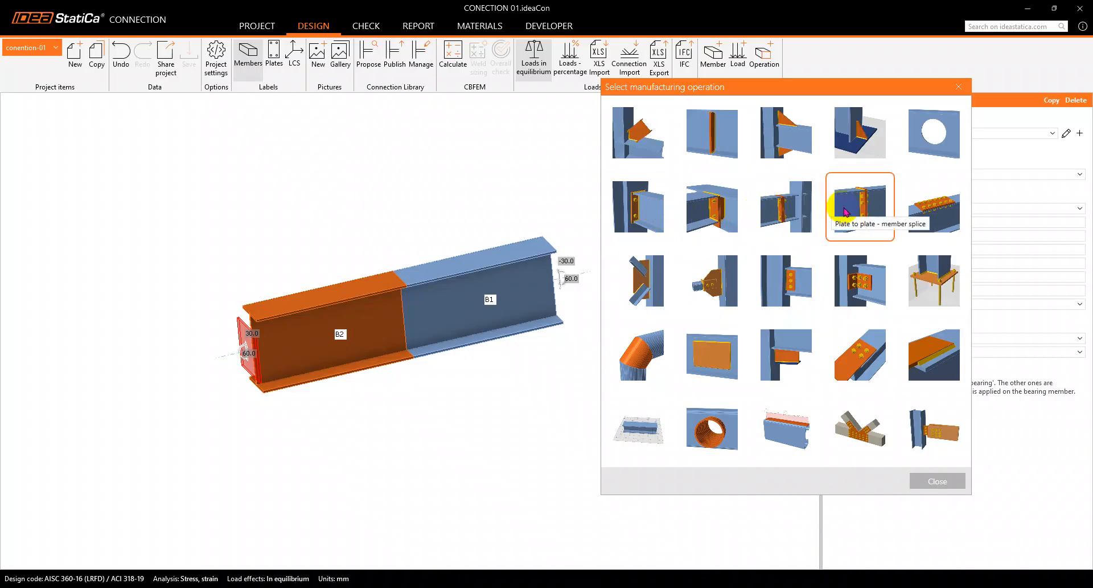
{"action": "left_click", "coordinate": [860, 202]}
{"action": "right_click_drag", "start_coordinate": [467, 348], "coordinate": [479, 282]}
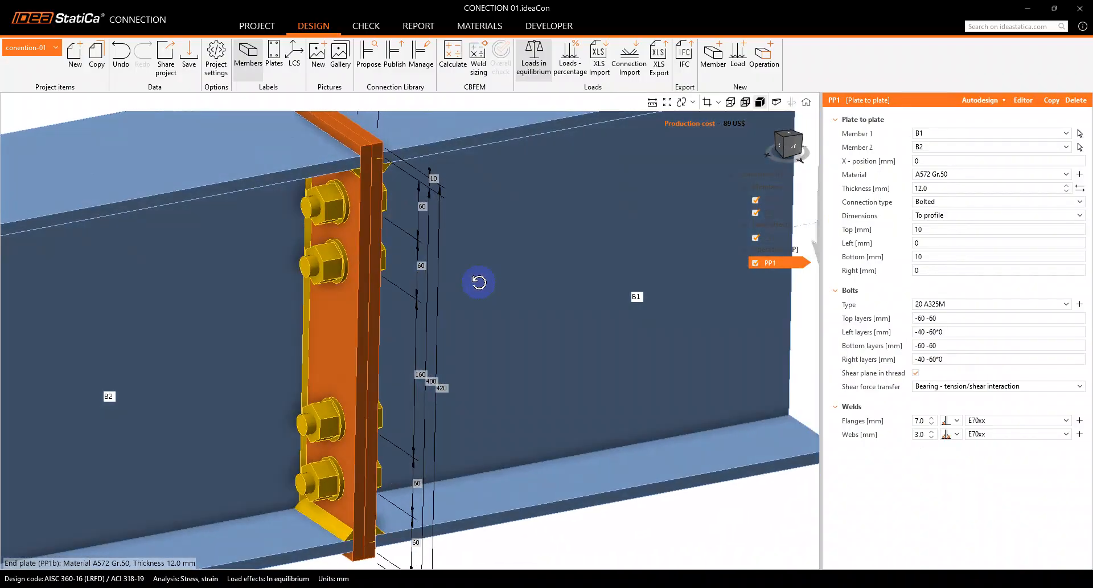
{"action": "scroll", "coordinate": [479, 282], "scroll_direction": "down", "scroll_amount": 3}
{"action": "right_click_drag", "start_coordinate": [459, 321], "coordinate": [396, 302]}
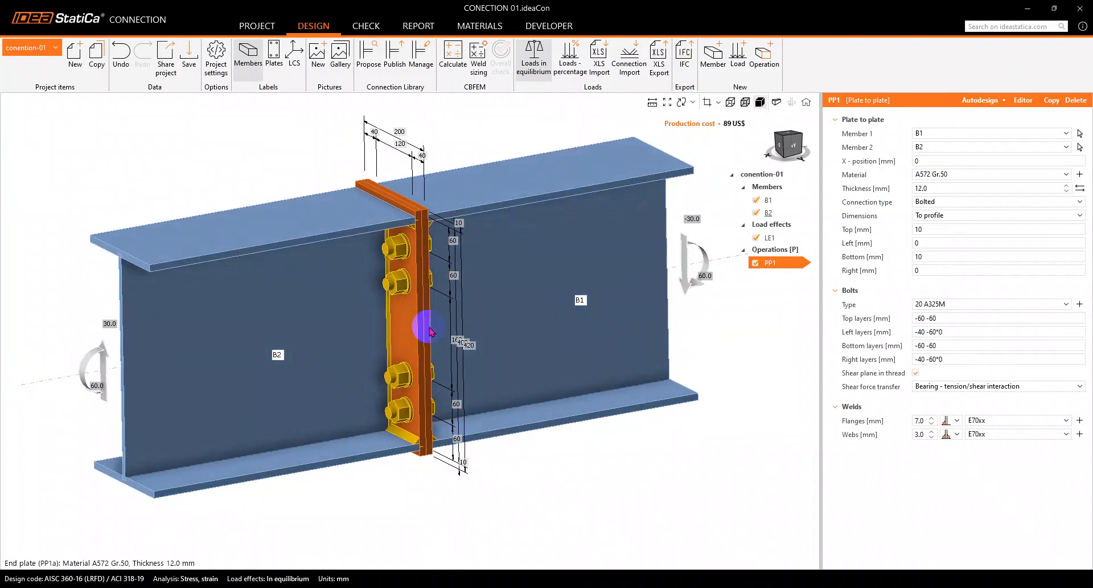
{"action": "middle_click_drag", "start_coordinate": [558, 437], "coordinate": [560, 430]}
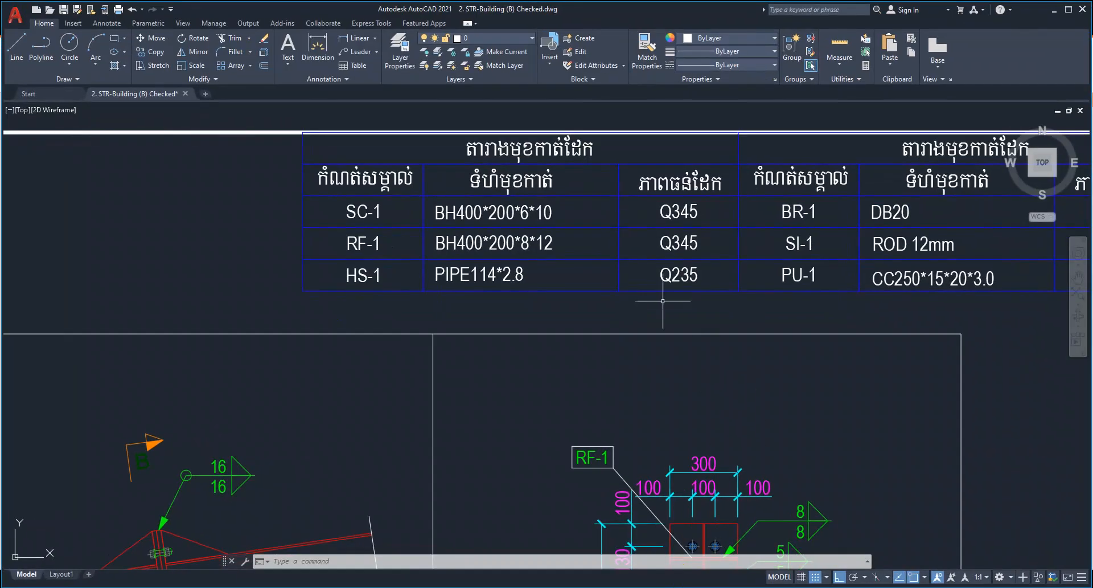
- Examine the RF-1 end-plate detail in the AutoCAD drawing for its plate size, bolts and weld callouts
{"action": "scroll", "coordinate": [658, 322], "scroll_direction": "down", "scroll_amount": 2}
{"action": "scroll", "coordinate": [658, 323], "scroll_direction": "up", "scroll_amount": 4}
{"action": "middle_click_drag", "start_coordinate": [658, 322], "coordinate": [568, 229]}
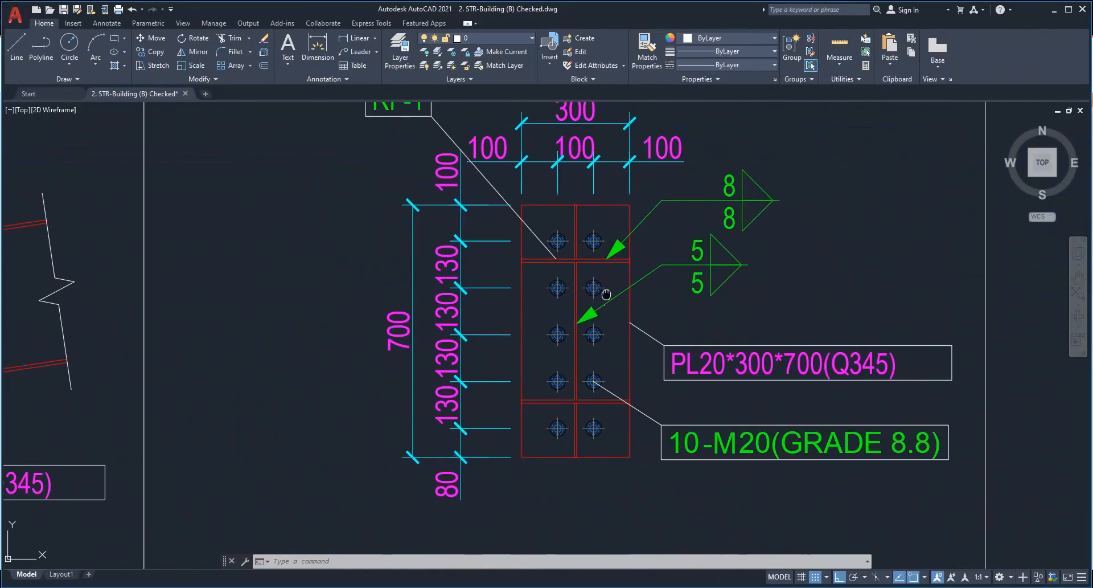
{"action": "scroll", "coordinate": [600, 288], "scroll_direction": "down", "scroll_amount": 3}
{"action": "scroll", "coordinate": [618, 328], "scroll_direction": "up", "scroll_amount": 3}
{"action": "left_click", "coordinate": [804, 276]}
{"action": "left_click", "coordinate": [789, 292]}
{"action": "middle_click_drag", "start_coordinate": [606, 289], "coordinate": [603, 295]}
{"action": "left_click_drag", "start_coordinate": [371, 256], "coordinate": [315, 263]}
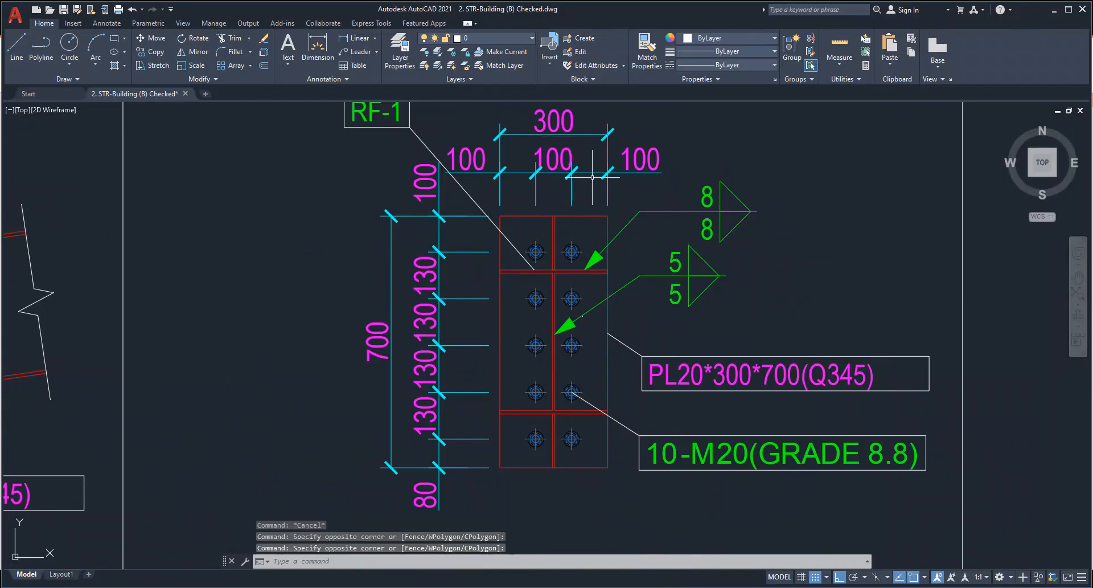
- Examine the bolt spacings and edge distances in AutoCAD section B-B, and return to IDEA StatiCa
{"action": "scroll", "coordinate": [649, 259], "scroll_direction": "down", "scroll_amount": 3}
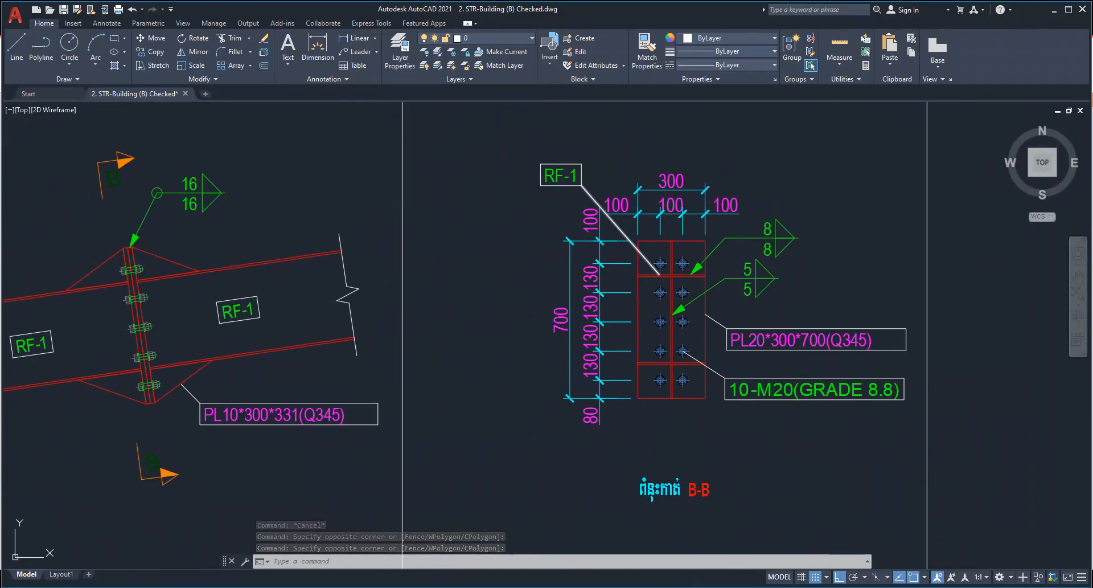
{"action": "scroll", "coordinate": [682, 246], "scroll_direction": "up", "scroll_amount": 2}
{"action": "middle_click_drag", "start_coordinate": [682, 247], "coordinate": [681, 247]}
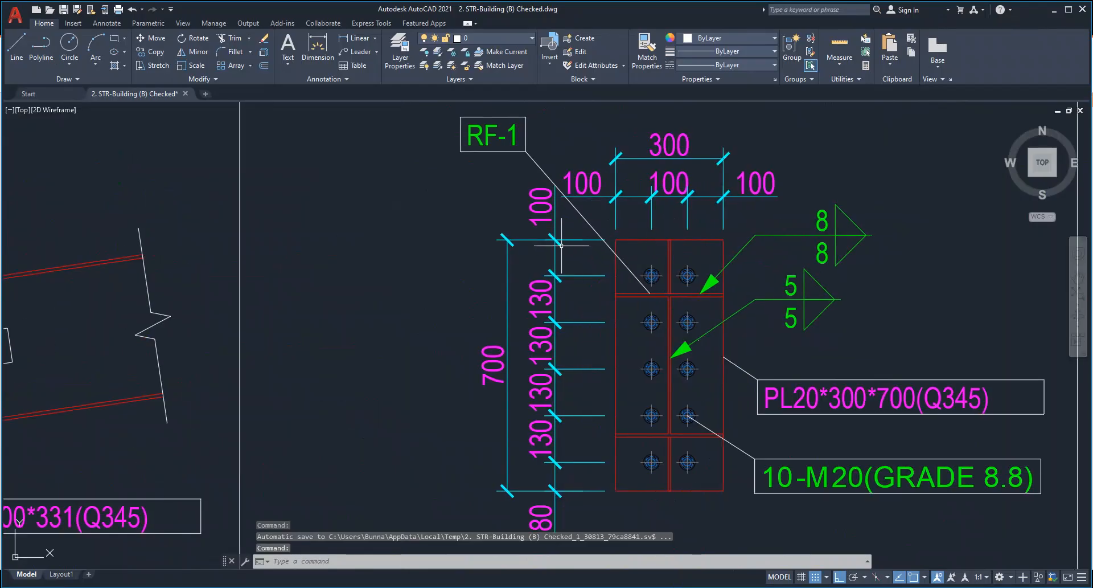
{"action": "middle_click_drag", "start_coordinate": [575, 315], "coordinate": [562, 245]}
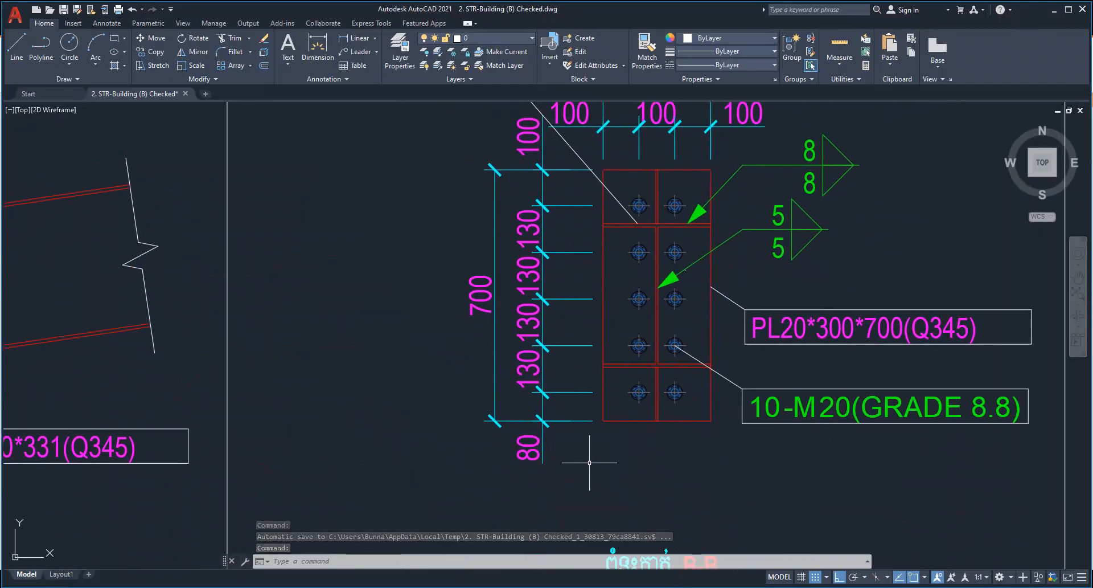
{"action": "left_click", "coordinate": [591, 471]}
{"action": "left_click", "coordinate": [644, 459]}
{"action": "middle_click_drag", "start_coordinate": [644, 459], "coordinate": [598, 465]}
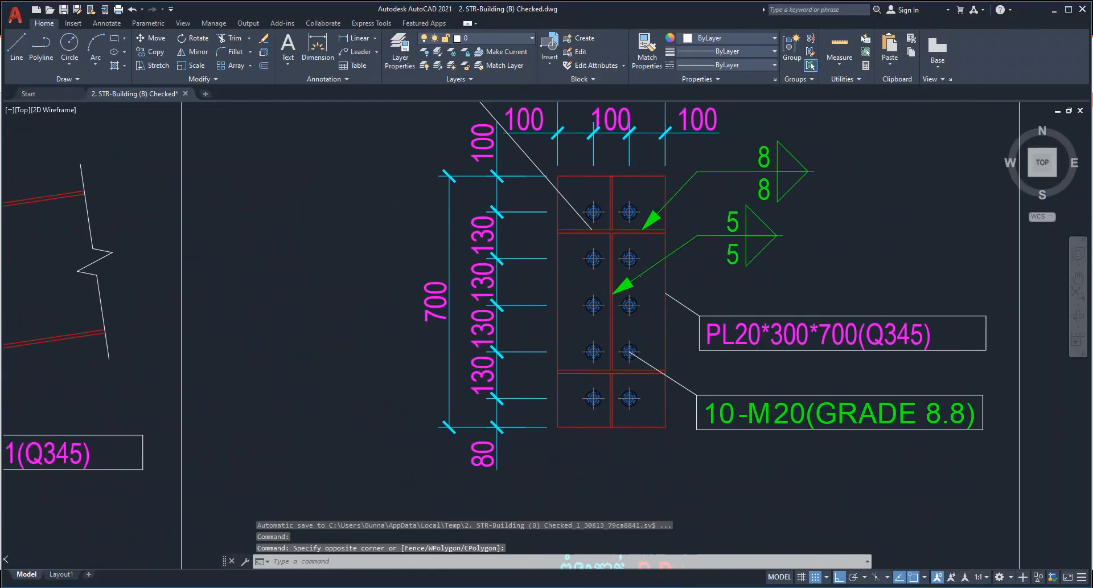
{"action": "left_click", "coordinate": [659, 470]}
{"action": "left_click", "coordinate": [629, 476]}
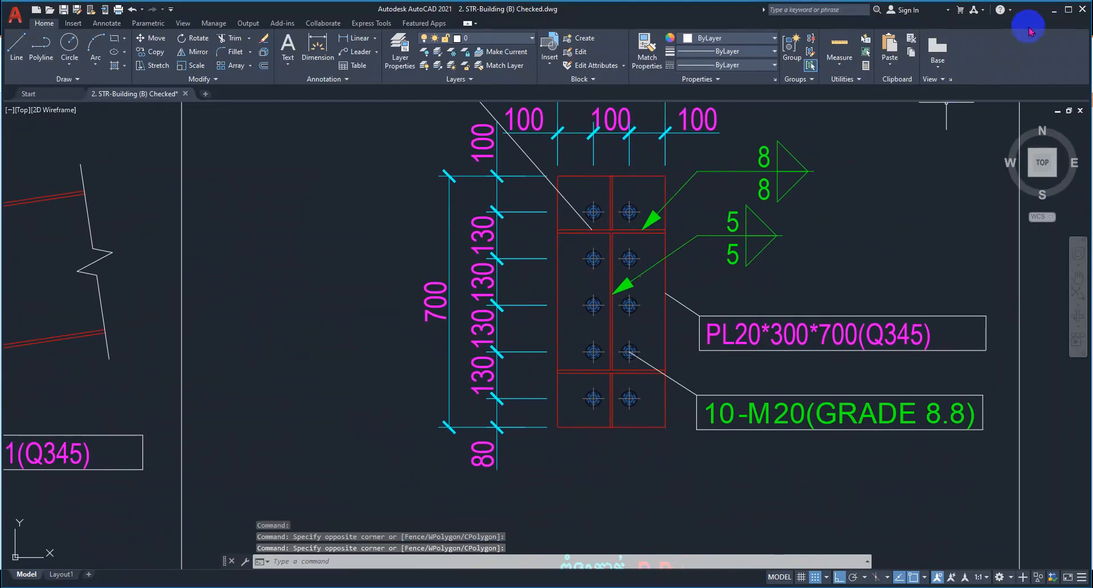
{"action": "left_click", "coordinate": [1053, 10]}
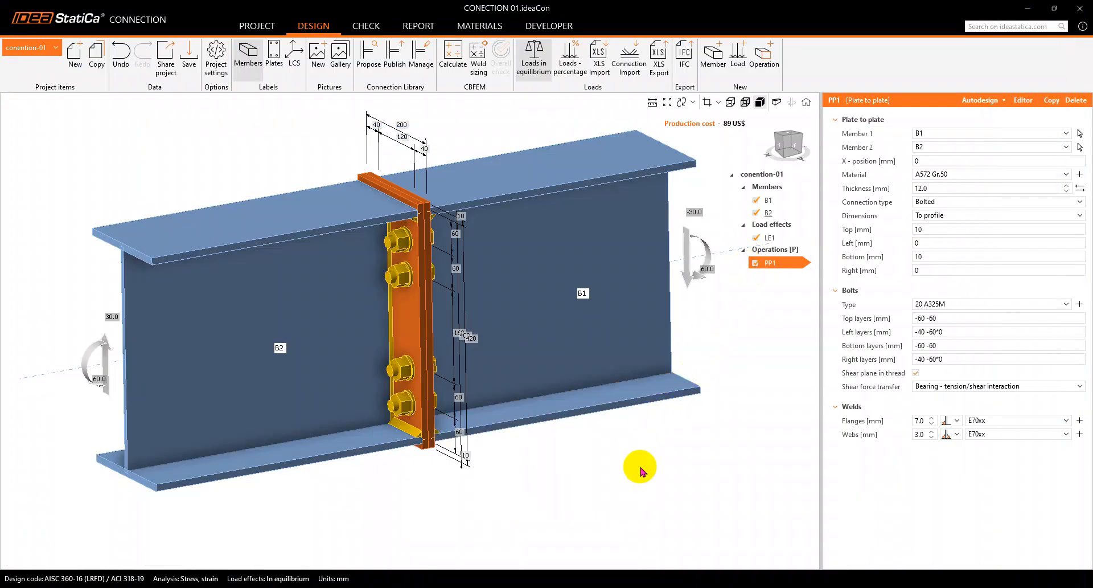
- Try the To profile symmetrical and Rectangle dimension options for the splice end plates, and restore To profile
{"action": "left_click", "coordinate": [457, 327]}
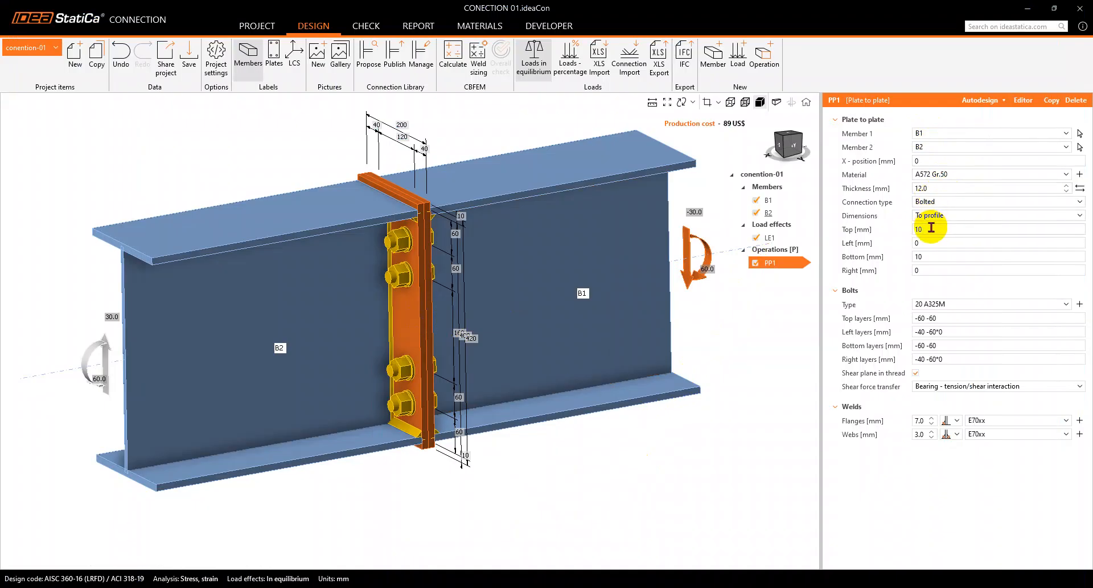
{"action": "left_click", "coordinate": [943, 204]}
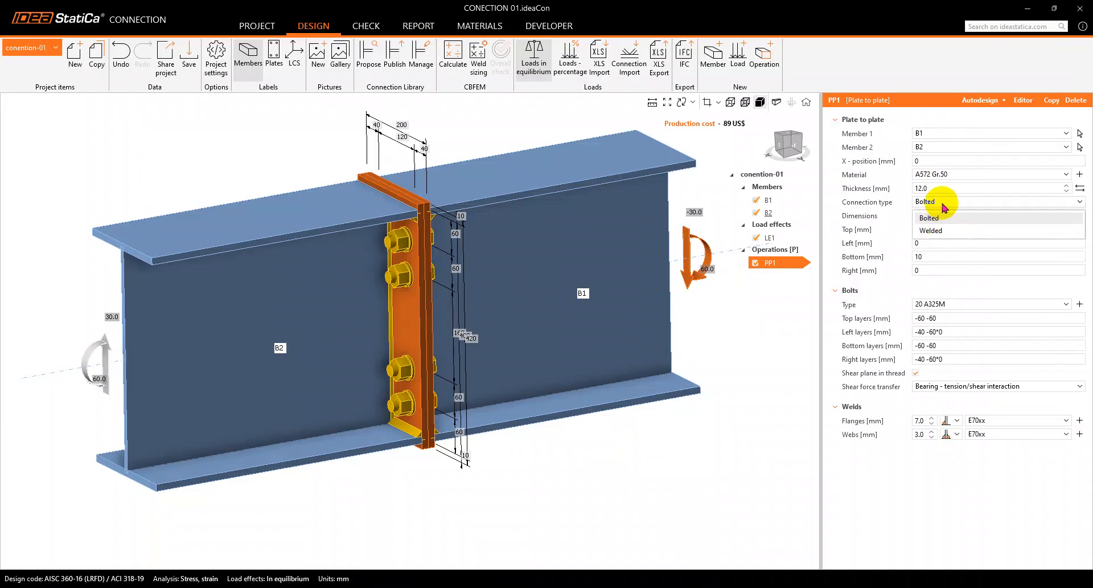
{"action": "left_click", "coordinate": [940, 216]}
{"action": "left_click", "coordinate": [937, 217]}
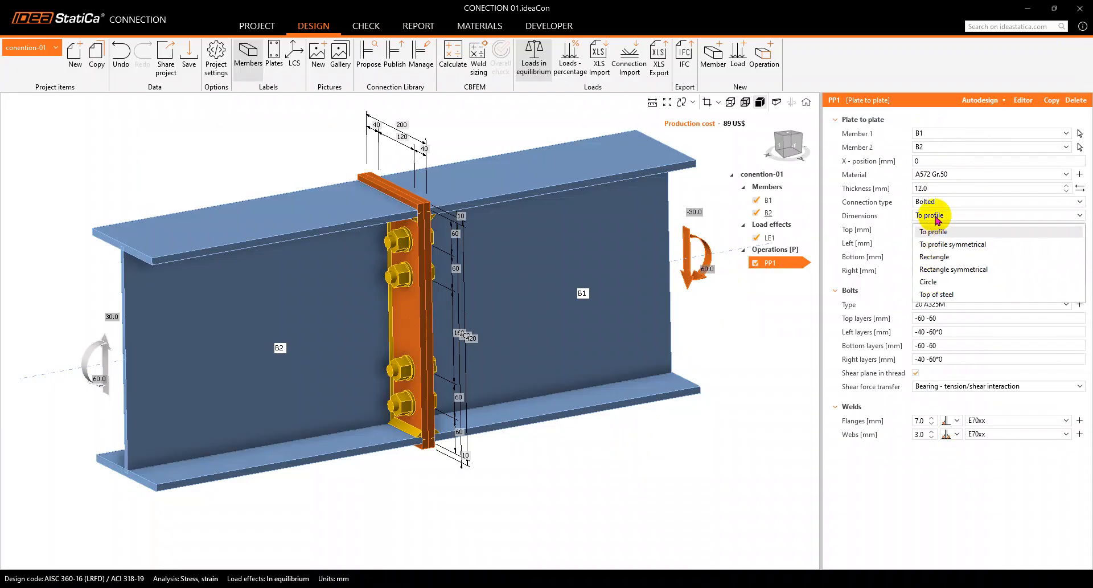
{"action": "left_click", "coordinate": [939, 243]}
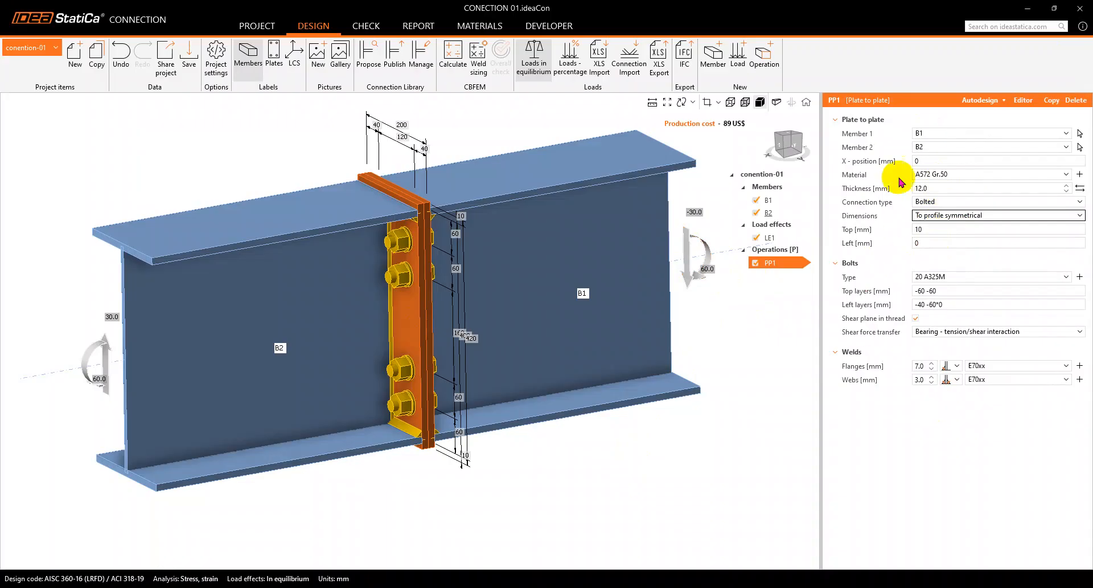
{"action": "left_click", "coordinate": [944, 215]}
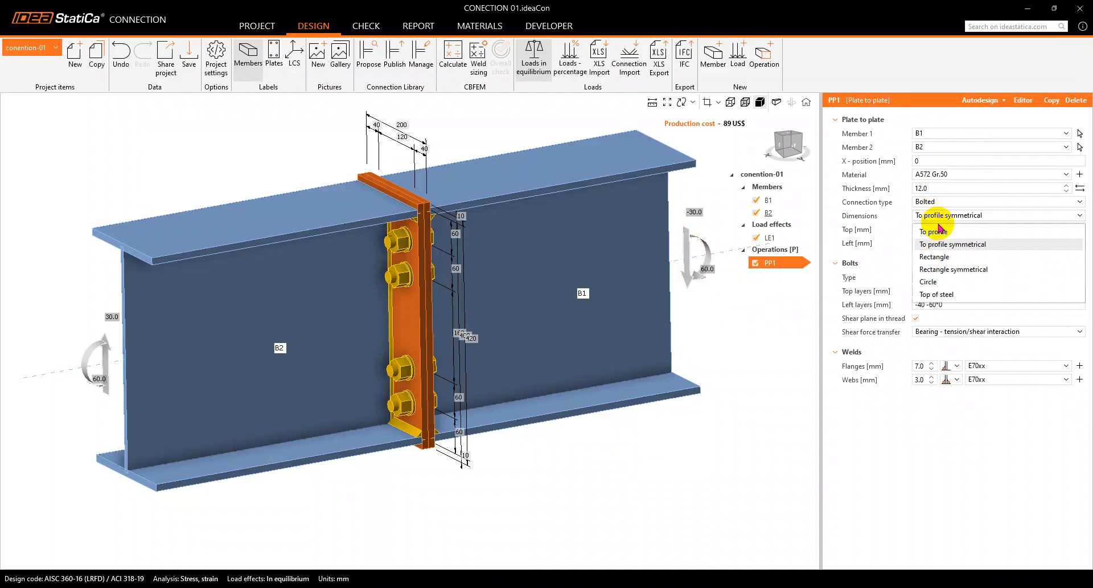
{"action": "left_click", "coordinate": [942, 259]}
{"action": "left_click", "coordinate": [942, 215]}
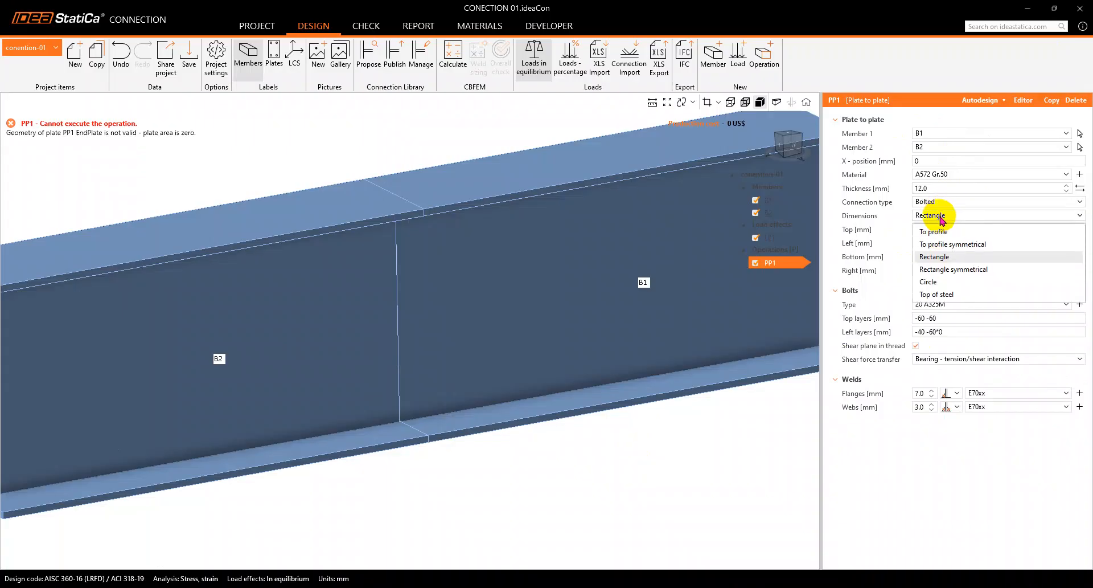
{"action": "left_click", "coordinate": [937, 232]}
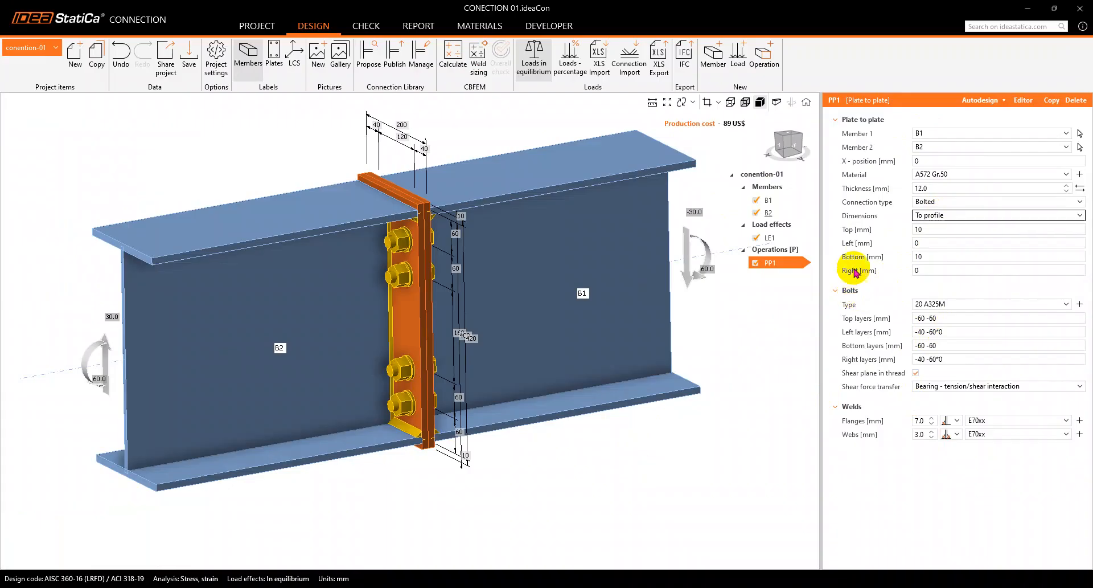
- Extend the end plates beyond the beam profile by 100 mm at the top and 80 mm at the bottom
{"action": "left_click", "coordinate": [932, 230]}
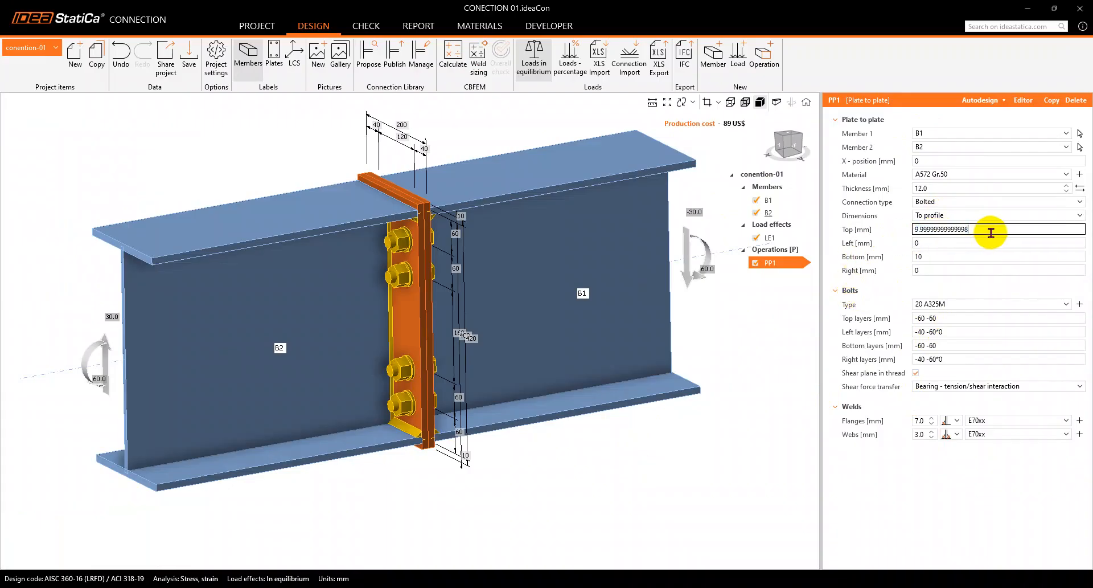
{"action": "left_click_drag", "start_coordinate": [1002, 228], "coordinate": [846, 241]}
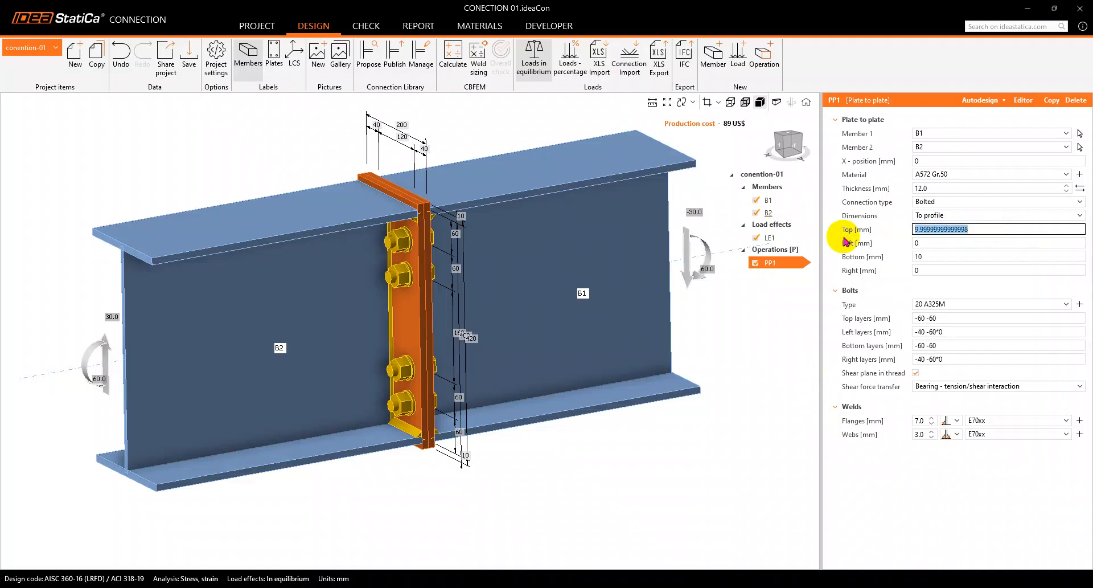
{"action": "key", "text": "Tab"}
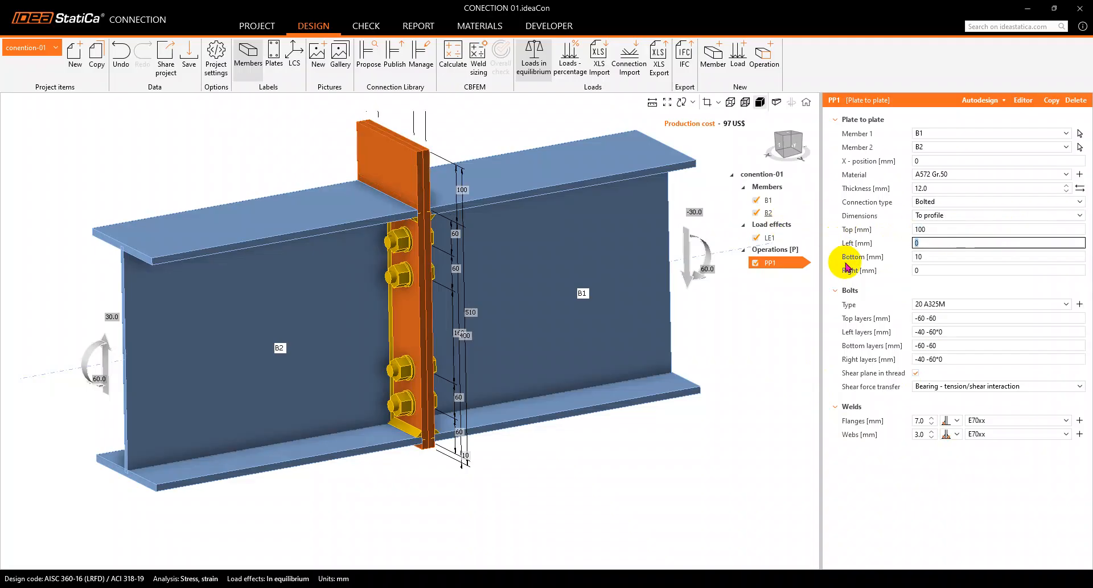
{"action": "left_click_drag", "start_coordinate": [937, 259], "coordinate": [889, 259]}
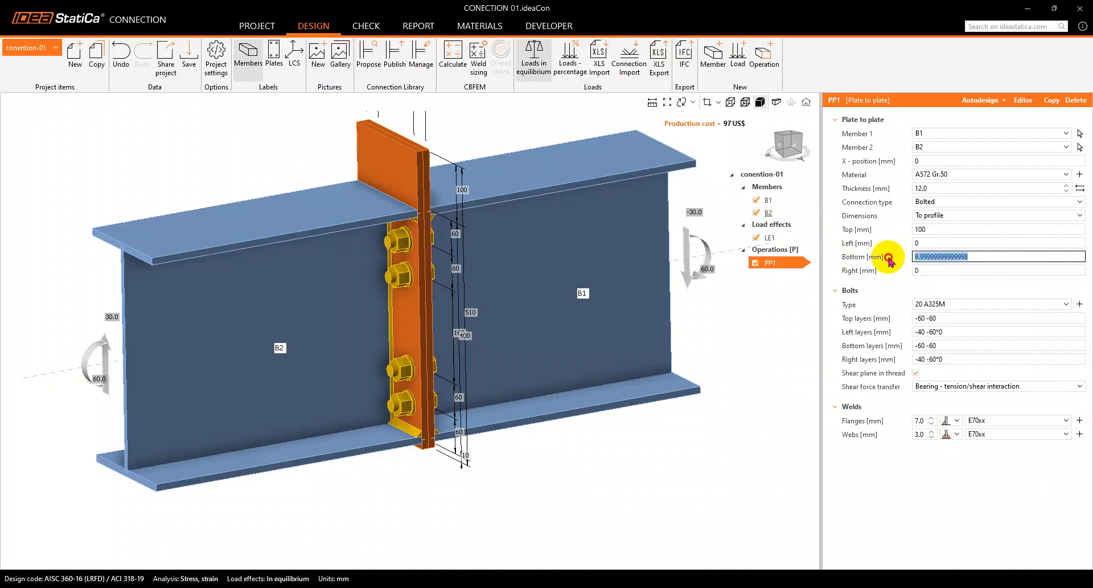
{"action": "type", "text": "80"}
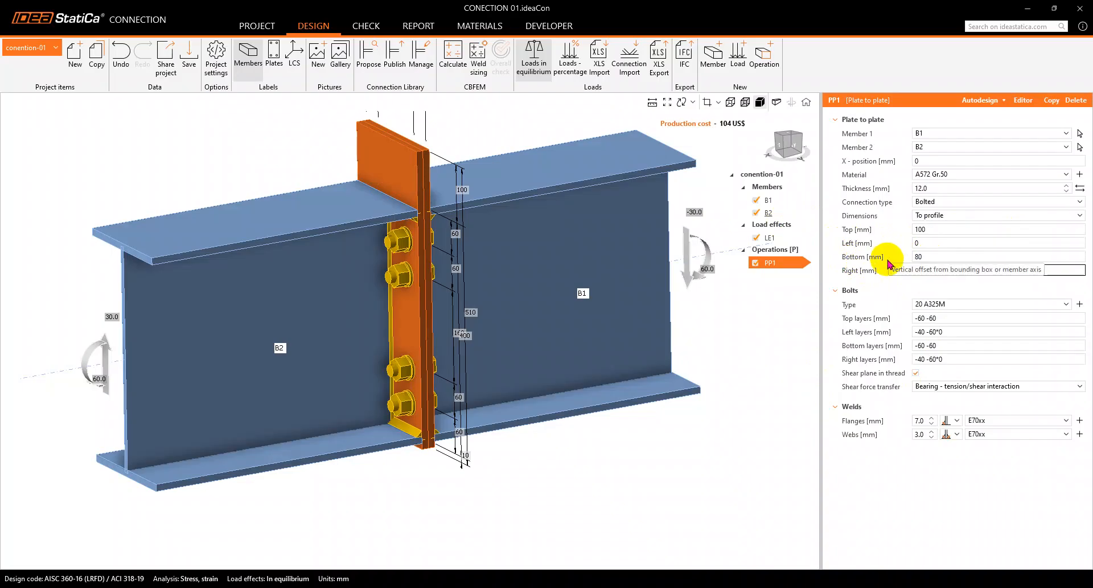
{"action": "key", "text": "Tab"}
- Set the end plates' left and right offsets from the beam profile to 50 mm each and inspect the widened plates
{"action": "left_click", "coordinate": [933, 230]}
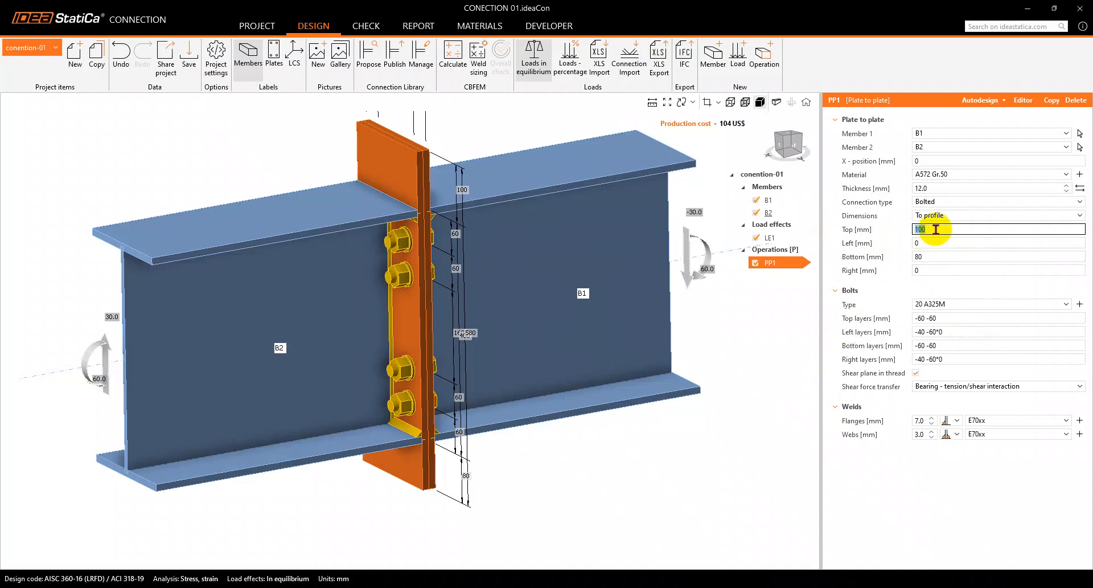
{"action": "left_click", "coordinate": [951, 245]}
{"action": "left_click", "coordinate": [912, 245]}
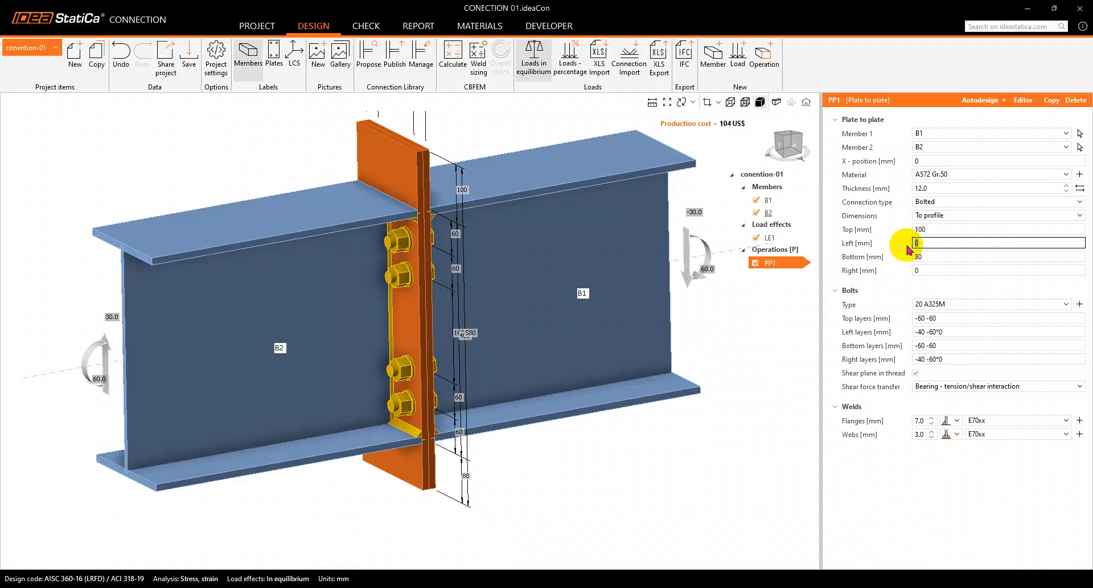
{"action": "key", "text": "Tab"}
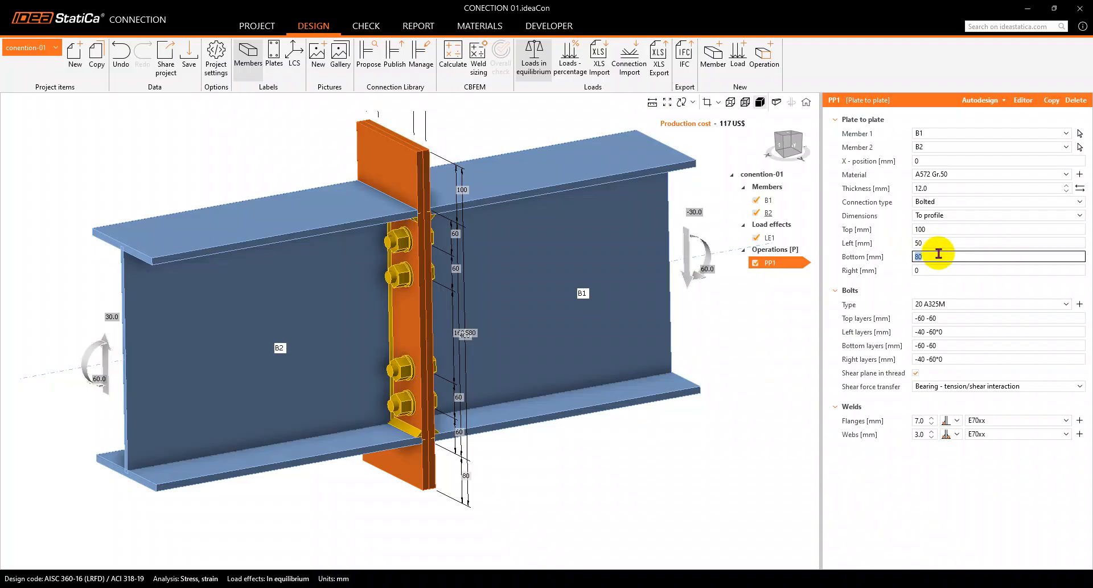
{"action": "key", "text": "Tab"}
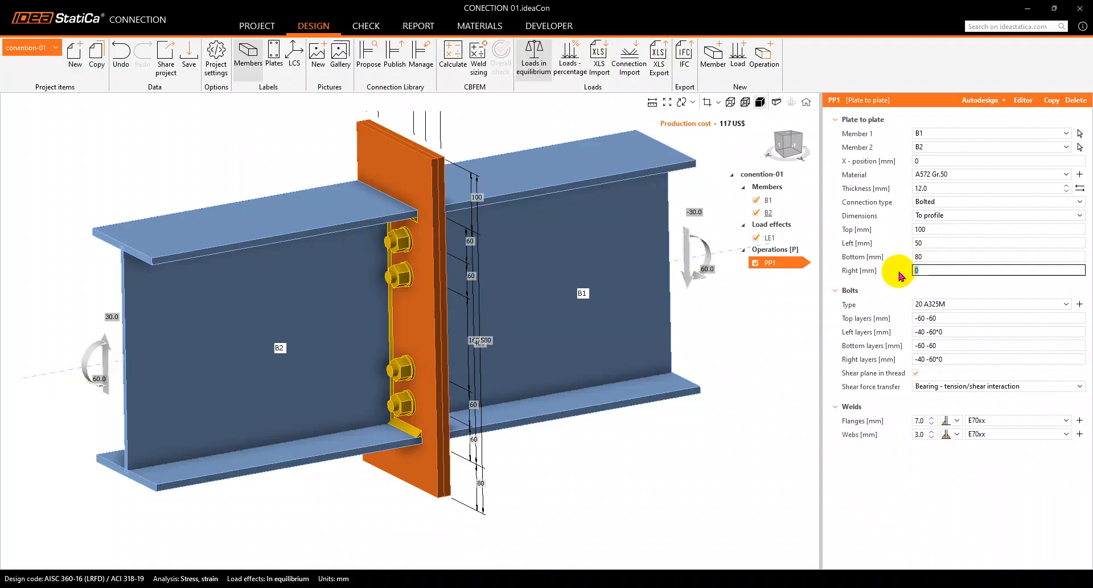
{"action": "key", "text": "Tab"}
{"action": "right_click_drag", "start_coordinate": [639, 430], "coordinate": [453, 329]}
{"action": "scroll", "coordinate": [425, 280], "scroll_direction": "down", "scroll_amount": 3}
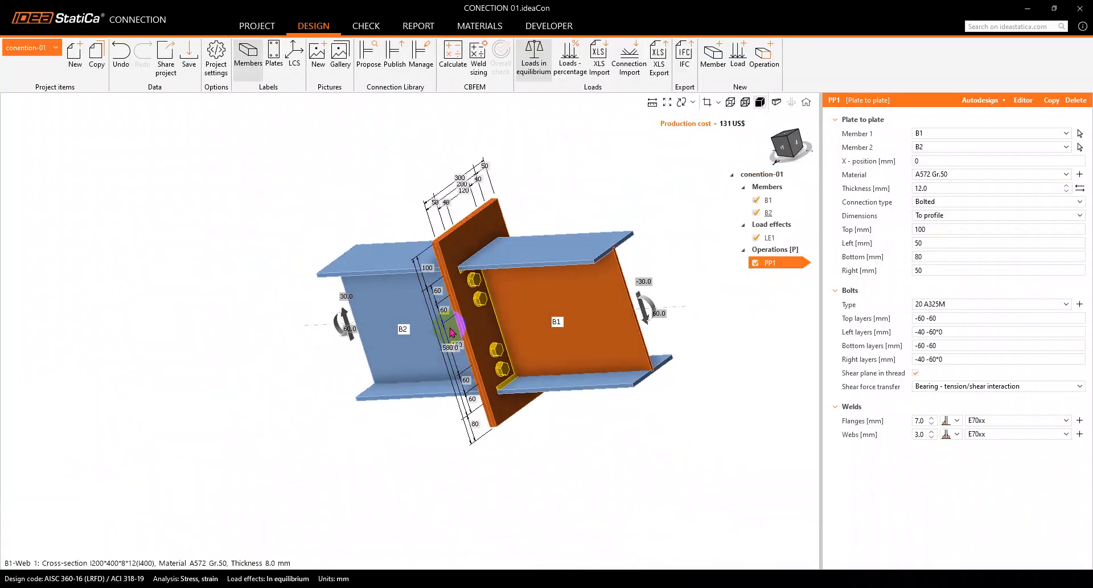
- Switch to AutoCAD to examine the RF-1 splice details and the steel section table, and return to IDEA StatiCa
{"action": "mouse_move", "coordinate": [760, 587]}
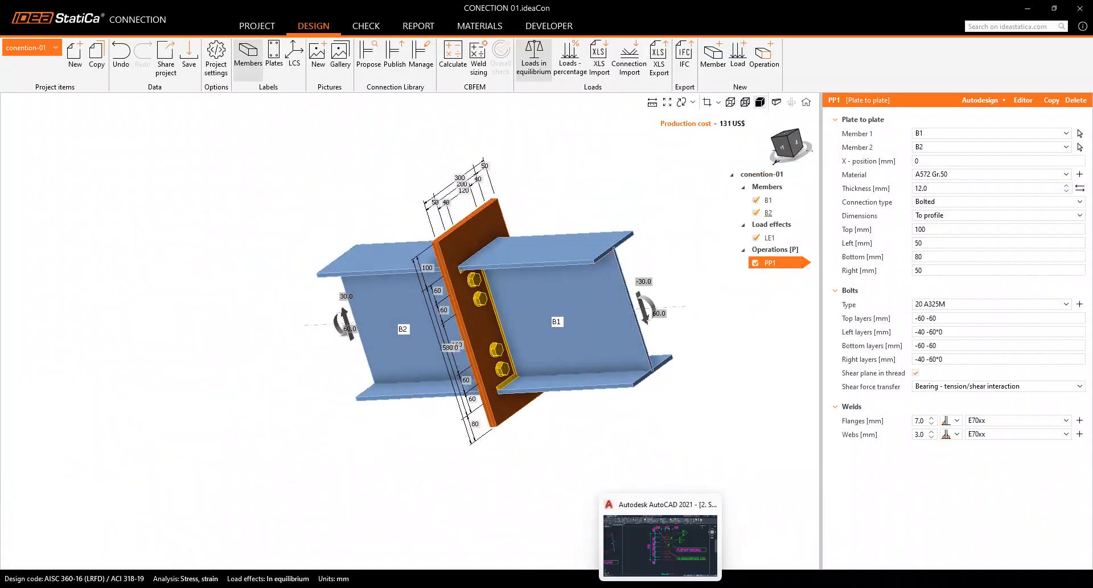
{"action": "left_click", "coordinate": [660, 586]}
{"action": "scroll", "coordinate": [722, 382], "scroll_direction": "down", "scroll_amount": 1}
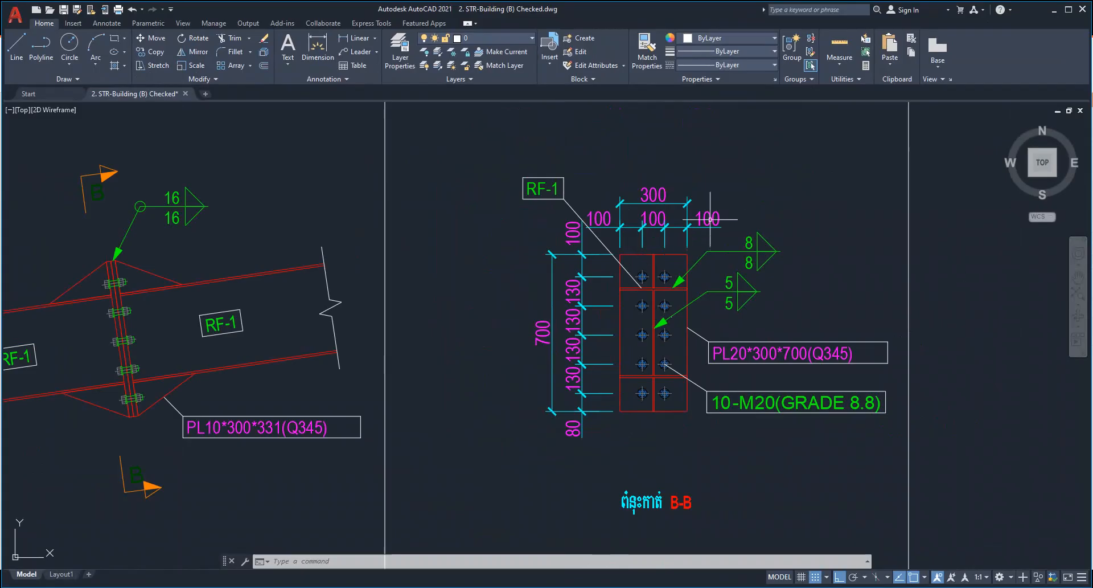
{"action": "scroll", "coordinate": [708, 357], "scroll_direction": "down", "scroll_amount": 4}
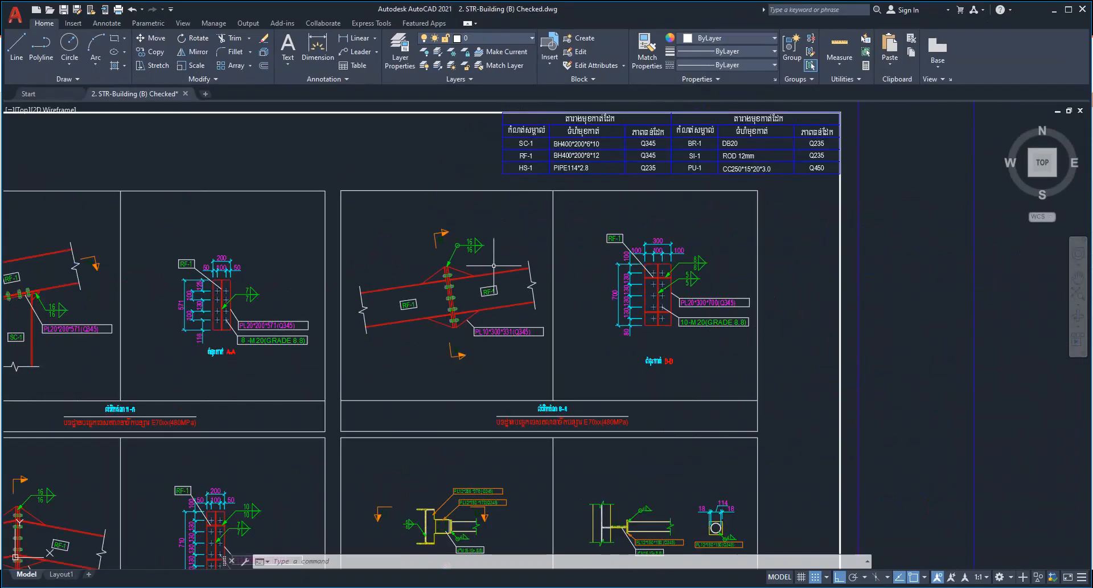
{"action": "middle_click_drag", "start_coordinate": [608, 268], "coordinate": [607, 302]}
{"action": "scroll", "coordinate": [594, 216], "scroll_direction": "up", "scroll_amount": 2}
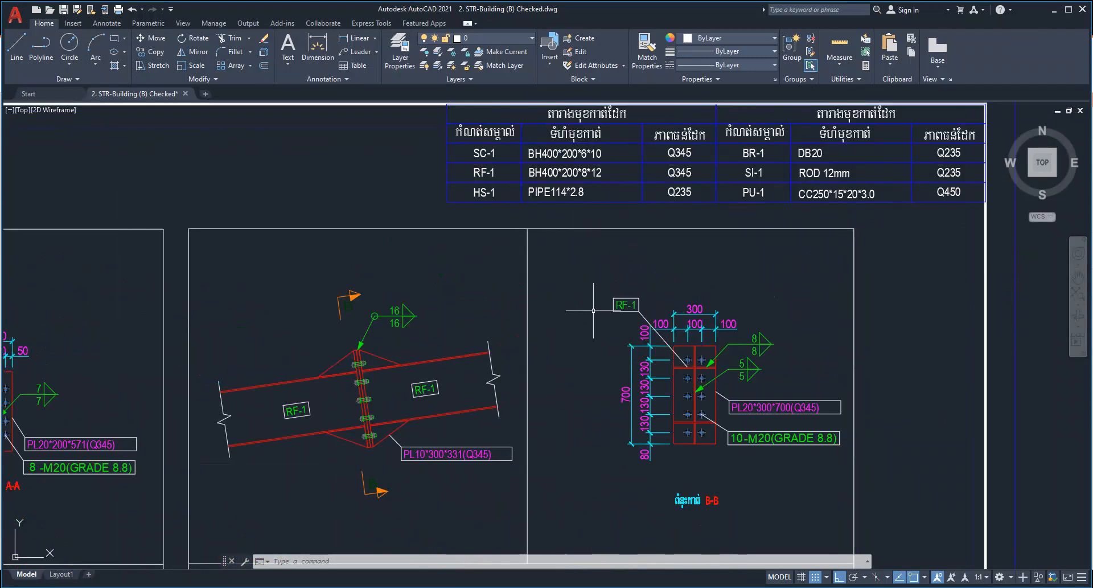
{"action": "left_click_drag", "start_coordinate": [584, 323], "coordinate": [572, 387]}
{"action": "scroll", "coordinate": [556, 345], "scroll_direction": "down", "scroll_amount": 3}
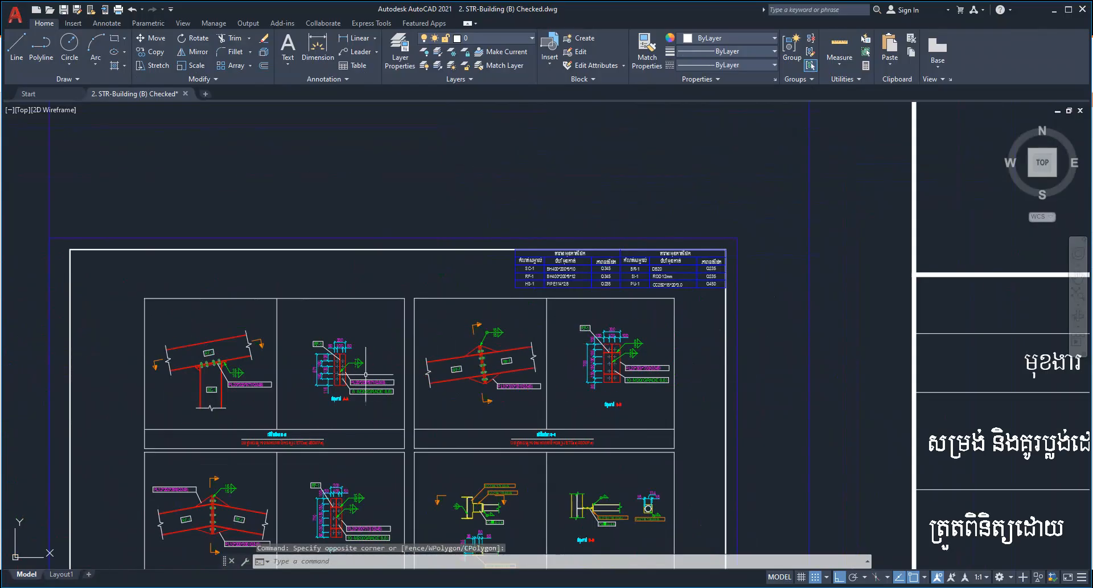
{"action": "scroll", "coordinate": [766, 254], "scroll_direction": "up", "scroll_amount": 2}
{"action": "mouse_move", "coordinate": [765, 254]}
{"action": "middle_mouse_down"}
{"action": "mouse_move", "coordinate": [733, 252]}
{"action": "mouse_move", "coordinate": [748, 230]}
{"action": "mouse_move", "coordinate": [695, 209]}
{"action": "middle_mouse_up"}
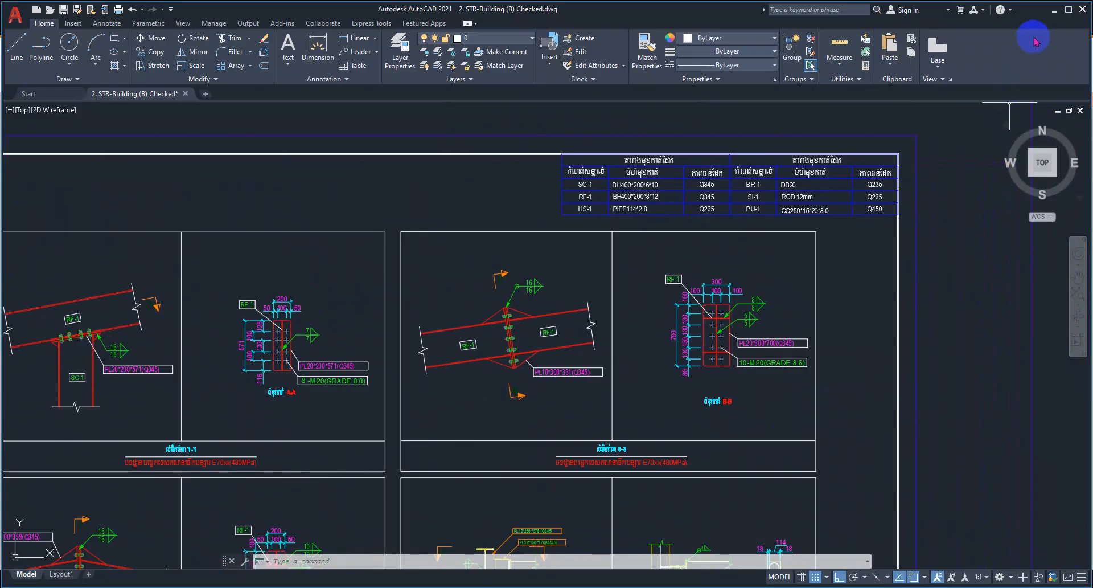
{"action": "left_click", "coordinate": [1054, 10]}
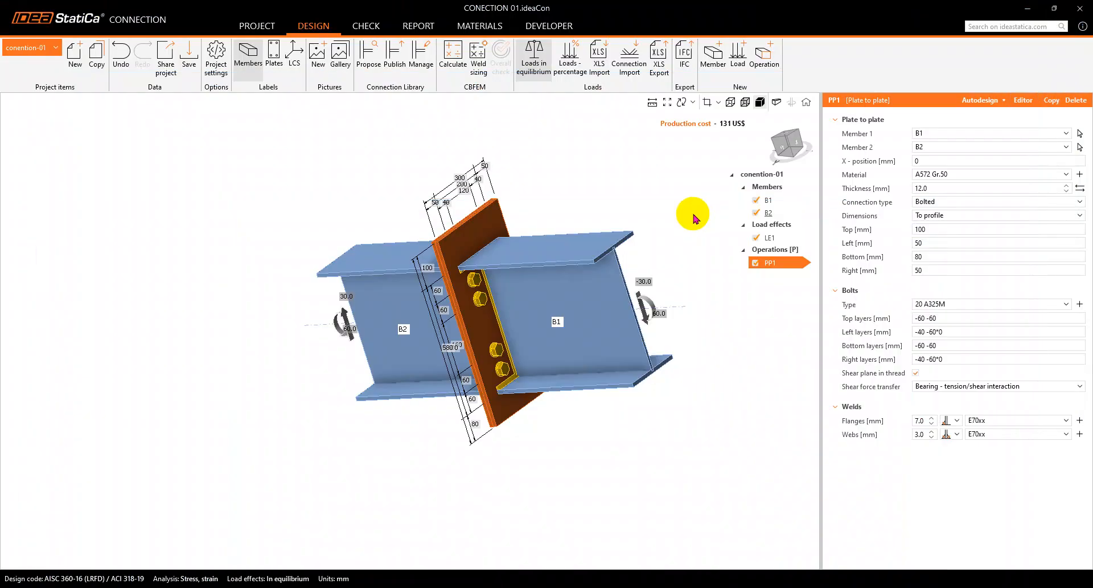
- Set the end plates' left and right offsets to 10 mm each and inspect the plates from several sides
{"action": "left_click", "coordinate": [620, 321]}
{"action": "left_click", "coordinate": [489, 229]}
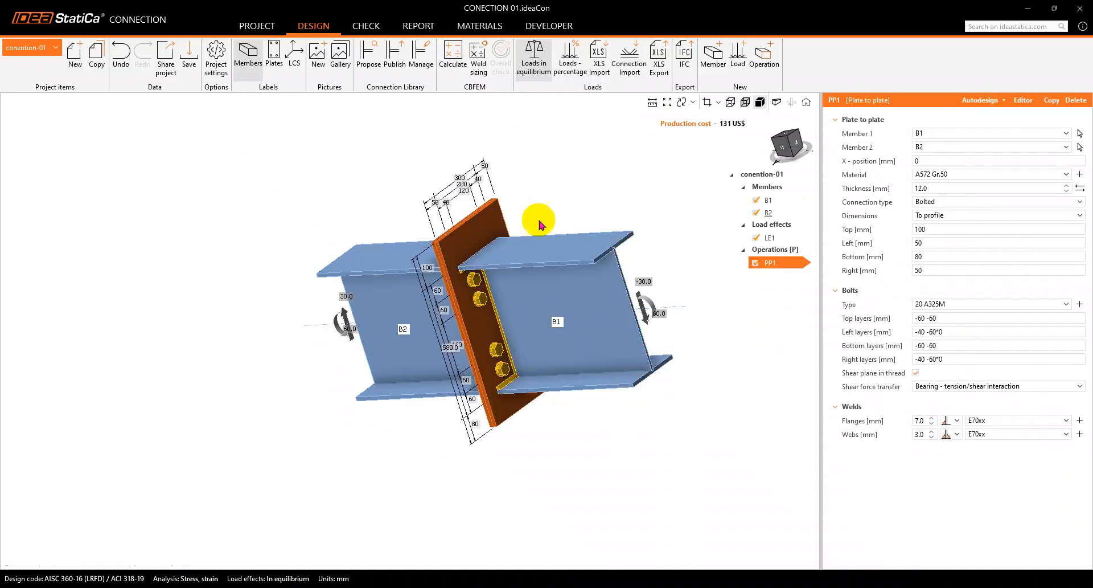
{"action": "left_click", "coordinate": [925, 243]}
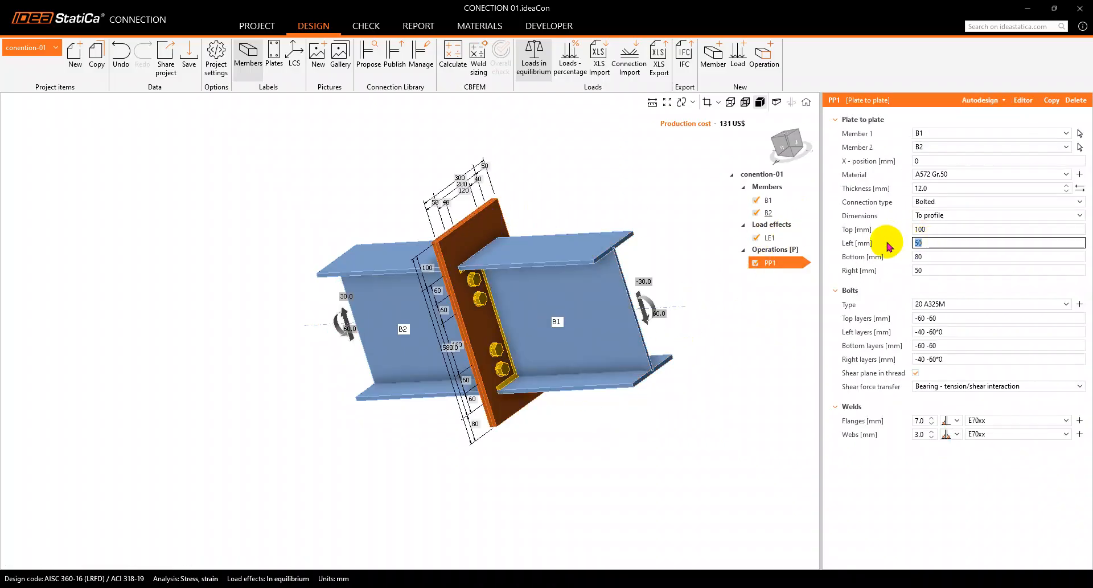
{"action": "type", "text": "10"}
{"action": "key", "text": "Tab"}
{"action": "key", "text": "Tab"}
{"action": "type", "text": "10"}
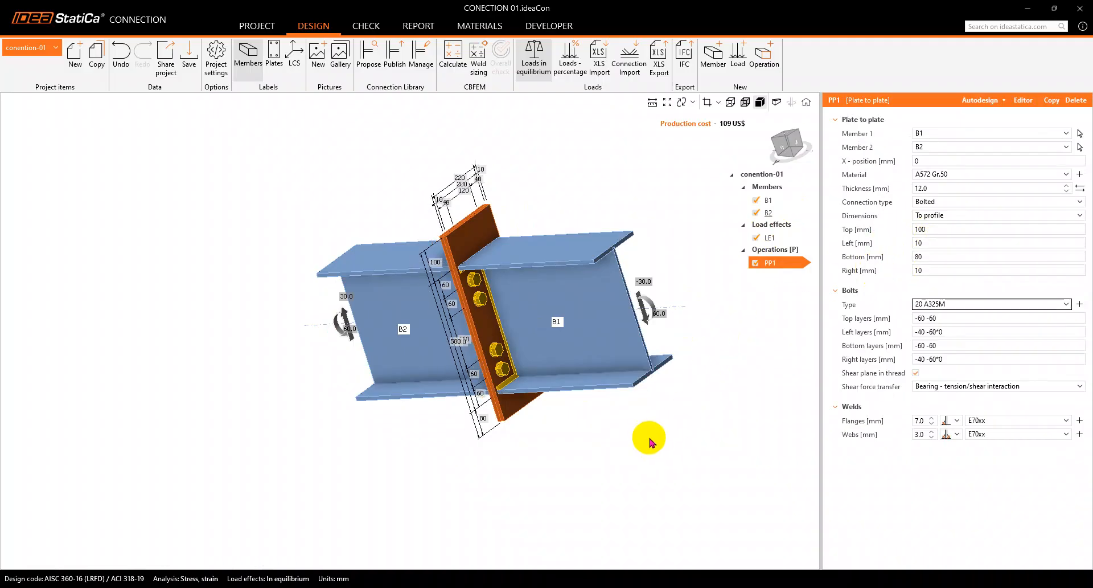
{"action": "right_click_drag", "start_coordinate": [647, 439], "coordinate": [481, 394]}
{"action": "right_click_drag", "start_coordinate": [451, 195], "coordinate": [556, 251]}
{"action": "scroll", "coordinate": [462, 224], "scroll_direction": "up", "scroll_amount": 3}
{"action": "right_click_drag", "start_coordinate": [462, 224], "coordinate": [364, 245]}
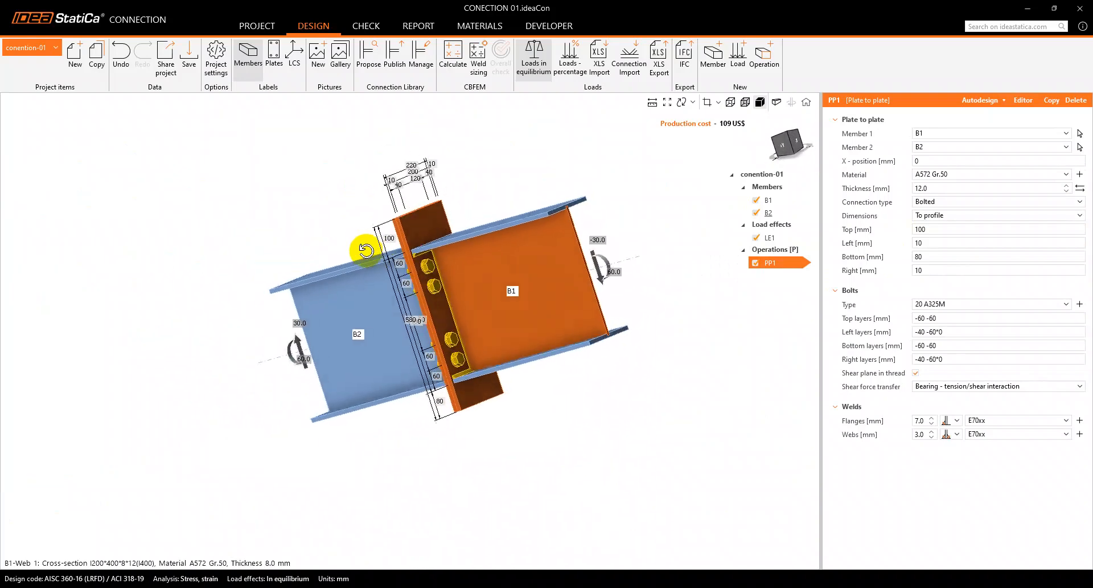
- Set the end plates' left and right offsets to 5 mm each and check the plates around the joint
{"action": "left_click", "coordinate": [918, 269]}
{"action": "type", "text": "5"}
{"action": "left_click", "coordinate": [916, 242]}
{"action": "type", "text": "5"}
{"action": "left_click", "coordinate": [705, 357]}
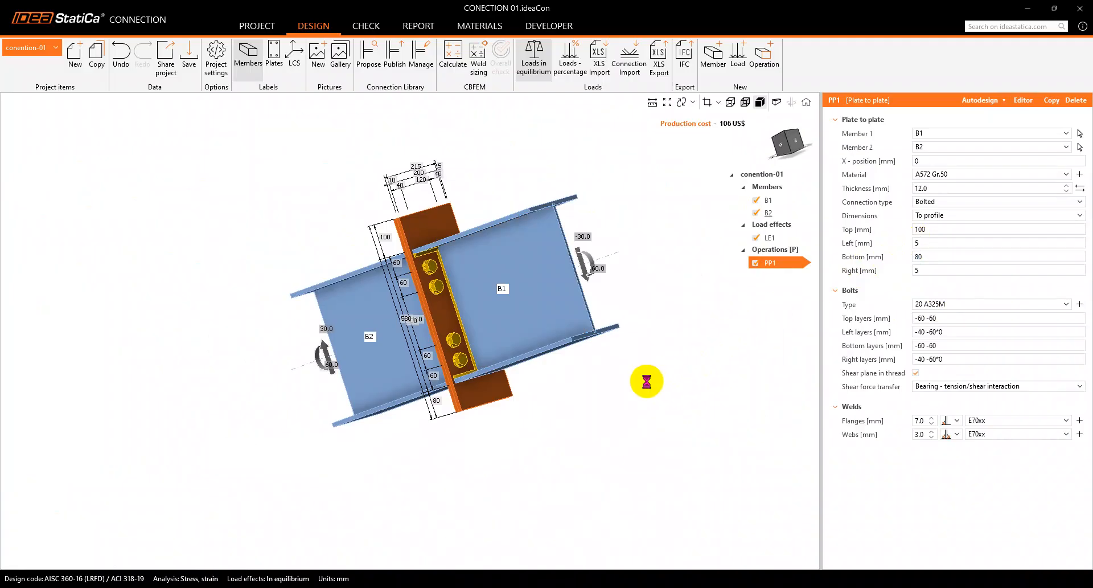
{"action": "scroll", "coordinate": [513, 322], "scroll_direction": "up", "scroll_amount": 4}
{"action": "right_click_drag", "start_coordinate": [464, 283], "coordinate": [434, 335]}
{"action": "scroll", "coordinate": [427, 316], "scroll_direction": "down", "scroll_amount": 3}
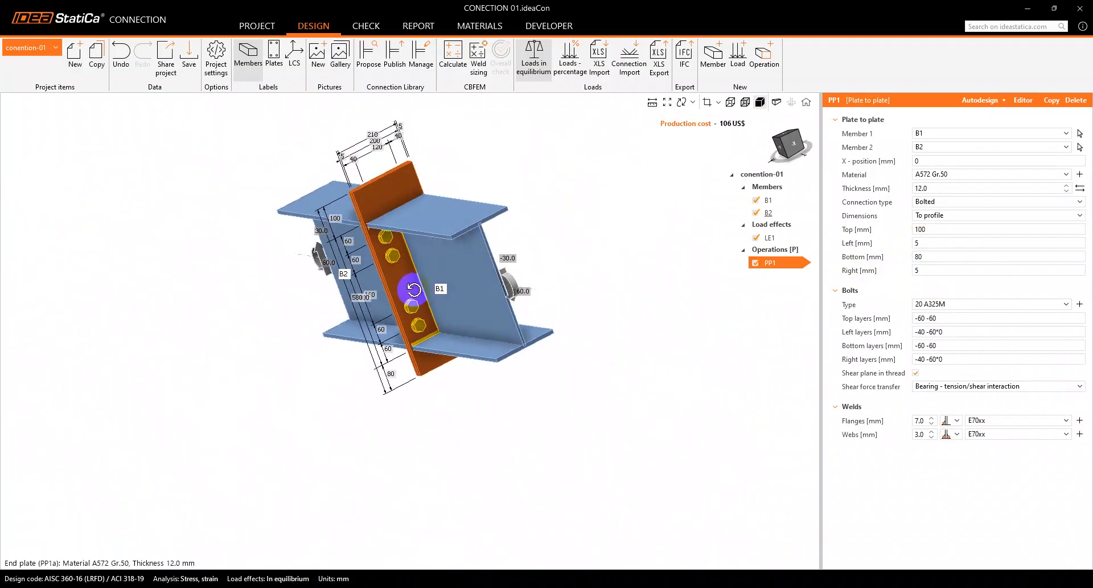
{"action": "right_click_drag", "start_coordinate": [441, 271], "coordinate": [583, 256]}
{"action": "right_click_drag", "start_coordinate": [519, 272], "coordinate": [450, 293]}
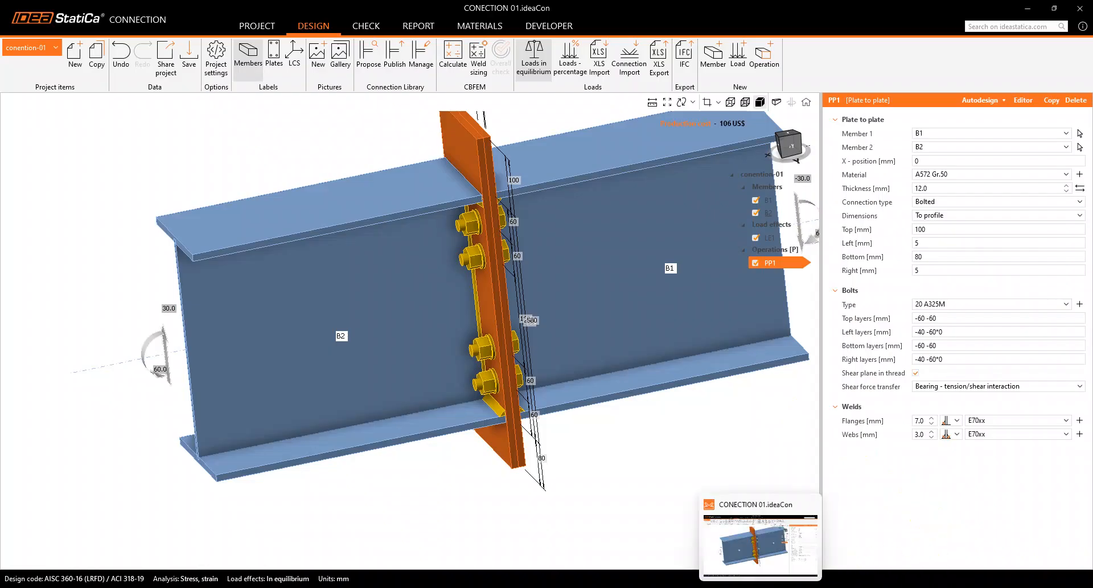
- Switch to AutoCAD and examine section B-B of the RF-1 splice for its plate size, bolt layout and weld callouts
{"action": "left_click", "coordinate": [652, 586]}
{"action": "scroll", "coordinate": [688, 377], "scroll_direction": "up", "scroll_amount": 5}
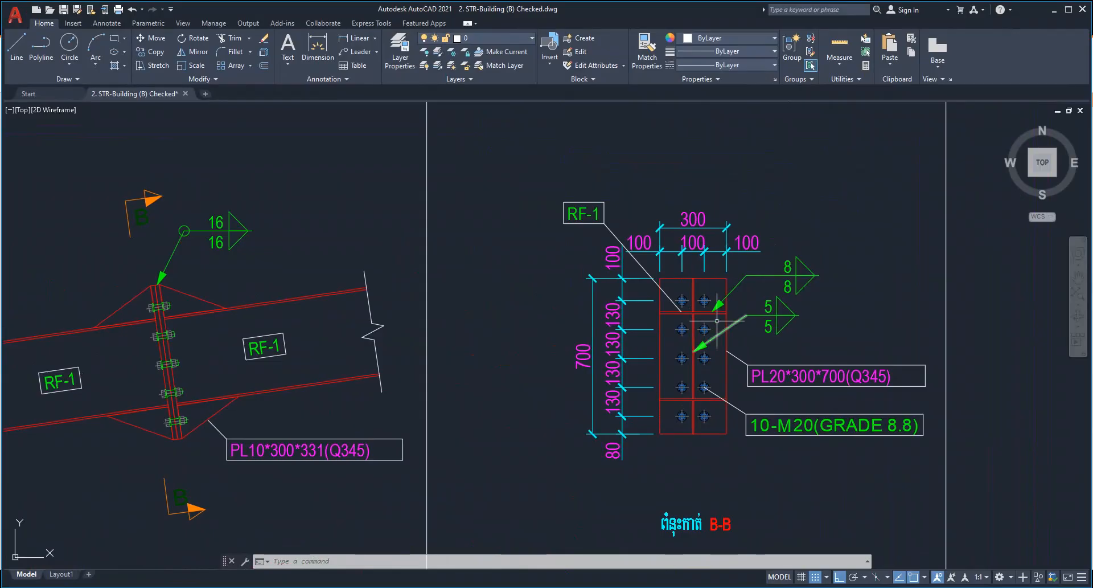
{"action": "middle_click_drag", "start_coordinate": [709, 282], "coordinate": [677, 281]}
{"action": "left_click", "coordinate": [706, 259]}
{"action": "left_click", "coordinate": [688, 280]}
{"action": "key", "text": "Escape"}
{"action": "left_click", "coordinate": [853, 213]}
{"action": "left_click", "coordinate": [746, 180]}
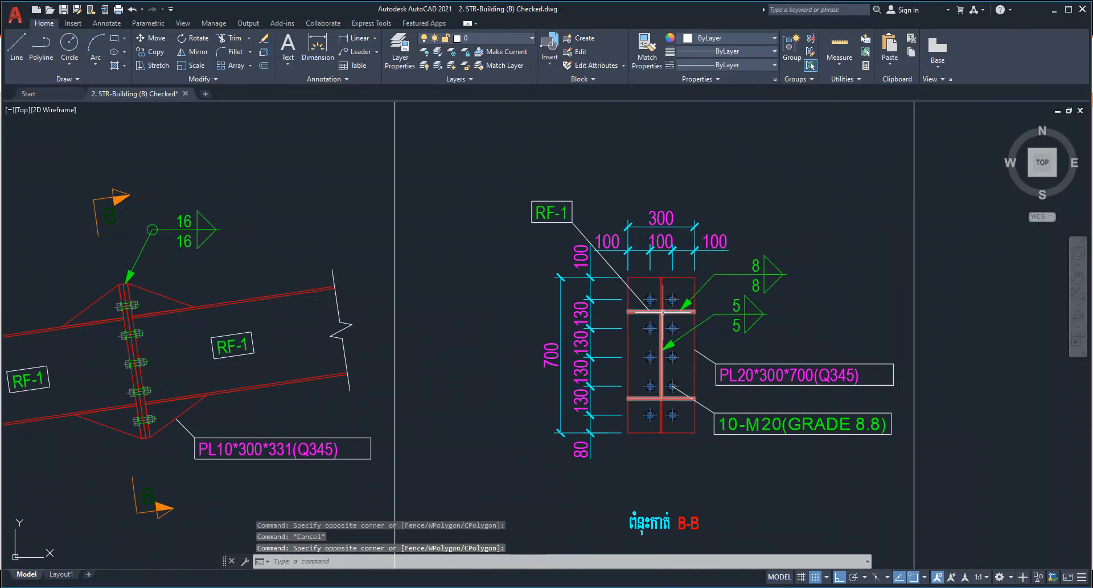
{"action": "left_click", "coordinate": [797, 215]}
{"action": "left_click", "coordinate": [815, 220]}
{"action": "left_click", "coordinate": [790, 194]}
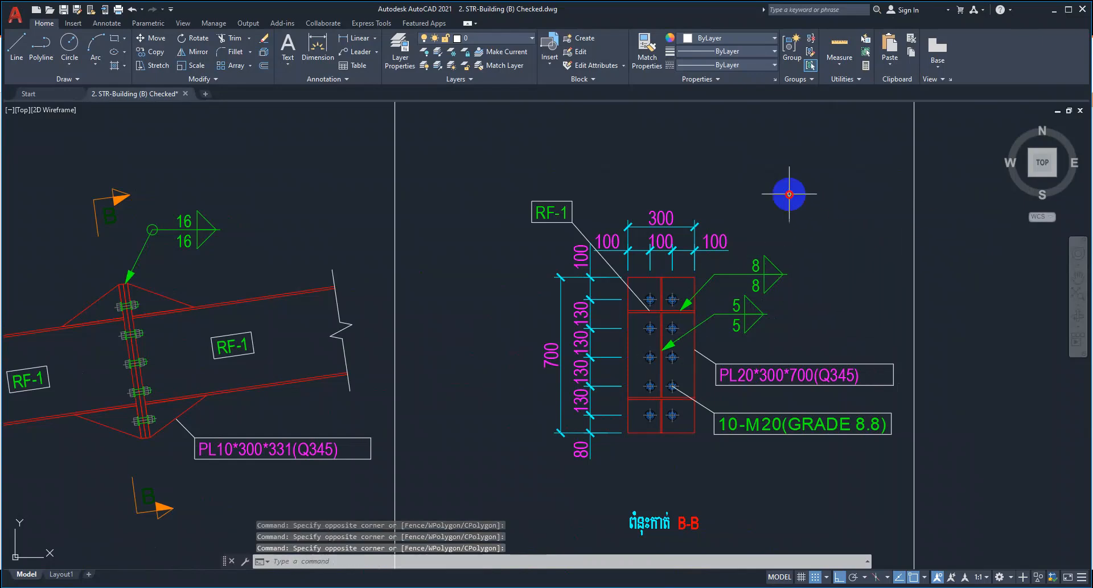
{"action": "left_click", "coordinate": [828, 243]}
{"action": "left_click", "coordinate": [794, 199]}
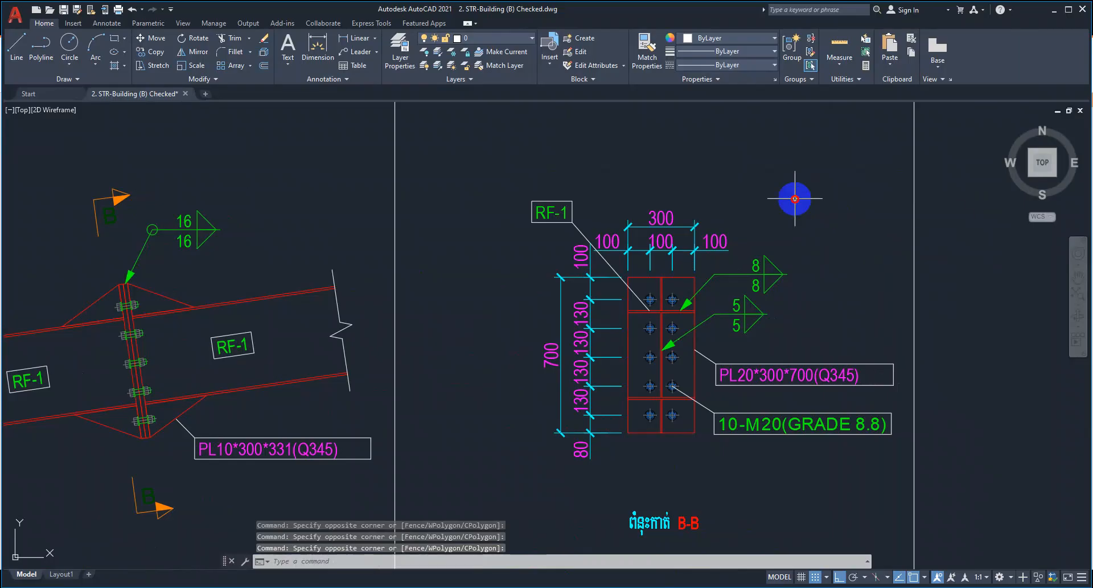
- Switch back to IDEA StatiCa and set the plate-to-plate operation's top, left, bottom and right bolt layers to 0
{"action": "left_click", "coordinate": [1057, 16]}
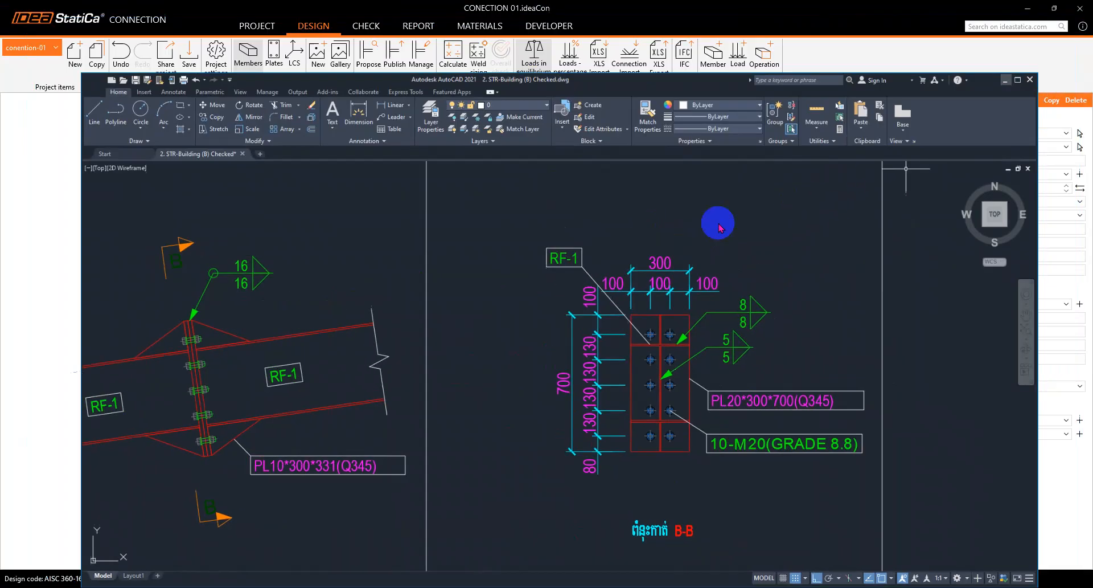
{"action": "right_click_drag", "start_coordinate": [508, 315], "coordinate": [454, 307]}
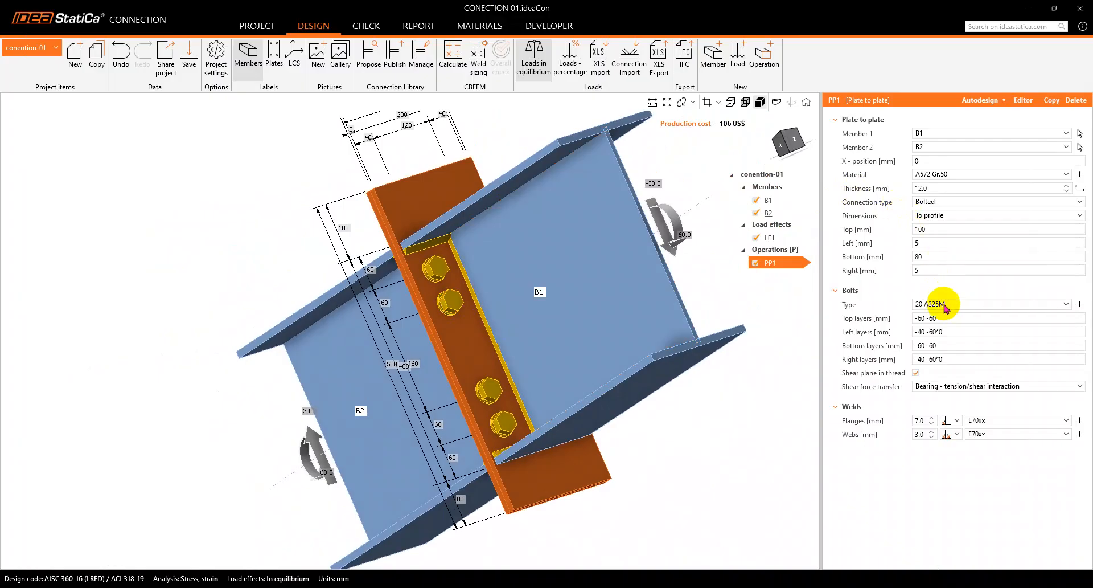
{"action": "left_click", "coordinate": [958, 320]}
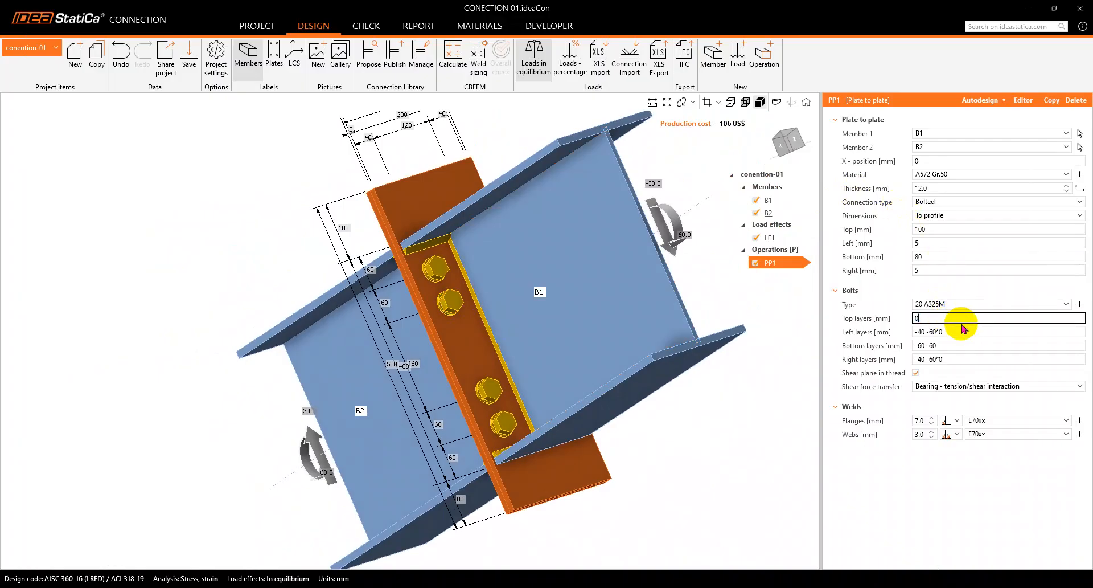
{"action": "left_click", "coordinate": [952, 332]}
{"action": "left_click", "coordinate": [955, 345]}
{"action": "left_click", "coordinate": [958, 358]}
{"action": "left_click", "coordinate": [952, 345]}
{"action": "key", "text": "Return"}
{"action": "right_click_drag", "start_coordinate": [715, 369], "coordinate": [574, 287]}
{"action": "left_click", "coordinate": [933, 334]}
{"action": "left_click_drag", "start_coordinate": [959, 332], "coordinate": [832, 333]}
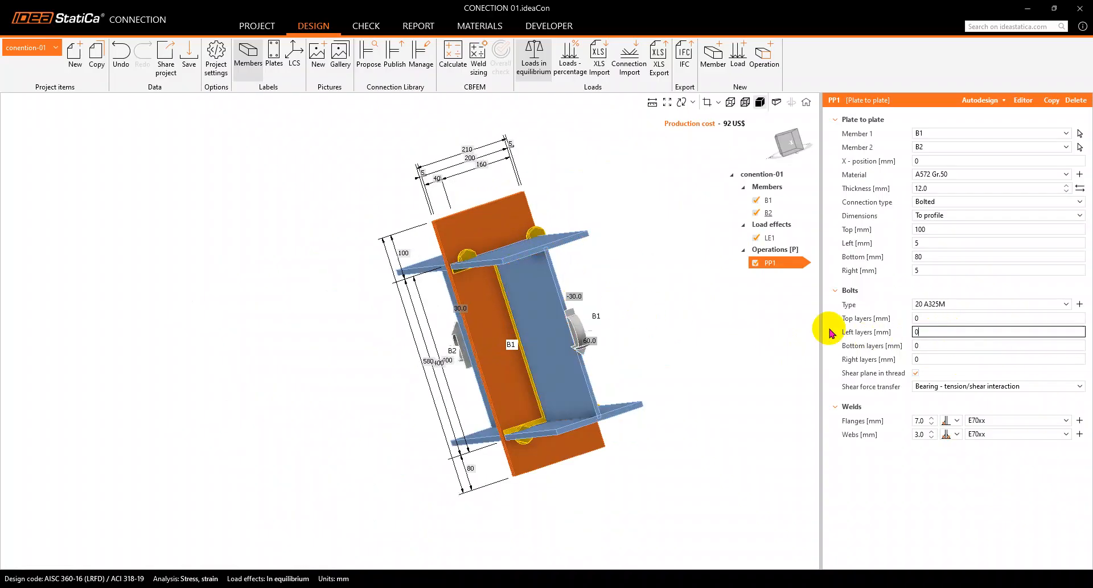
{"action": "right_click_drag", "start_coordinate": [552, 304], "coordinate": [592, 300]}
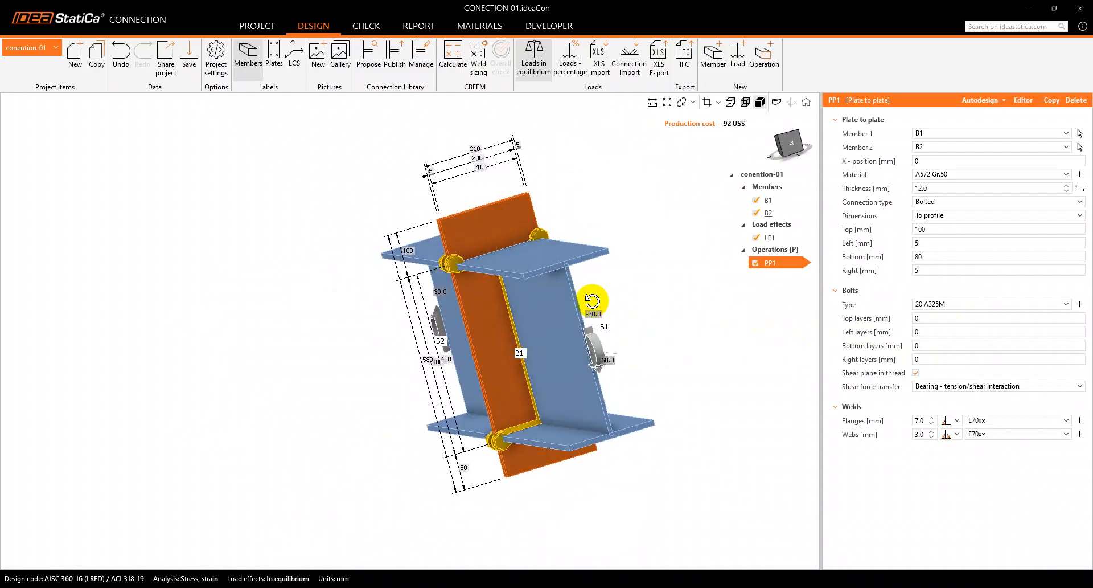
- View the end plate face-on and try a left bolt layer offset of 50 mm
{"action": "left_click", "coordinate": [928, 332]}
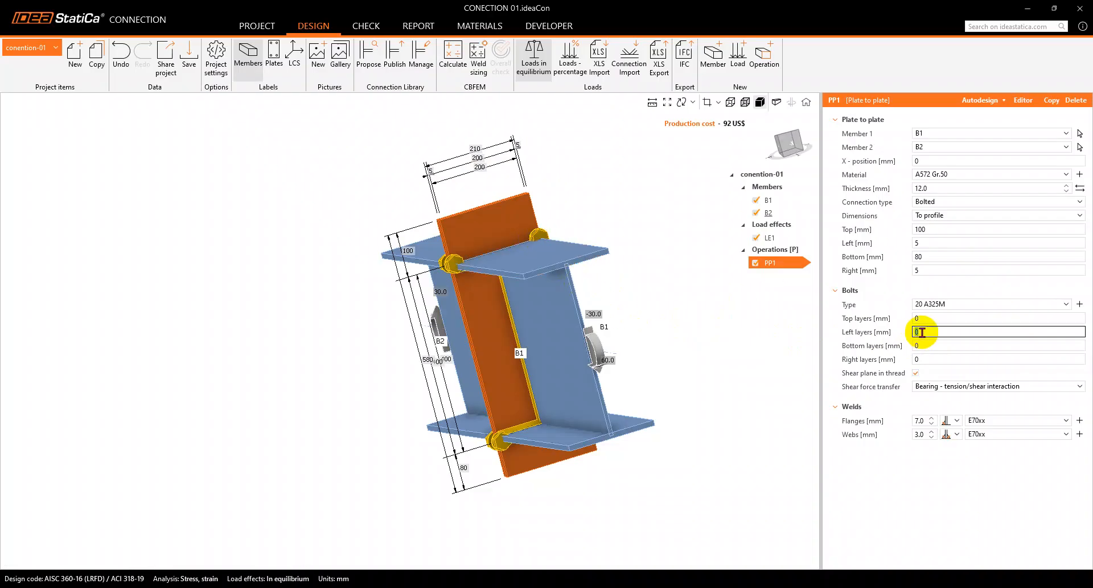
{"action": "left_click", "coordinate": [787, 145]}
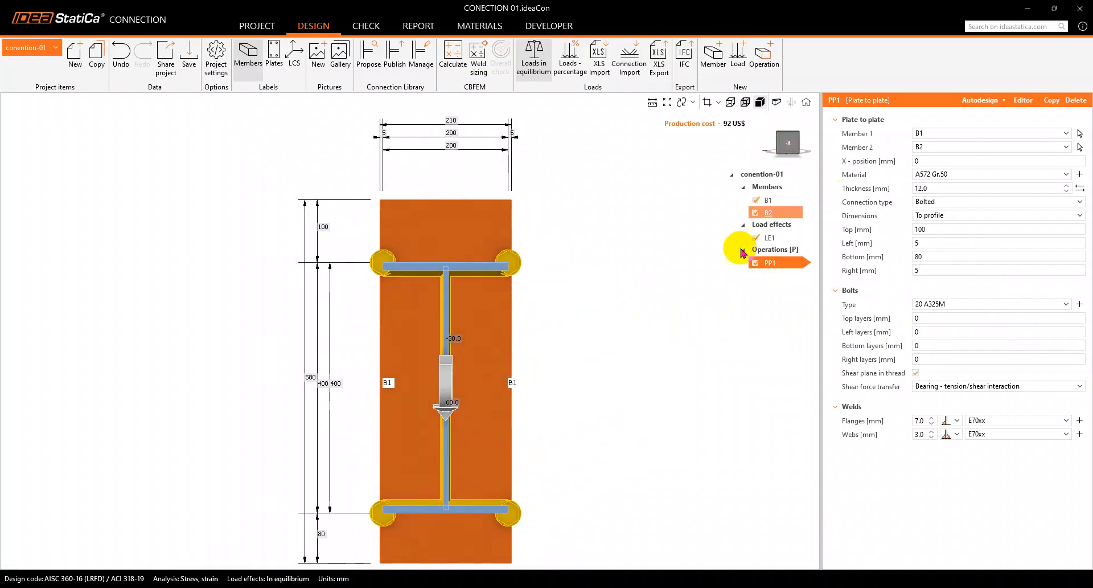
{"action": "left_click", "coordinate": [911, 333]}
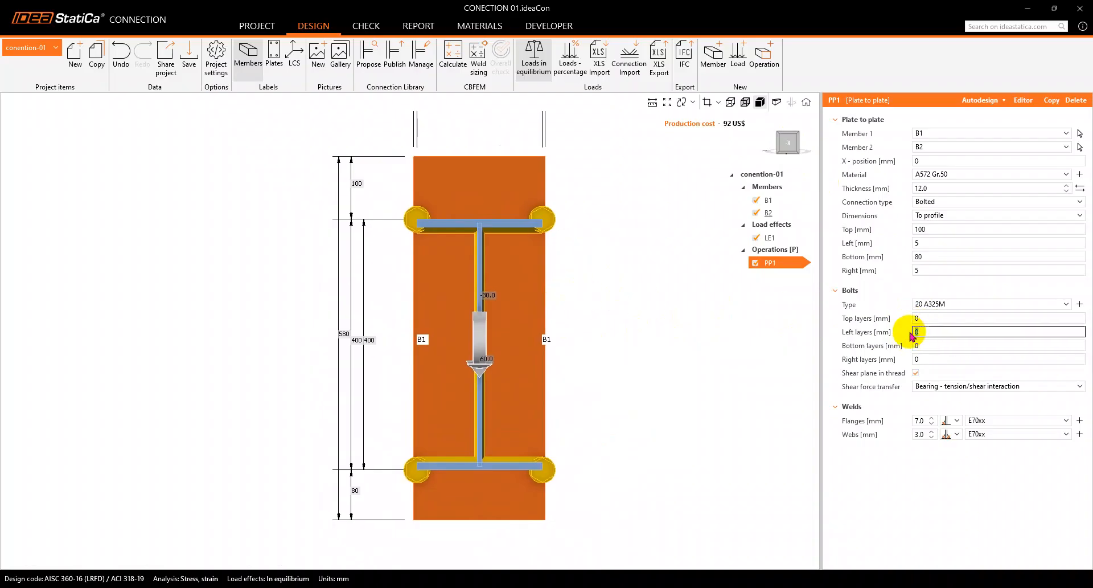
{"action": "type", "text": "50"}
{"action": "key", "text": "Tab"}
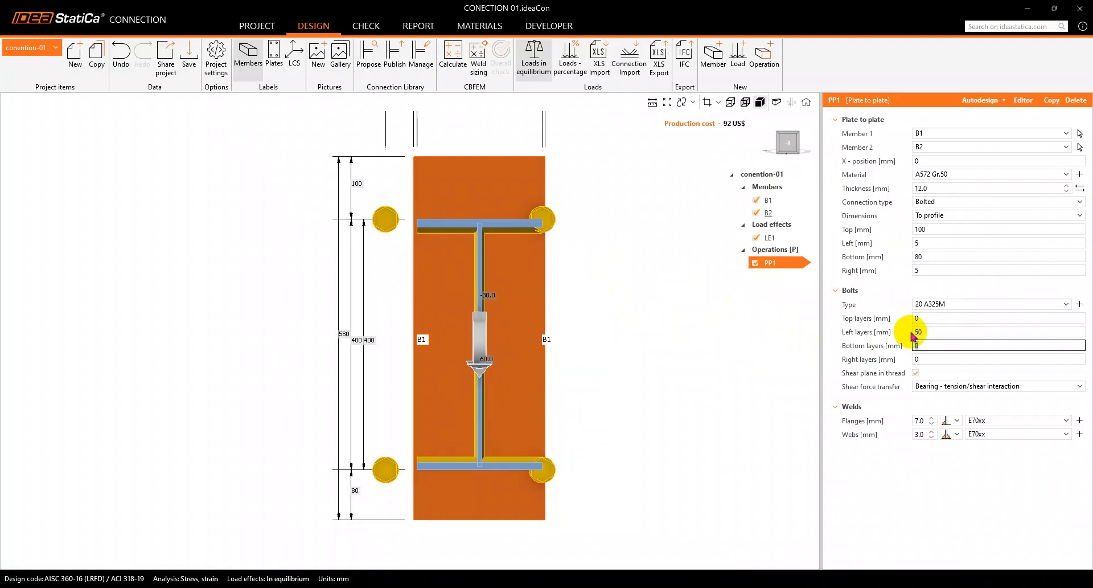
- Set the left, bottom and right bolt layers to -50 mm each
{"action": "left_click", "coordinate": [881, 335]}
{"action": "type", "text": "-"}
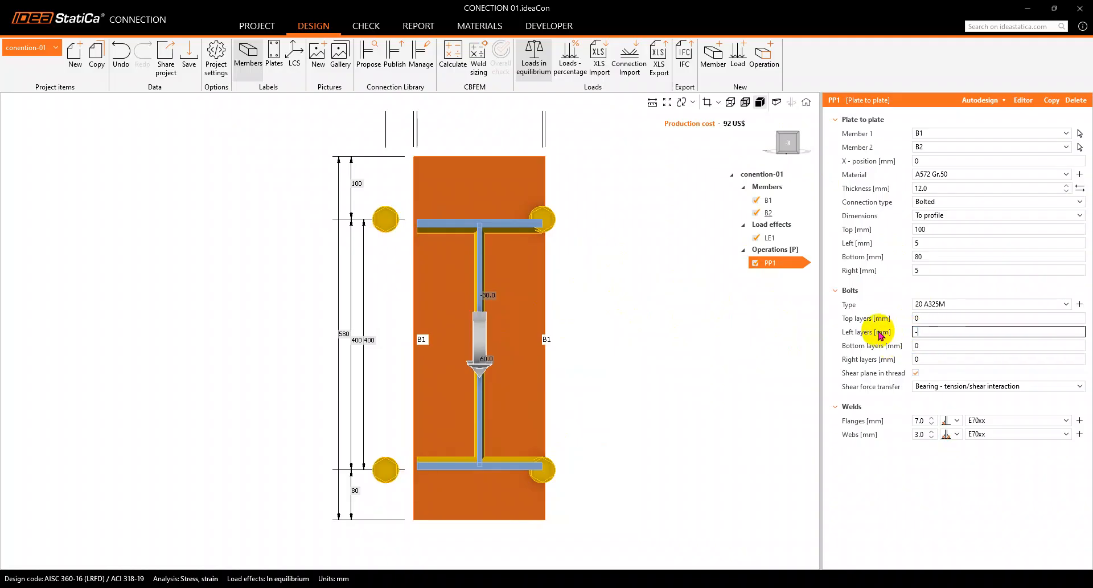
{"action": "type", "text": "50"}
{"action": "key", "text": "Tab"}
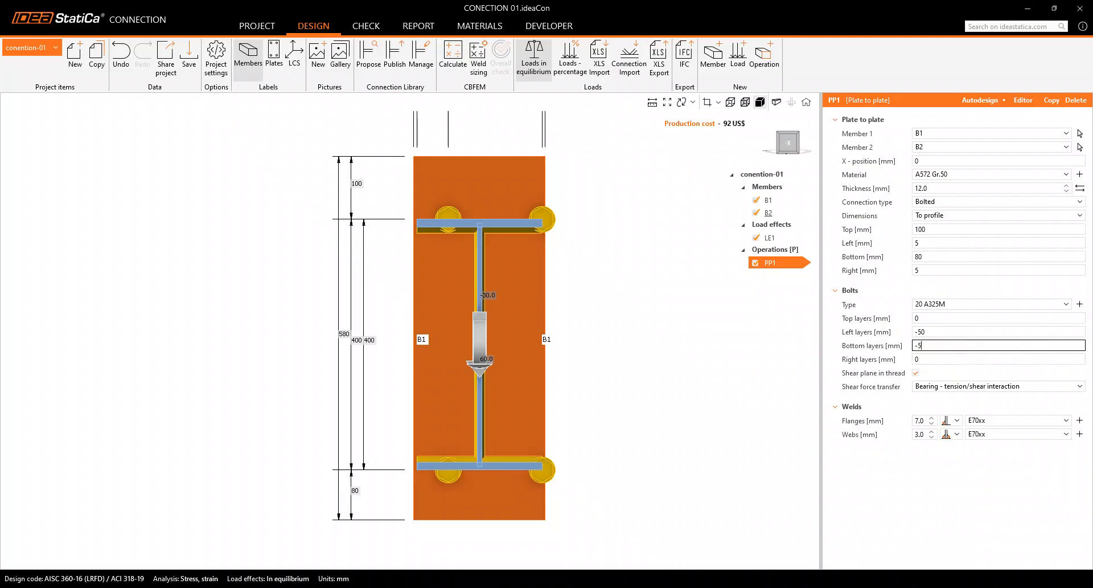
{"action": "key", "text": "Tab"}
{"action": "left_click_drag", "start_coordinate": [932, 345], "coordinate": [908, 345]}
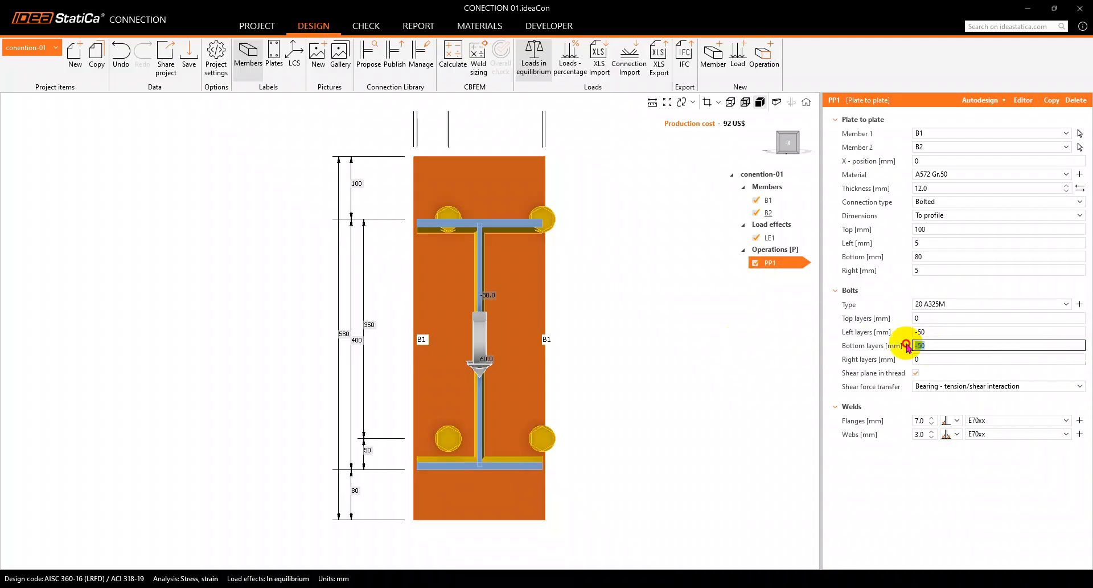
{"action": "key", "text": "Tab"}
{"action": "type", "text": "-50"}
{"action": "left_click", "coordinate": [743, 363]}
{"action": "mouse_move", "coordinate": [663, 322]}
{"action": "middle_mouse_down"}
{"action": "mouse_move", "coordinate": [651, 429]}
{"action": "mouse_move", "coordinate": [636, 348]}
{"action": "middle_mouse_up"}
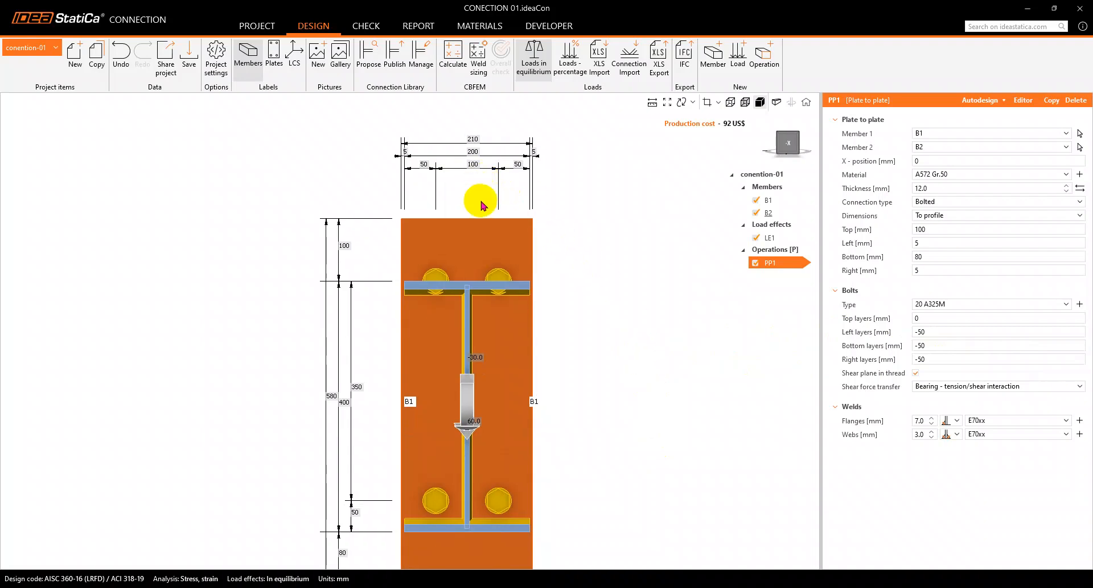
{"action": "middle_click_drag", "start_coordinate": [616, 307], "coordinate": [605, 268]}
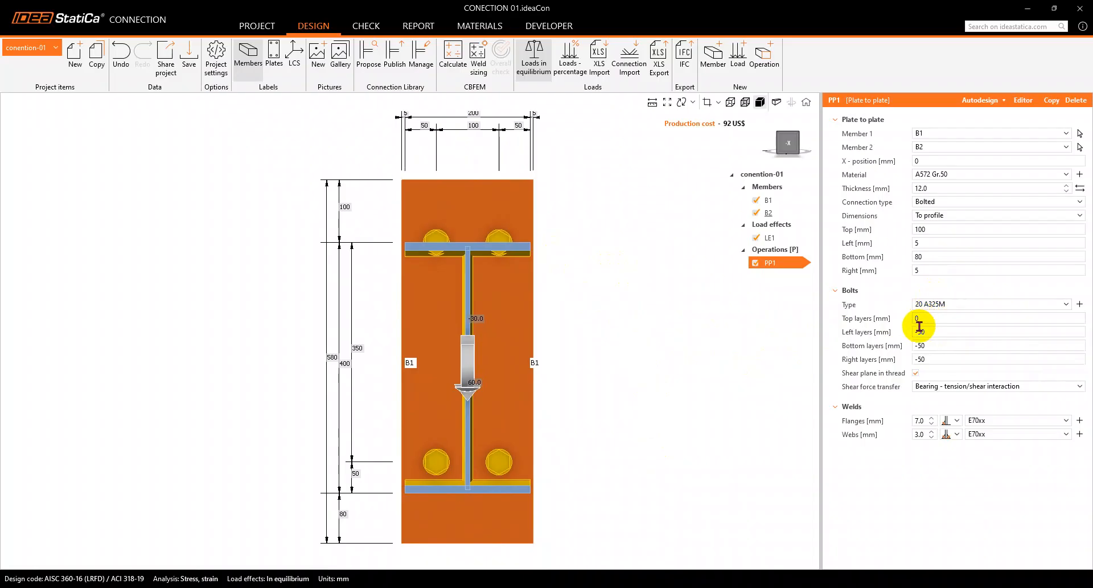
- Set the bottom bolt layers to 0 and switch to AutoCAD to check the bolt spacing in section B-B
{"action": "left_click", "coordinate": [913, 345]}
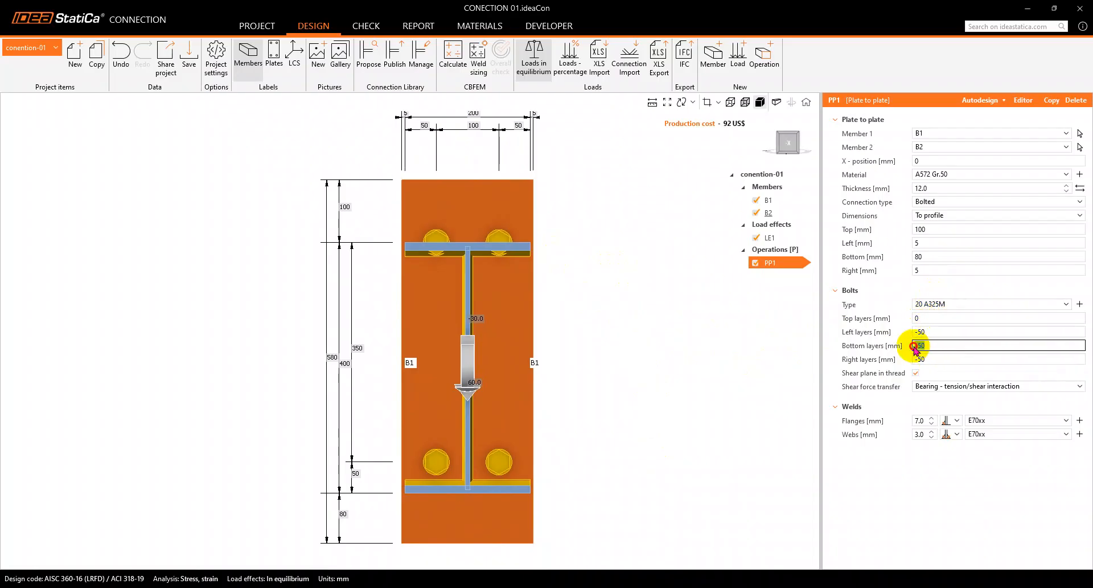
{"action": "type", "text": "0"}
{"action": "key", "text": "Tab"}
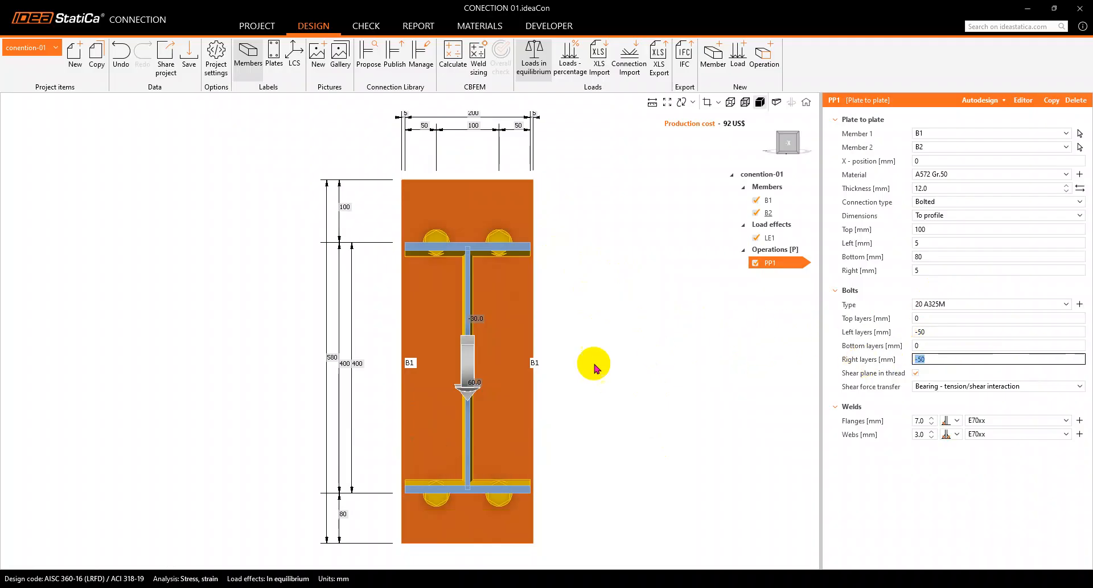
{"action": "left_click", "coordinate": [592, 359]}
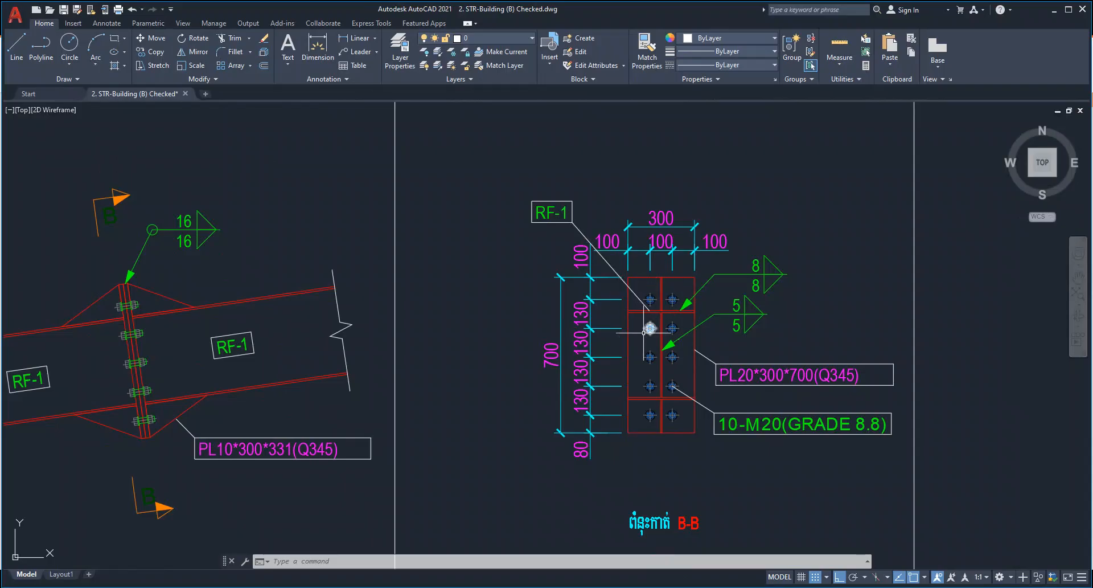
- Return to IDEA StatiCa, try a top bolt layer offset of 100 mm, and set it back to 0
{"action": "left_click", "coordinate": [1052, 9]}
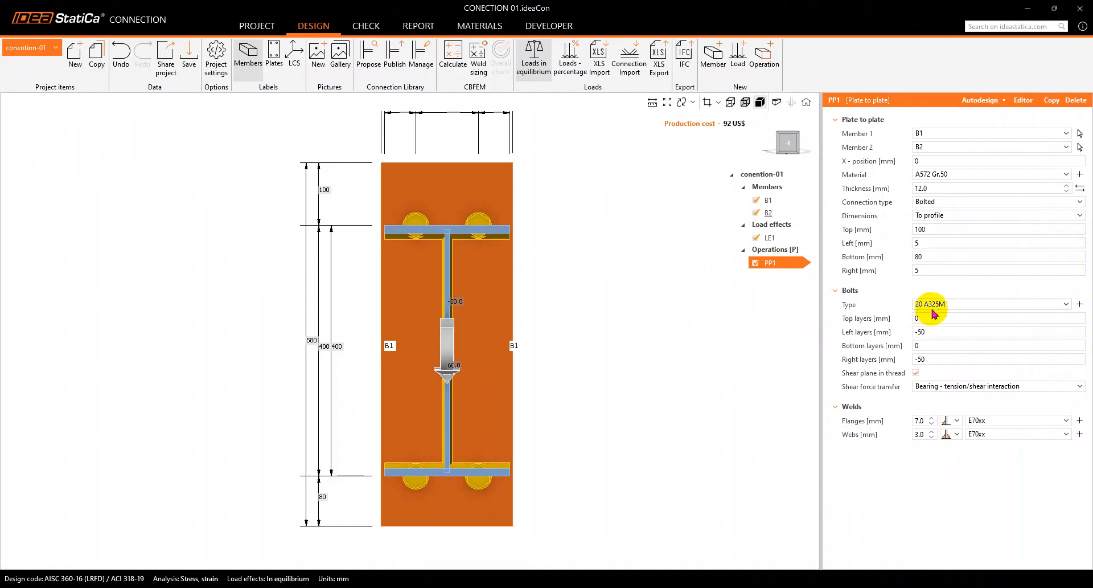
{"action": "left_click", "coordinate": [932, 319]}
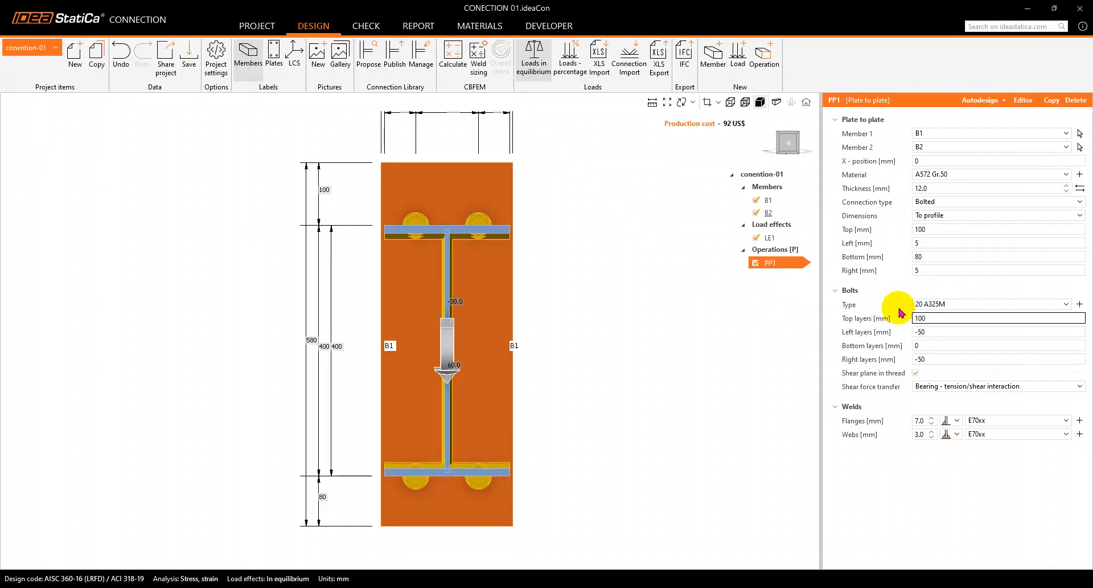
{"action": "key", "text": "Return"}
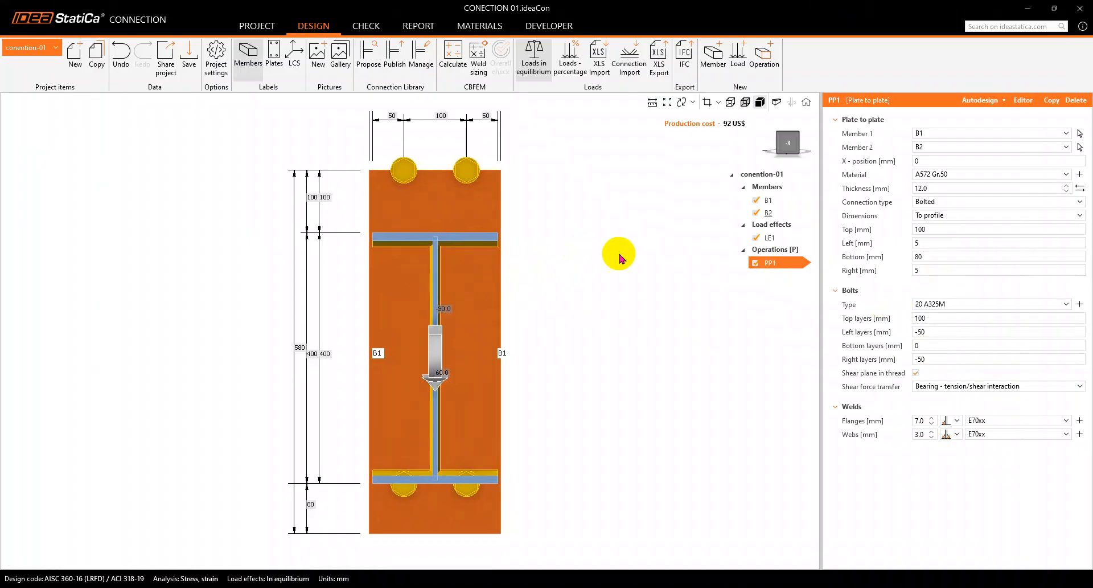
{"action": "left_click", "coordinate": [434, 261]}
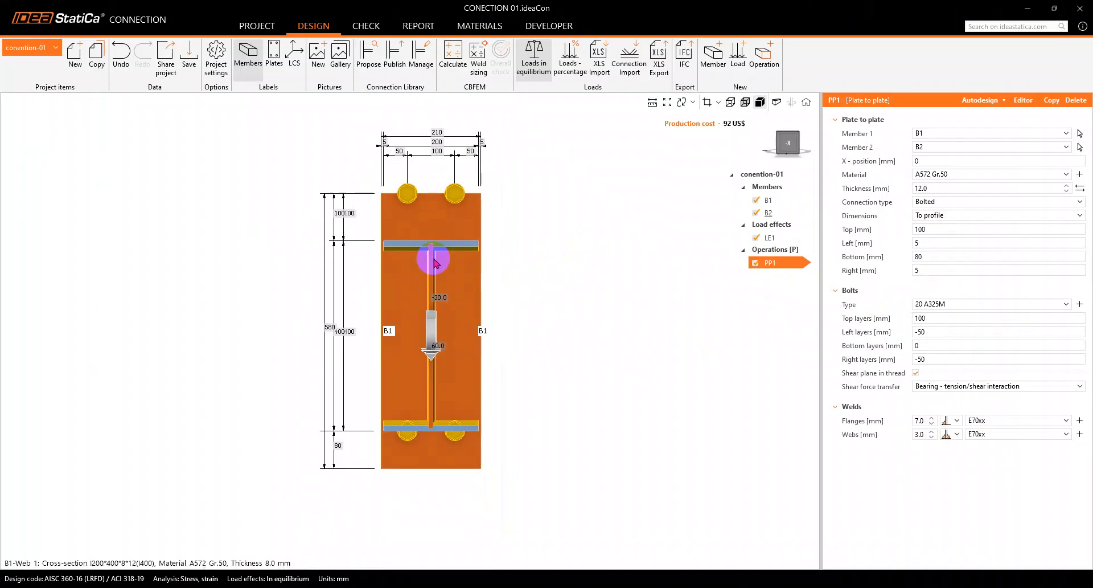
{"action": "left_click", "coordinate": [940, 321]}
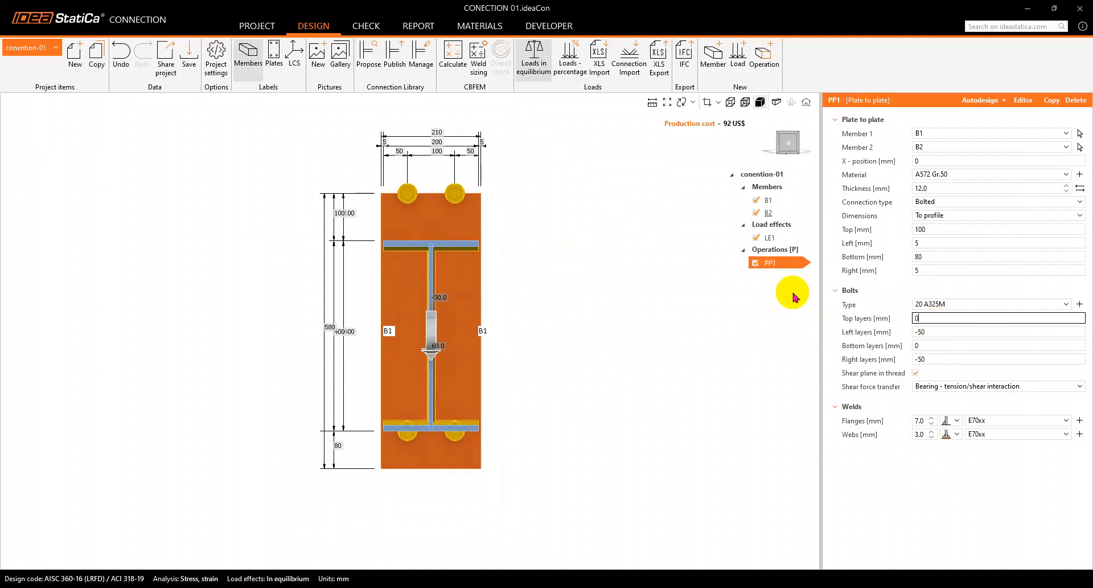
{"action": "key", "text": "Tab"}
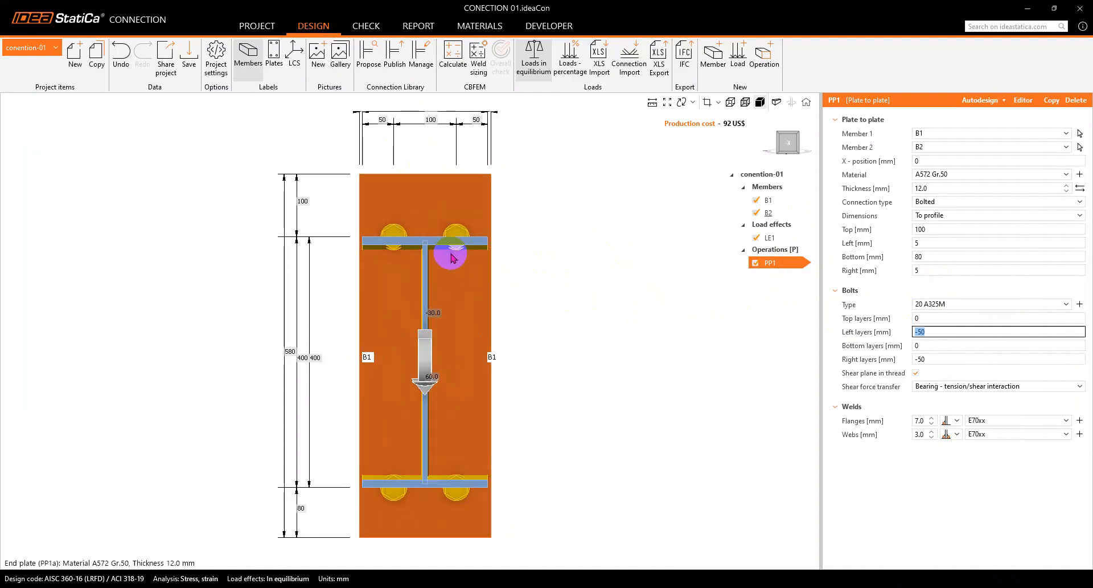
{"action": "left_click", "coordinate": [598, 434]}
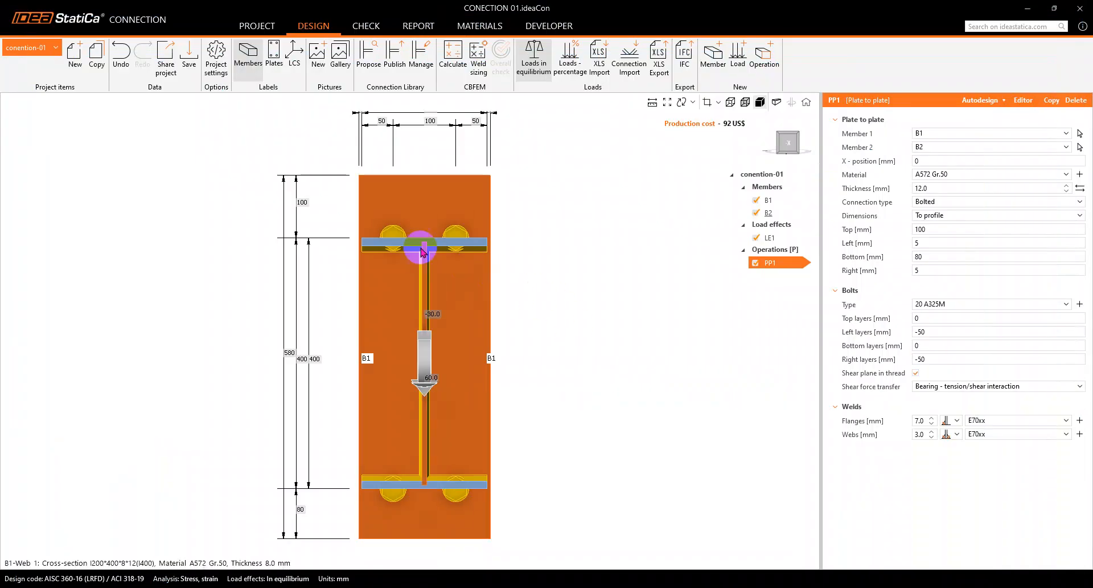
- Inspect the bolt positions relative to the upper flange and plate edge, and switch to section B-B in AutoCAD
{"action": "mouse_move", "coordinate": [391, 237]}
{"action": "left_mouse_down"}
{"action": "mouse_move", "coordinate": [378, 219]}
{"action": "mouse_move", "coordinate": [330, 225]}
{"action": "left_mouse_up"}
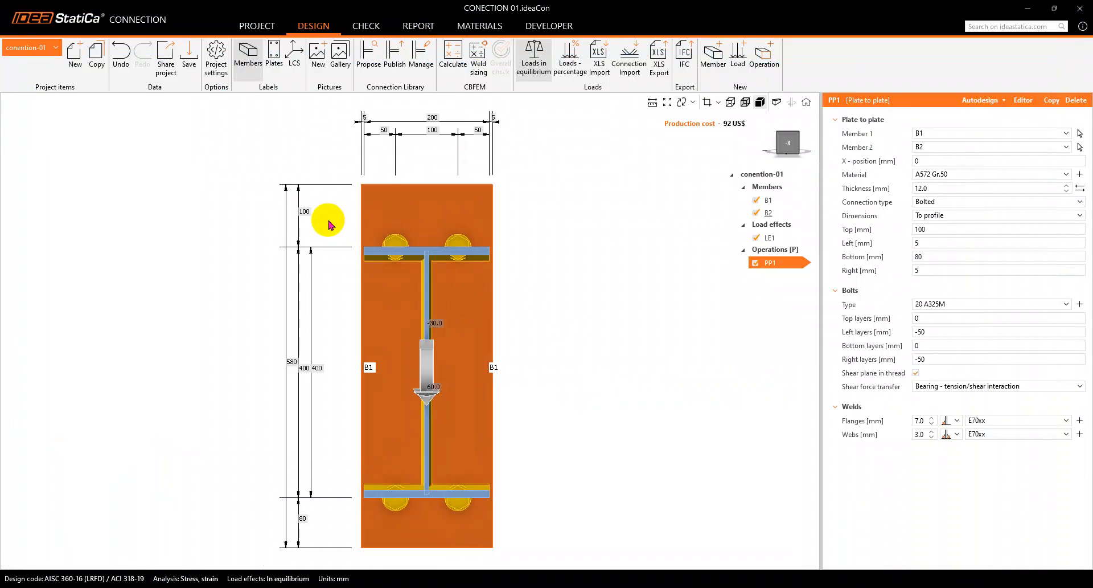
{"action": "scroll", "coordinate": [416, 259], "scroll_direction": "down", "scroll_amount": 2}
{"action": "left_click_drag", "start_coordinate": [414, 259], "coordinate": [436, 307]}
{"action": "right_click_drag", "start_coordinate": [436, 307], "coordinate": [379, 297]}
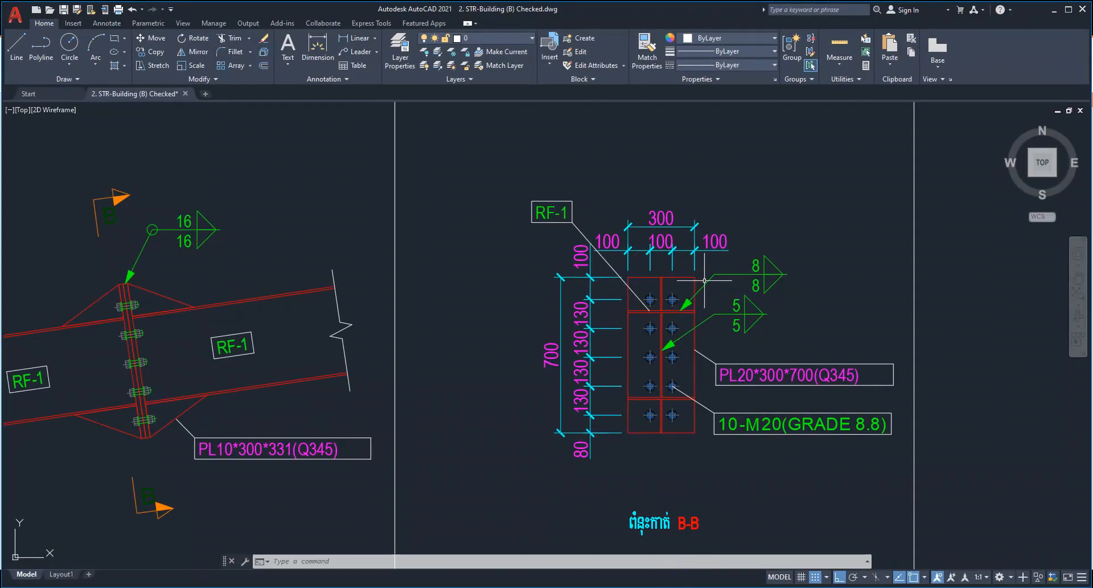
{"action": "scroll", "coordinate": [662, 298], "scroll_direction": "up", "scroll_amount": 2}
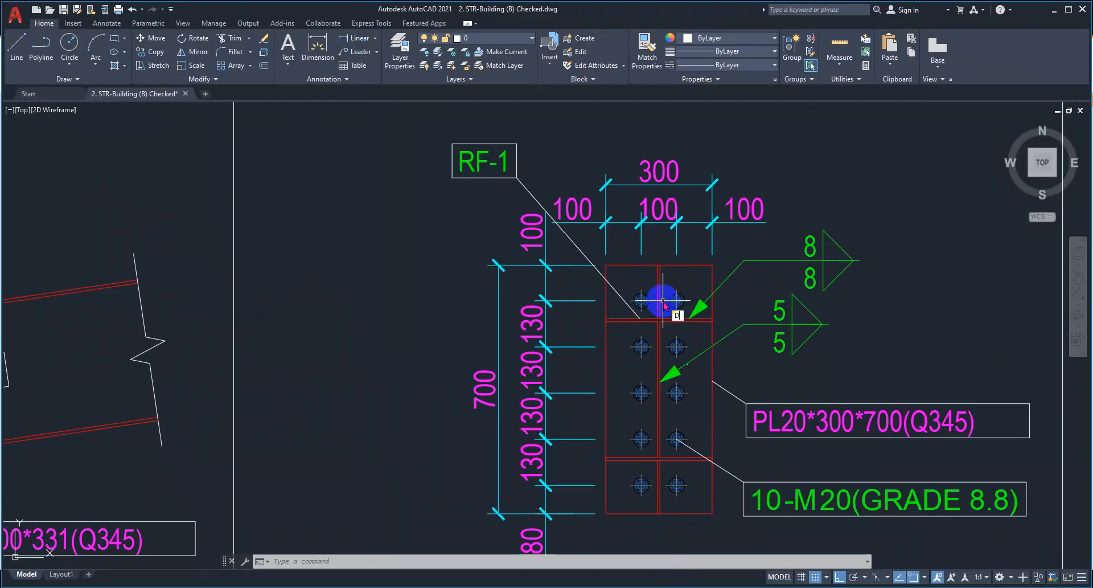
{"action": "key", "text": "Return"}
{"action": "scroll", "coordinate": [641, 299], "scroll_direction": "up", "scroll_amount": 4}
{"action": "left_click", "coordinate": [565, 218]}
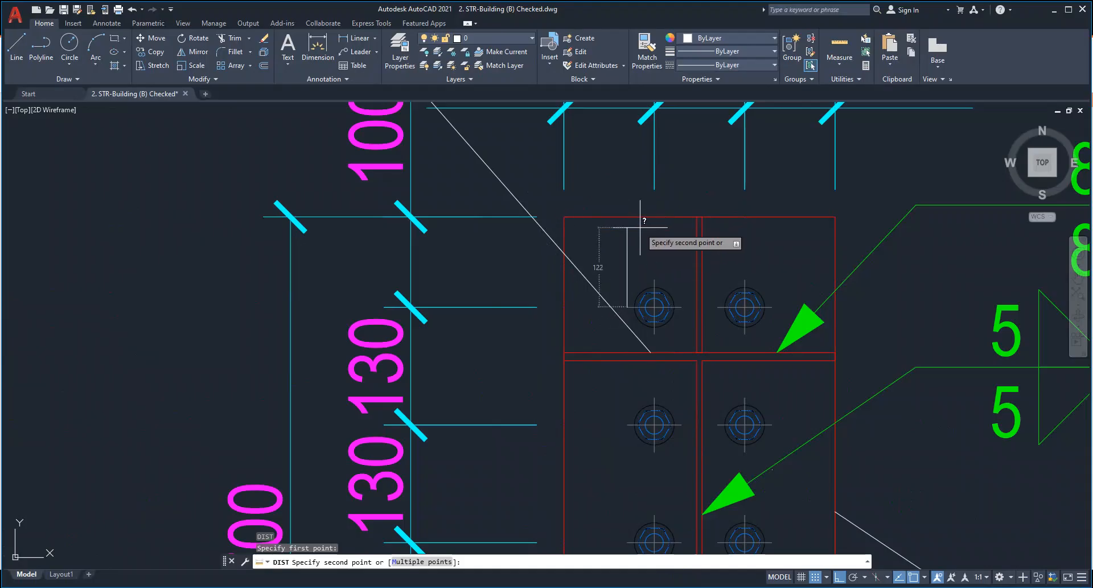
{"action": "left_click", "coordinate": [814, 577]}
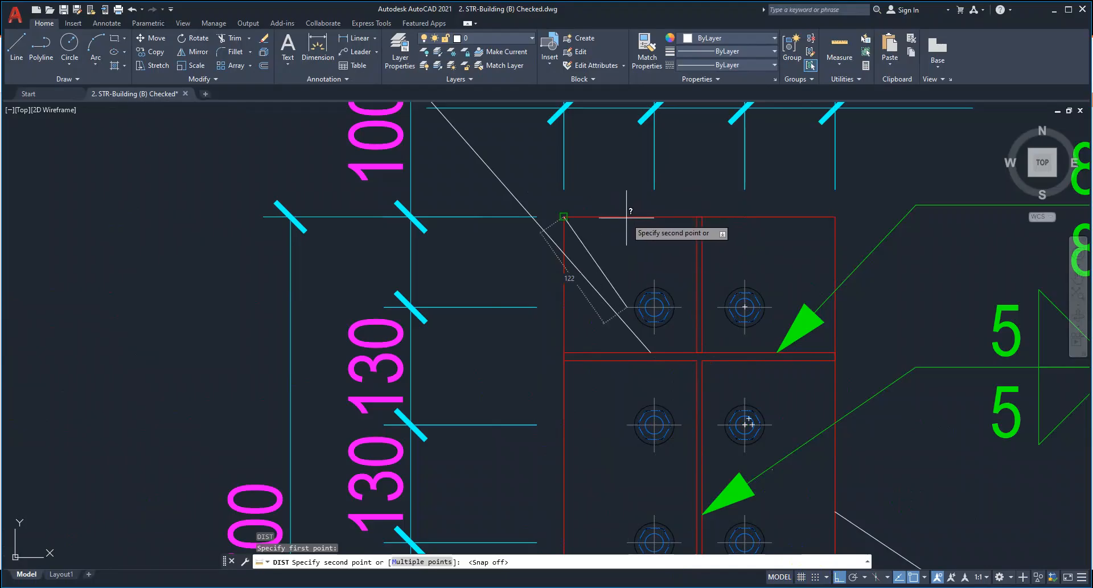
{"action": "left_click", "coordinate": [827, 576]}
{"action": "left_click", "coordinate": [816, 577]}
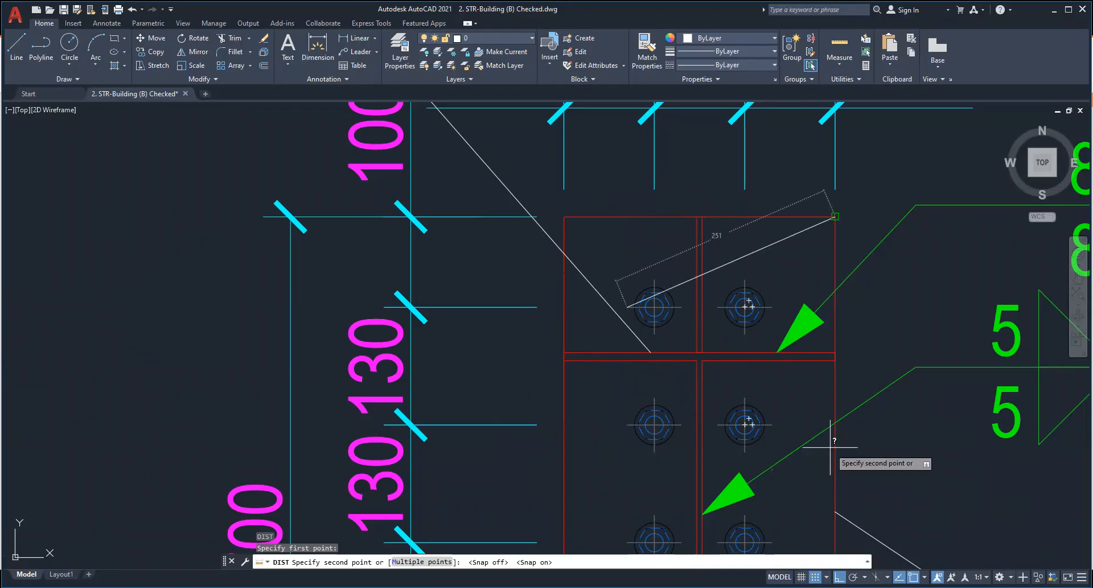
{"action": "key", "text": "Escape"}
{"action": "key", "text": "Escape"}
{"action": "key", "text": "Escape"}
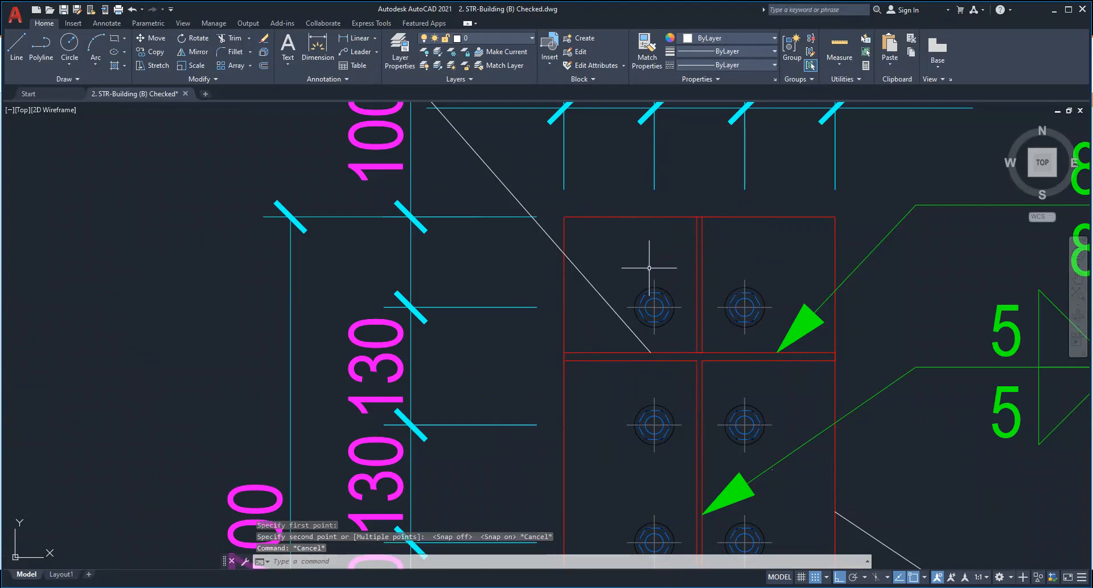
- Turn on all object snap modes in the drafting settings
{"action": "type", "text": "OS"}
{"action": "key", "text": "Return"}
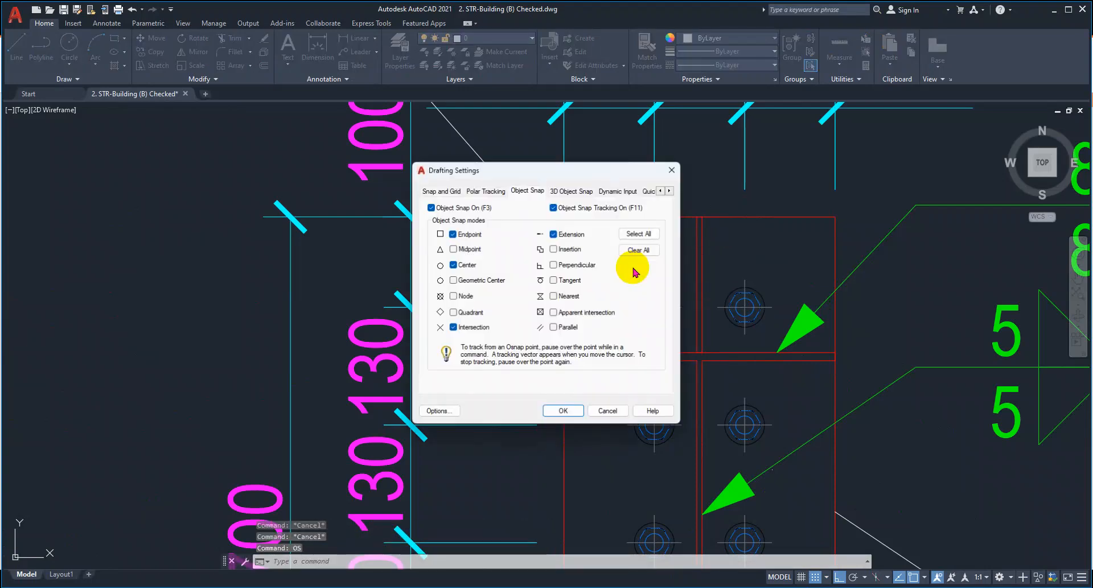
{"action": "left_click", "coordinate": [639, 233]}
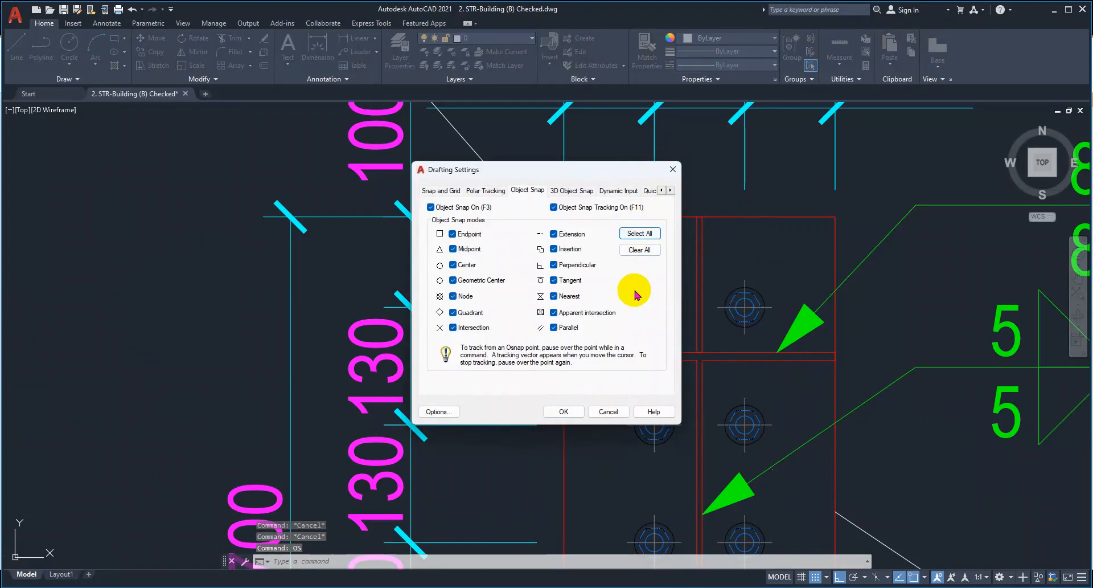
{"action": "left_click", "coordinate": [569, 411]}
- Measure the vertical distance from the uppermost bolt row to the plate's top edge in section B-B
{"action": "type", "text": "DI"}
{"action": "key", "text": "Return"}
{"action": "left_click", "coordinate": [629, 307]}
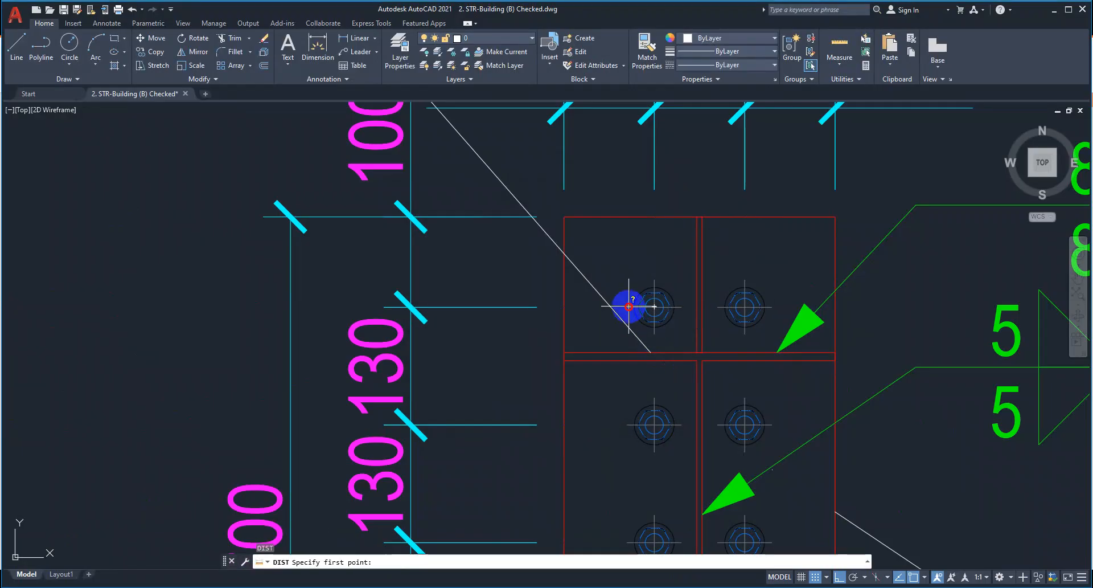
{"action": "left_click", "coordinate": [626, 217]}
{"action": "scroll", "coordinate": [627, 216], "scroll_direction": "down", "scroll_amount": 2}
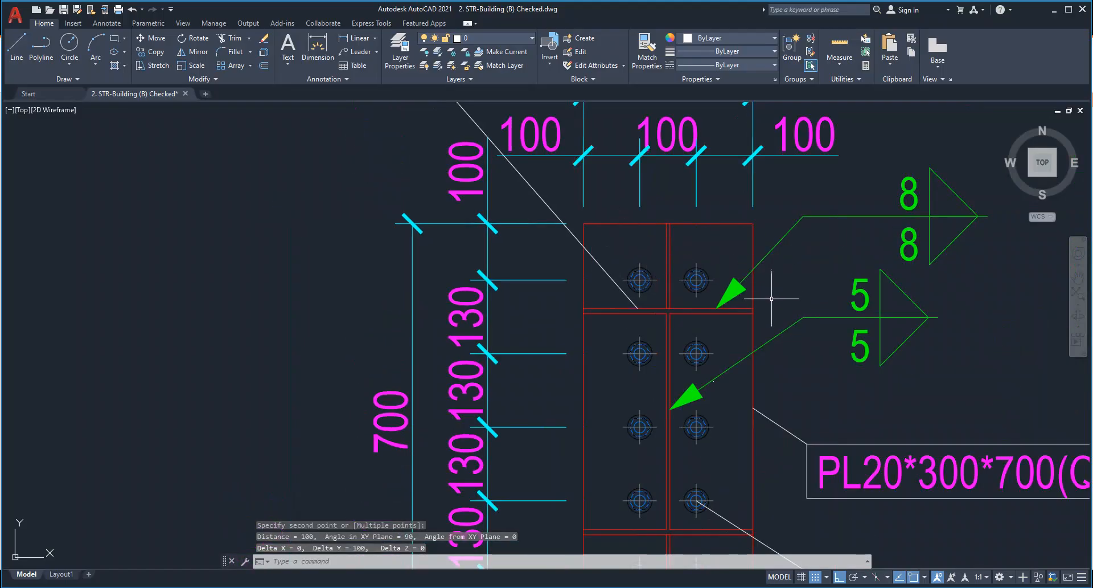
- Return to IDEA StatiCa, set the top bolt layer offset to 20 mm, and inspect the upper bolts against the flange
{"action": "left_click", "coordinate": [1054, 10]}
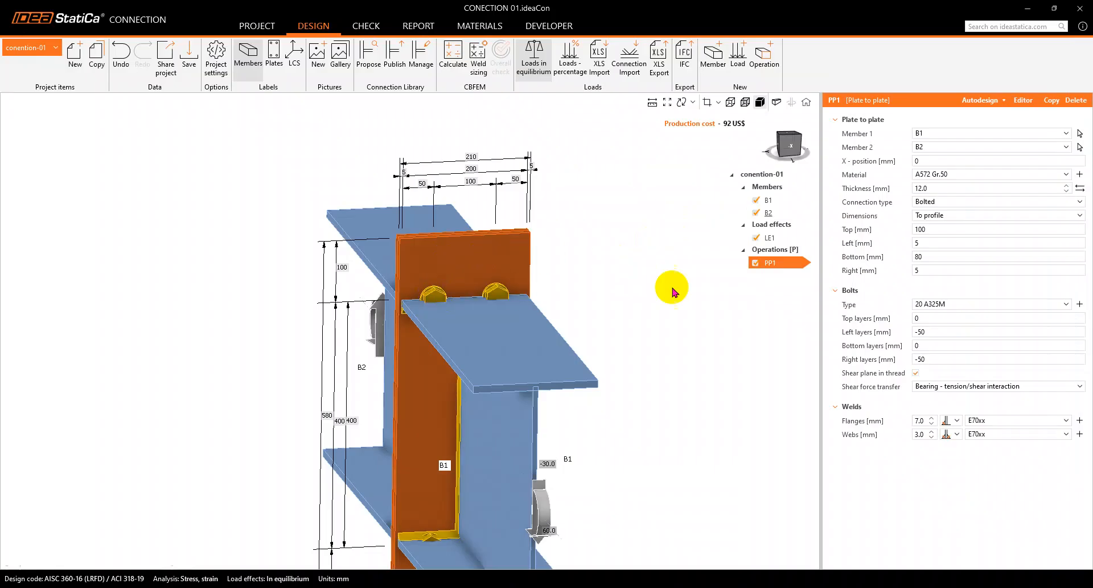
{"action": "left_click", "coordinate": [940, 319]}
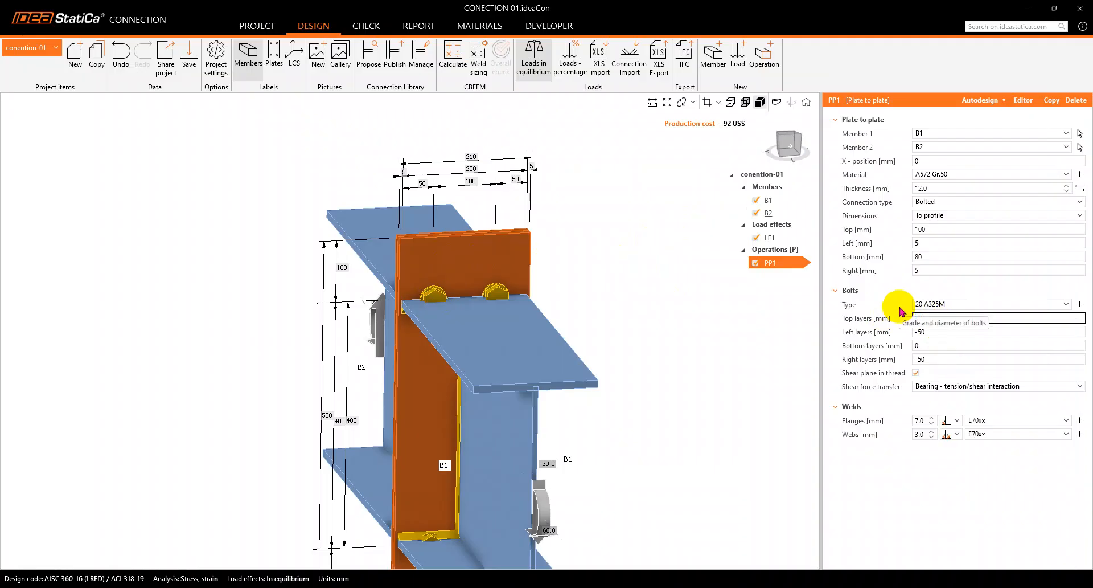
{"action": "type", "text": "-20"}
{"action": "key", "text": "Tab"}
{"action": "right_click_drag", "start_coordinate": [379, 250], "coordinate": [361, 220]}
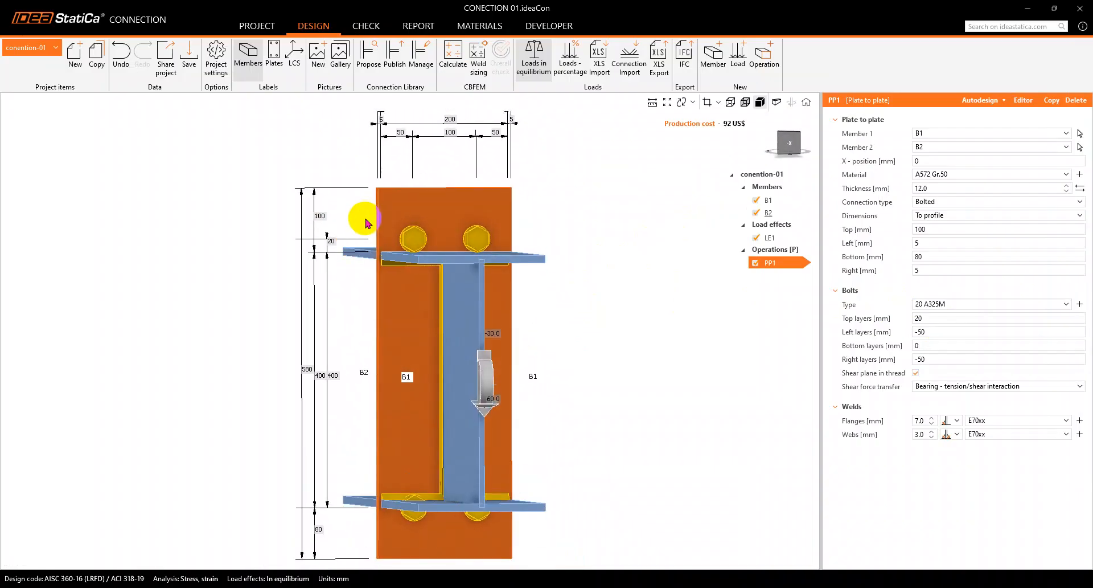
{"action": "mouse_move", "coordinate": [517, 249]}
{"action": "right_mouse_down"}
{"action": "mouse_move", "coordinate": [464, 280]}
{"action": "mouse_move", "coordinate": [422, 176]}
{"action": "mouse_move", "coordinate": [434, 263]}
{"action": "mouse_move", "coordinate": [439, 249]}
{"action": "mouse_move", "coordinate": [423, 256]}
{"action": "mouse_move", "coordinate": [417, 244]}
{"action": "mouse_move", "coordinate": [468, 249]}
{"action": "mouse_move", "coordinate": [478, 285]}
{"action": "mouse_move", "coordinate": [487, 257]}
{"action": "right_mouse_up"}
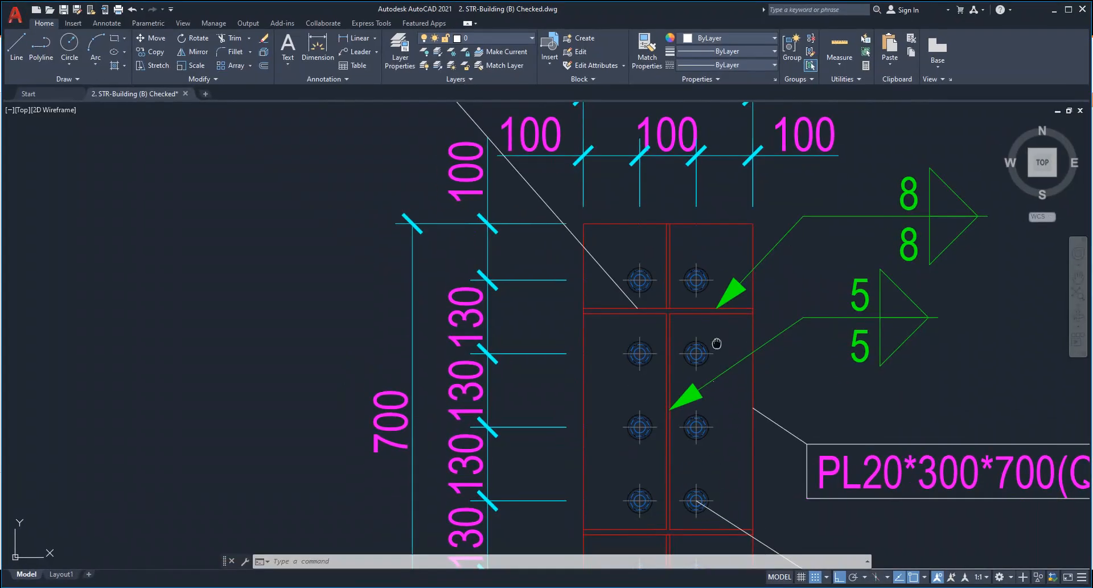
- Switch to AutoCAD and measure the vertical distance from the upper flange to the plate's top edge in section B-B
{"action": "key", "text": "Escape"}
{"action": "key", "text": "Escape"}
{"action": "key", "text": "Escape"}
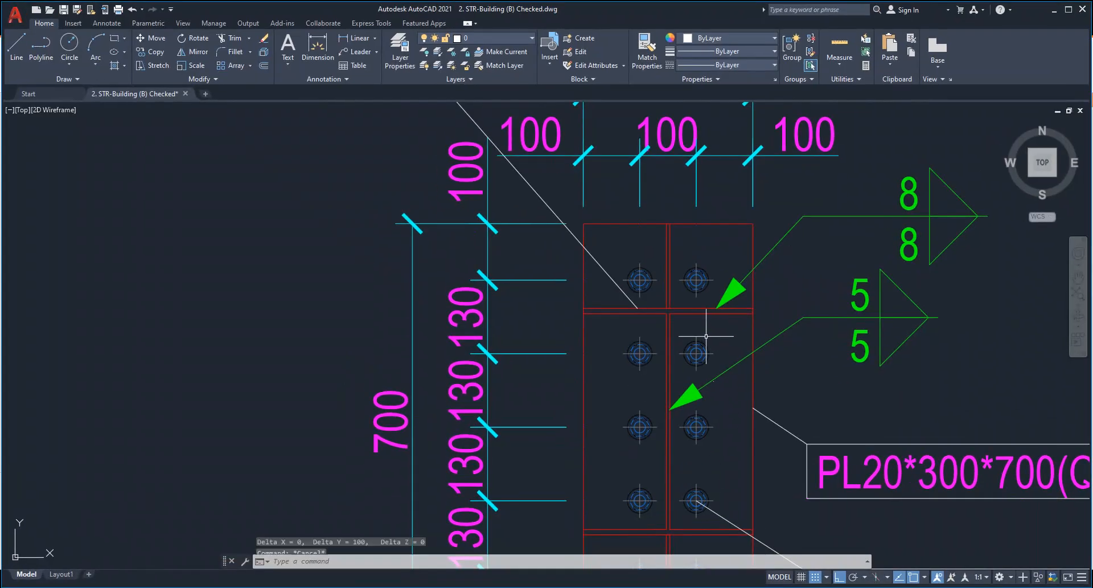
{"action": "type", "text": "IST"}
{"action": "key", "text": "Return"}
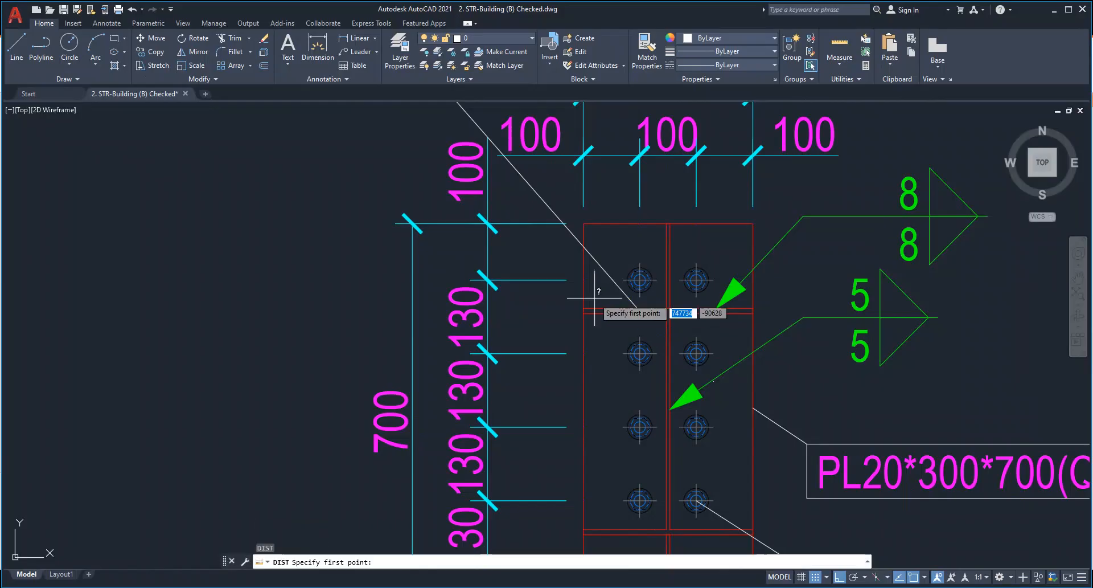
{"action": "left_click", "coordinate": [584, 308]}
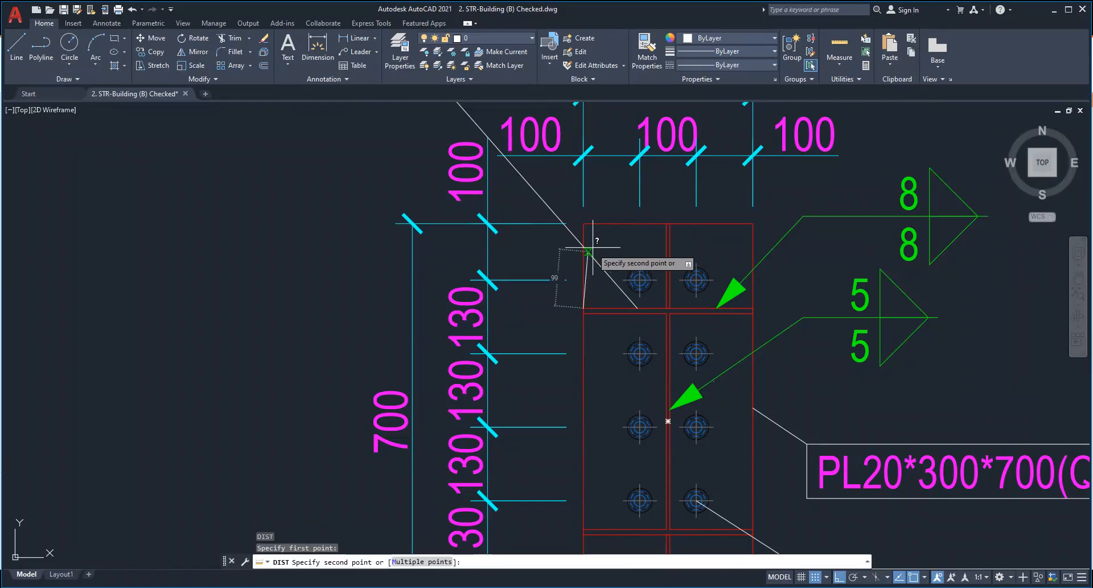
{"action": "left_click", "coordinate": [583, 222]}
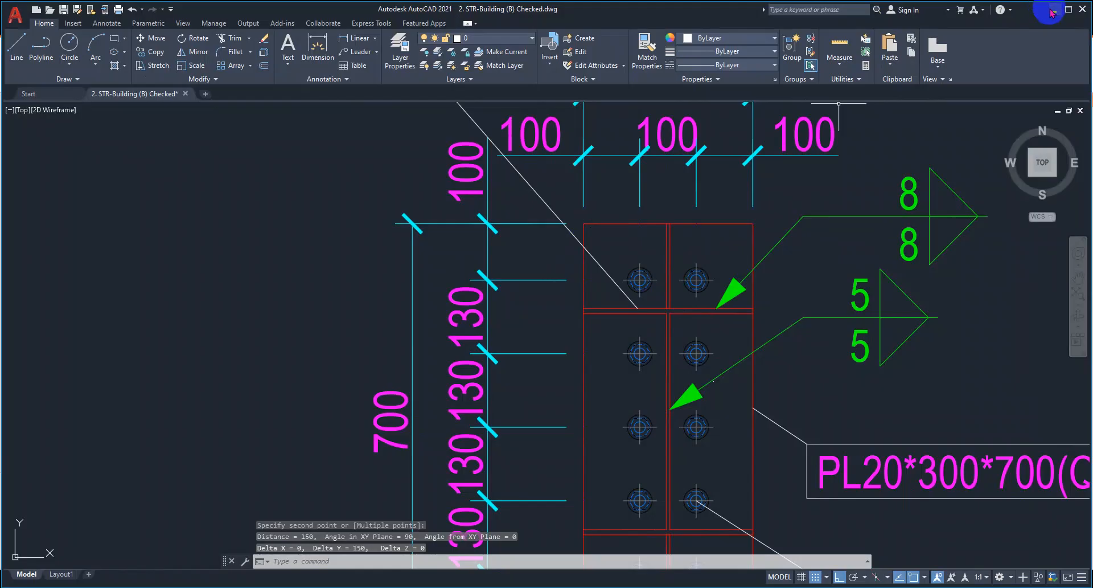
- Return to IDEA StatiCa and set the end plate's top extension beyond the profile to 150 mm
{"action": "left_click", "coordinate": [1051, 12]}
{"action": "left_click", "coordinate": [517, 234]}
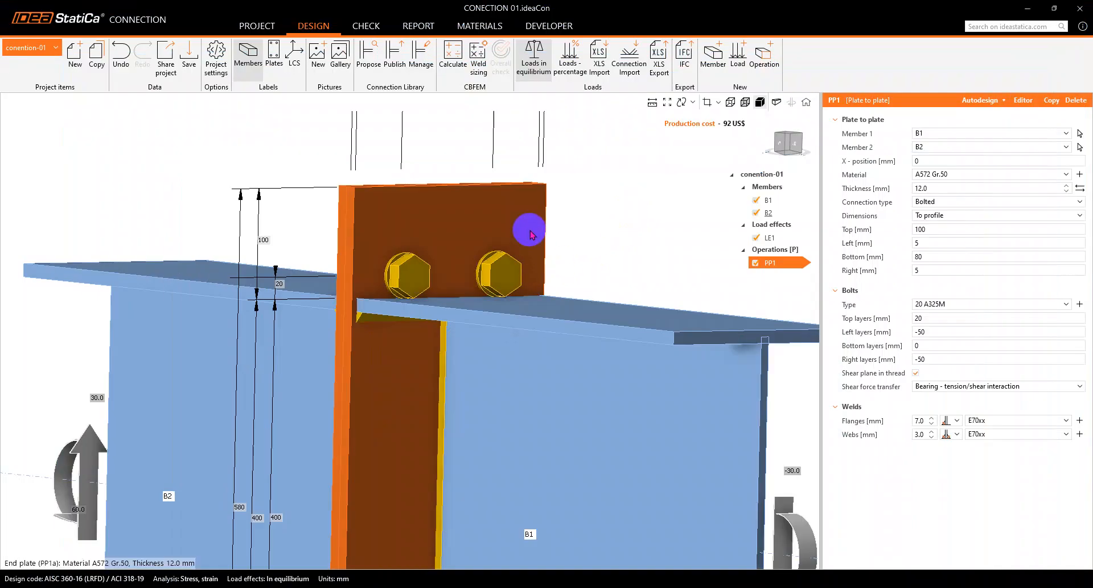
{"action": "left_click", "coordinate": [938, 228]}
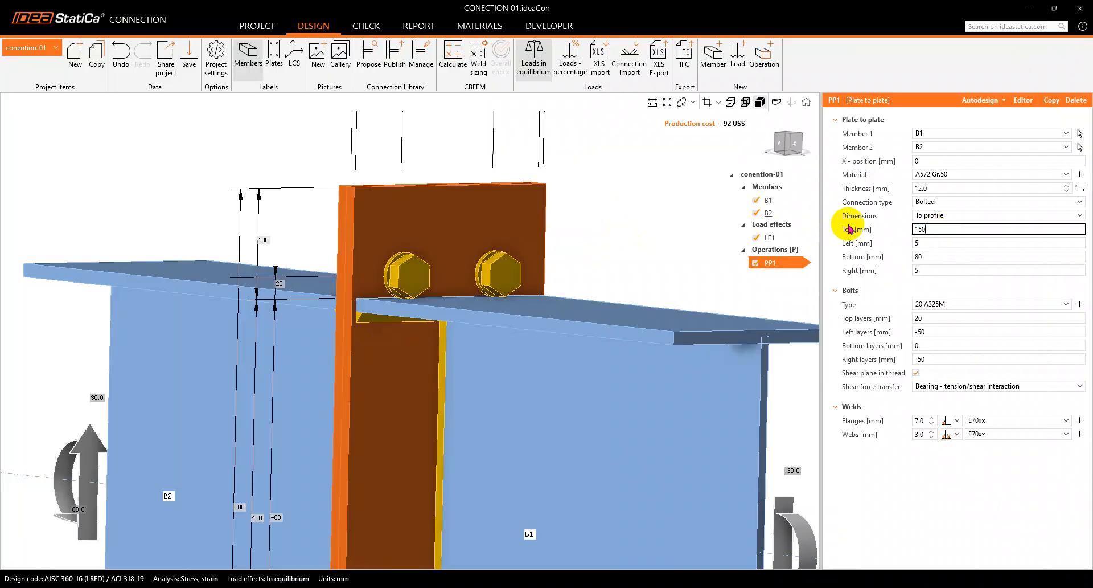
{"action": "key", "text": "Tab"}
{"action": "left_click", "coordinate": [591, 321]}
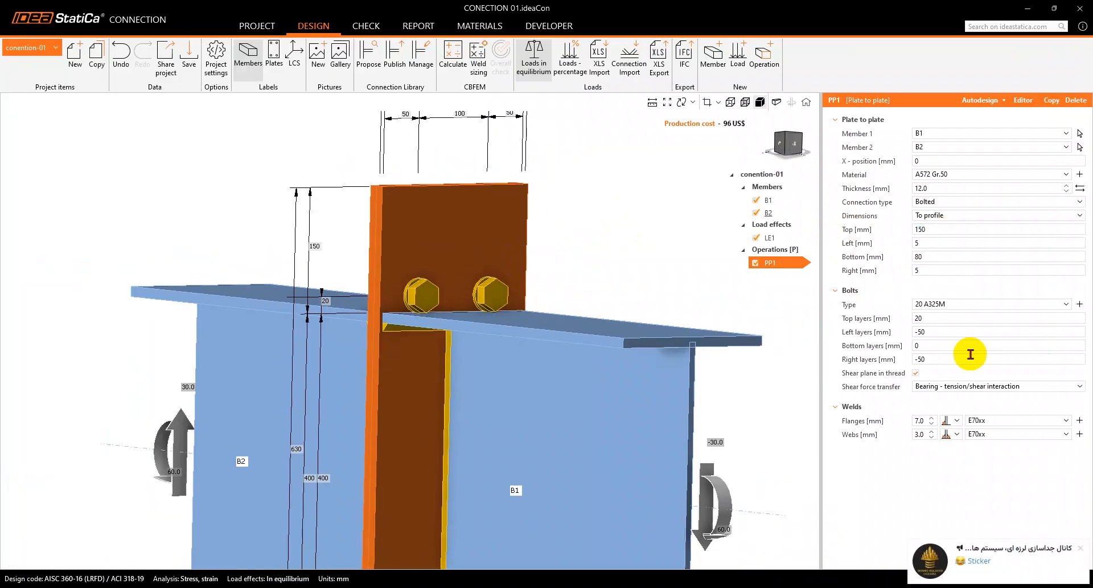
- Try top bolt layer offsets of 100, 20 and 30 mm in the plate-to-plate operation
{"action": "left_click", "coordinate": [881, 314]}
{"action": "type", "text": "100"}
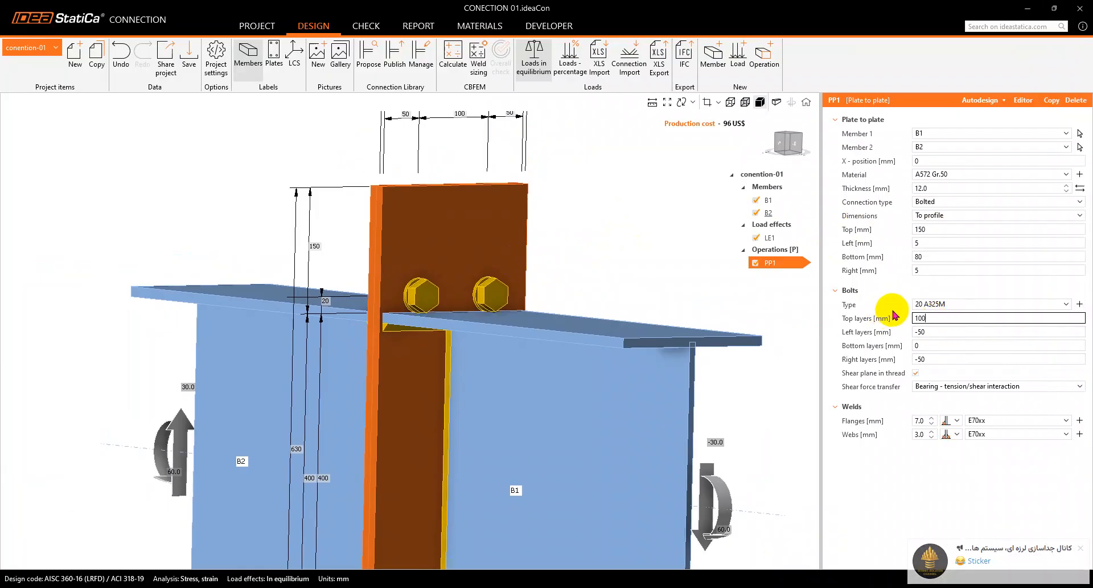
{"action": "key", "text": "Tab"}
{"action": "left_click", "coordinate": [919, 318]}
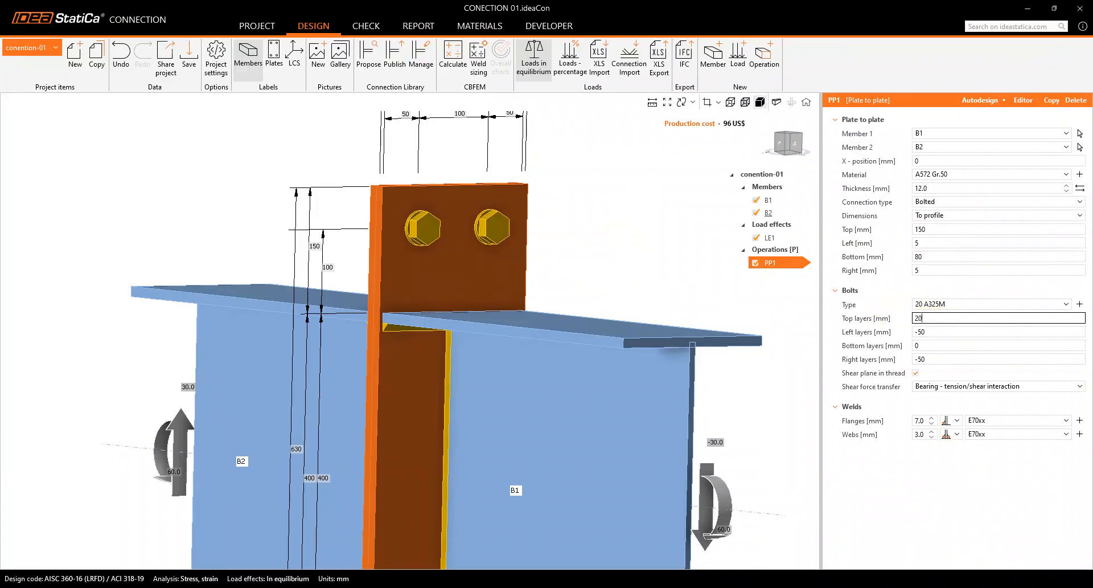
{"action": "type", "text": "20"}
{"action": "key", "text": "Return"}
{"action": "double_click", "coordinate": [917, 319]}
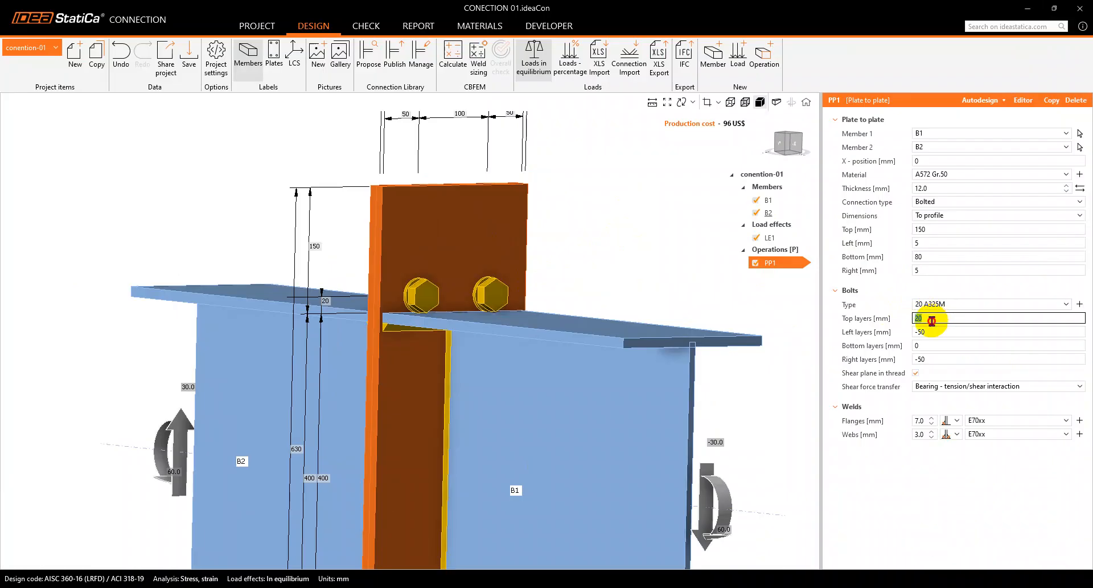
{"action": "type", "text": "30"}
{"action": "key", "text": "Tab"}
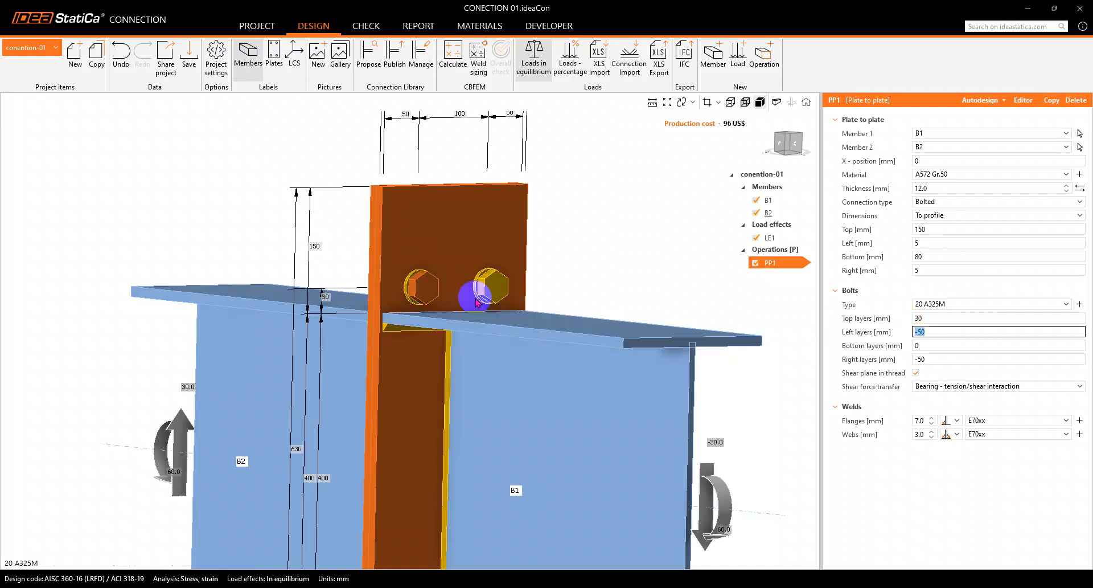
- Set the top bolt layer offset to 50 mm and inspect the bolts on the whole plate
{"action": "left_click", "coordinate": [890, 320]}
{"action": "type", "text": "50"}
{"action": "key", "text": "Tab"}
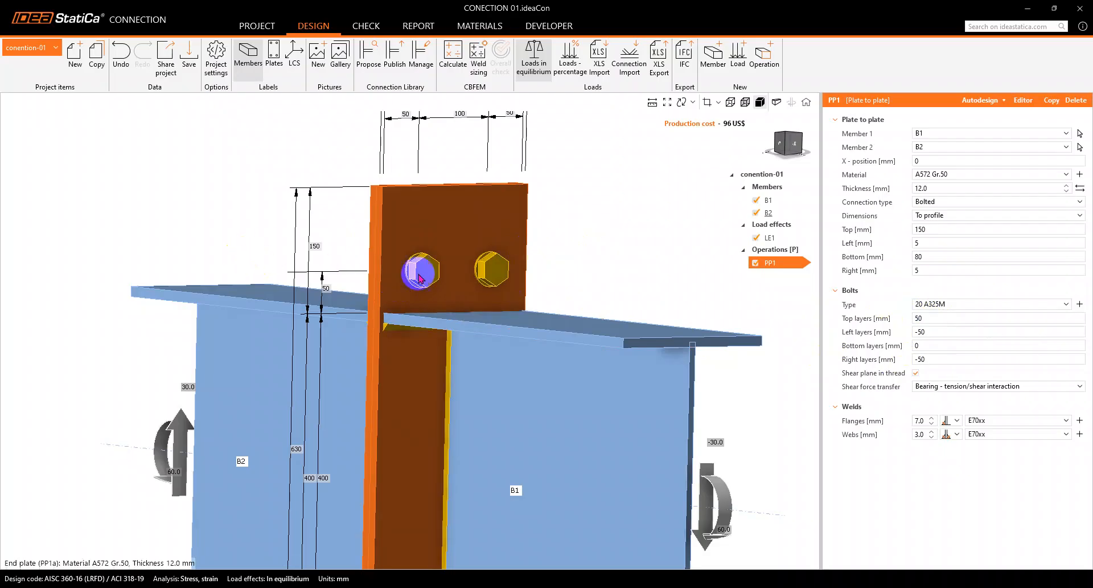
{"action": "right_click_drag", "start_coordinate": [420, 278], "coordinate": [366, 261]}
{"action": "right_click_drag", "start_coordinate": [313, 292], "coordinate": [405, 242]}
{"action": "scroll", "coordinate": [420, 237], "scroll_direction": "down", "scroll_amount": 2}
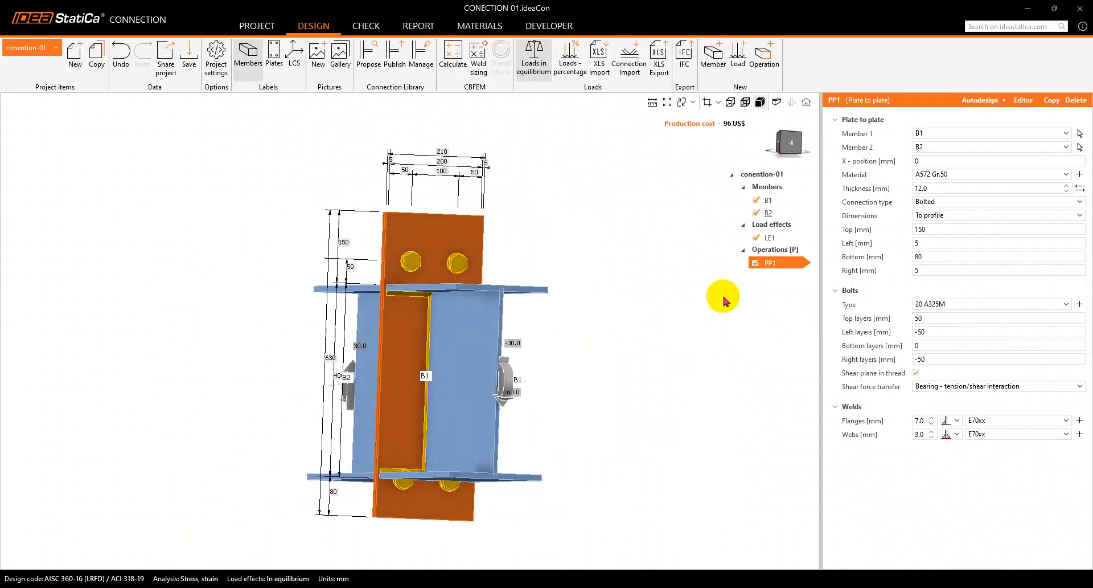
- Extend the top bolt layers to 50 -130, and repeat the 130 mm spacing for one more row
{"action": "left_click", "coordinate": [938, 321]}
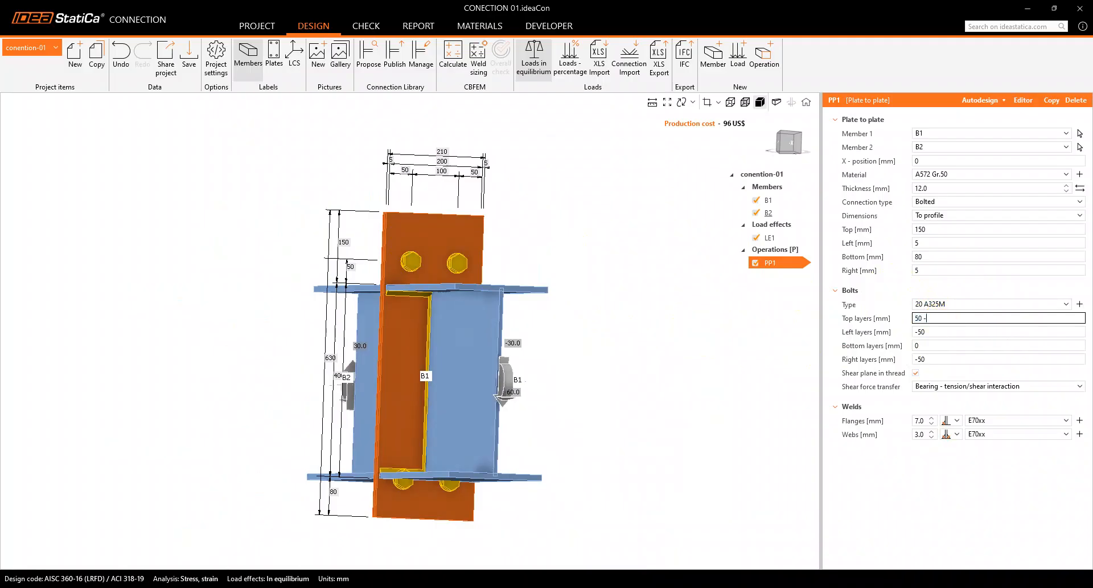
{"action": "left_click", "coordinate": [939, 331]}
{"action": "right_click_drag", "start_coordinate": [597, 373], "coordinate": [452, 325]}
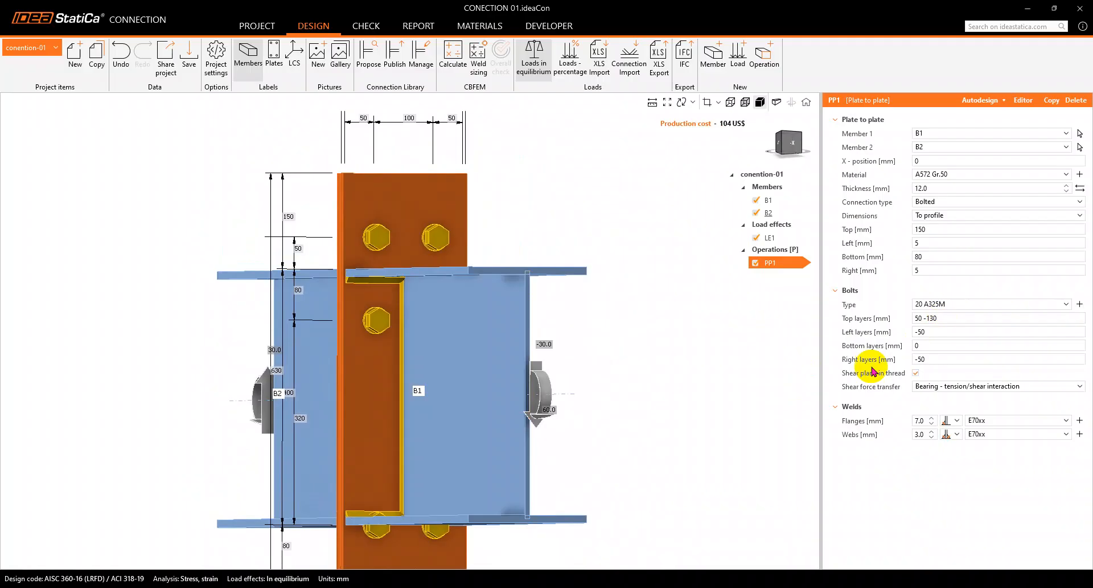
{"action": "left_click", "coordinate": [942, 317]}
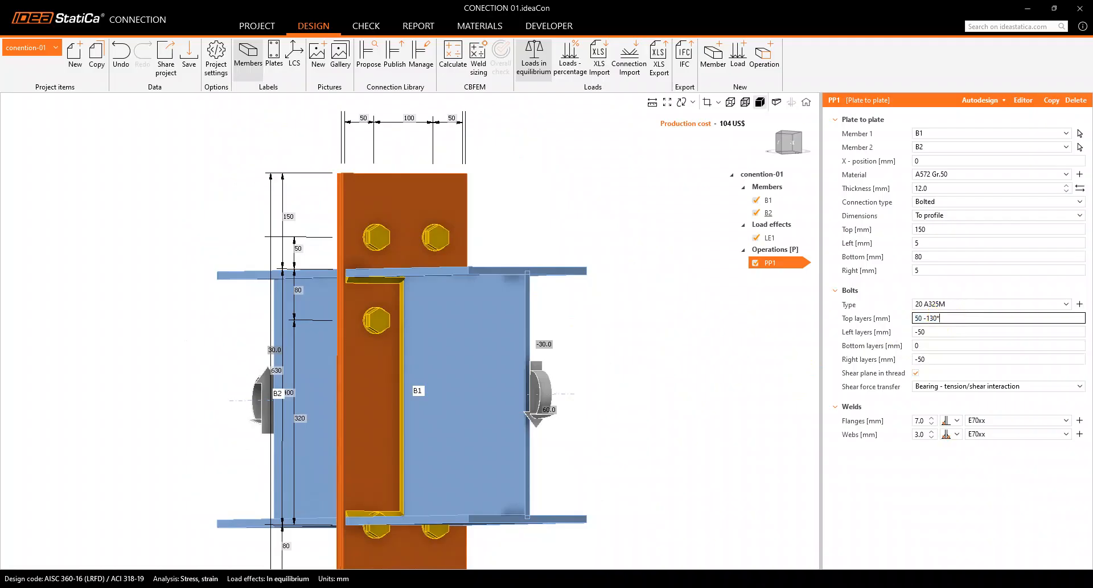
{"action": "key", "text": "Return"}
{"action": "right_click_drag", "start_coordinate": [648, 333], "coordinate": [402, 306]}
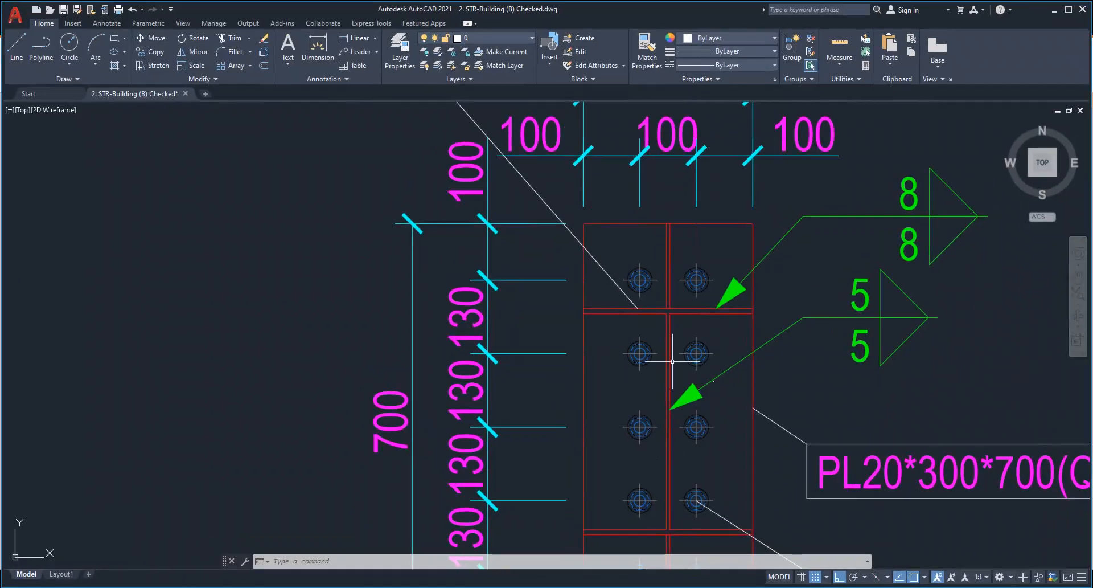
- Examine the bolt rows along the full height of the plate in section B-B in AutoCAD
{"action": "middle_click_drag", "start_coordinate": [647, 427], "coordinate": [569, 292]}
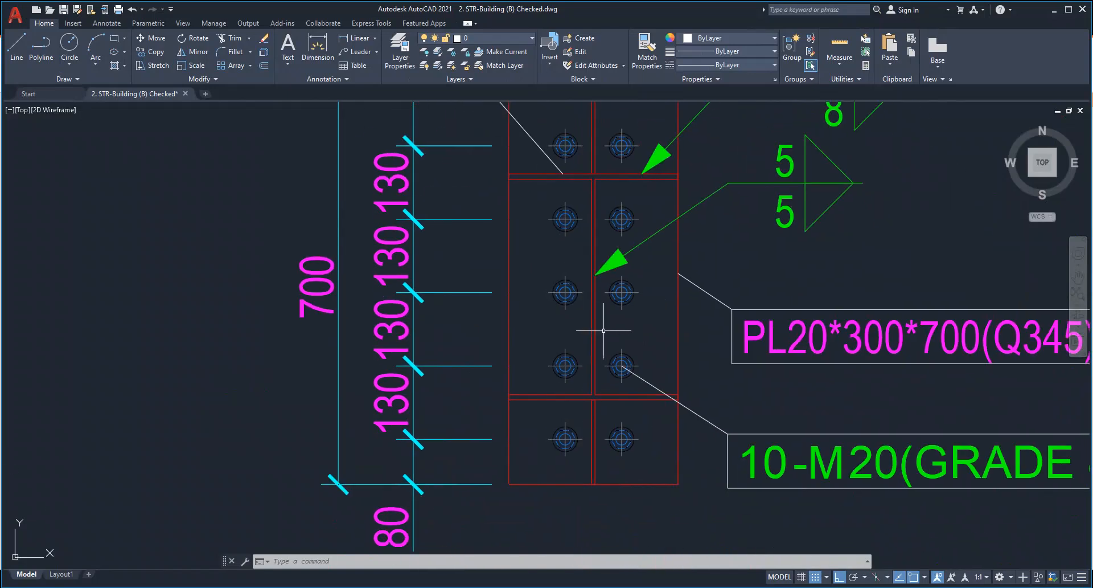
{"action": "middle_click_drag", "start_coordinate": [603, 330], "coordinate": [594, 358]}
{"action": "scroll", "coordinate": [579, 361], "scroll_direction": "down", "scroll_amount": 2}
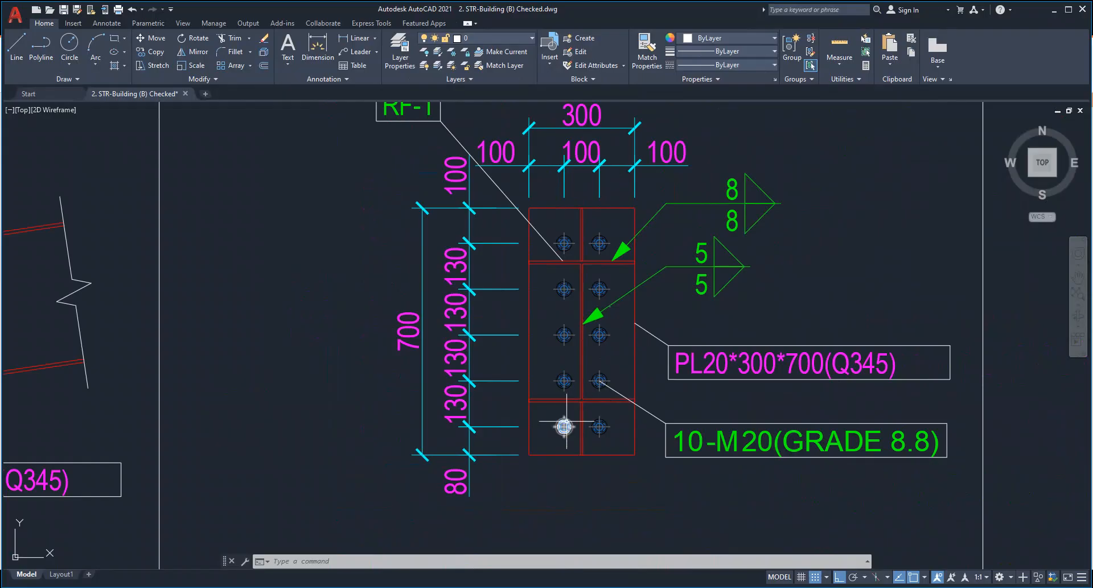
- Return to IDEA StatiCa, try top bolt layers of 50 -130*4, and set them to 50 -130*3
{"action": "left_click", "coordinate": [1050, 11]}
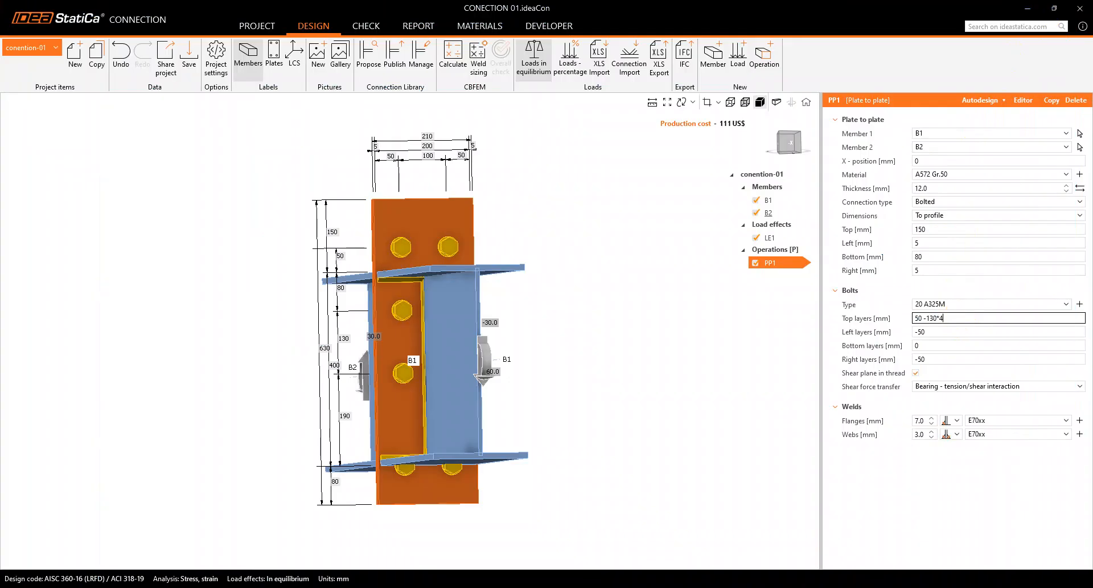
{"action": "key", "text": "Tab"}
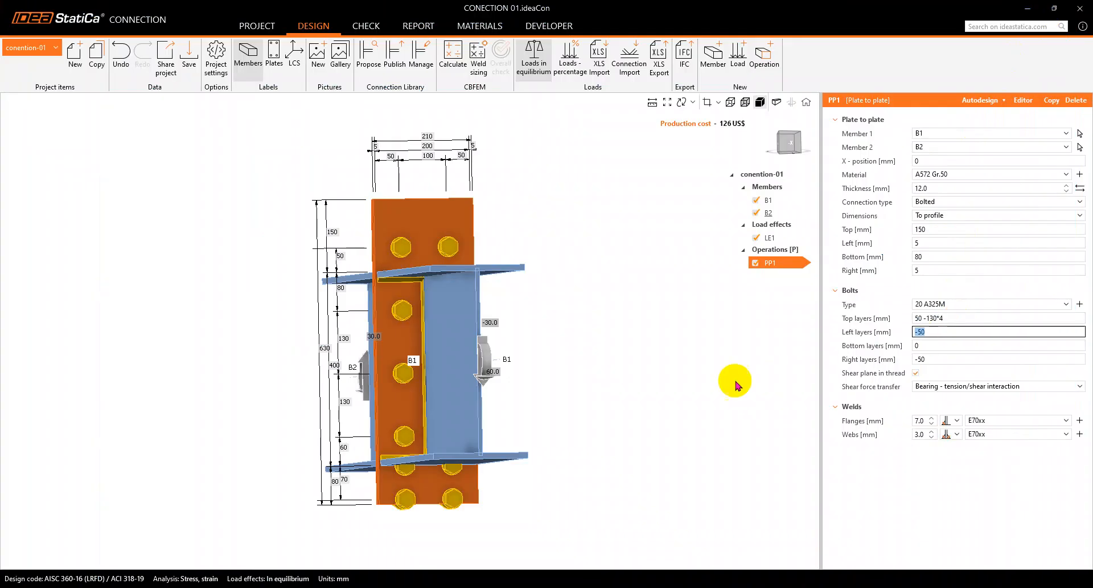
{"action": "double_click", "coordinate": [957, 319]}
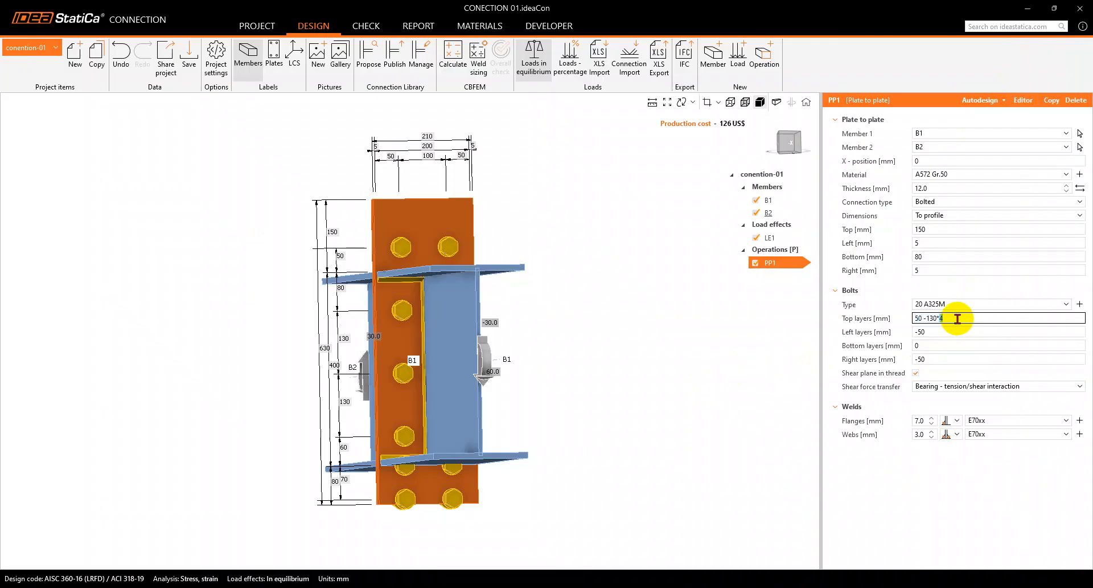
{"action": "key", "text": "Tab"}
{"action": "left_click", "coordinate": [718, 356]}
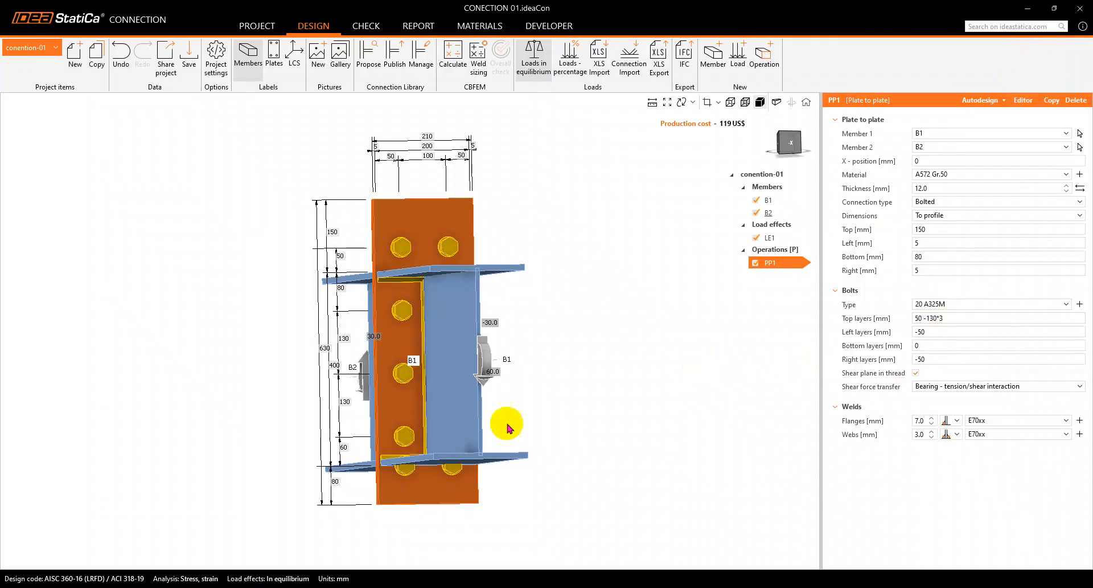
{"action": "scroll", "coordinate": [406, 421], "scroll_direction": "up", "scroll_amount": 3}
{"action": "right_click_drag", "start_coordinate": [430, 422], "coordinate": [423, 425]}
{"action": "right_click_drag", "start_coordinate": [427, 403], "coordinate": [419, 473]}
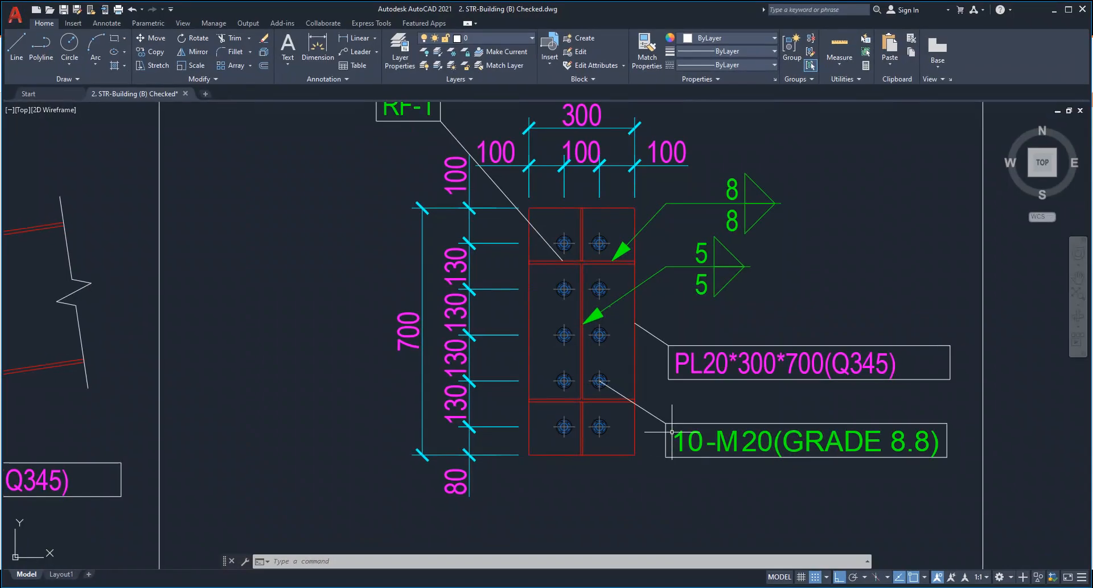
- Switch to AutoCAD and measure the vertical distance from the lower flange to the plate's bottom edge in section B-B
{"action": "type", "text": "ST"}
{"action": "key", "text": "Return"}
{"action": "scroll", "coordinate": [534, 434], "scroll_direction": "up", "scroll_amount": 2}
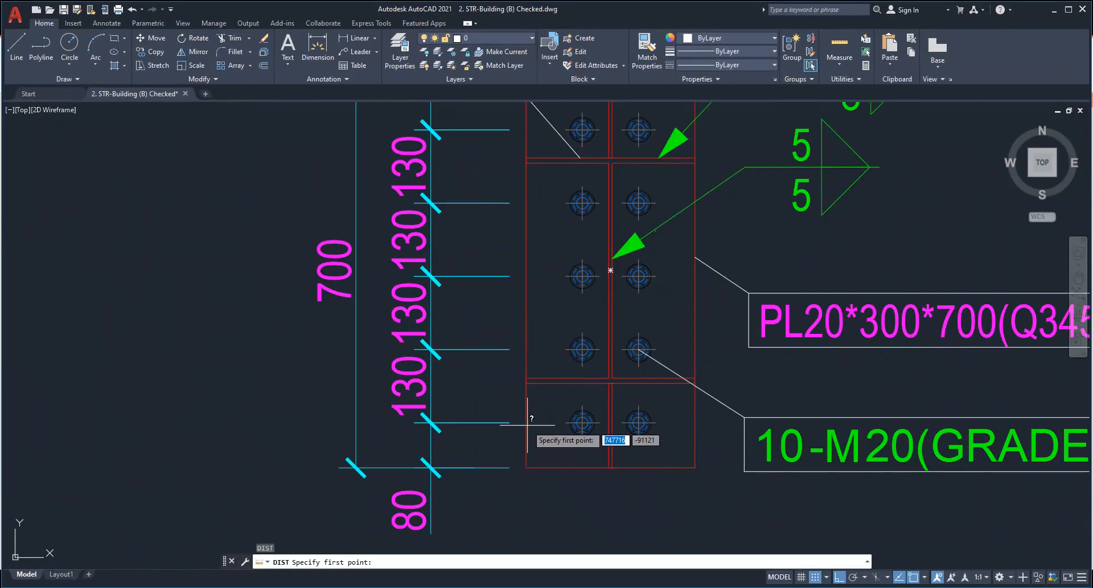
{"action": "left_click", "coordinate": [526, 382]}
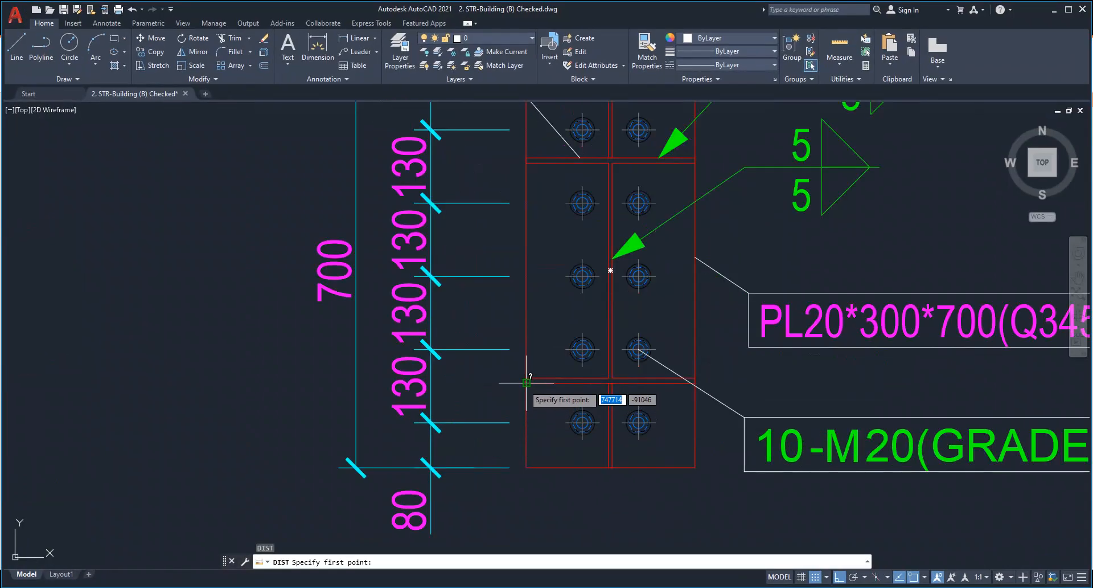
{"action": "left_click", "coordinate": [525, 467]}
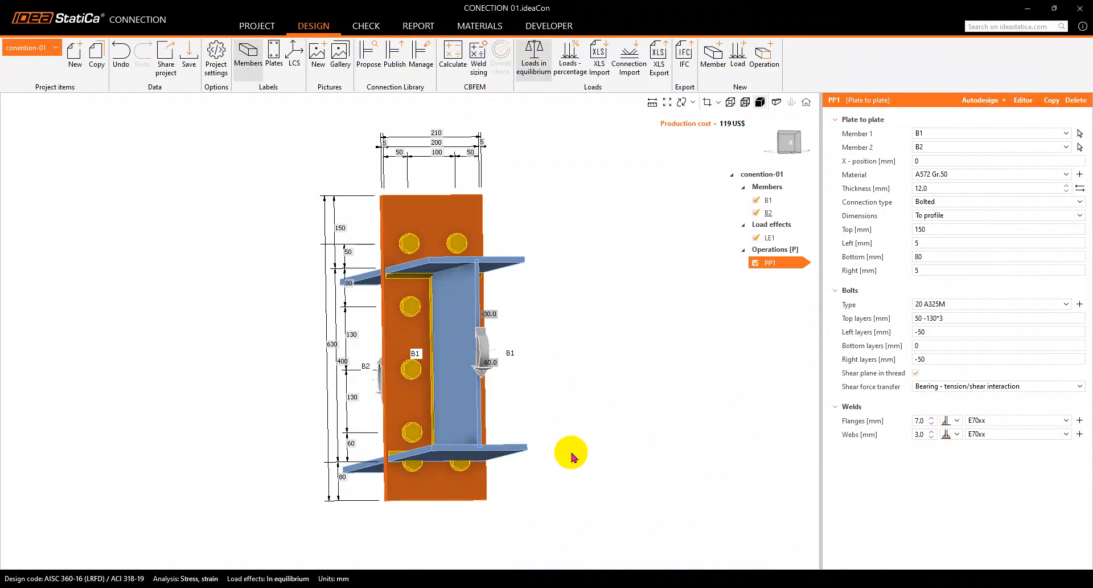
- In IDEA StatiCa, set the end plate's bottom extension beyond the profile to 150 mm
{"action": "left_click", "coordinate": [930, 255]}
{"action": "type", "text": "150"}
{"action": "key", "text": "Return"}
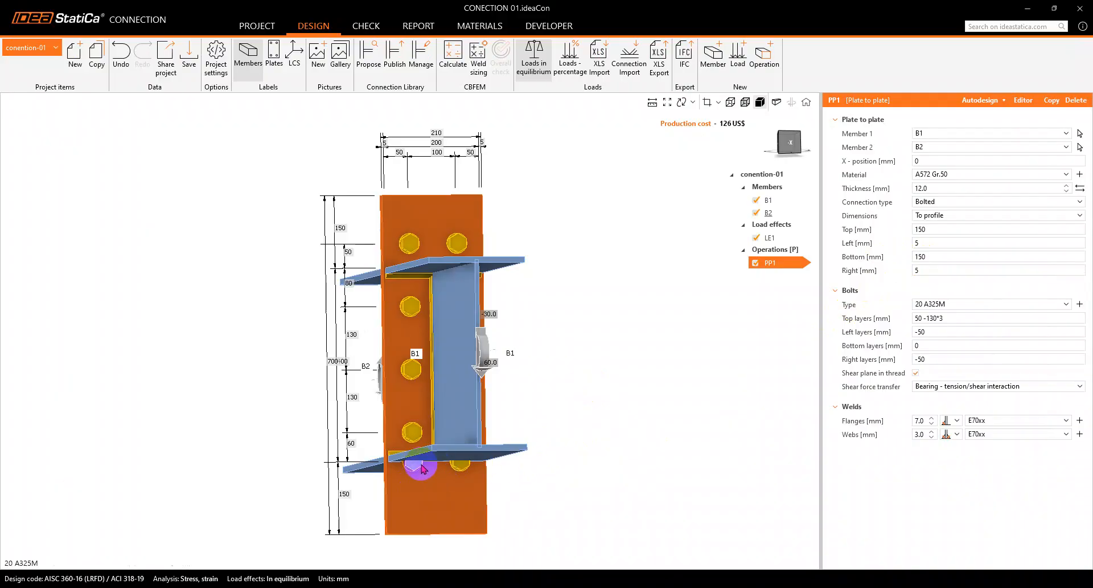
- Try bottom bolt layers of -80 for the end plate, and set them to 80
{"action": "left_click", "coordinate": [940, 345]}
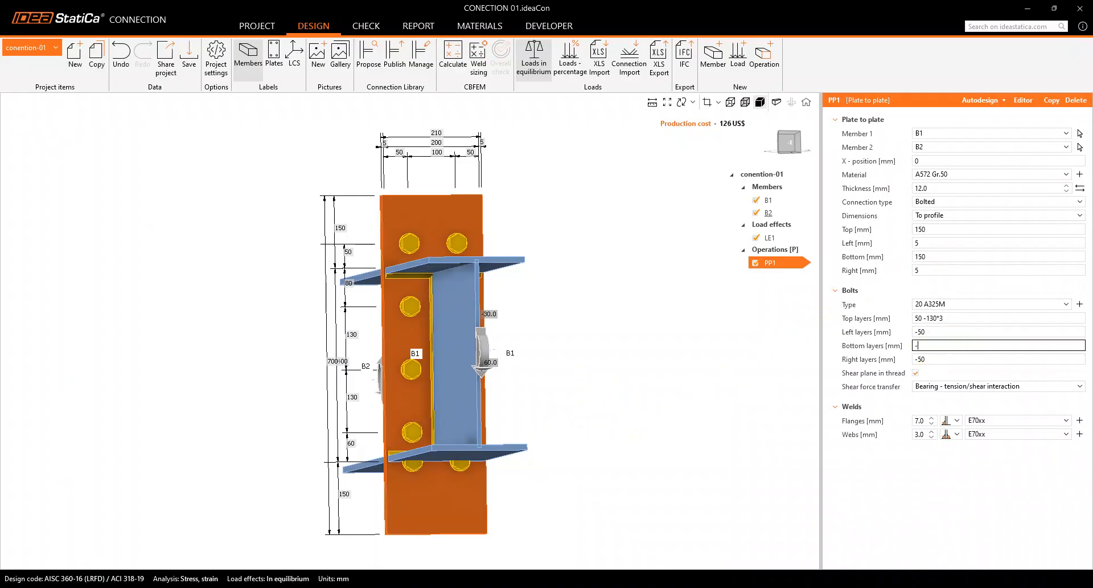
{"action": "key", "text": "Tab"}
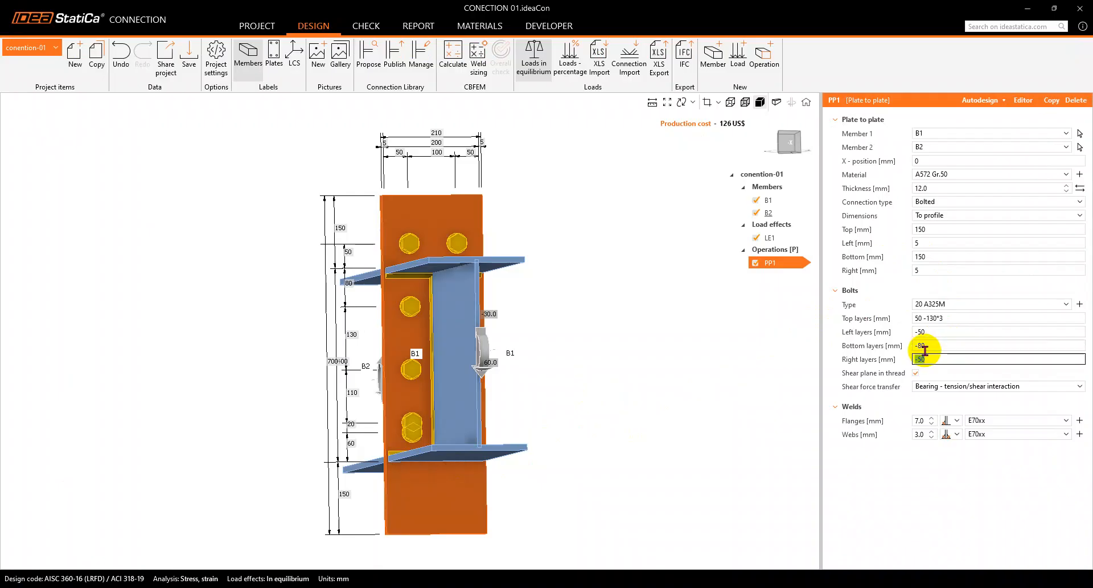
{"action": "left_click", "coordinate": [931, 346]}
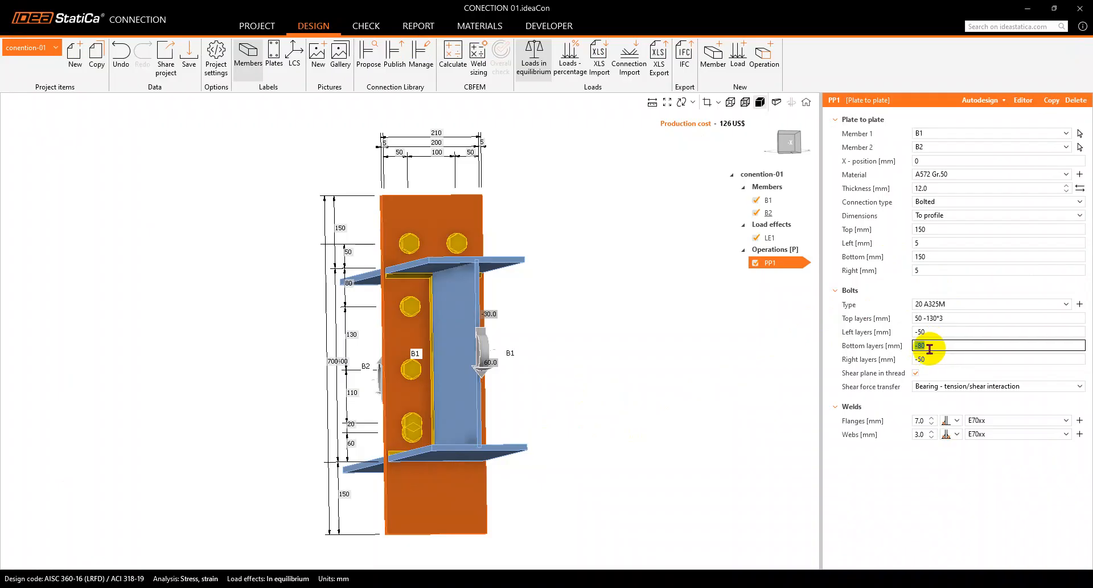
{"action": "key", "text": "Tab"}
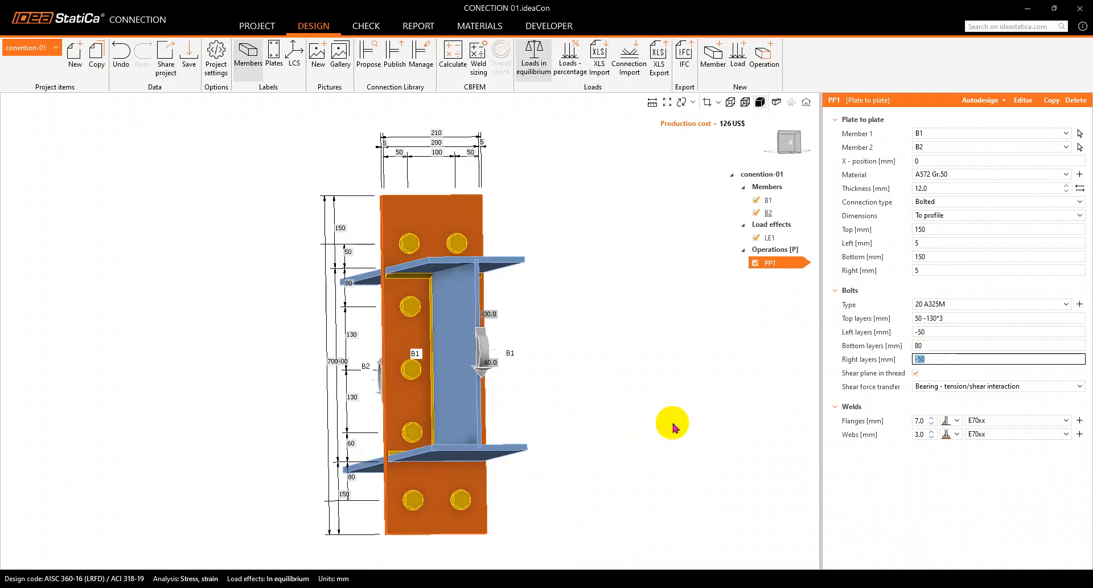
{"action": "right_click_drag", "start_coordinate": [413, 432], "coordinate": [432, 369]}
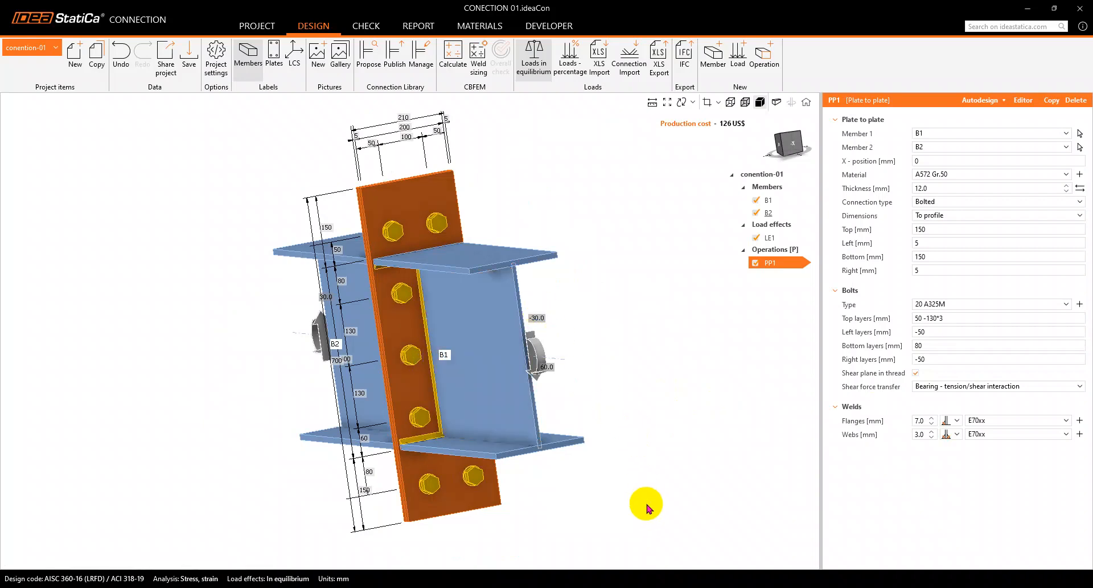
- Switch to AutoCAD and examine the plate and bolt callouts of section B-B
{"action": "mouse_move", "coordinate": [660, 586]}
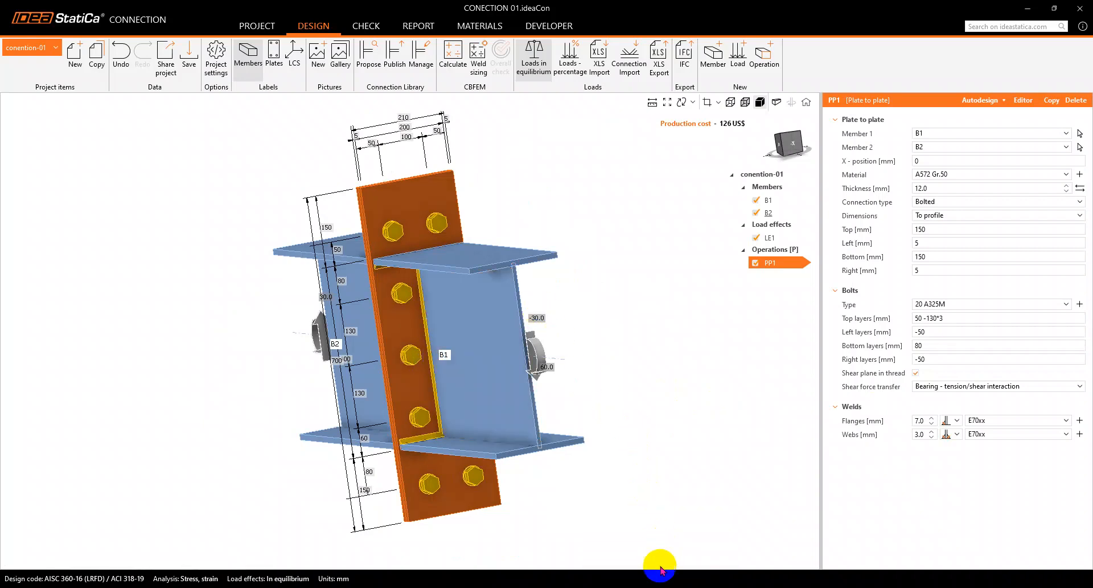
{"action": "left_click", "coordinate": [660, 587]}
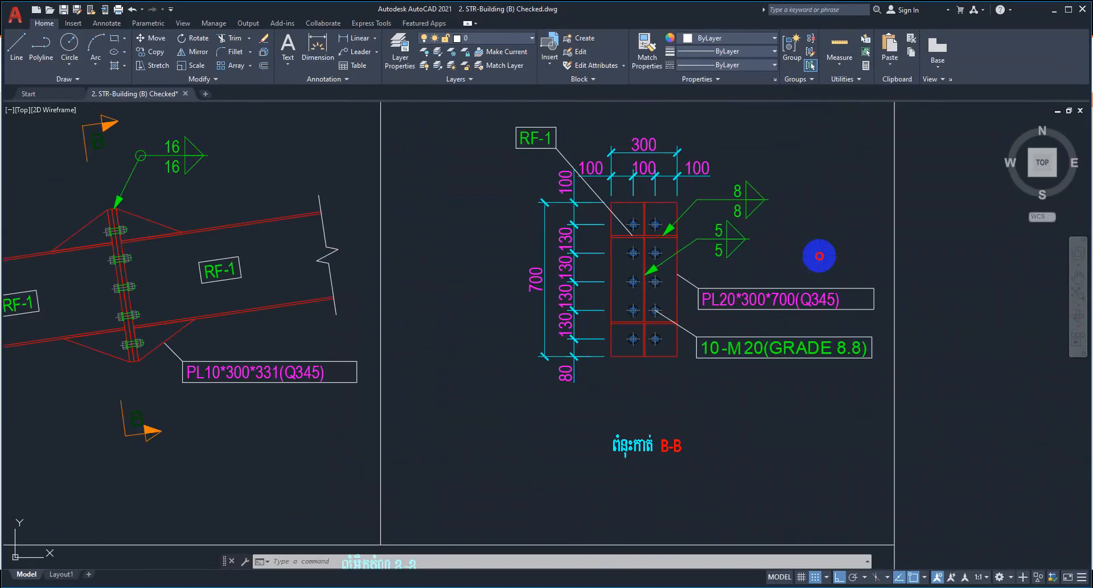
{"action": "double_click", "coordinate": [819, 256]}
{"action": "middle_click_drag", "start_coordinate": [830, 235], "coordinate": [824, 244]}
{"action": "double_click", "coordinate": [818, 249]}
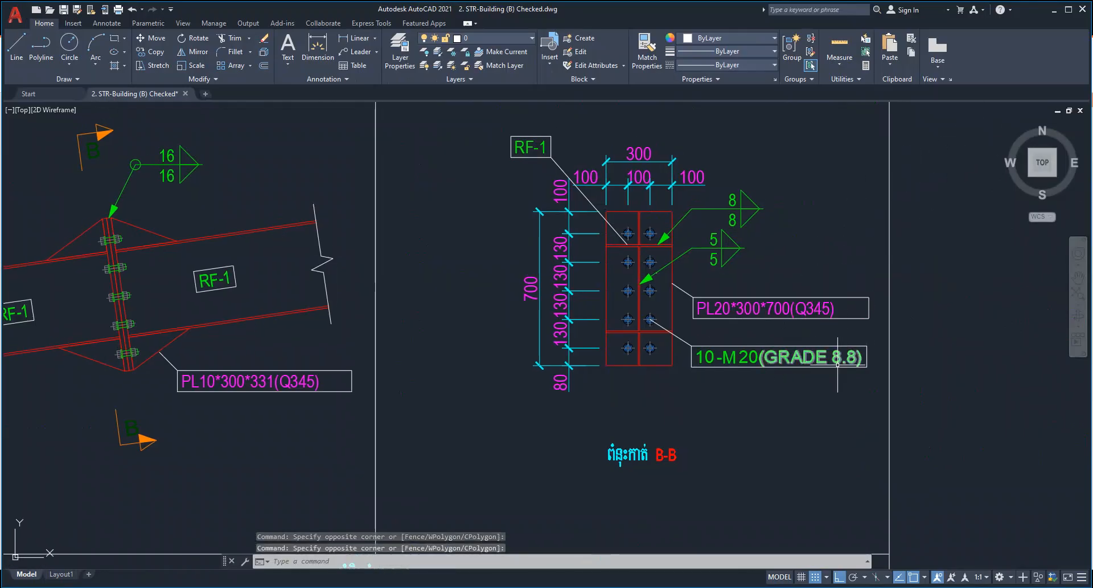
{"action": "double_click", "coordinate": [824, 403]}
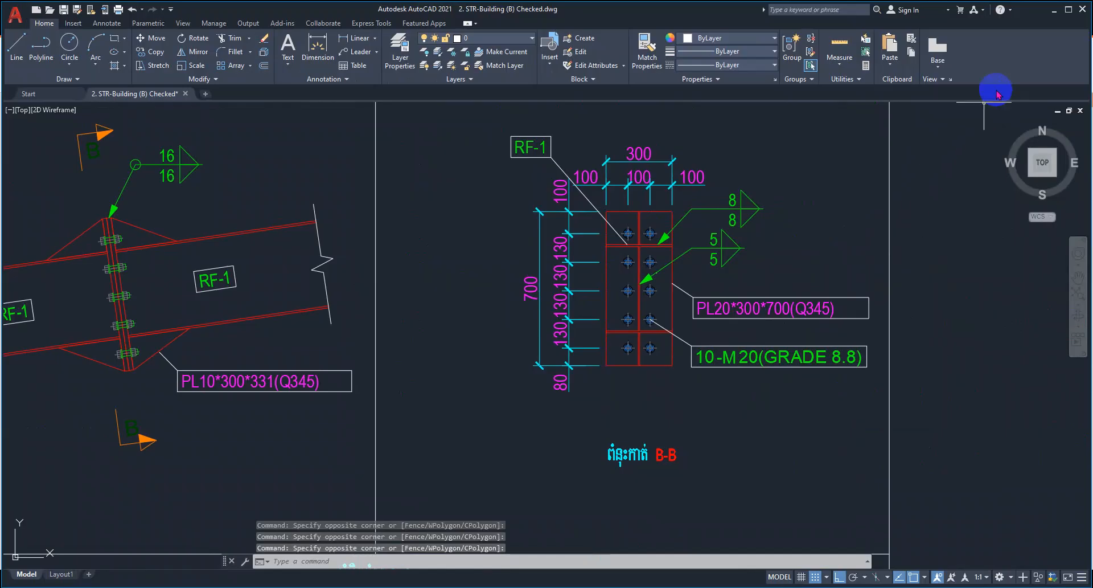
- Return to IDEA StatiCa and set the end plate thickness to 20 mm
{"action": "left_click", "coordinate": [1053, 10]}
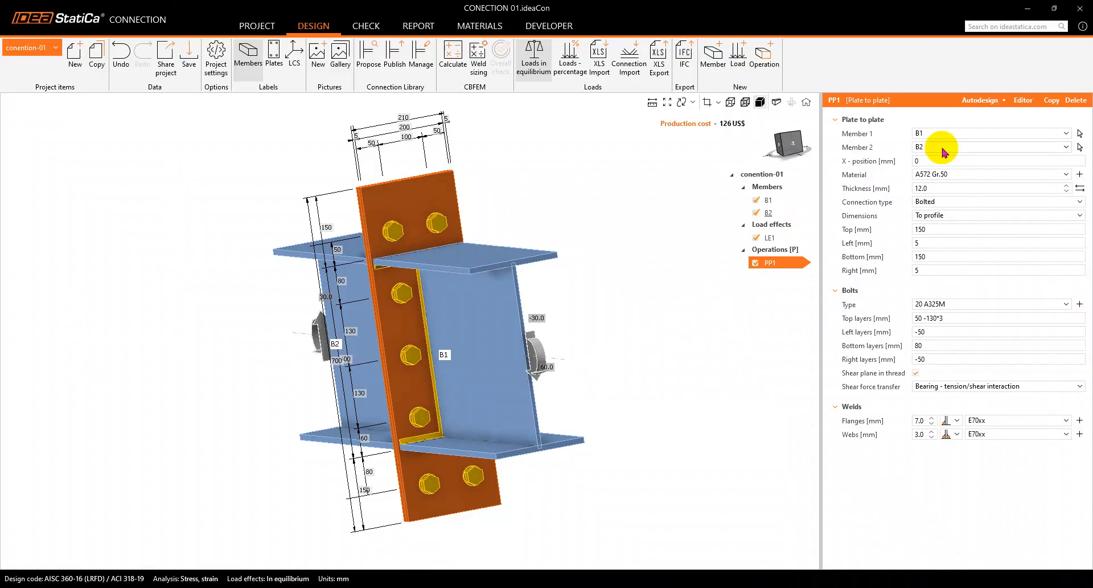
{"action": "left_click", "coordinate": [846, 188]}
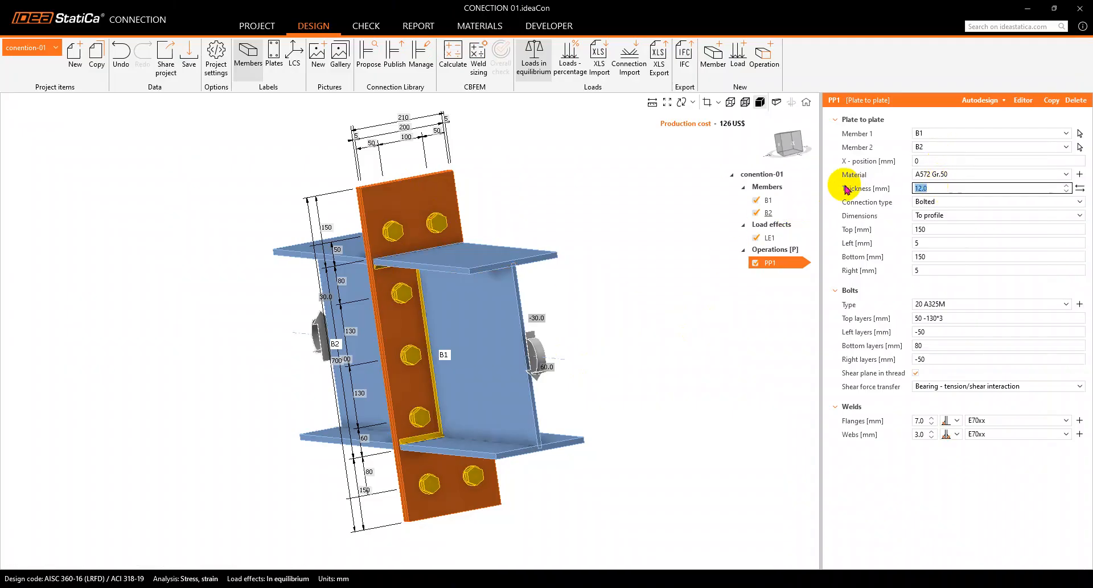
{"action": "type", "text": "20"}
{"action": "key", "text": "Tab"}
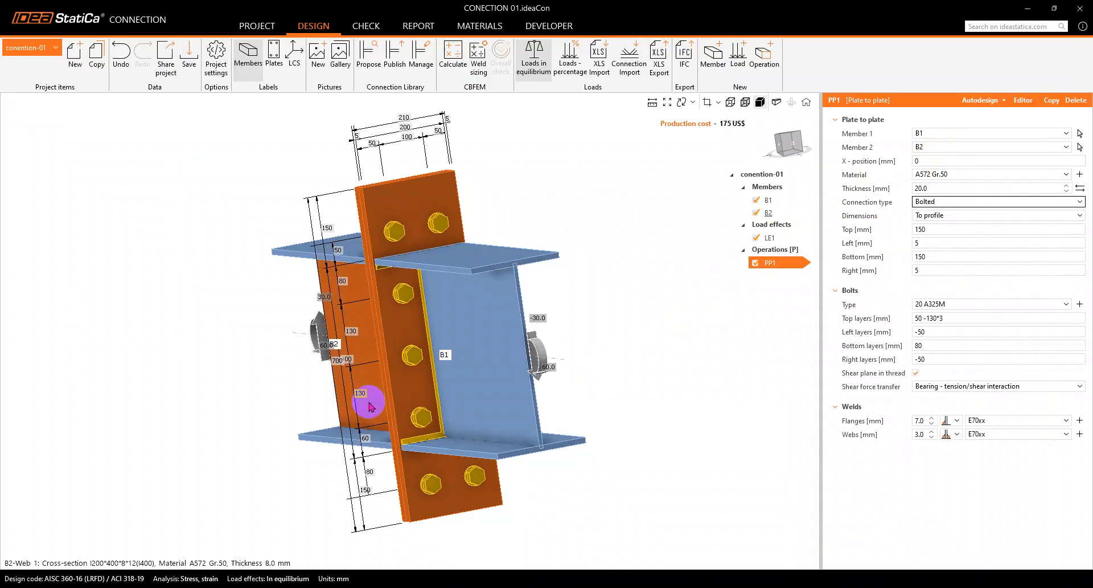
{"action": "left_click", "coordinate": [402, 258]}
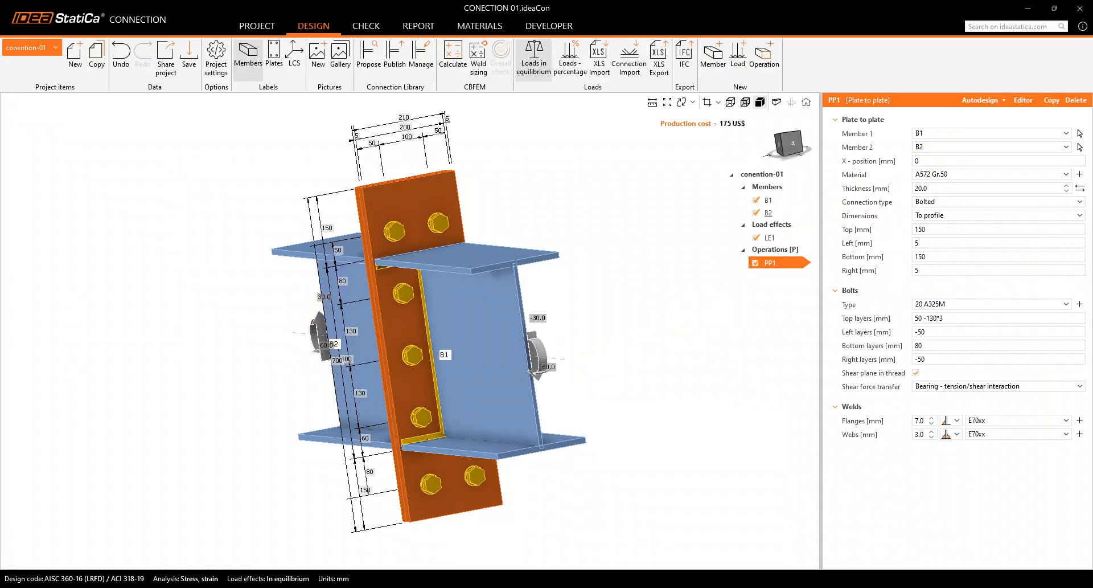
- Open the bolt assembly library for the plate's bolt type and compare the A325M and A490M grades
{"action": "key", "text": "alt+Tab"}
{"action": "key", "text": "alt+Tab"}
{"action": "left_click", "coordinate": [432, 231]}
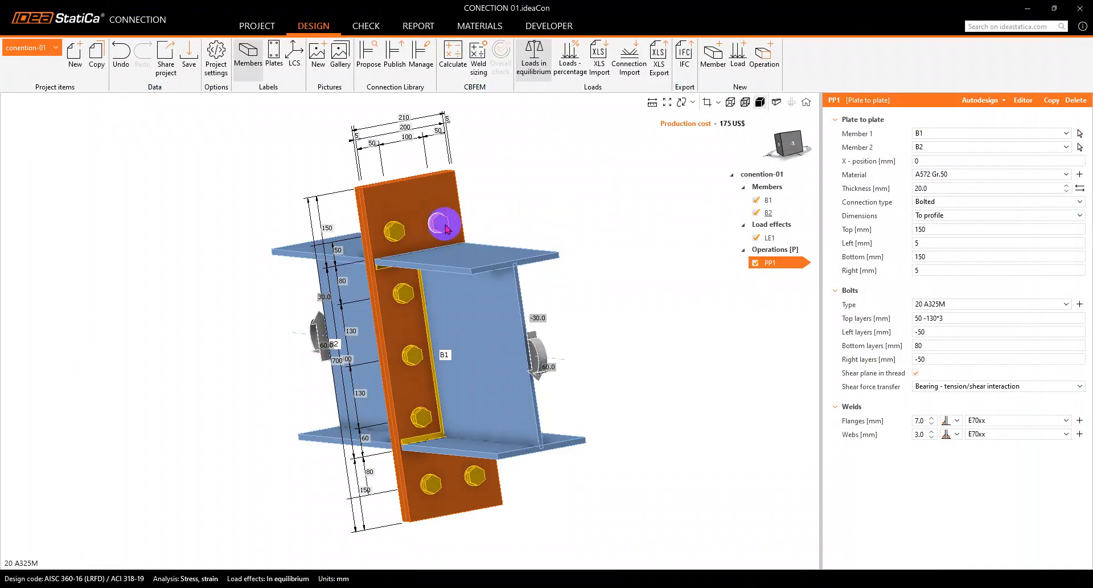
{"action": "left_click", "coordinate": [971, 305]}
{"action": "left_click", "coordinate": [971, 305]}
{"action": "left_click", "coordinate": [1079, 304]}
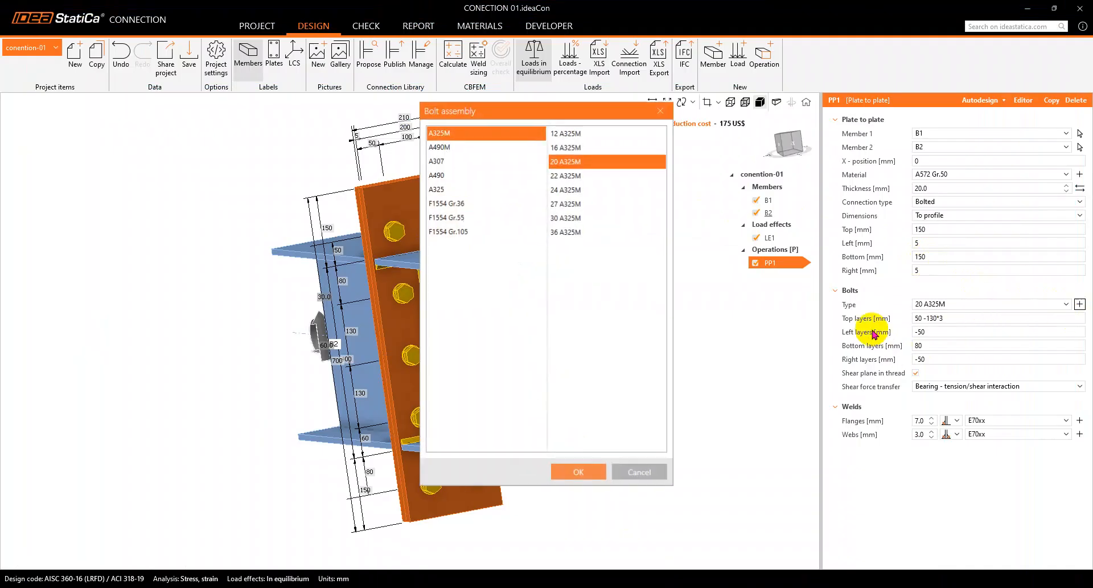
{"action": "left_click_drag", "start_coordinate": [493, 111], "coordinate": [572, 134]}
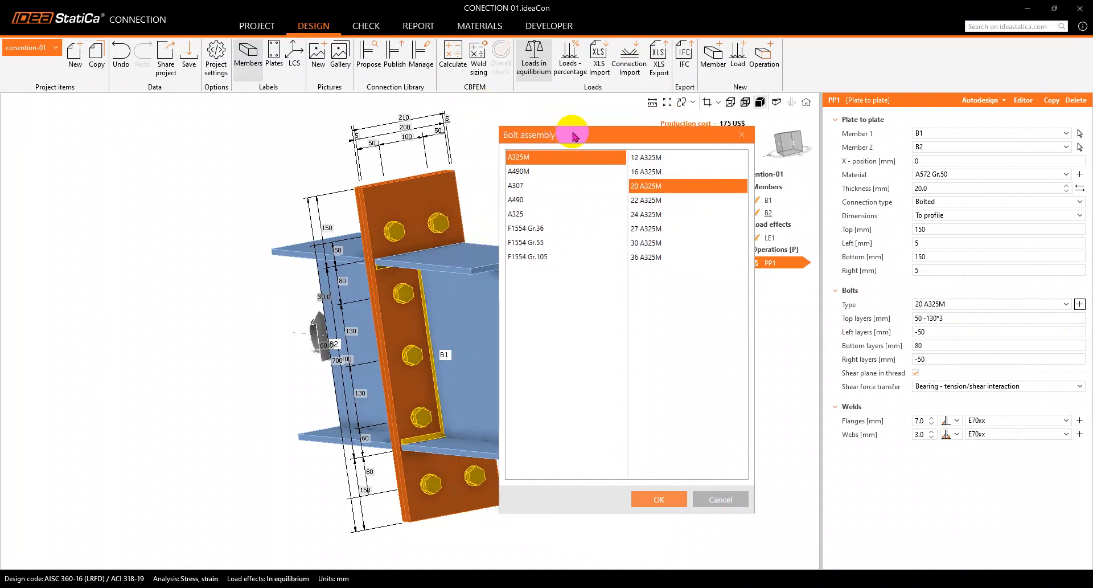
{"action": "left_click", "coordinate": [529, 171]}
{"action": "left_click", "coordinate": [534, 158]}
{"action": "left_click", "coordinate": [528, 171]}
{"action": "left_click", "coordinate": [535, 158]}
{"action": "left_click", "coordinate": [644, 185]}
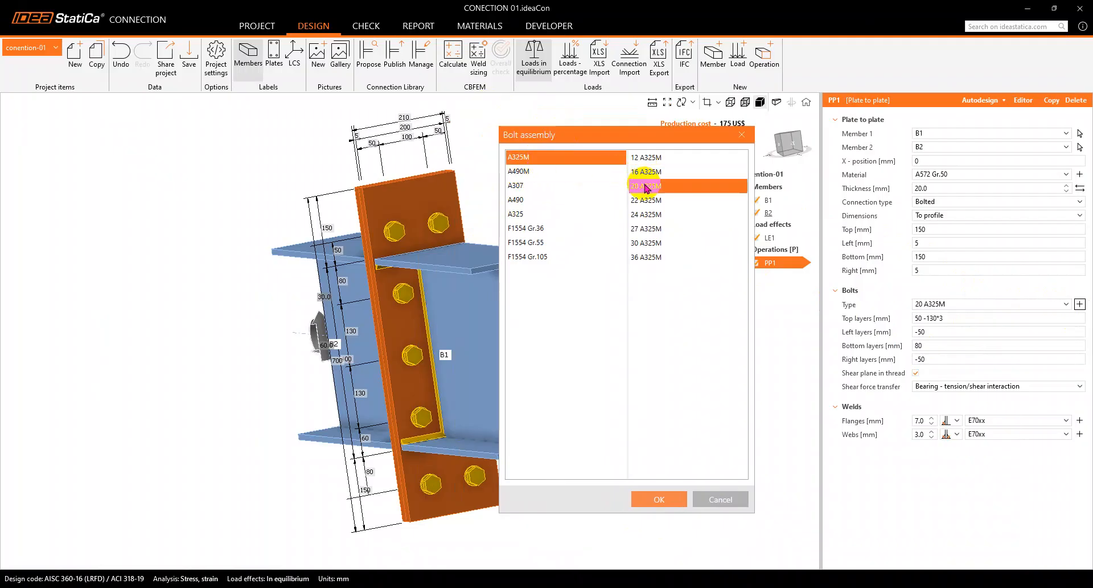
{"action": "left_click", "coordinate": [520, 170]}
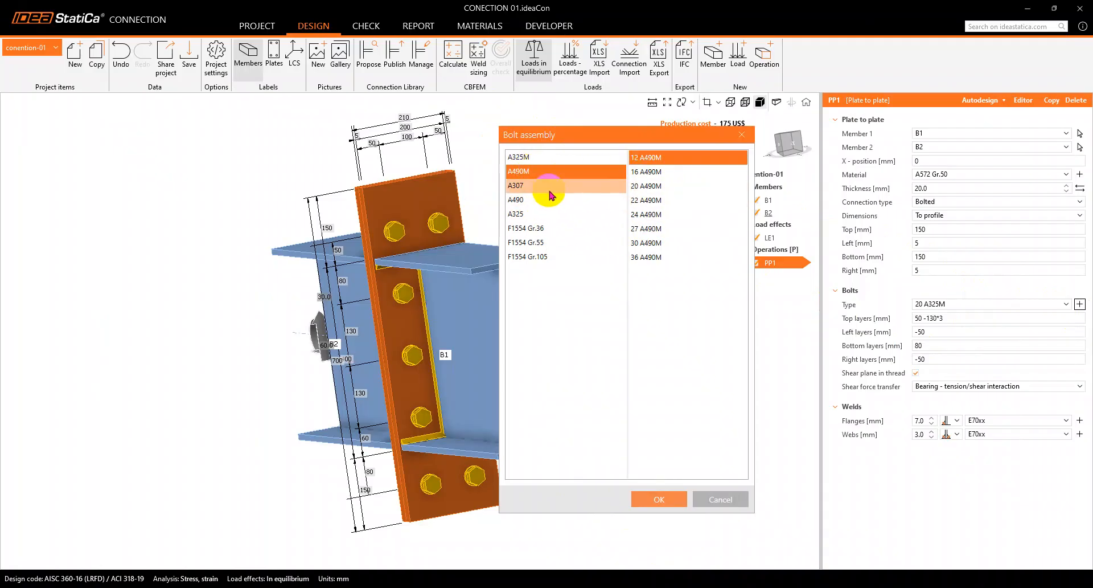
{"action": "left_click", "coordinate": [528, 159]}
{"action": "left_click", "coordinate": [533, 172]}
{"action": "left_click", "coordinate": [538, 157]}
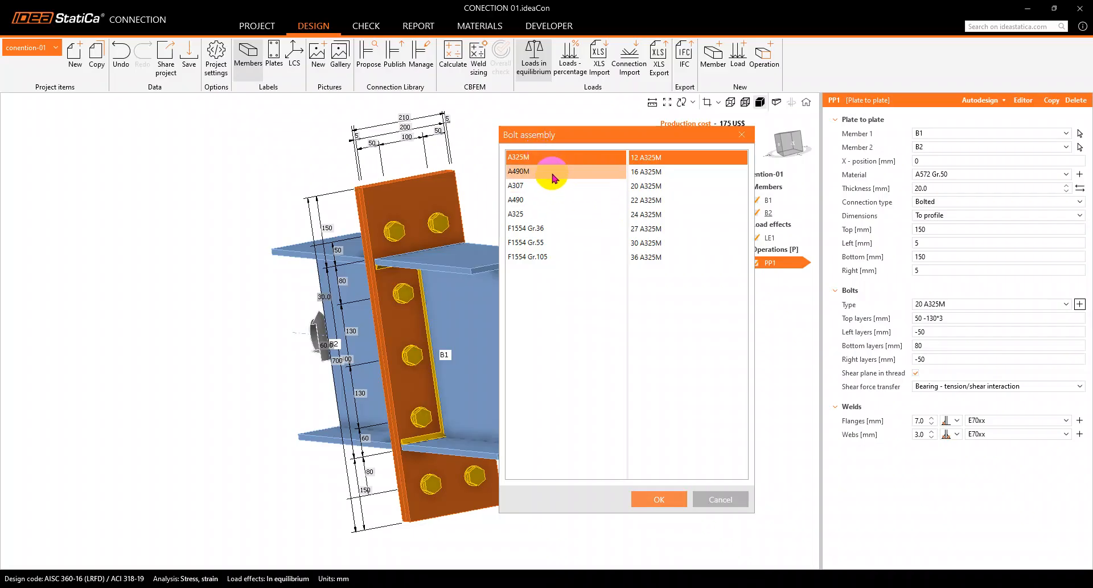
- Add the 20 A325M bolt assembly and assign it as the connection's bolt type
{"action": "left_click", "coordinate": [655, 185]}
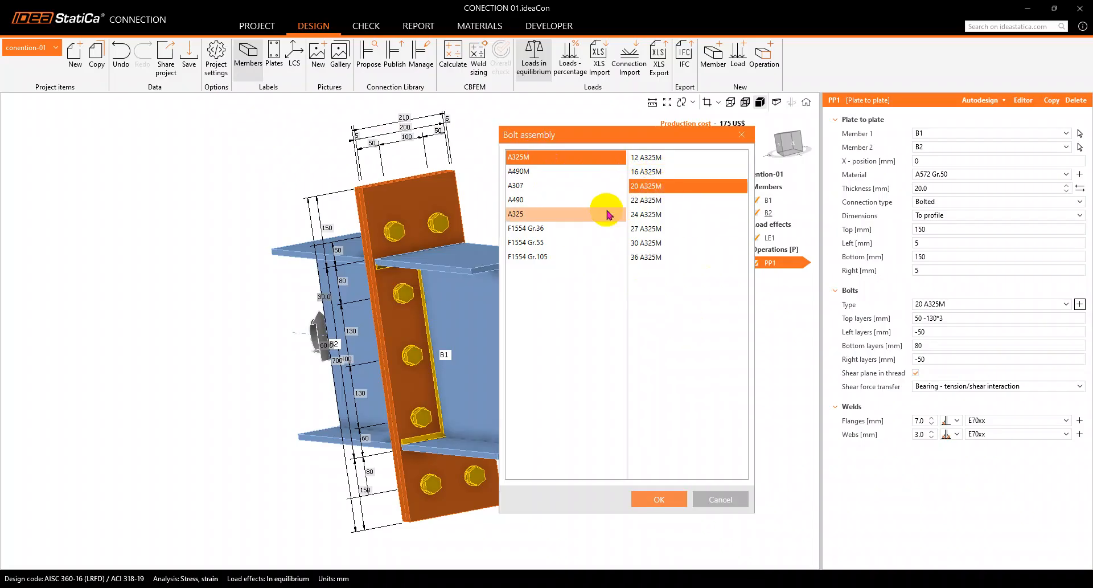
{"action": "left_click", "coordinate": [667, 509]}
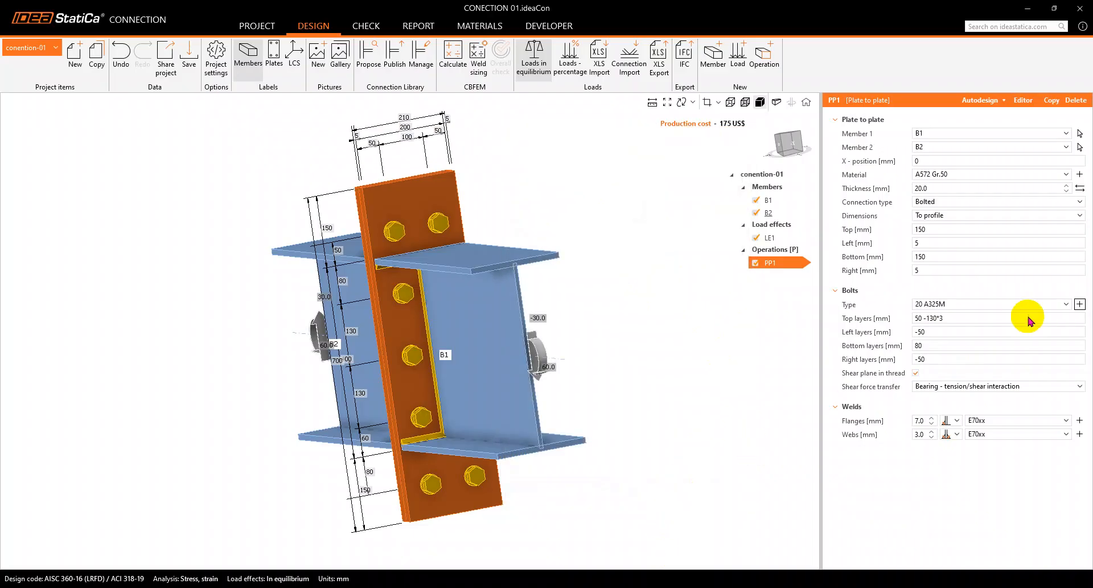
{"action": "left_click", "coordinate": [956, 308]}
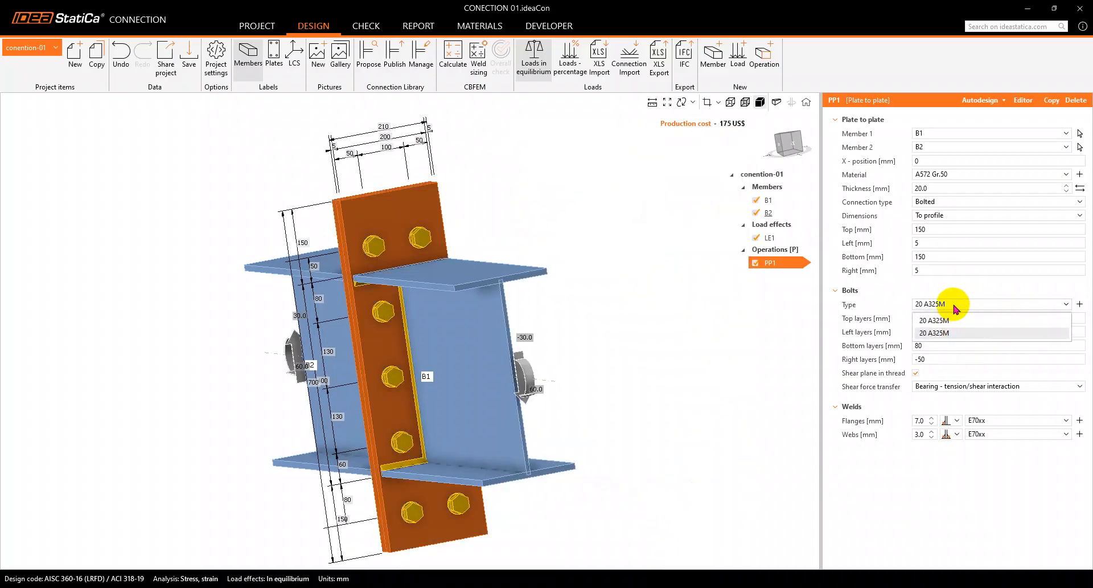
{"action": "left_click", "coordinate": [948, 333]}
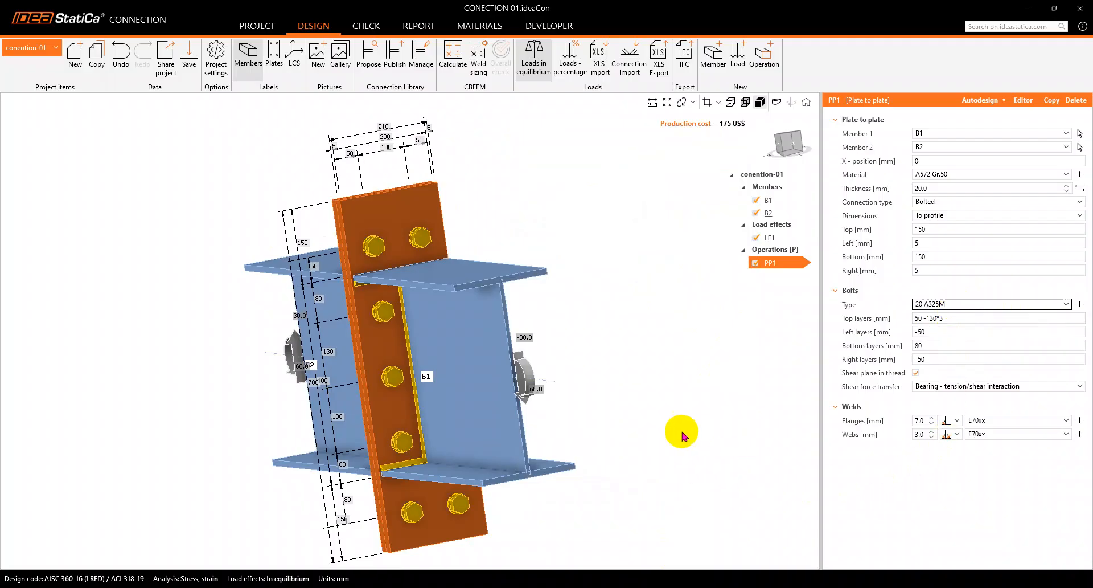
- Check the weld callouts in AutoCAD, and in IDEA StatiCa set 8 mm double fillet flange welds and 5 mm web welds
{"action": "right_click_drag", "start_coordinate": [538, 353], "coordinate": [488, 354]}
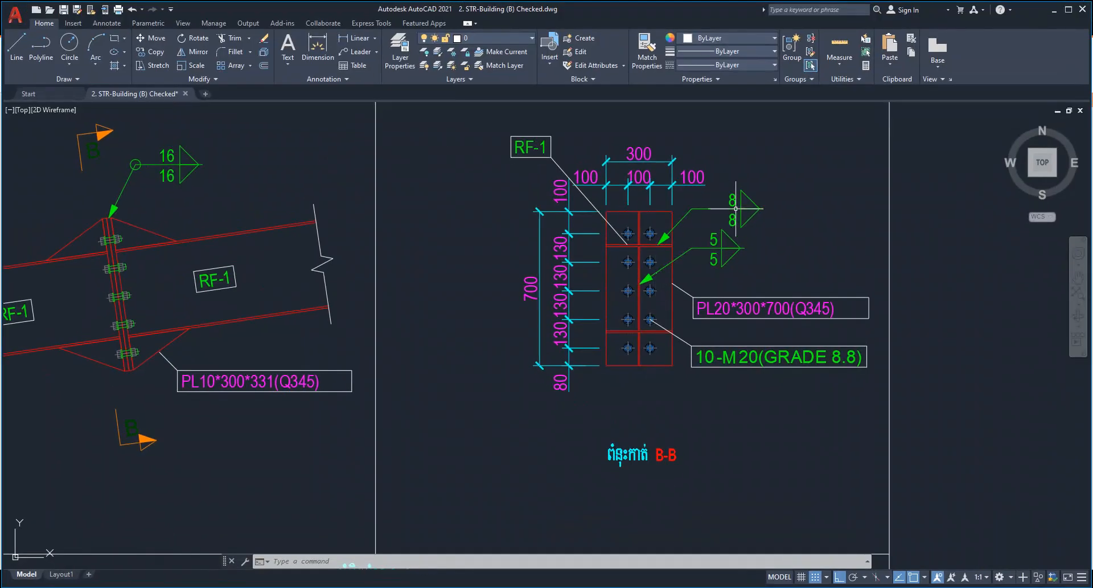
{"action": "left_click", "coordinate": [763, 176]}
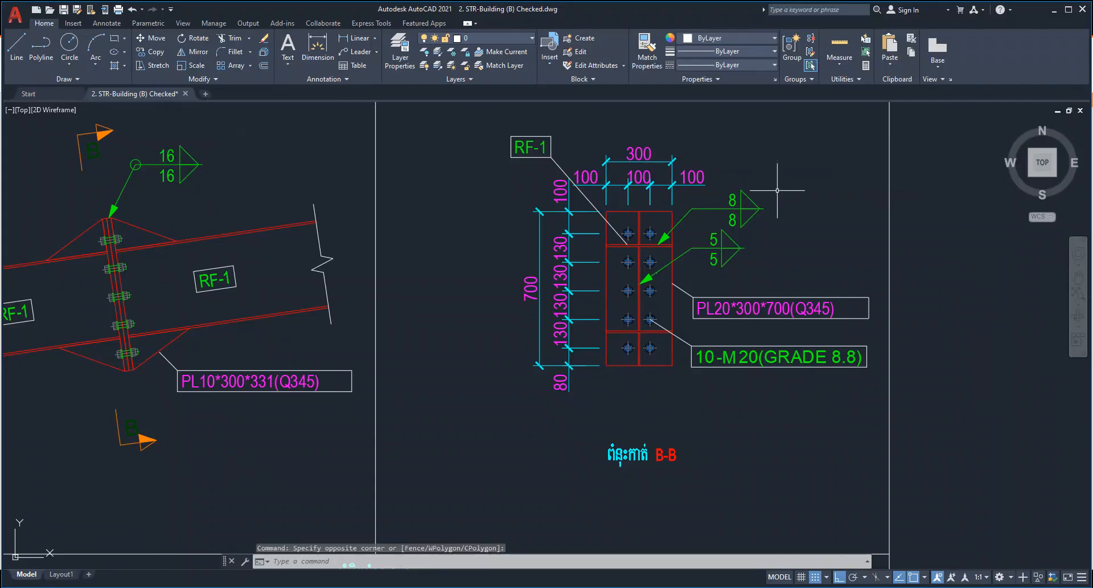
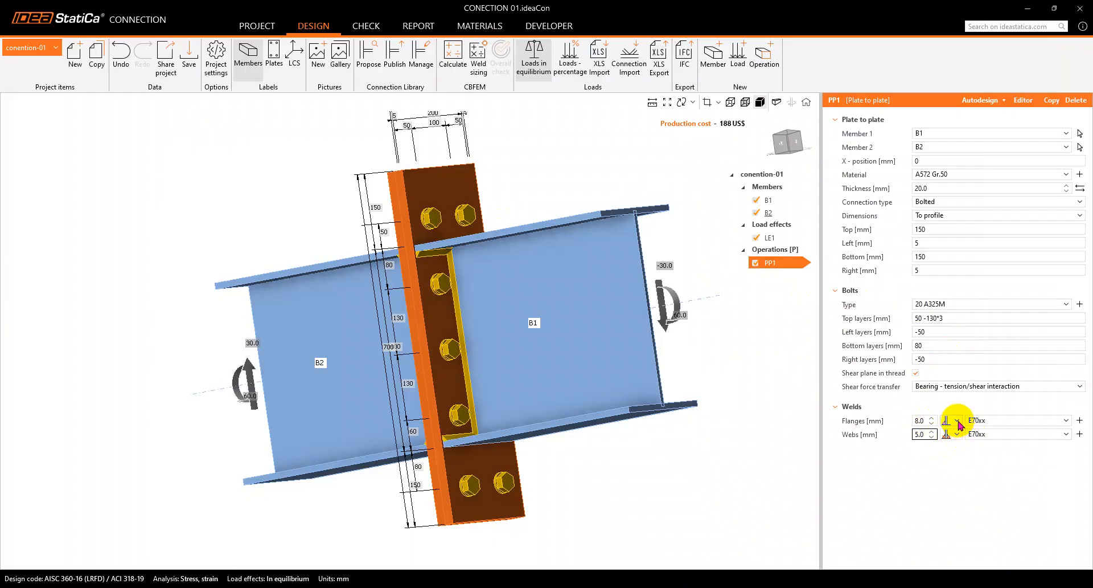
{"action": "left_click", "coordinate": [958, 421]}
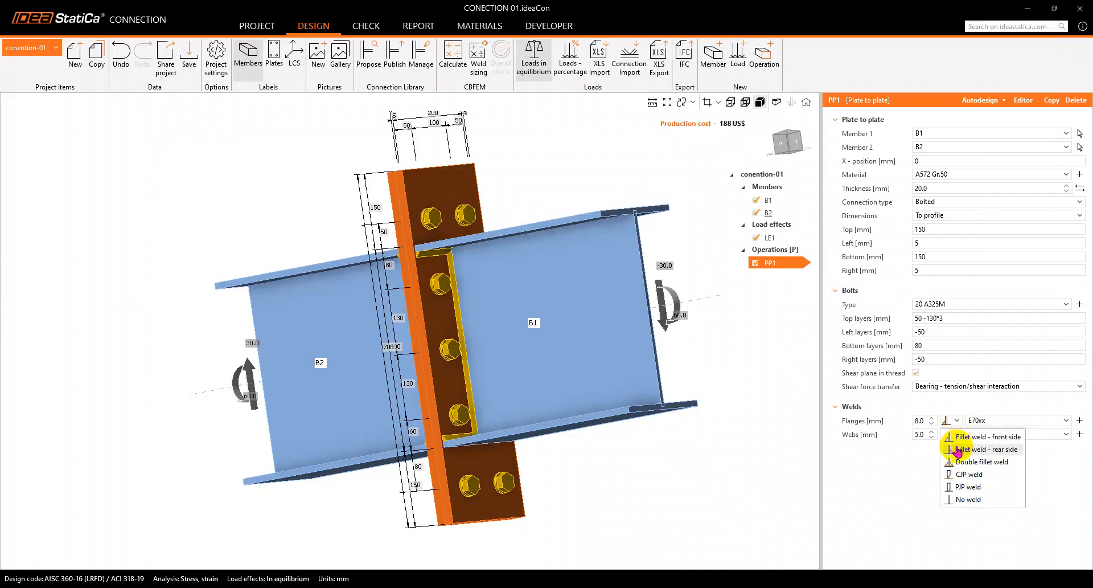
{"action": "left_click", "coordinate": [905, 470]}
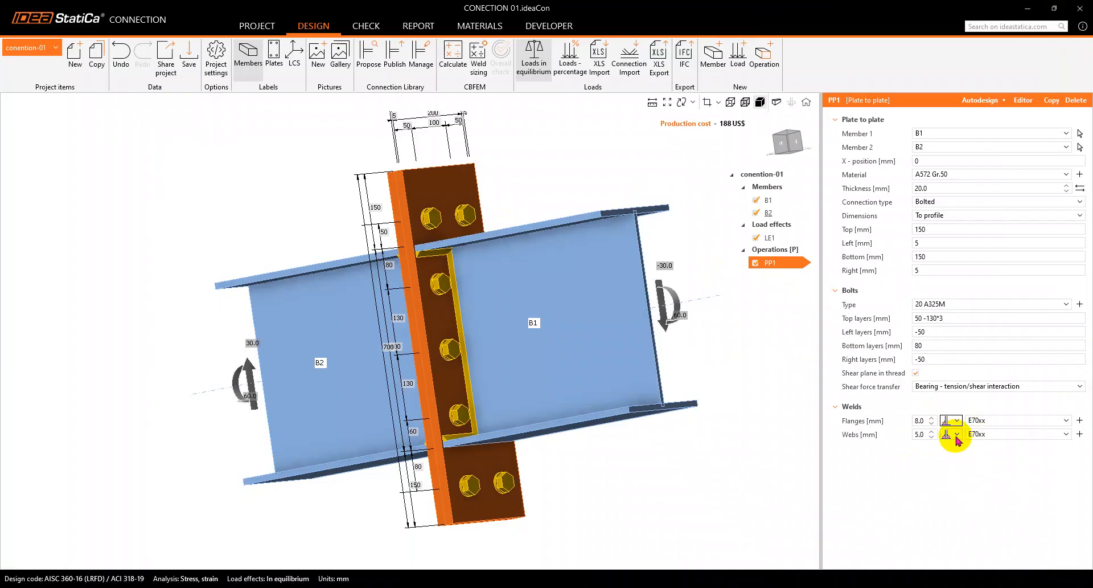
{"action": "right_click_drag", "start_coordinate": [547, 364], "coordinate": [569, 382]}
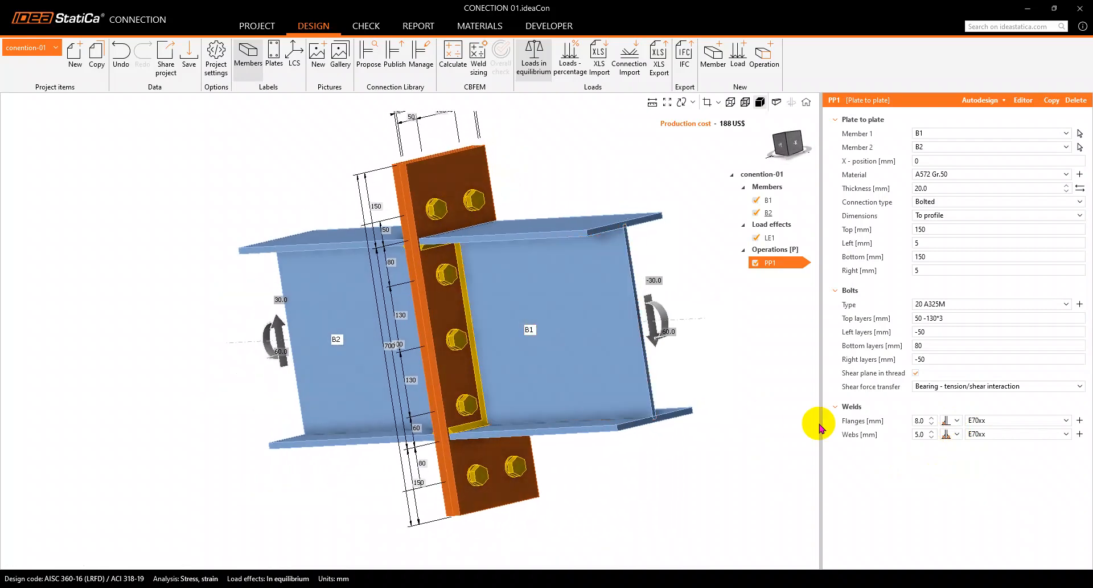
{"action": "left_click", "coordinate": [956, 424]}
{"action": "left_click", "coordinate": [978, 464]}
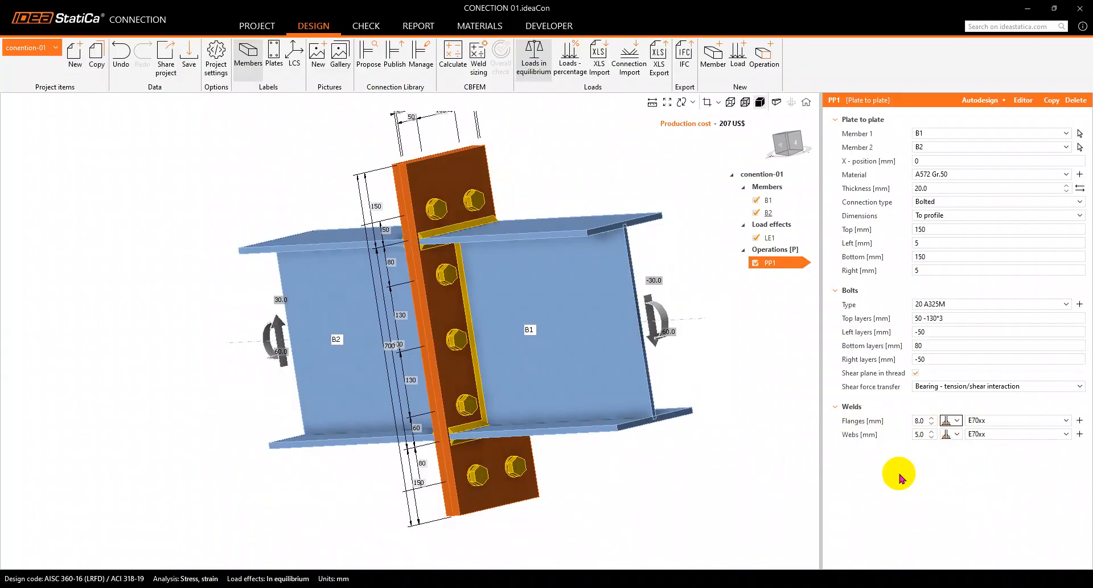
- Inspect the flange and web welds in the 3D view and check their electrode material options
{"action": "right_click_drag", "start_coordinate": [488, 335], "coordinate": [425, 235]}
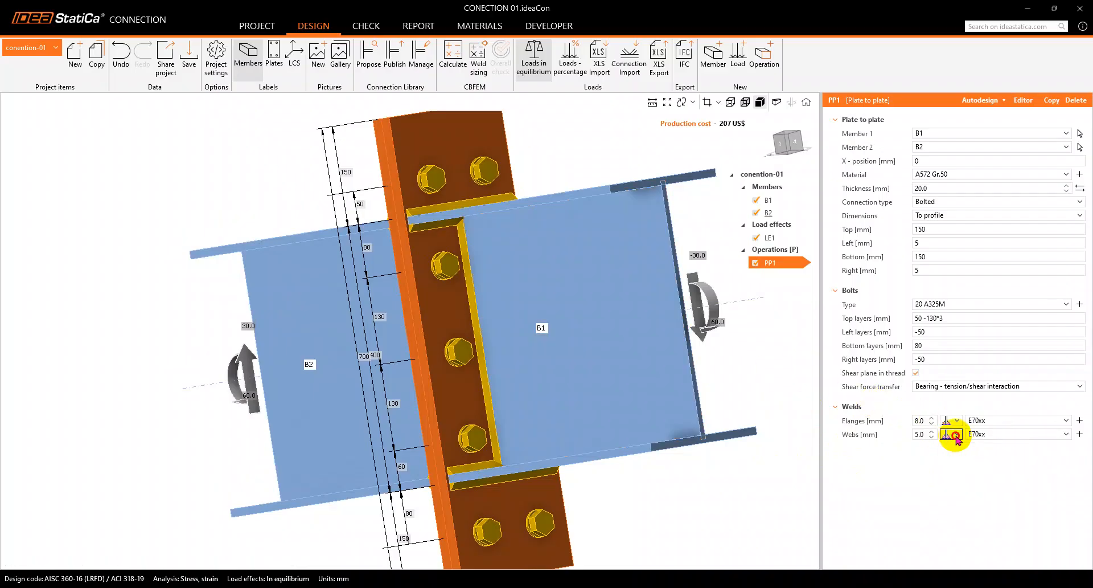
{"action": "left_click", "coordinate": [1002, 420]}
{"action": "left_click", "coordinate": [1007, 421]}
{"action": "left_click", "coordinate": [1002, 436]}
{"action": "left_click", "coordinate": [1002, 437]}
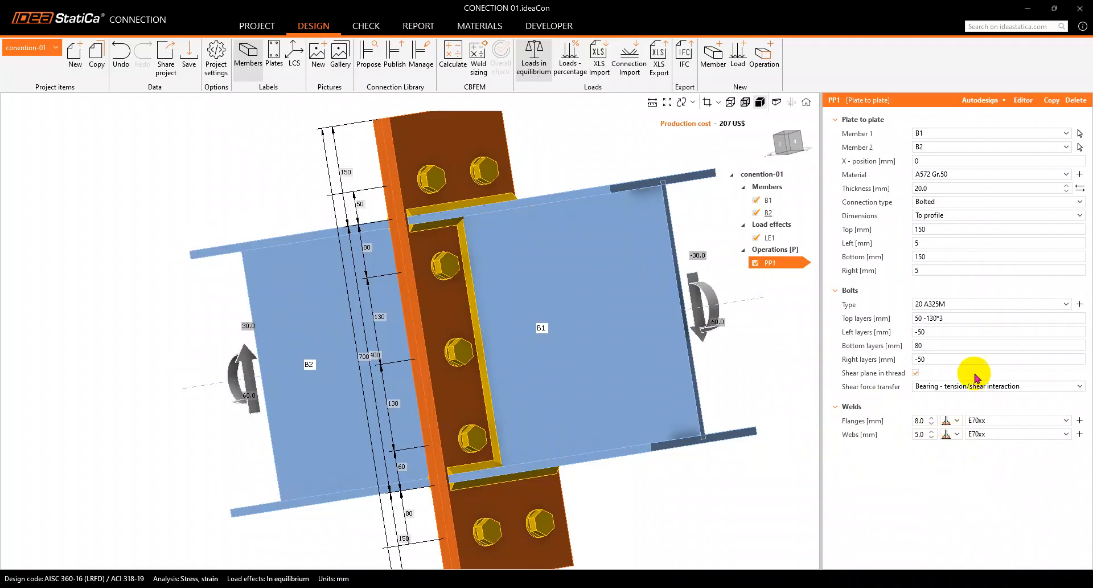
{"action": "right_click_drag", "start_coordinate": [547, 354], "coordinate": [520, 342]}
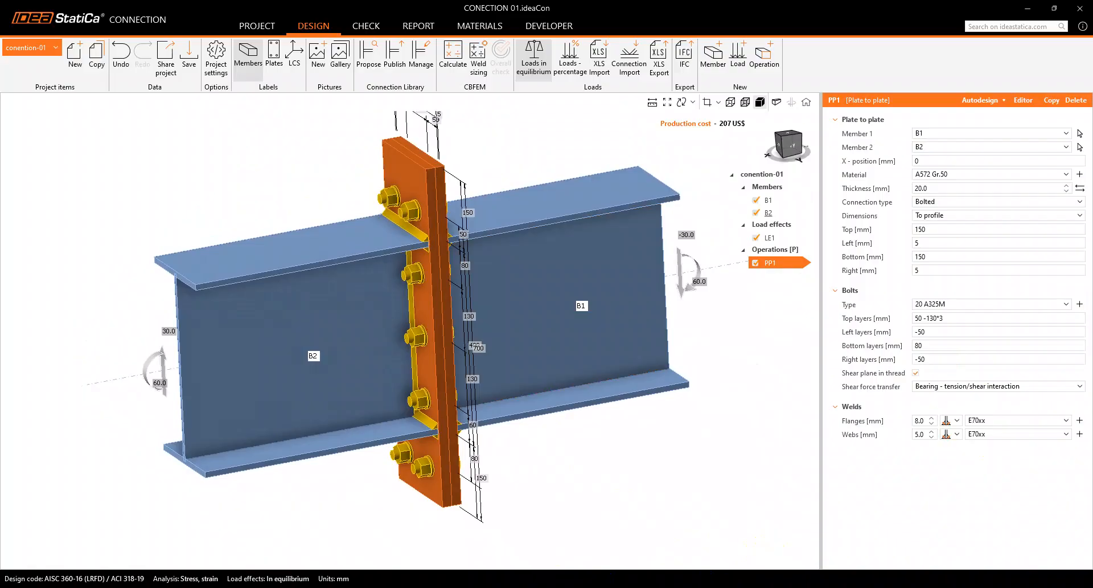
- Switch to AutoCAD and examine the PL10*300*331 stiffener plates in the rafter splice elevation
{"action": "key", "text": "alt+Tab"}
{"action": "scroll", "coordinate": [633, 284], "scroll_direction": "down", "scroll_amount": 2}
{"action": "scroll", "coordinate": [464, 283], "scroll_direction": "up", "scroll_amount": 2}
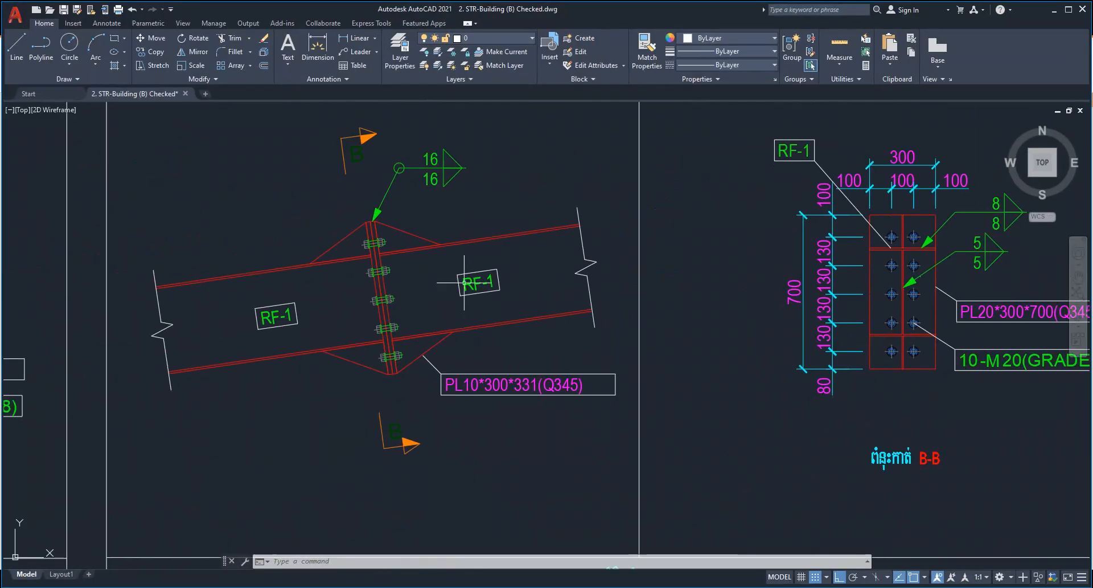
{"action": "scroll", "coordinate": [352, 228], "scroll_direction": "up", "scroll_amount": 1}
{"action": "left_click", "coordinate": [475, 211]}
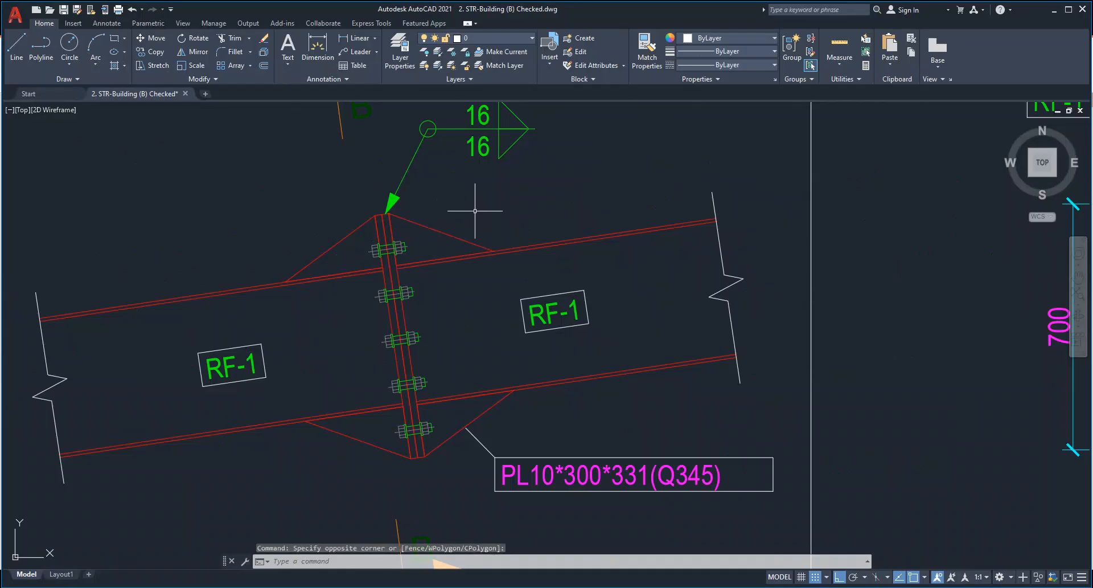
- Measure the upper stiffener's height along the end plate in the RF-1 splice elevation and review the section B-B dimensions
{"action": "type", "text": "DI"}
{"action": "key", "text": "Return"}
{"action": "scroll", "coordinate": [476, 217], "scroll_direction": "down", "scroll_amount": 5}
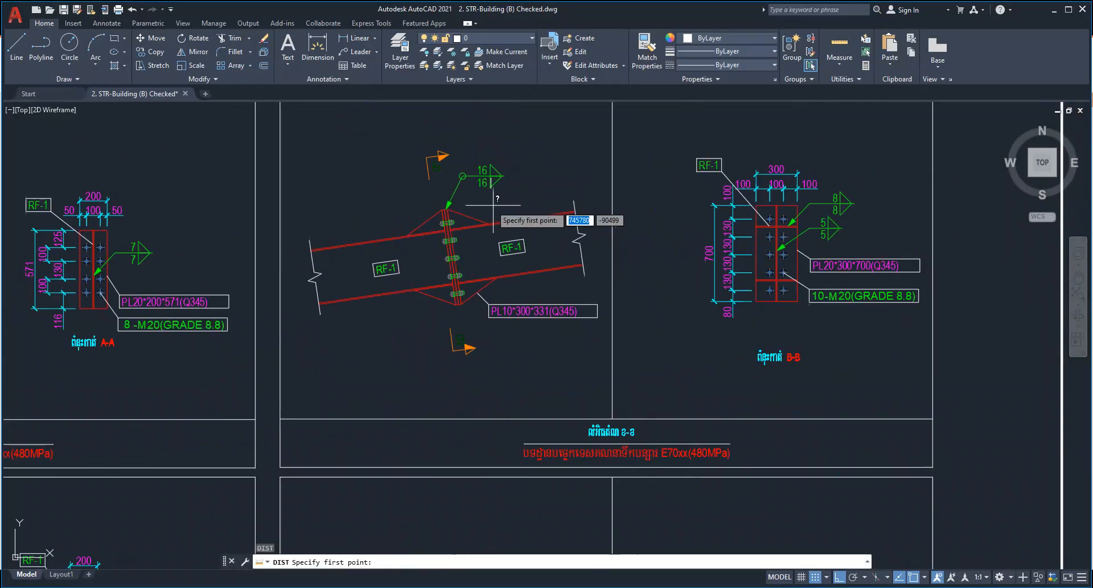
{"action": "scroll", "coordinate": [489, 239], "scroll_direction": "up", "scroll_amount": 6}
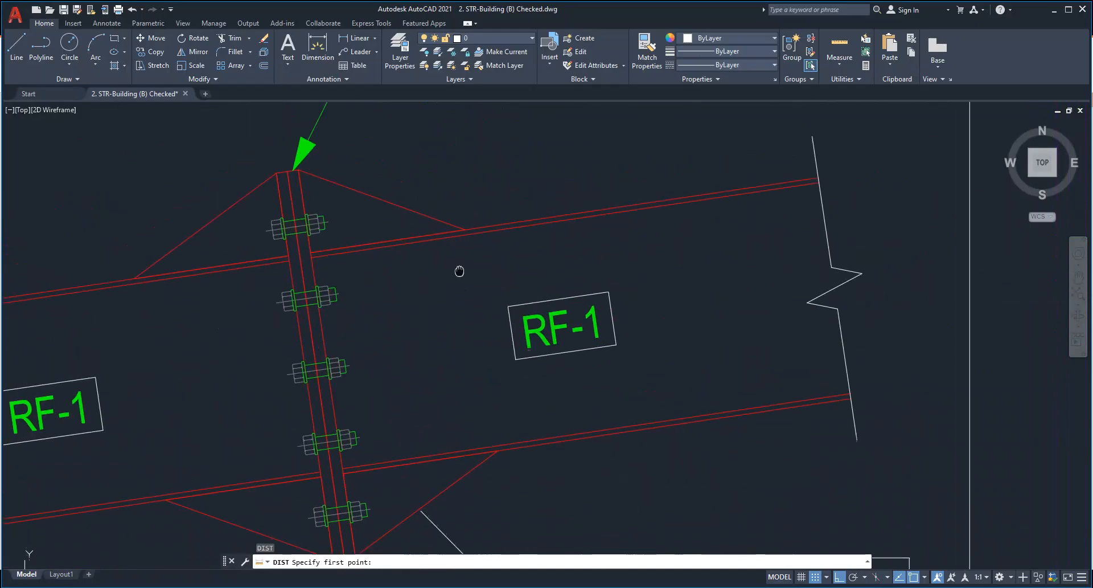
{"action": "left_click", "coordinate": [338, 298]}
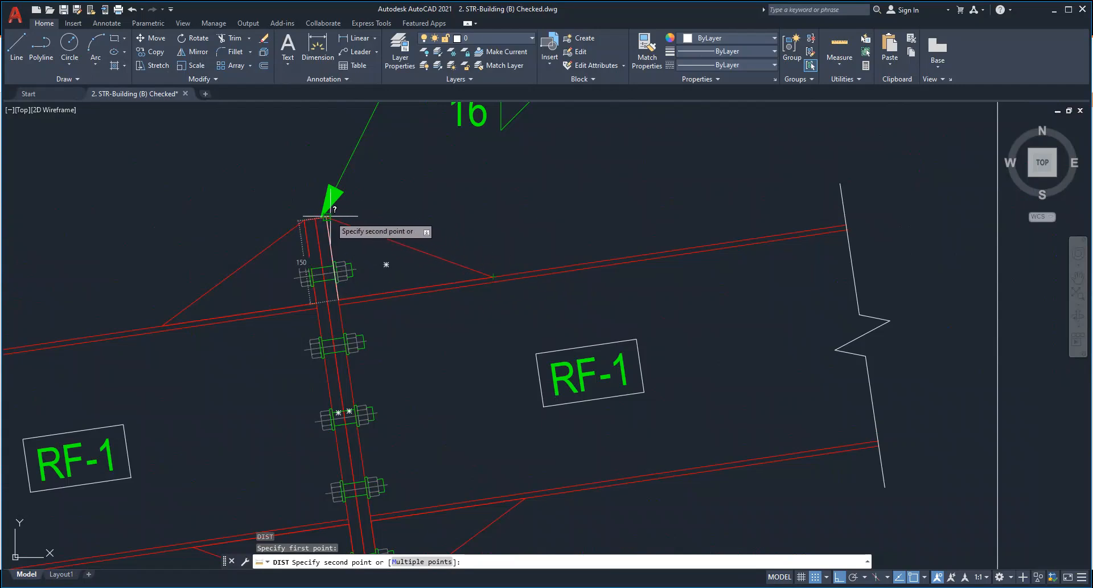
{"action": "key", "text": "Escape"}
{"action": "scroll", "coordinate": [497, 210], "scroll_direction": "down", "scroll_amount": 5}
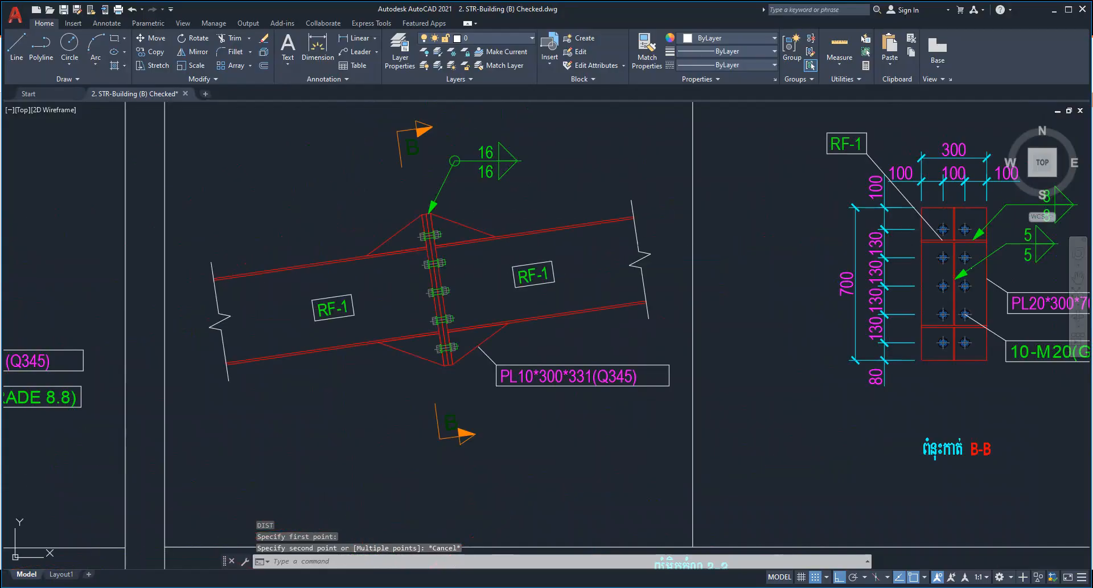
{"action": "middle_click_drag", "start_coordinate": [678, 238], "coordinate": [469, 309]}
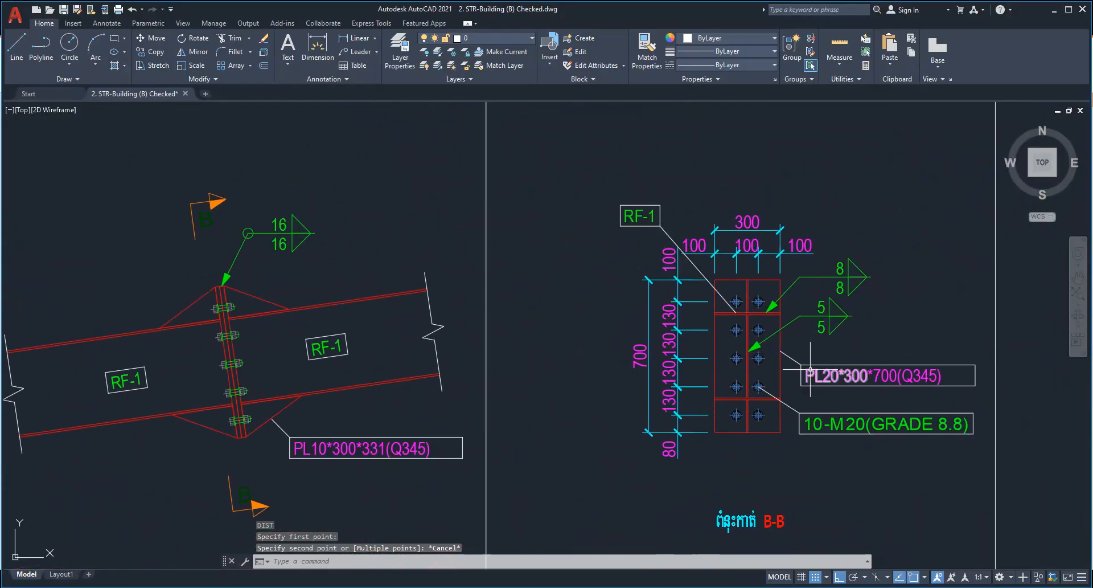
{"action": "middle_click_drag", "start_coordinate": [767, 443], "coordinate": [811, 406]}
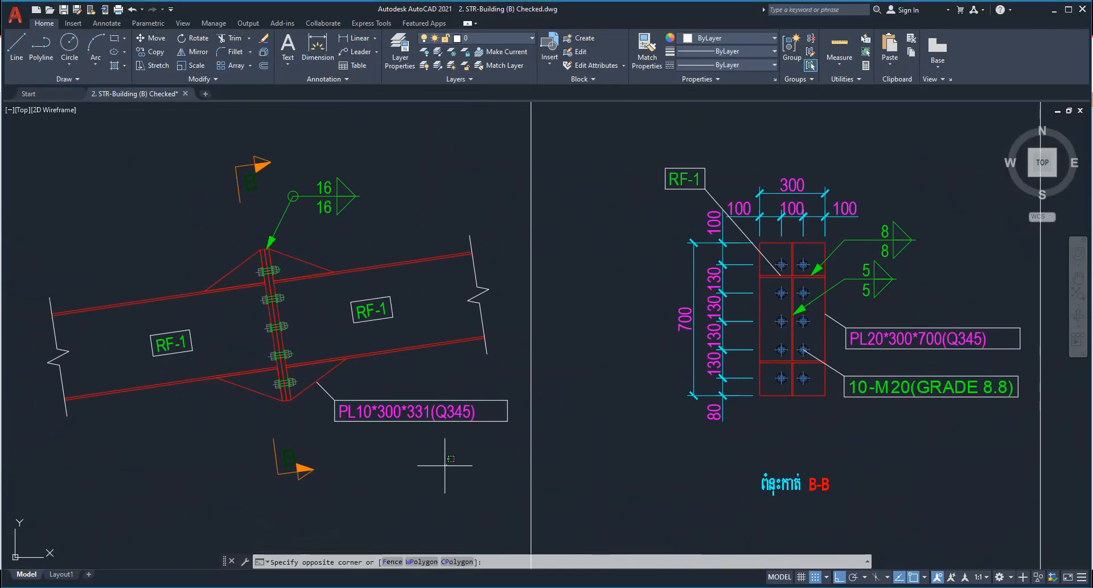
- Switch to IDEA StatiCa and add a Widener operation to the connection
{"action": "left_click", "coordinate": [945, 108]}
{"action": "left_click", "coordinate": [1053, 11]}
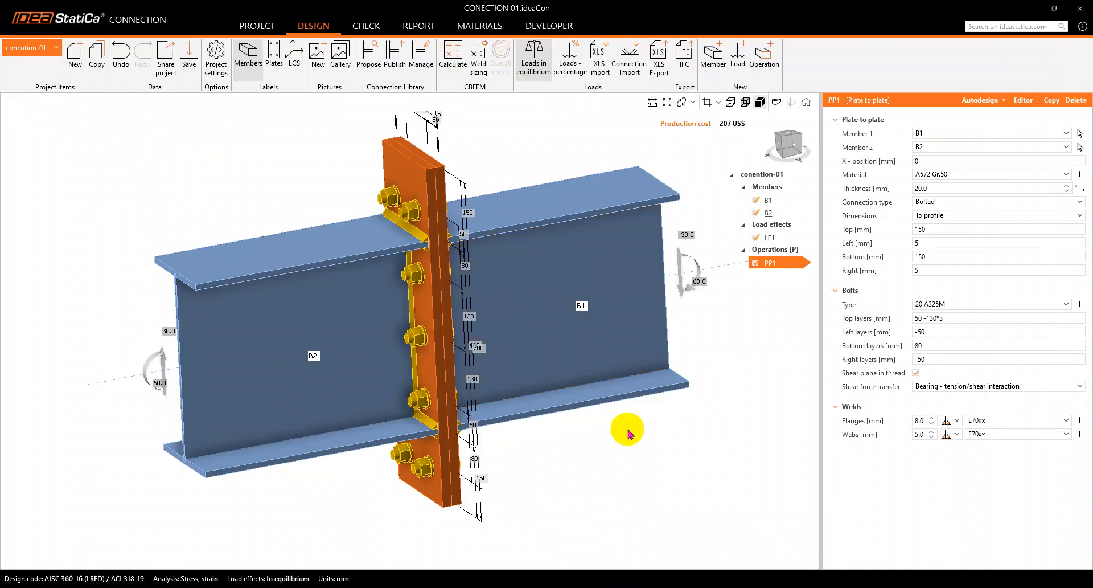
{"action": "middle_click_drag", "start_coordinate": [540, 290], "coordinate": [383, 332]}
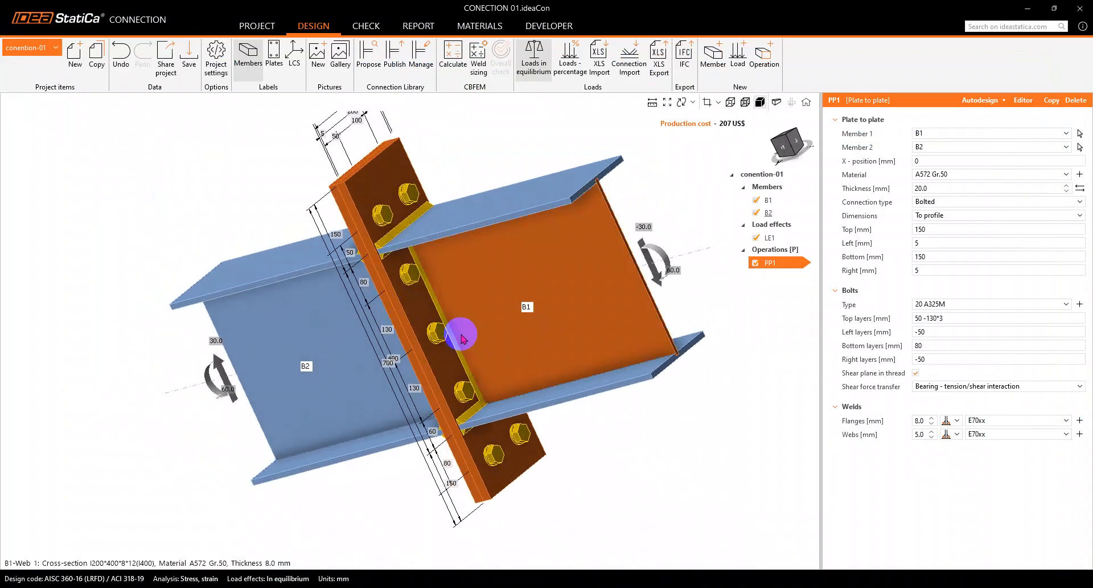
{"action": "left_click", "coordinate": [759, 55]}
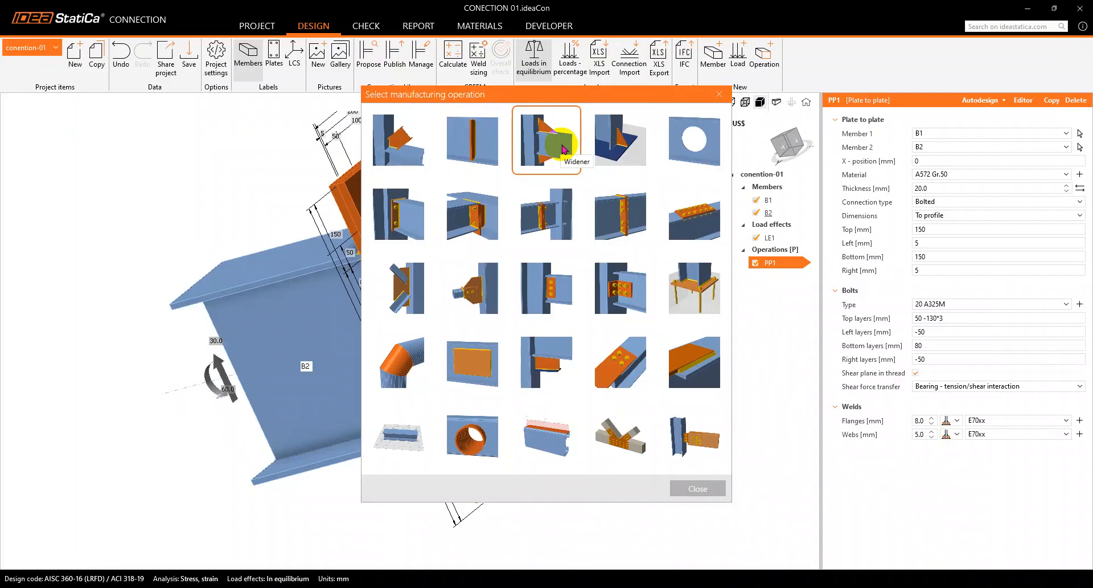
{"action": "left_click", "coordinate": [562, 146]}
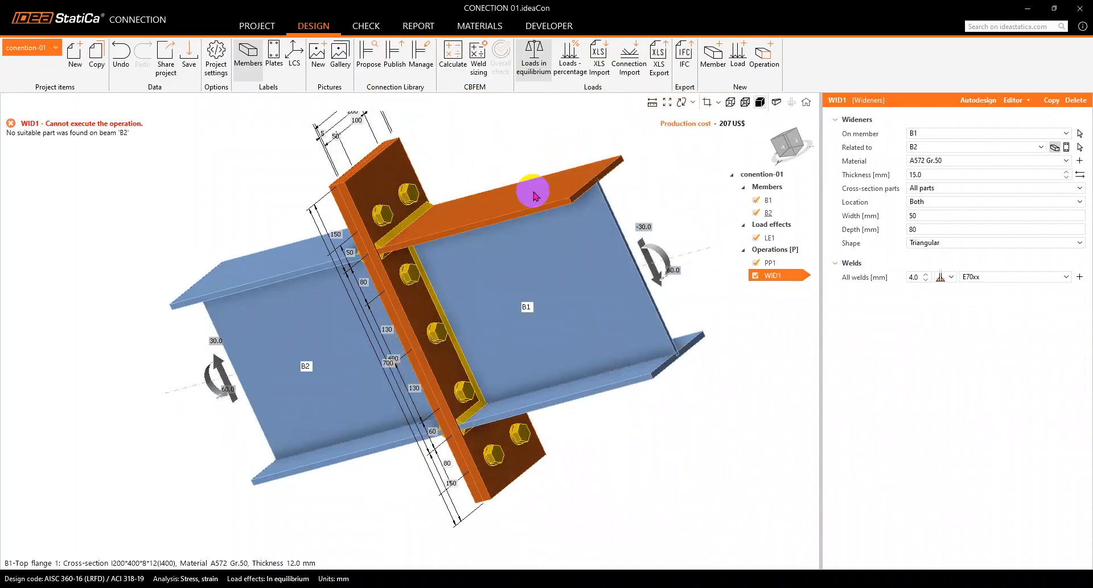
- Try relating the widener on member B1 to member B1 itself
{"action": "left_click", "coordinate": [938, 134]}
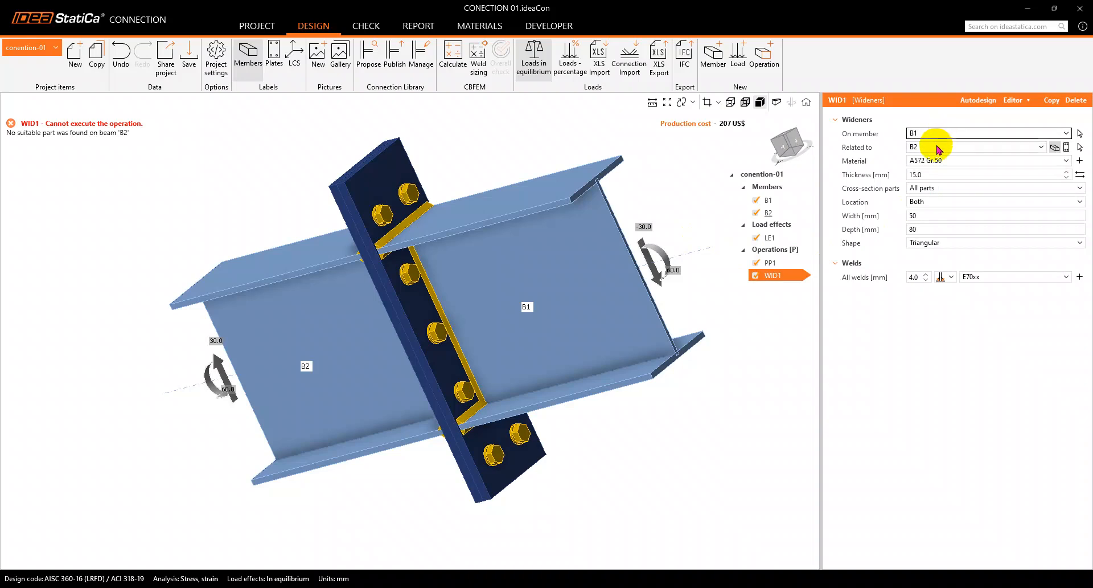
{"action": "left_click", "coordinate": [938, 149]}
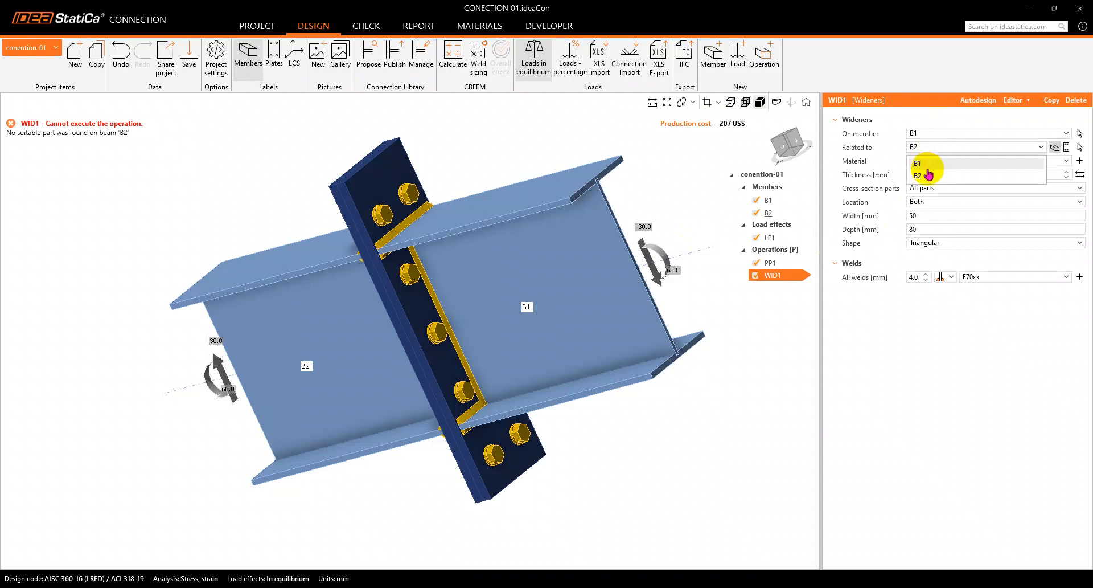
{"action": "left_click", "coordinate": [928, 170]}
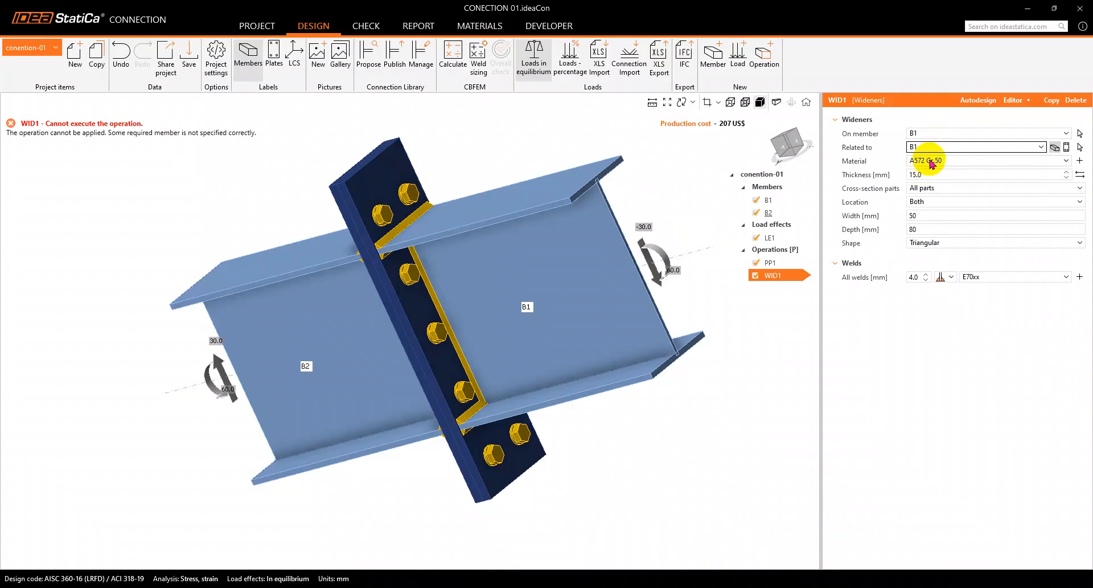
{"action": "left_click", "coordinate": [927, 148]}
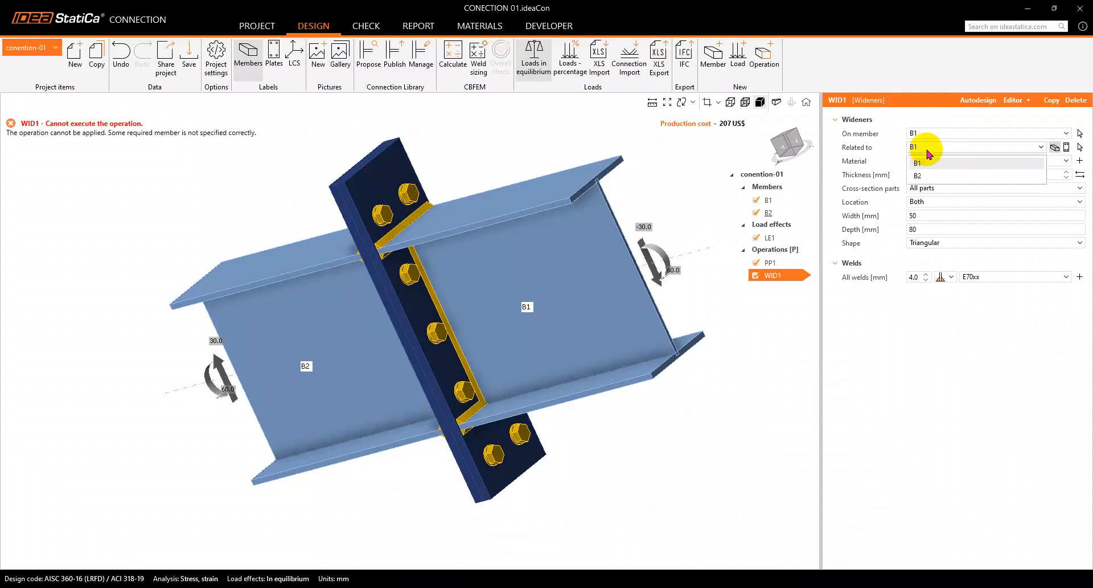
{"action": "left_click", "coordinate": [918, 164]}
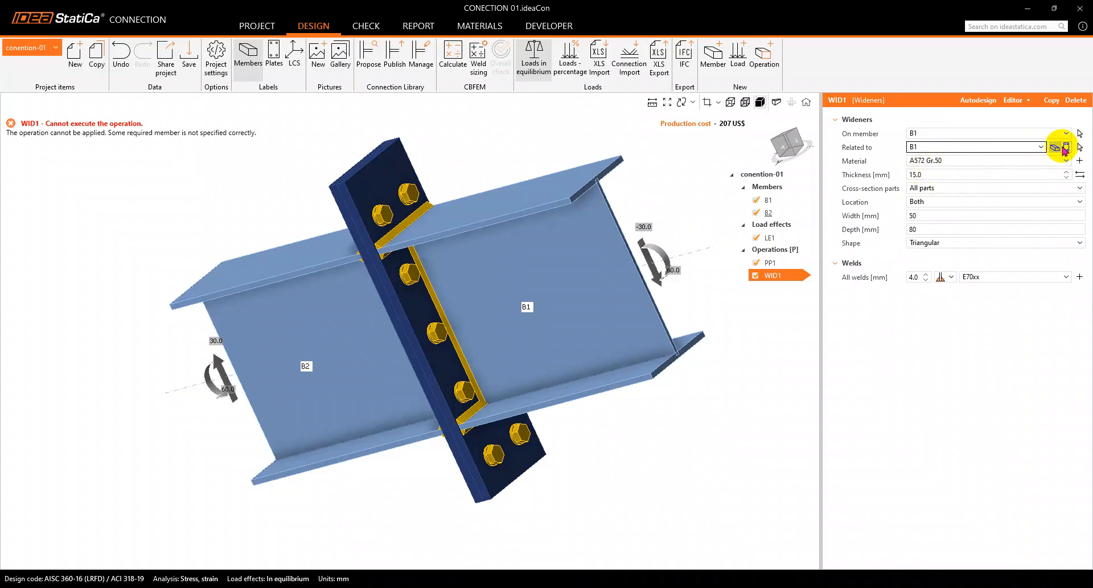
- Relate the widener on member B1 to the end plate PP1a instead of a member
{"action": "left_click", "coordinate": [1064, 148]}
{"action": "right_click_drag", "start_coordinate": [440, 292], "coordinate": [480, 262]}
{"action": "scroll", "coordinate": [420, 279], "scroll_direction": "up", "scroll_amount": 4}
{"action": "mouse_move", "coordinate": [420, 279]}
{"action": "right_mouse_down"}
{"action": "mouse_move", "coordinate": [455, 273]}
{"action": "mouse_move", "coordinate": [401, 262]}
{"action": "mouse_move", "coordinate": [408, 269]}
{"action": "right_mouse_up"}
{"action": "right_click_drag", "start_coordinate": [659, 294], "coordinate": [621, 295]}
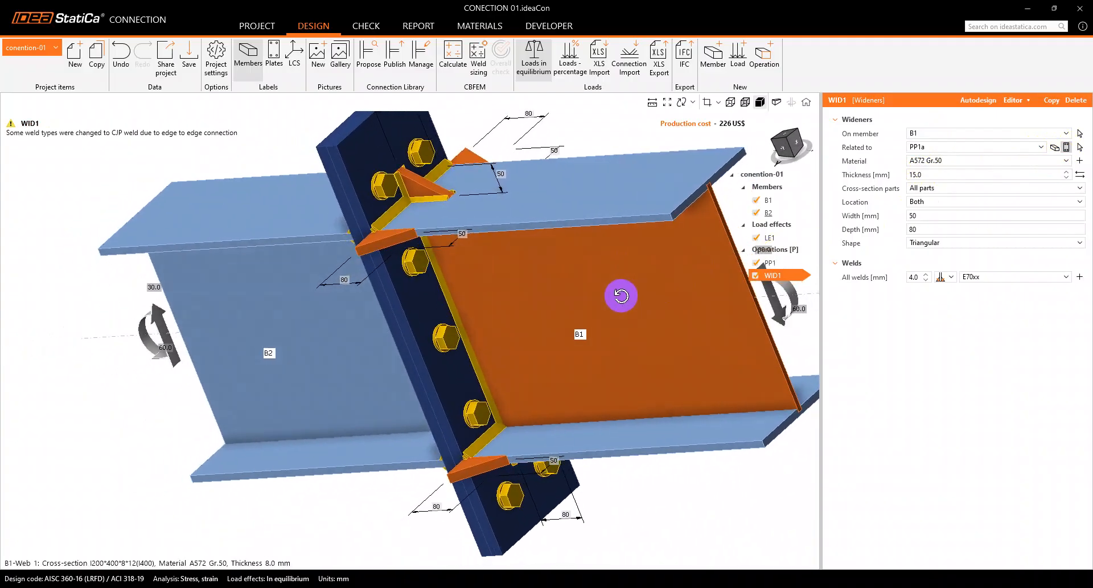
- Try the Front and Rear locations for the wideners and compare their placement around the flanges and web
{"action": "left_click", "coordinate": [945, 202]}
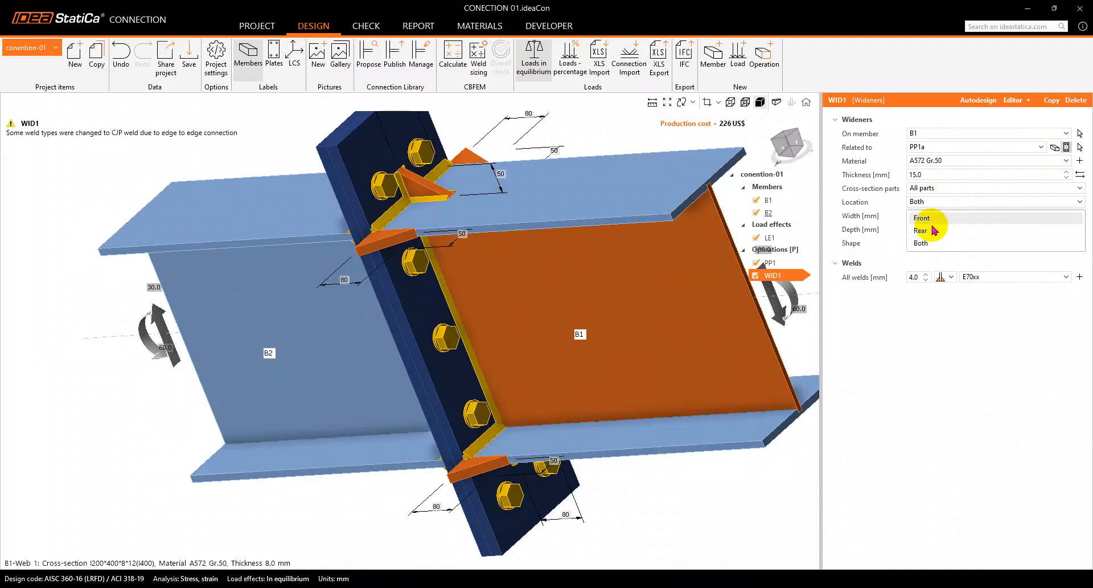
{"action": "left_click", "coordinate": [923, 217]}
{"action": "left_click", "coordinate": [934, 202]}
{"action": "left_click", "coordinate": [925, 217]}
{"action": "left_click", "coordinate": [932, 203]}
{"action": "left_click", "coordinate": [926, 229]}
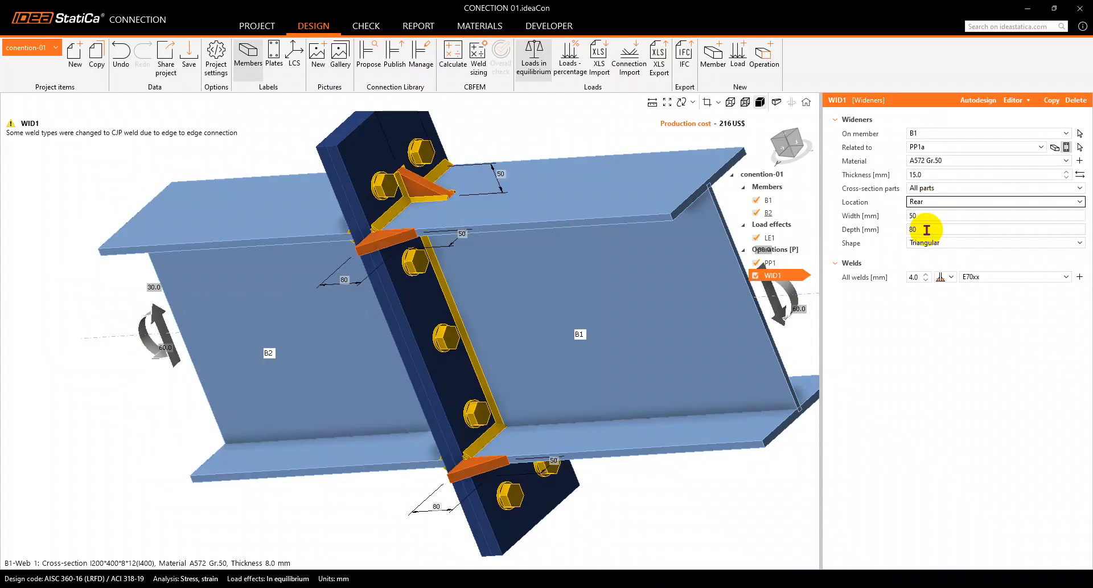
{"action": "mouse_move", "coordinate": [463, 251]}
{"action": "right_mouse_down"}
{"action": "mouse_move", "coordinate": [341, 273]}
{"action": "mouse_move", "coordinate": [471, 245]}
{"action": "right_mouse_up"}
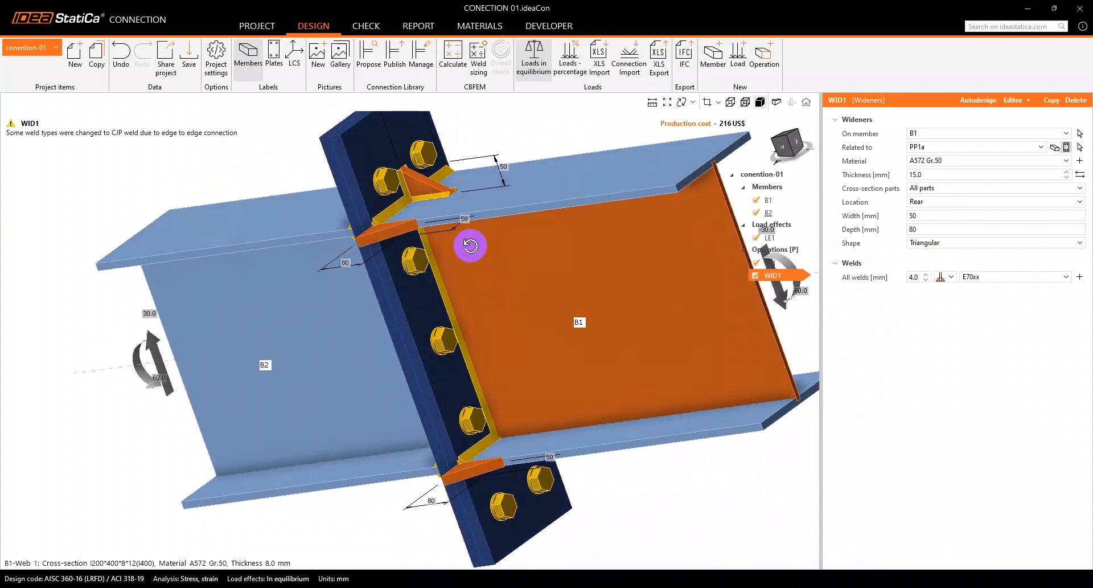
{"action": "left_click", "coordinate": [918, 204]}
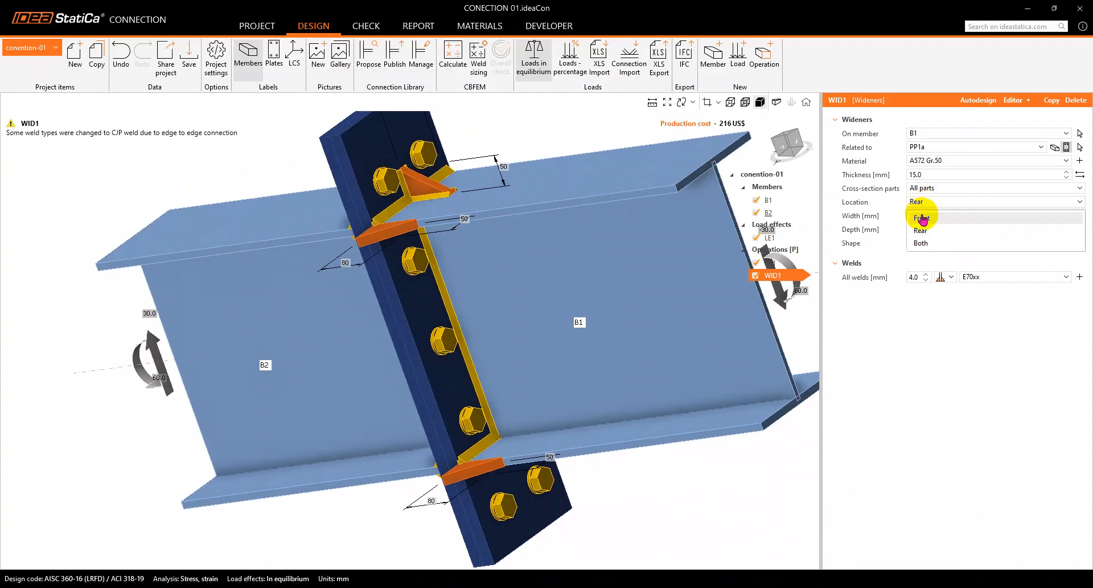
{"action": "left_click", "coordinate": [922, 218]}
{"action": "right_click_drag", "start_coordinate": [375, 273], "coordinate": [444, 318]}
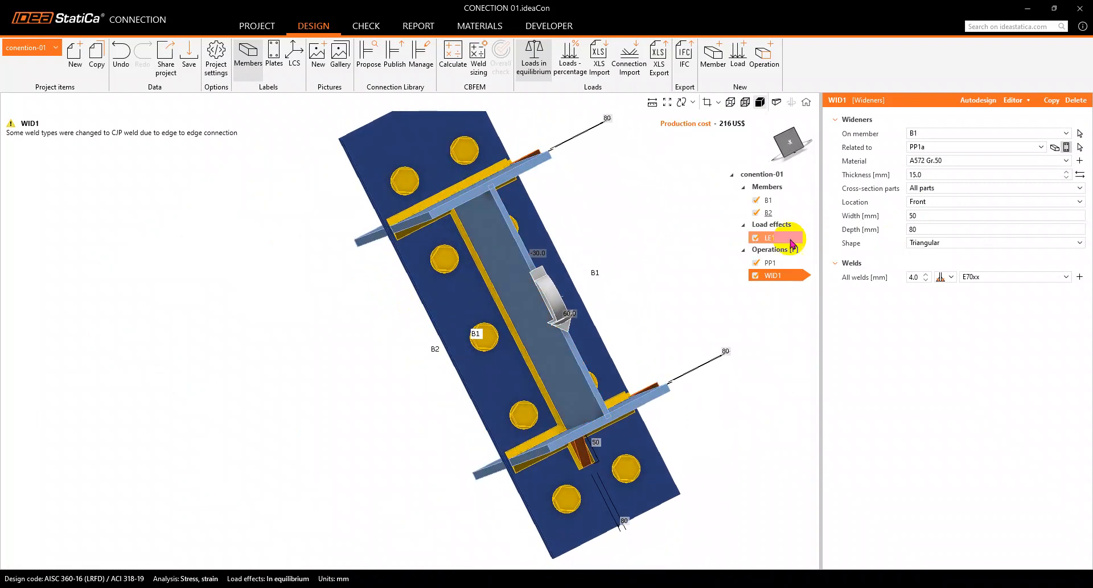
- Try limiting the wideners to the Flanges of member B1
{"action": "left_click", "coordinate": [932, 189]}
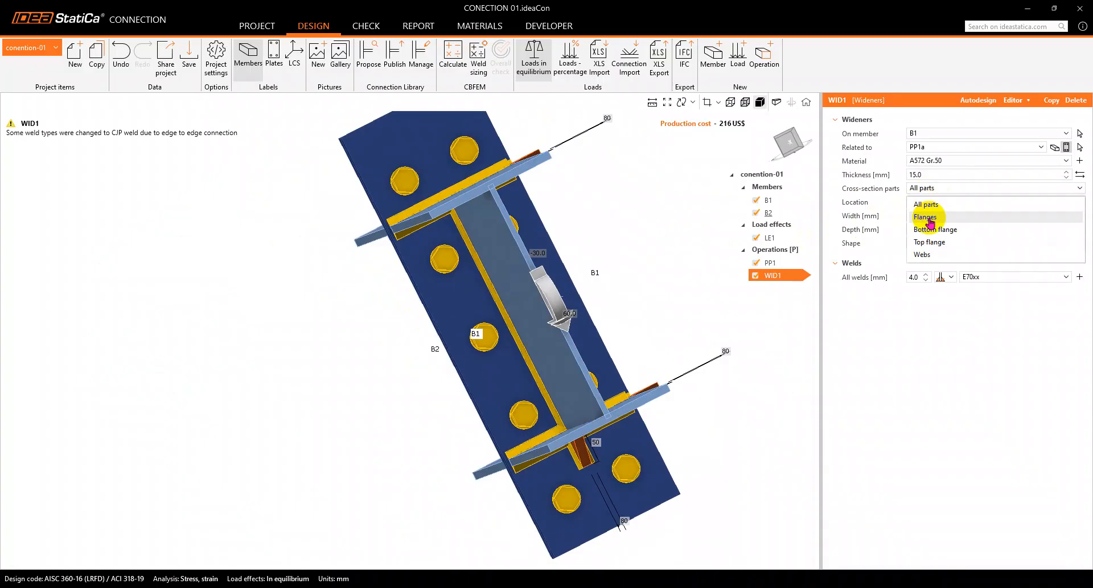
{"action": "left_click", "coordinate": [927, 218]}
{"action": "right_click_drag", "start_coordinate": [688, 282], "coordinate": [592, 307]}
- Limit the wideners to the Webs of member B1 and set their location to Both
{"action": "left_click", "coordinate": [941, 190]}
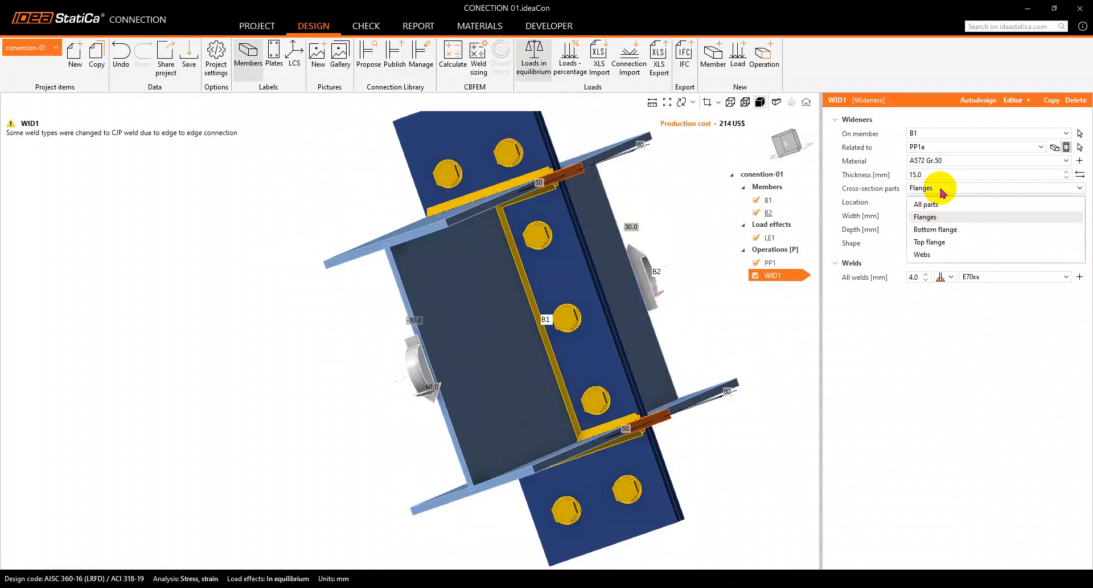
{"action": "left_click", "coordinate": [939, 255]}
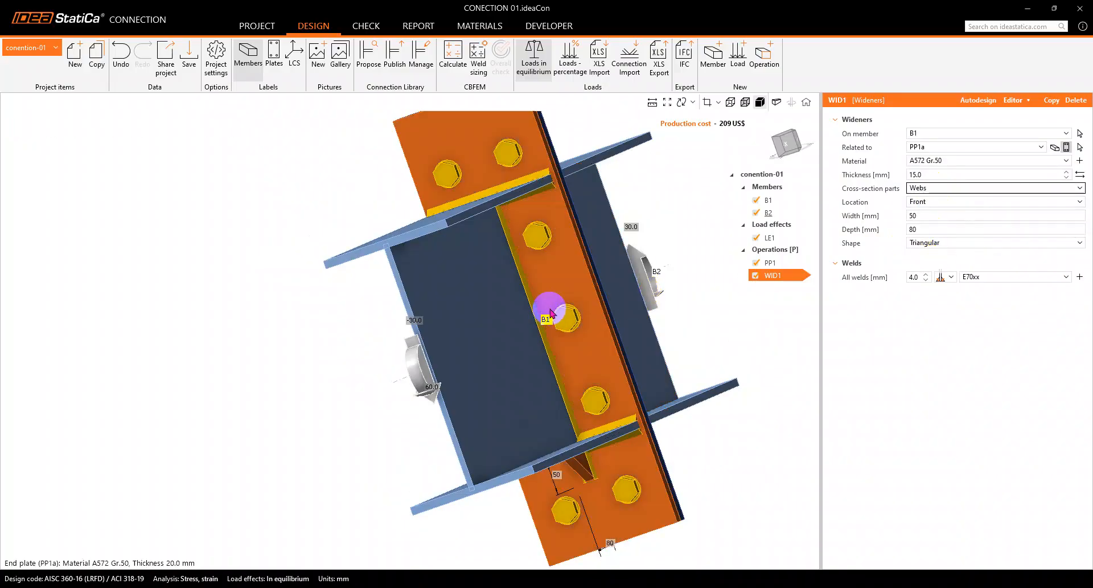
{"action": "left_click", "coordinate": [924, 202]}
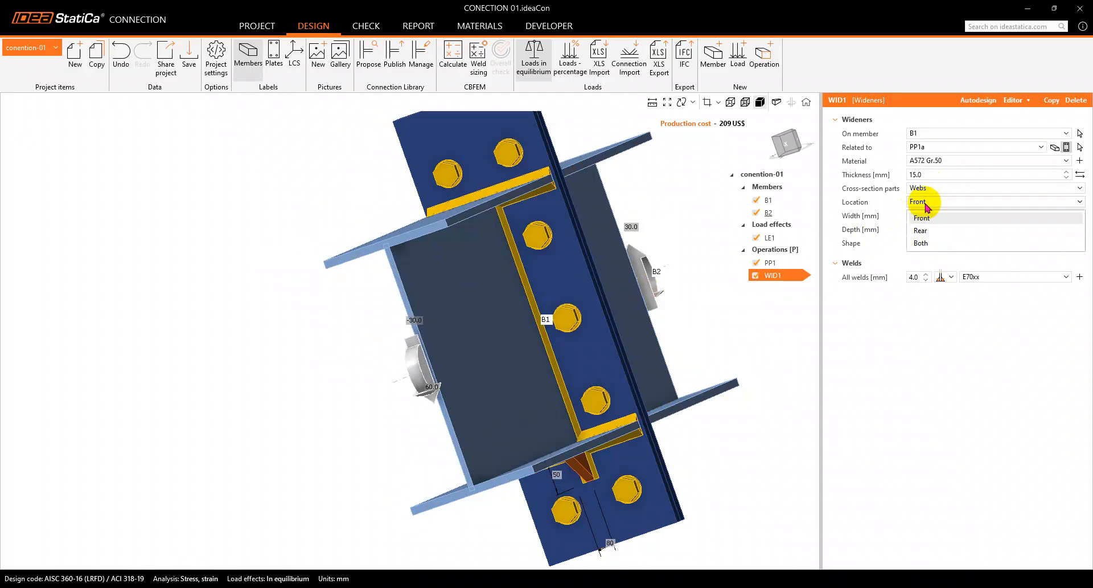
{"action": "left_click", "coordinate": [920, 240]}
{"action": "right_click_drag", "start_coordinate": [512, 341], "coordinate": [683, 284]}
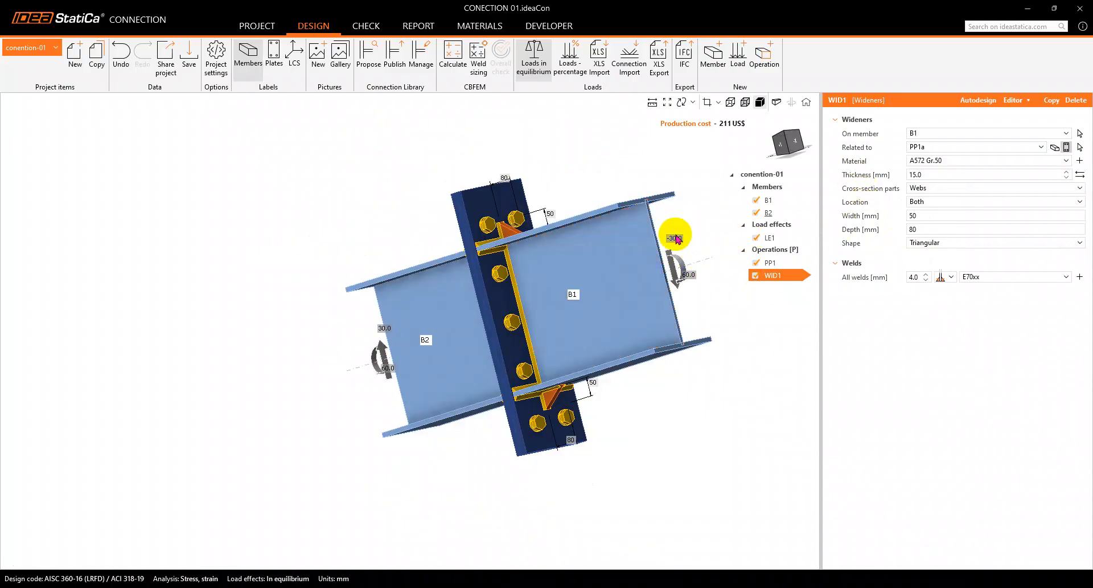
{"action": "scroll", "coordinate": [524, 228], "scroll_direction": "up", "scroll_amount": 3}
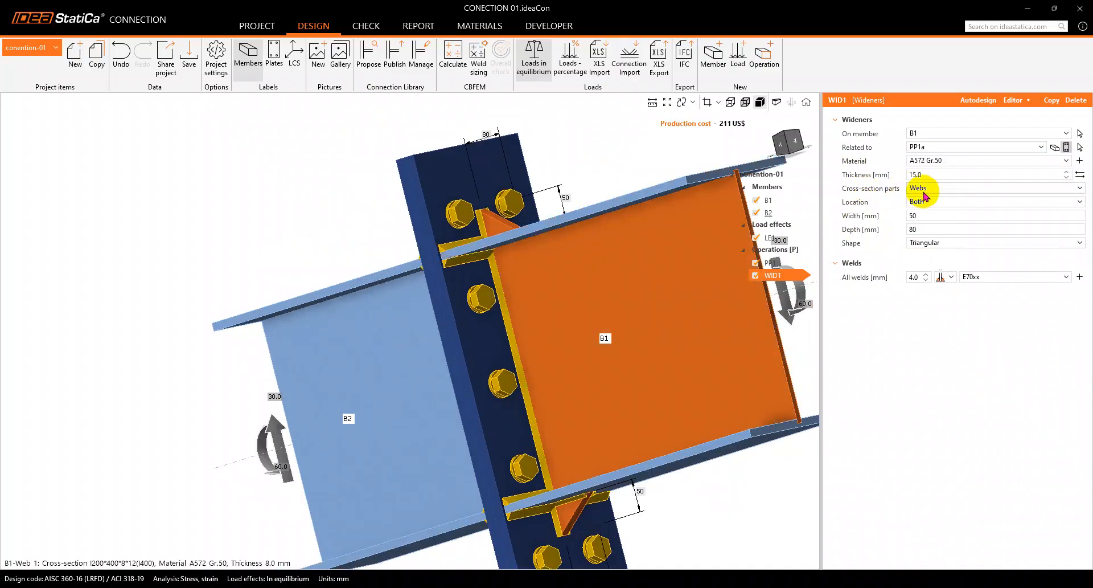
{"action": "left_click", "coordinate": [933, 190]}
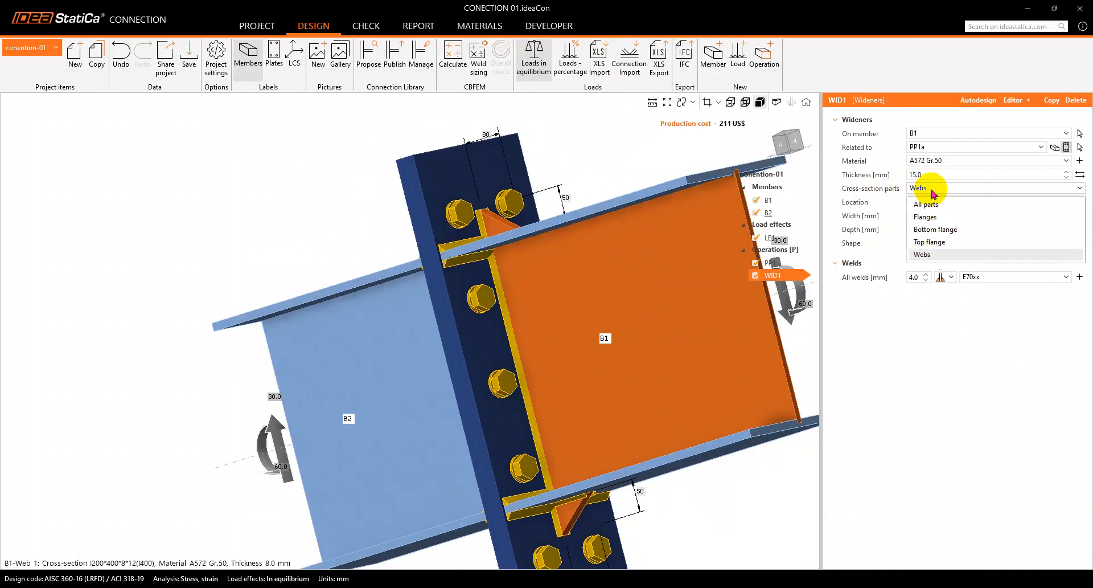
{"action": "left_click", "coordinate": [933, 193]}
{"action": "left_click", "coordinate": [937, 201]}
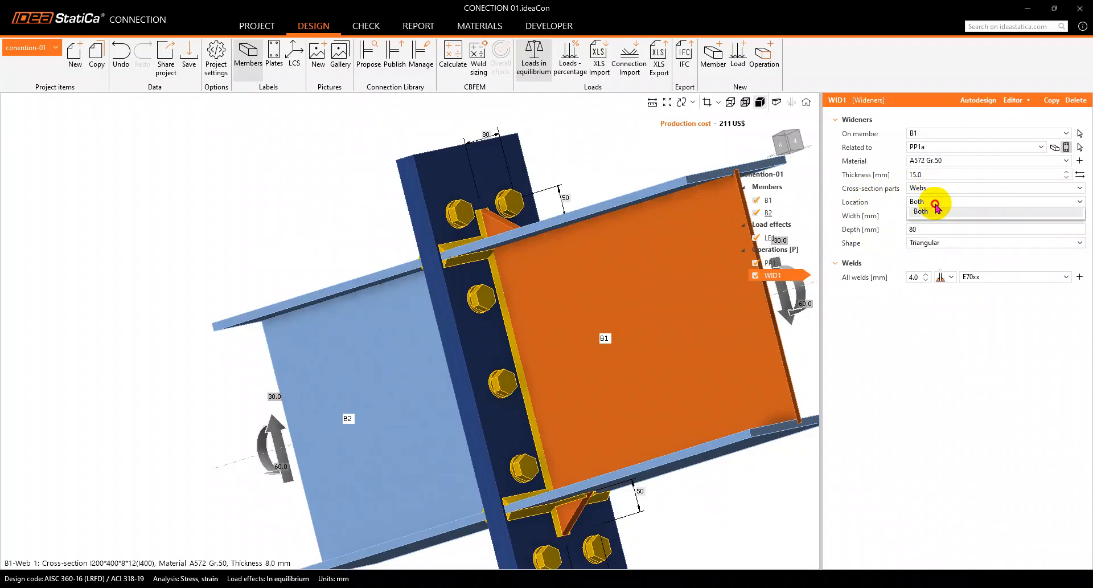
{"action": "left_click", "coordinate": [937, 208]}
- Set the triangular wideners' width to 150 mm and depth to 280 mm
{"action": "right_click_drag", "start_coordinate": [566, 283], "coordinate": [527, 278]}
{"action": "scroll", "coordinate": [529, 234], "scroll_direction": "up", "scroll_amount": 4}
{"action": "middle_click_drag", "start_coordinate": [530, 234], "coordinate": [483, 280]}
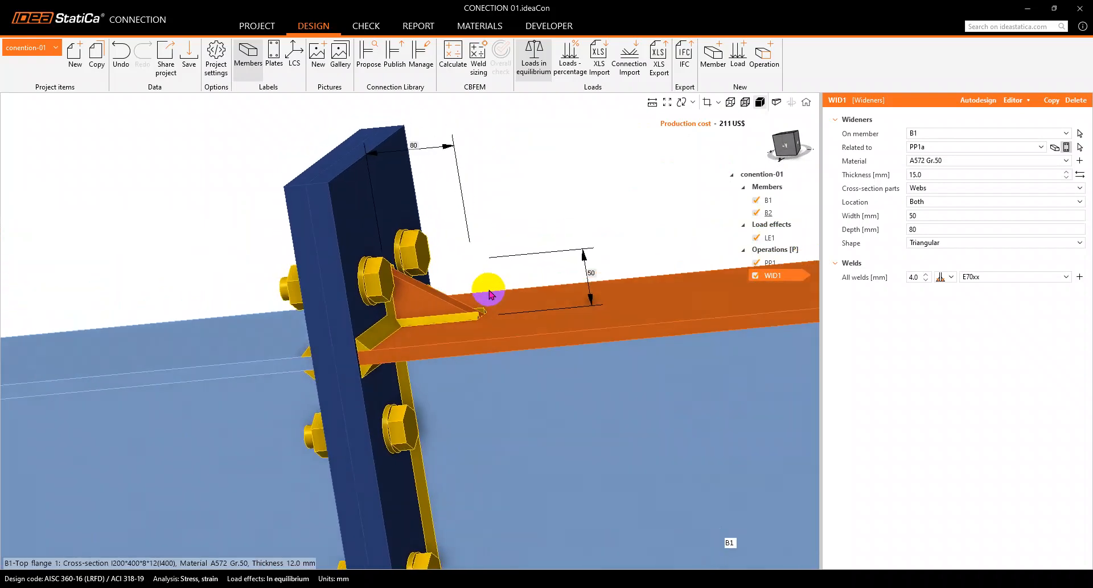
{"action": "left_click", "coordinate": [880, 218]}
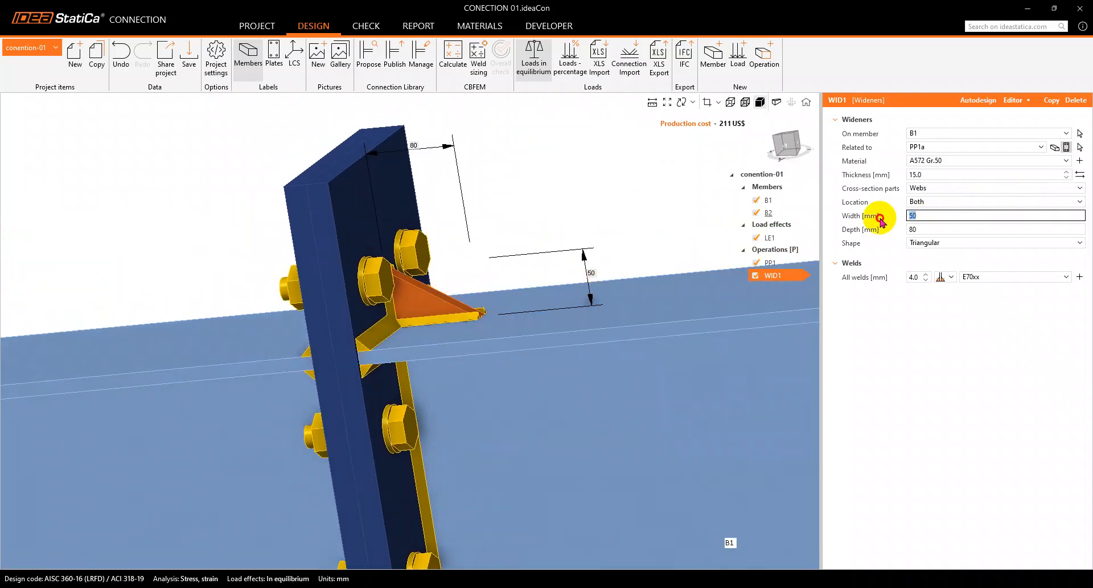
{"action": "type", "text": "150"}
{"action": "key", "text": "Tab"}
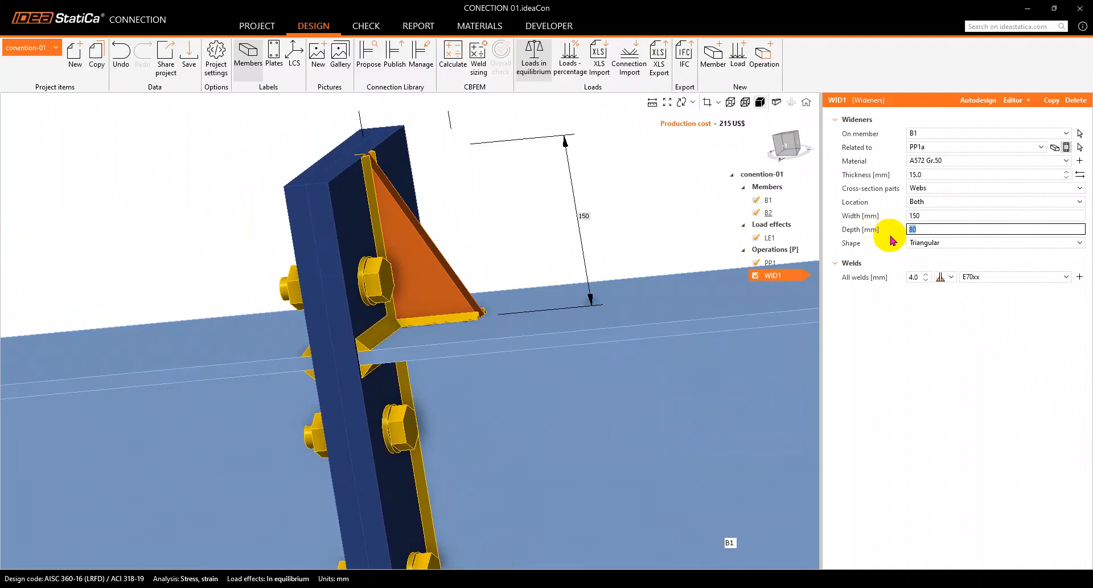
{"action": "type", "text": "280"}
{"action": "key", "text": "Tab"}
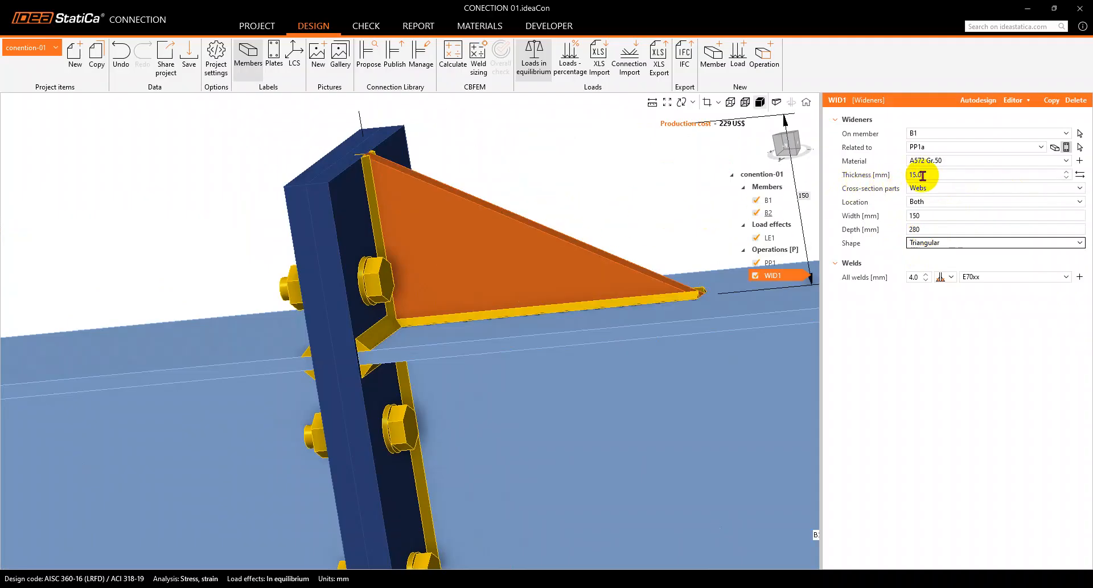
- Set the WID1 wideners' thickness to 10 mm and keep A572 Gr.50 as their material
{"action": "left_click", "coordinate": [930, 175]}
{"action": "type", "text": "10"}
{"action": "key", "text": "Tab"}
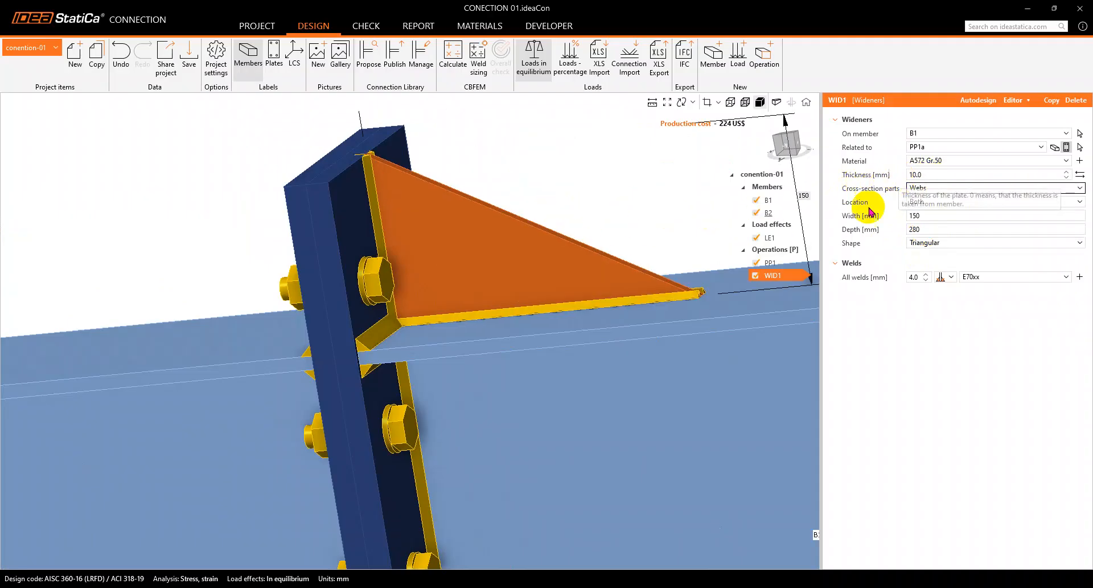
{"action": "left_click", "coordinate": [933, 162]}
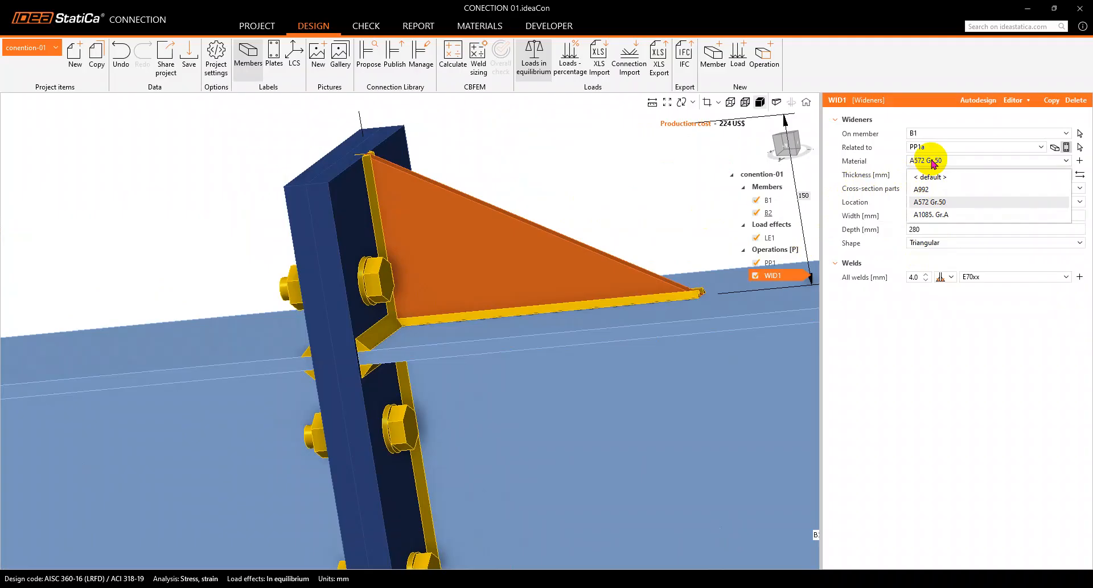
{"action": "left_click", "coordinate": [932, 161]}
{"action": "left_click", "coordinate": [954, 159]}
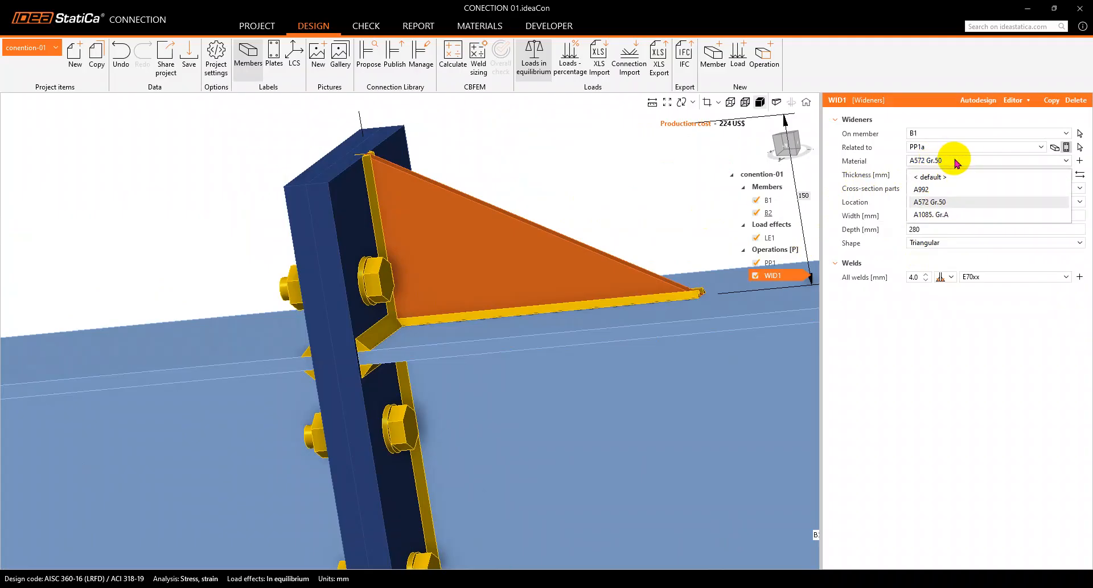
{"action": "left_click", "coordinate": [958, 163]}
{"action": "left_click", "coordinate": [1061, 165]}
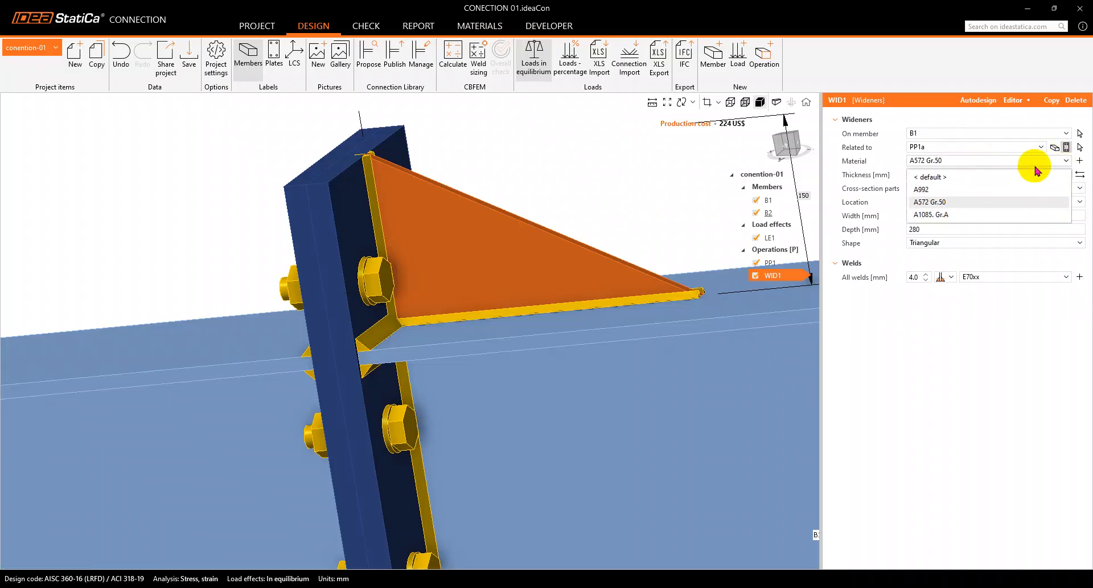
{"action": "left_click", "coordinate": [943, 206]}
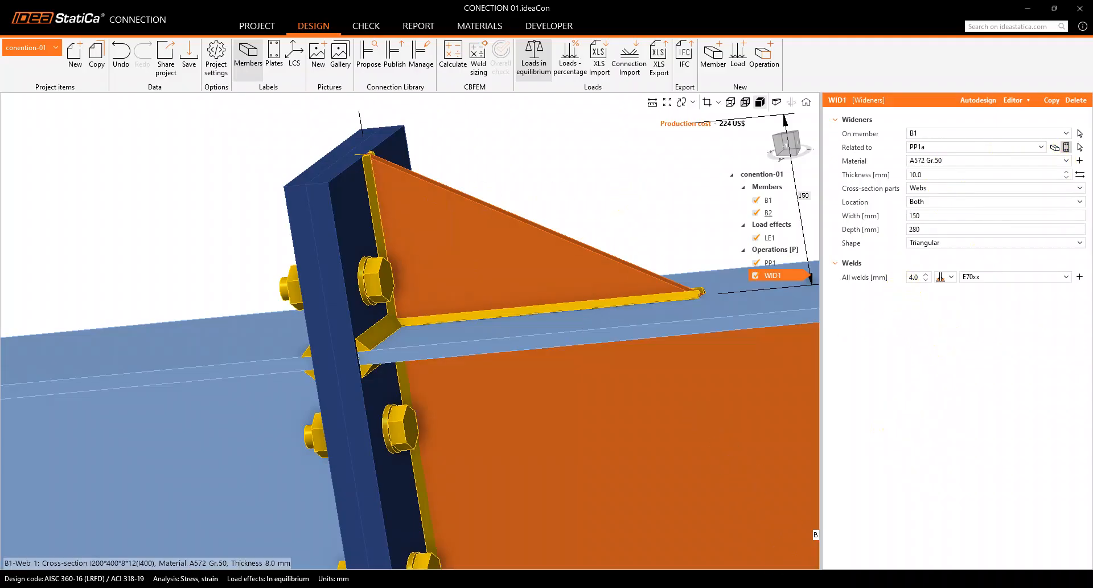
- Switch to Calculator and multiply 0.8 by 10 to work out the weld size for the 10 mm plate
{"action": "key", "text": "super"}
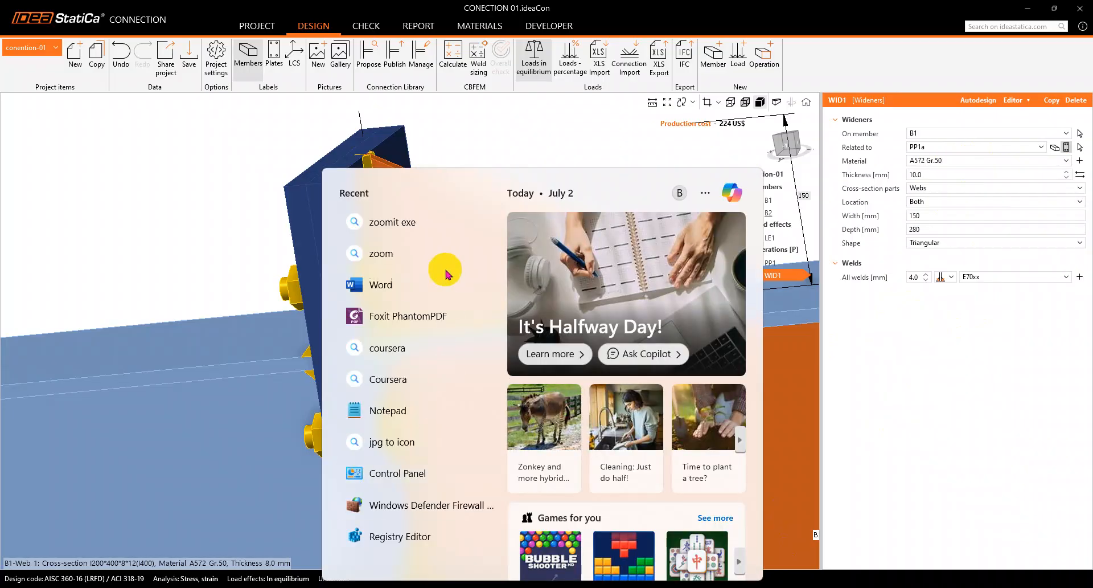
{"action": "type", "text": "CA"}
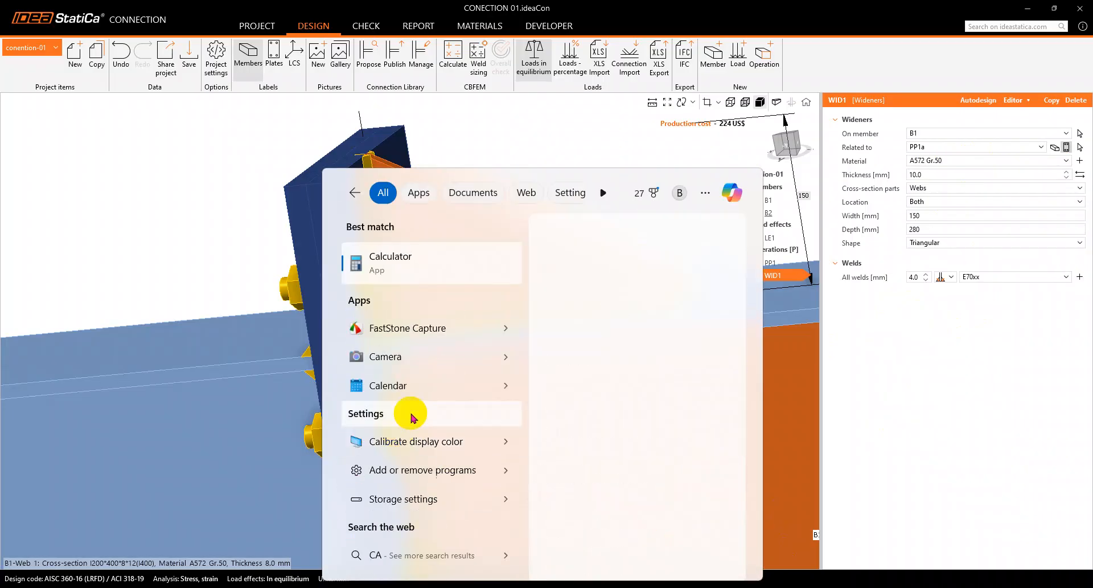
{"action": "left_click", "coordinate": [411, 263]}
{"action": "left_click_drag", "start_coordinate": [600, 246], "coordinate": [745, 173]}
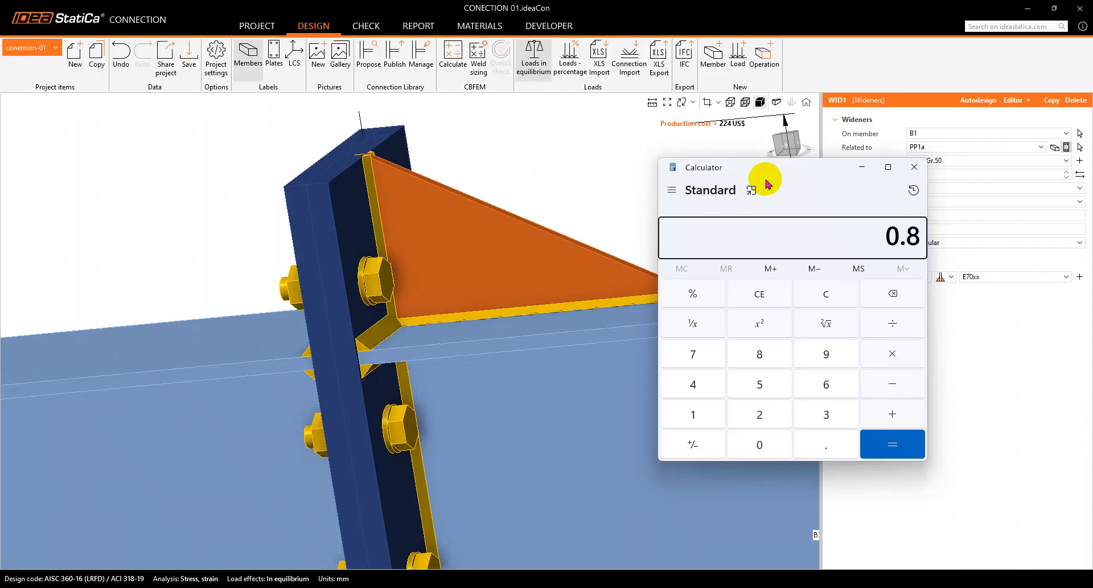
{"action": "type", "text": "0"}
{"action": "key", "text": "Return"}
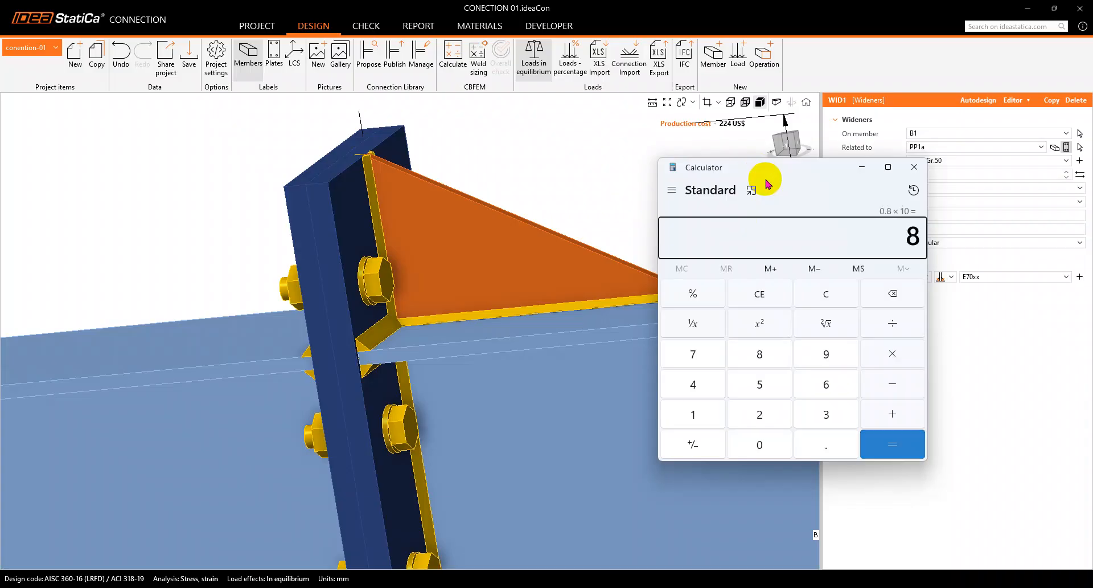
- Set all WID1 widener welds to 5 mm with the E70xx electrode
{"action": "left_click", "coordinate": [598, 150]}
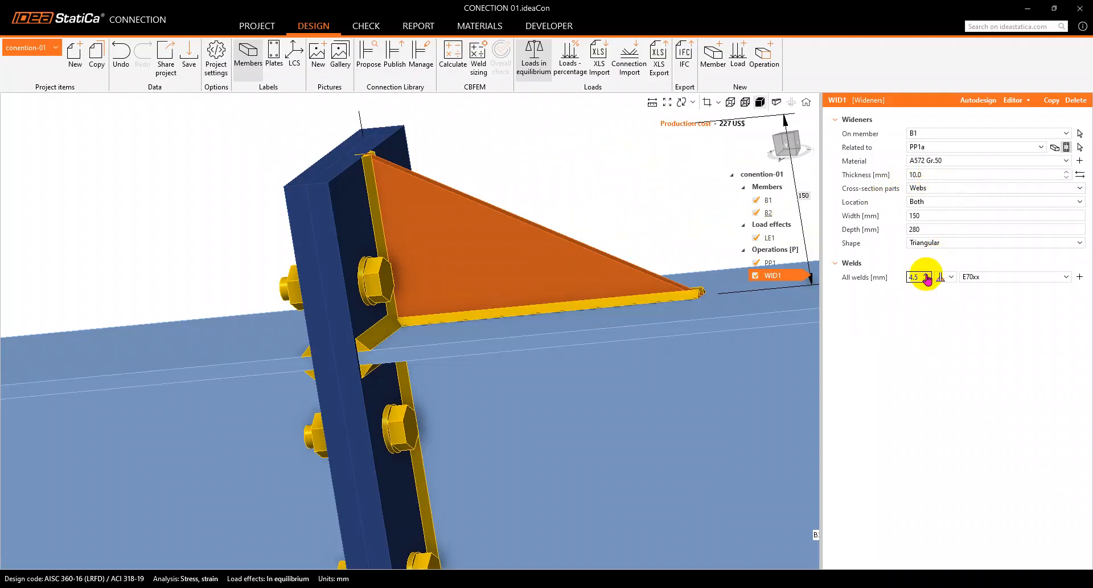
{"action": "left_click", "coordinate": [994, 280]}
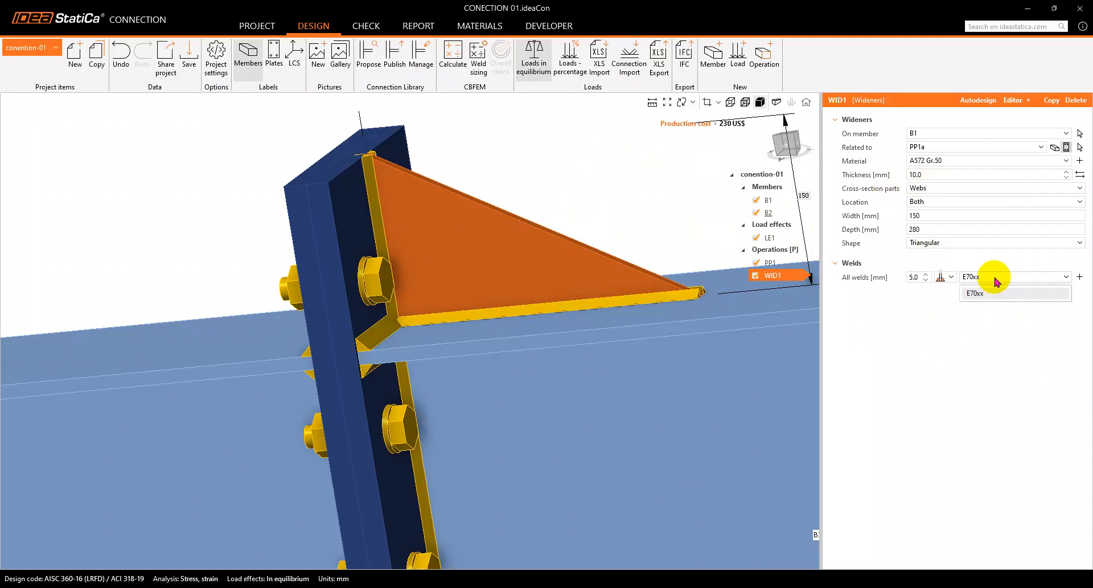
{"action": "left_click", "coordinate": [987, 335]}
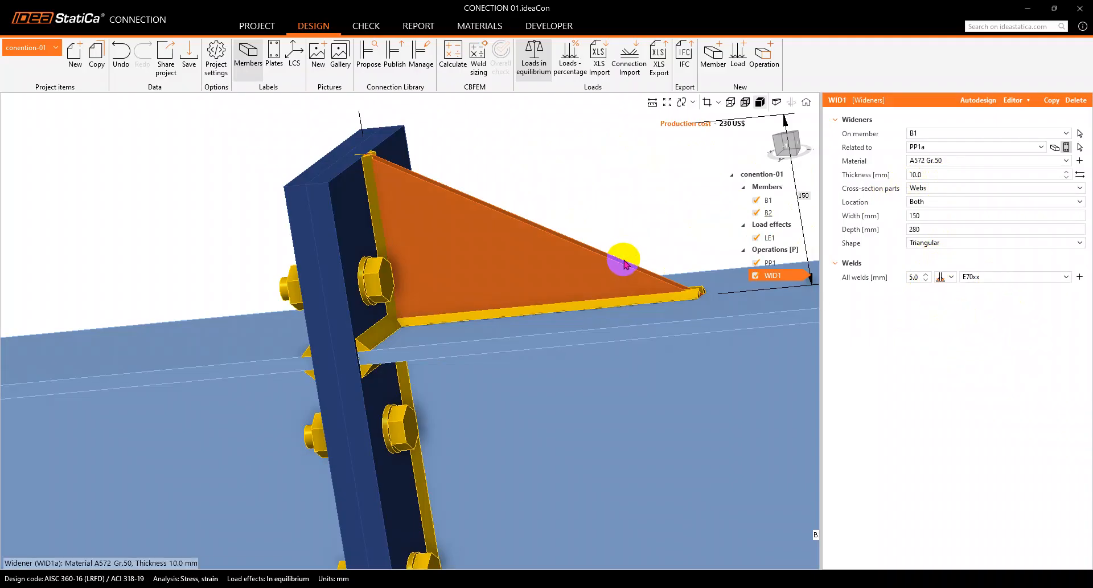
- Inspect the triangular wideners, their welds and the adjoining end plate from several angles
{"action": "scroll", "coordinate": [507, 184], "scroll_direction": "down", "scroll_amount": 5}
{"action": "right_click_drag", "start_coordinate": [494, 187], "coordinate": [540, 236]}
{"action": "middle_click_drag", "start_coordinate": [539, 236], "coordinate": [485, 283]}
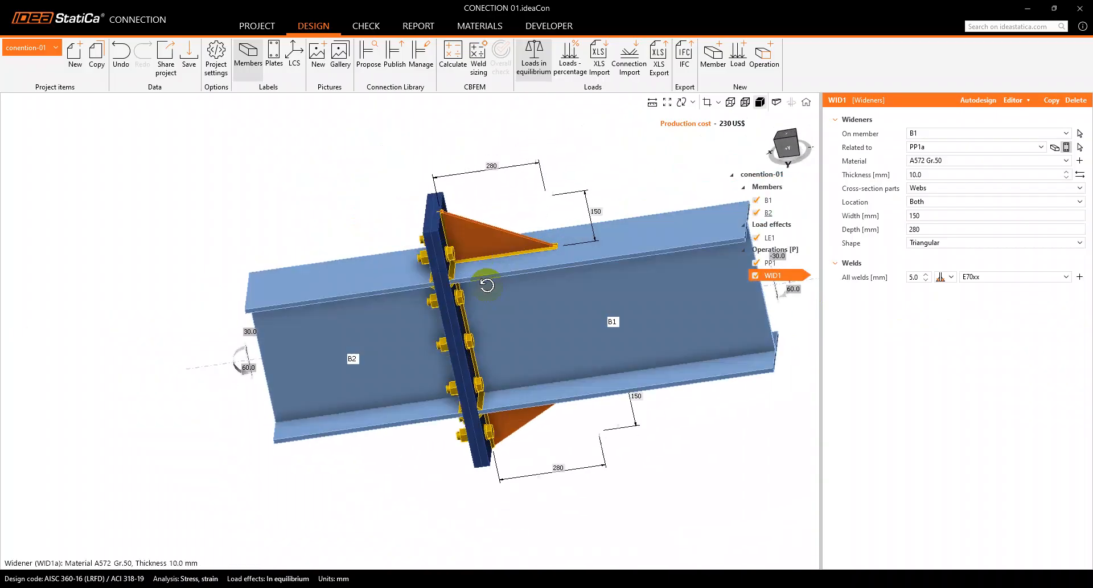
{"action": "scroll", "coordinate": [485, 283], "scroll_direction": "up", "scroll_amount": 6}
{"action": "right_click_drag", "start_coordinate": [393, 232], "coordinate": [371, 307]}
{"action": "scroll", "coordinate": [401, 247], "scroll_direction": "down", "scroll_amount": 5}
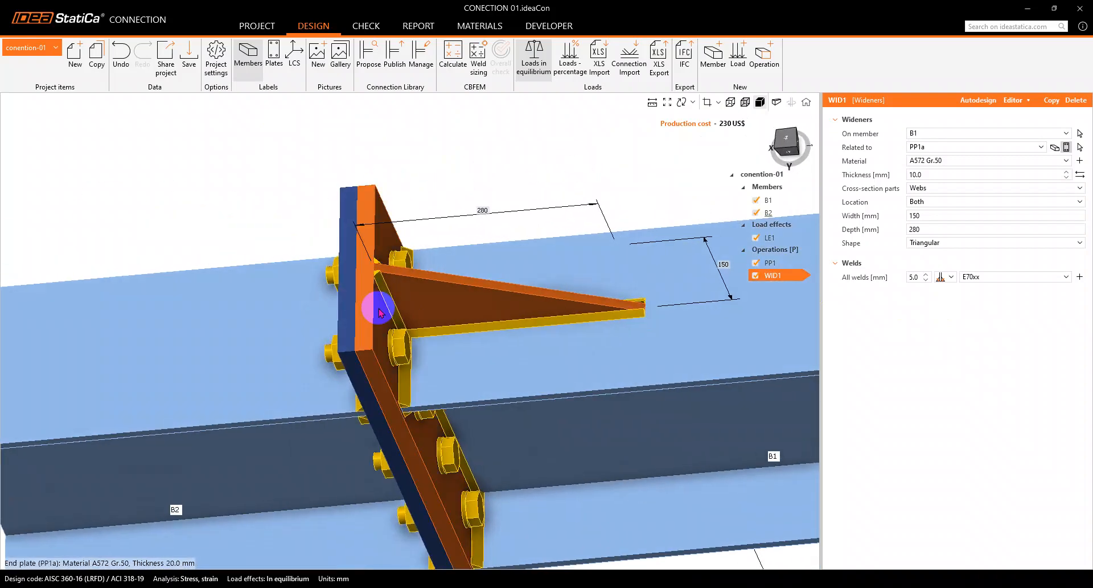
{"action": "scroll", "coordinate": [371, 307], "scroll_direction": "up", "scroll_amount": 5}
{"action": "scroll", "coordinate": [373, 199], "scroll_direction": "down", "scroll_amount": 5}
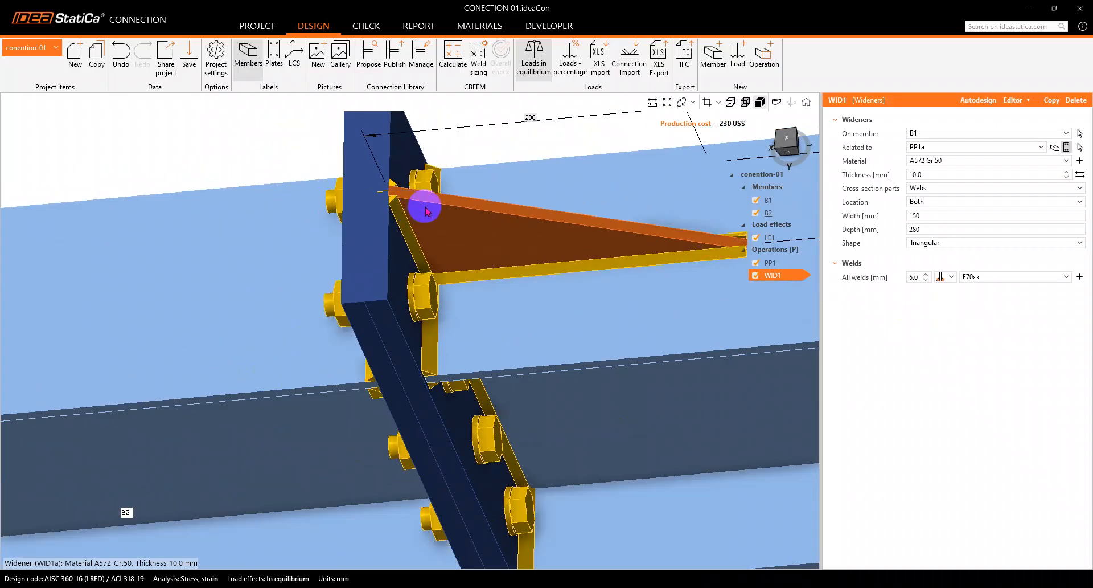
{"action": "scroll", "coordinate": [426, 210], "scroll_direction": "down", "scroll_amount": 4}
{"action": "right_click_drag", "start_coordinate": [456, 288], "coordinate": [447, 251]}
- Show the plate labels on the whole splice model
{"action": "left_click", "coordinate": [273, 57]}
{"action": "scroll", "coordinate": [447, 242], "scroll_direction": "up", "scroll_amount": 3}
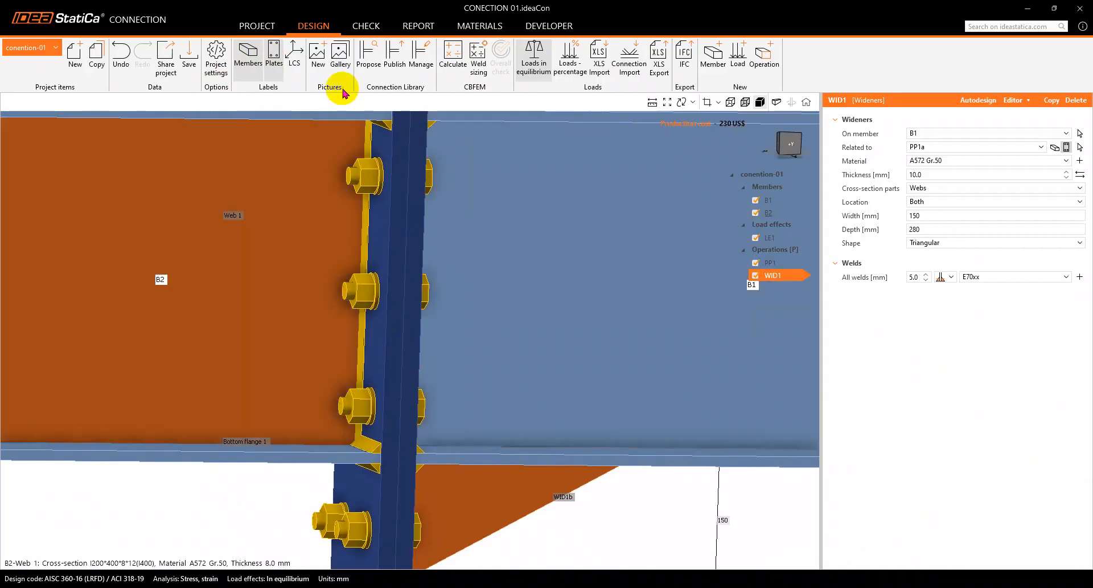
{"action": "left_click", "coordinate": [250, 64]}
{"action": "scroll", "coordinate": [292, 222], "scroll_direction": "down", "scroll_amount": 5}
{"action": "right_click_drag", "start_coordinate": [293, 222], "coordinate": [339, 254]}
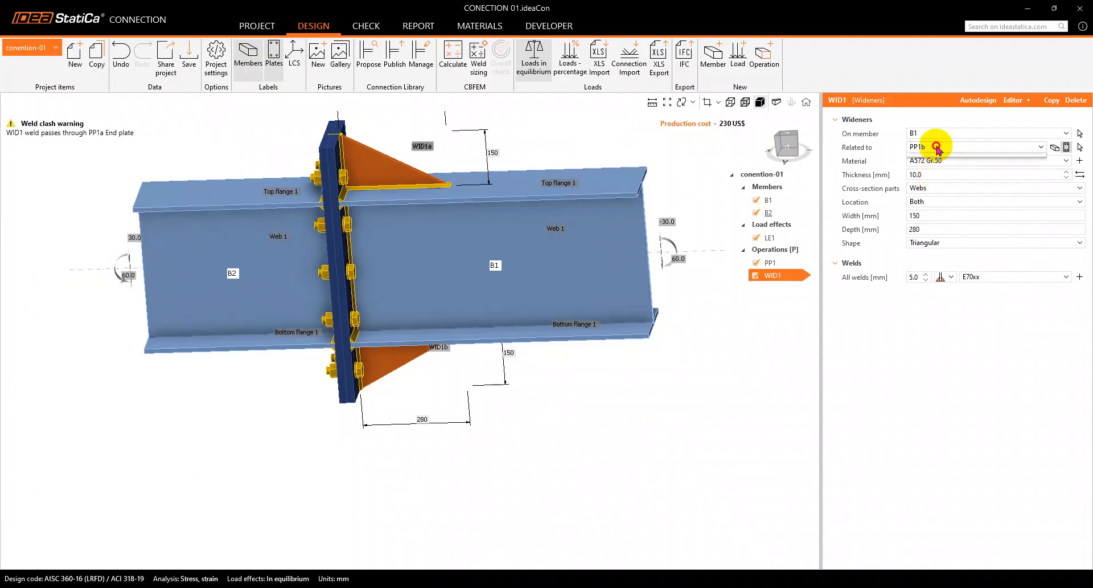
- Try relating the WID1 wideners to end plate PP1b and return them to PP1a
{"action": "left_click", "coordinate": [926, 165]}
{"action": "scroll", "coordinate": [349, 135], "scroll_direction": "up", "scroll_amount": 3}
{"action": "right_click_drag", "start_coordinate": [349, 135], "coordinate": [366, 202]}
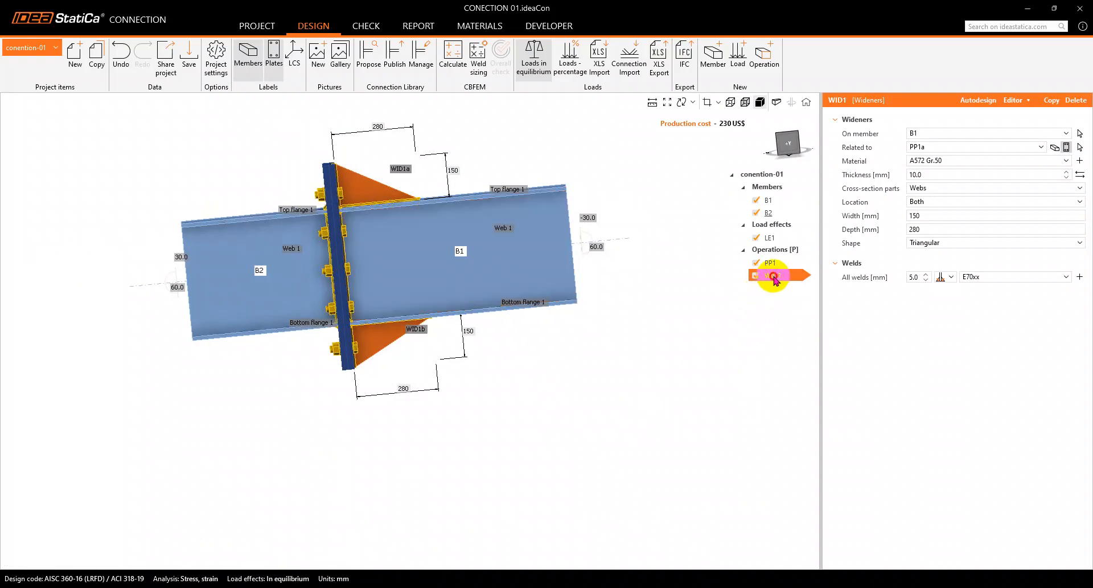
- Copy the WID1 wideners and assign the copy to member B2, related to end plate PP1b
{"action": "left_click", "coordinate": [793, 284]}
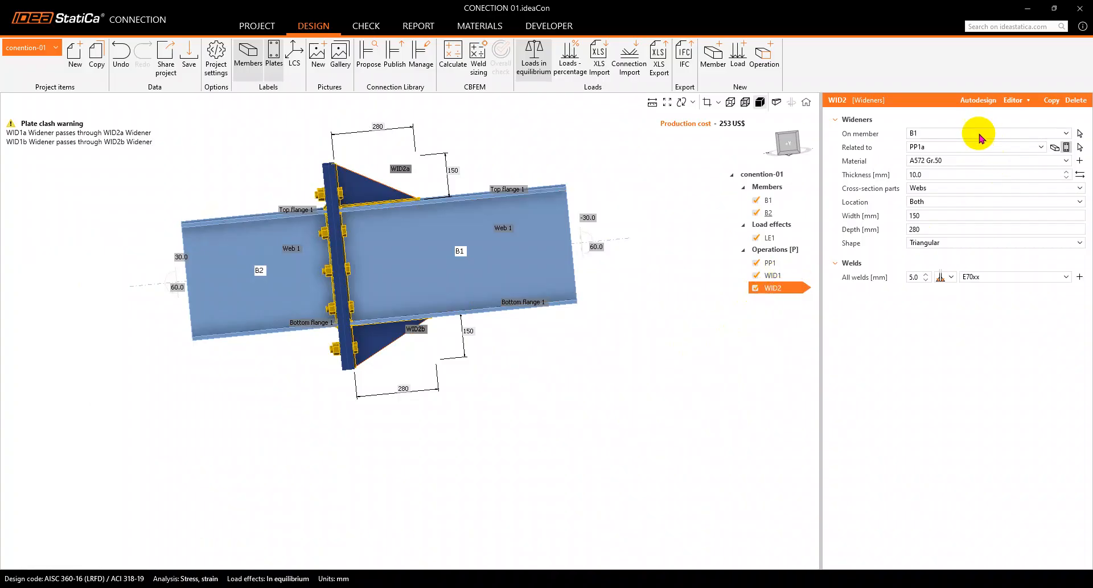
{"action": "left_click", "coordinate": [958, 149]}
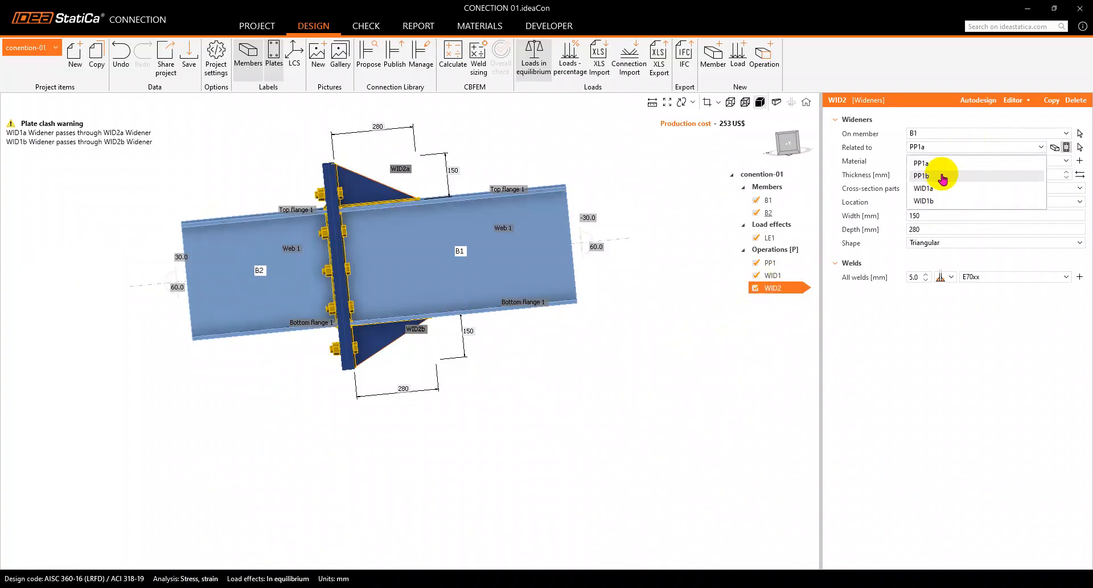
{"action": "left_click", "coordinate": [943, 177]}
{"action": "left_click", "coordinate": [922, 135]}
{"action": "left_click", "coordinate": [928, 148]}
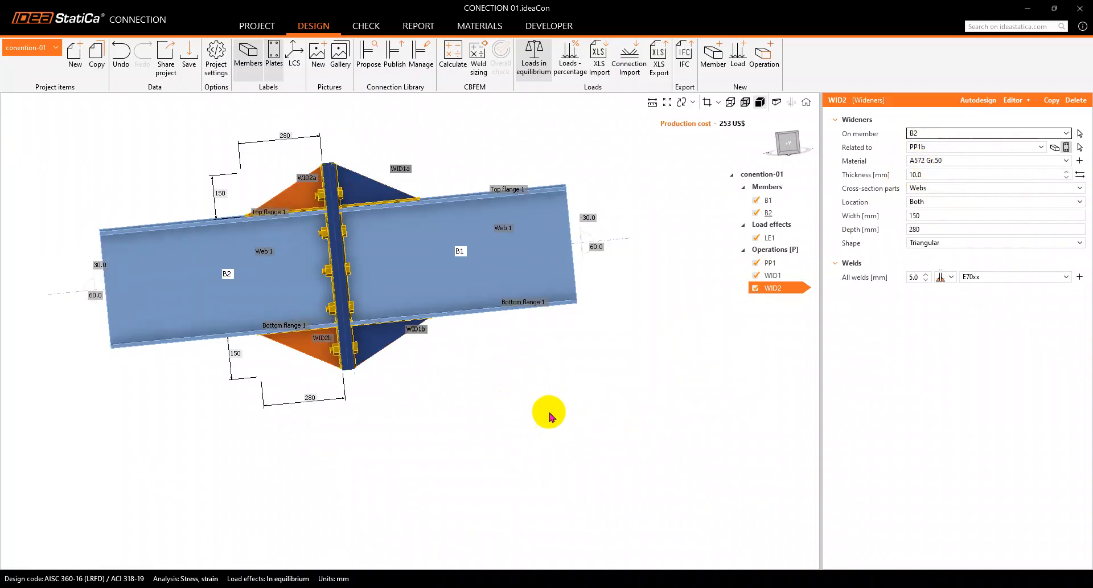
- Inspect the wideners on both members and check them against the RF-1 splice detail and section B-B in AutoCAD
{"action": "scroll", "coordinate": [330, 243], "scroll_direction": "up", "scroll_amount": 6}
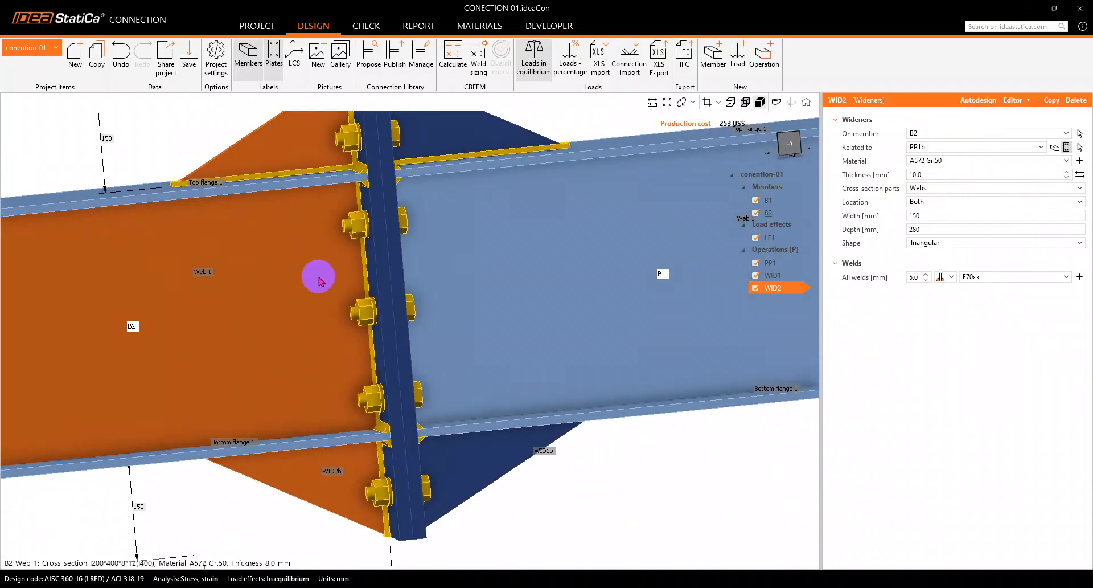
{"action": "scroll", "coordinate": [319, 276], "scroll_direction": "down", "scroll_amount": 4}
{"action": "mouse_move", "coordinate": [322, 250]}
{"action": "middle_mouse_down"}
{"action": "mouse_move", "coordinate": [349, 317]}
{"action": "mouse_move", "coordinate": [442, 232]}
{"action": "mouse_move", "coordinate": [325, 286]}
{"action": "mouse_move", "coordinate": [337, 349]}
{"action": "mouse_move", "coordinate": [310, 262]}
{"action": "mouse_move", "coordinate": [319, 247]}
{"action": "middle_mouse_up"}
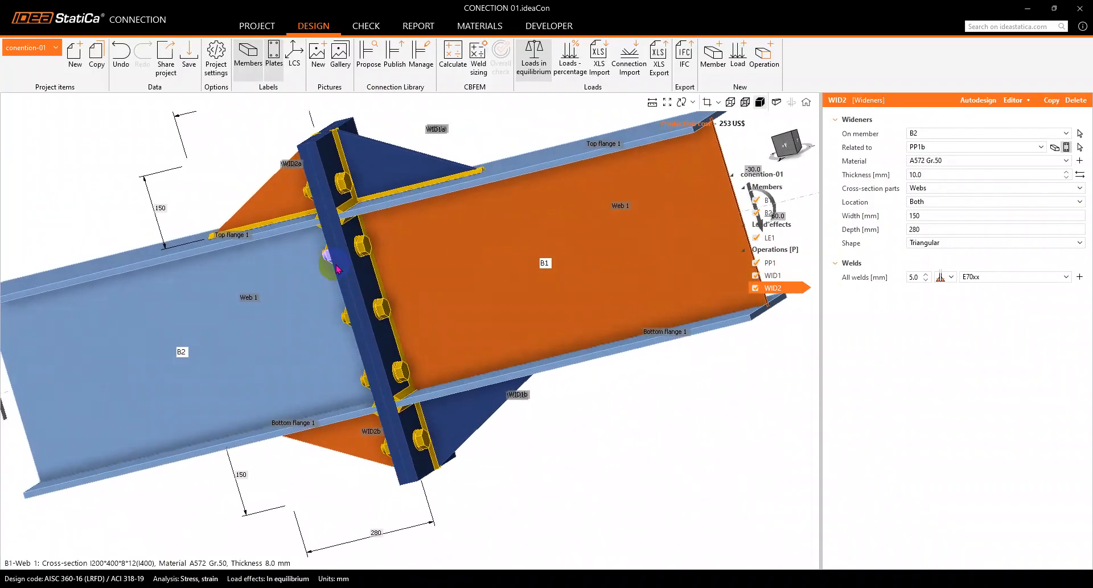
{"action": "key", "text": "alt+Tab"}
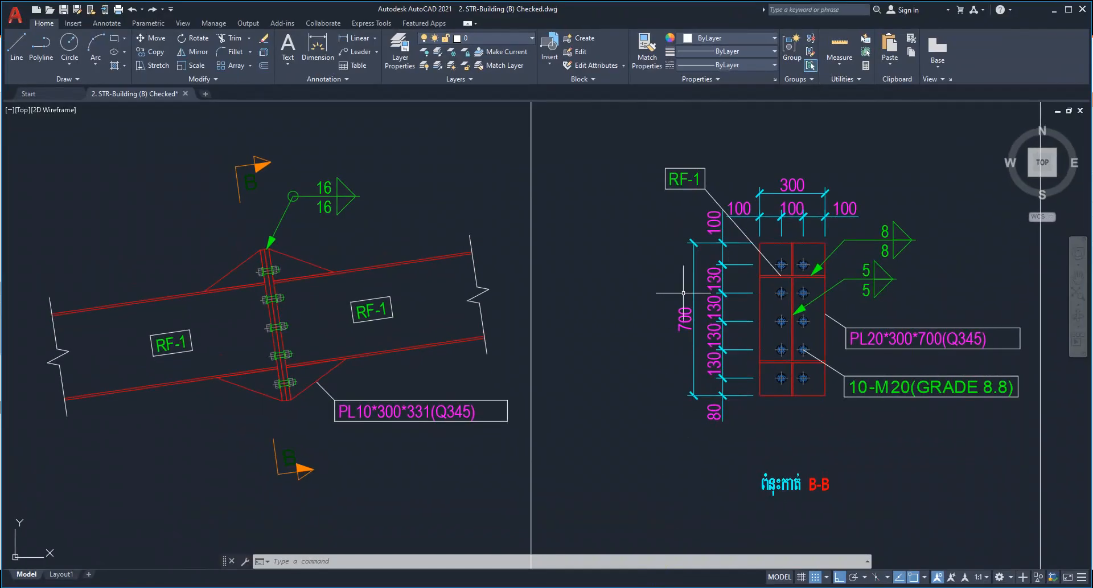
{"action": "scroll", "coordinate": [630, 300], "scroll_direction": "down", "scroll_amount": 2}
{"action": "scroll", "coordinate": [371, 324], "scroll_direction": "up", "scroll_amount": 2}
{"action": "scroll", "coordinate": [342, 305], "scroll_direction": "up", "scroll_amount": 2}
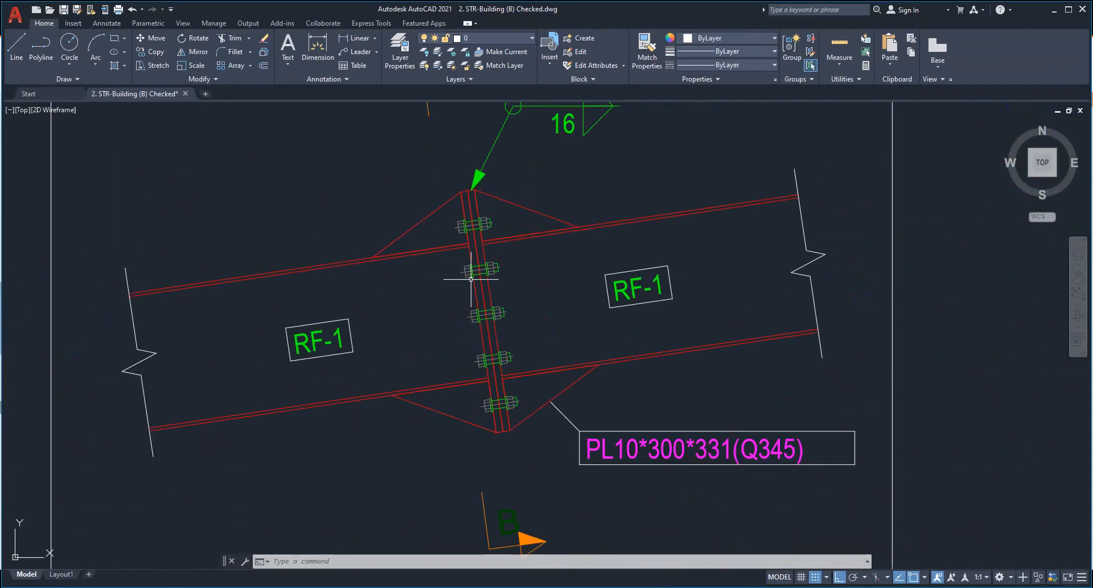
{"action": "scroll", "coordinate": [500, 245], "scroll_direction": "down", "scroll_amount": 2}
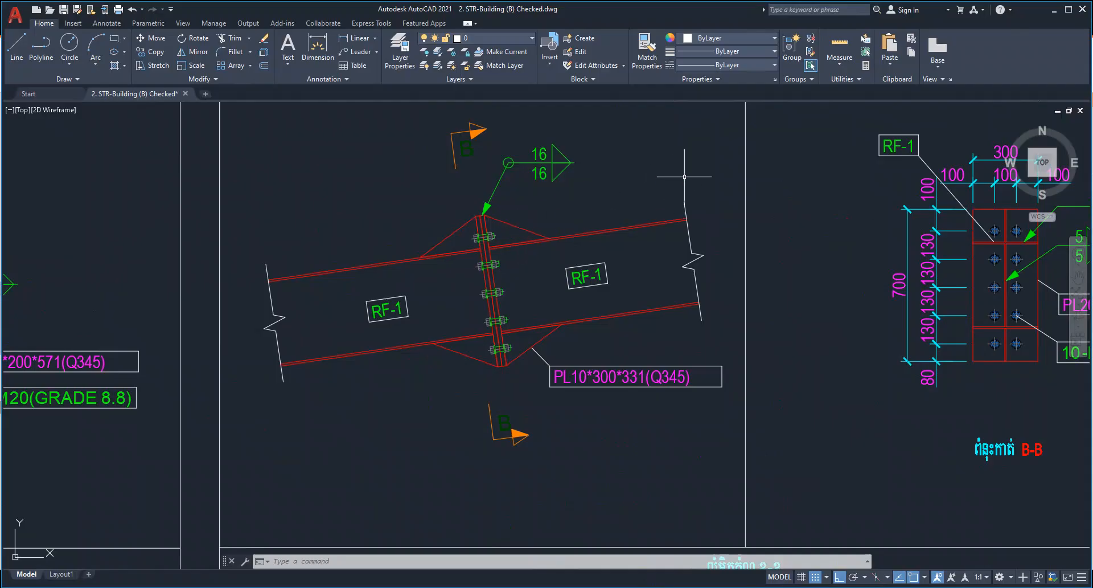
{"action": "middle_click_drag", "start_coordinate": [854, 259], "coordinate": [642, 283]}
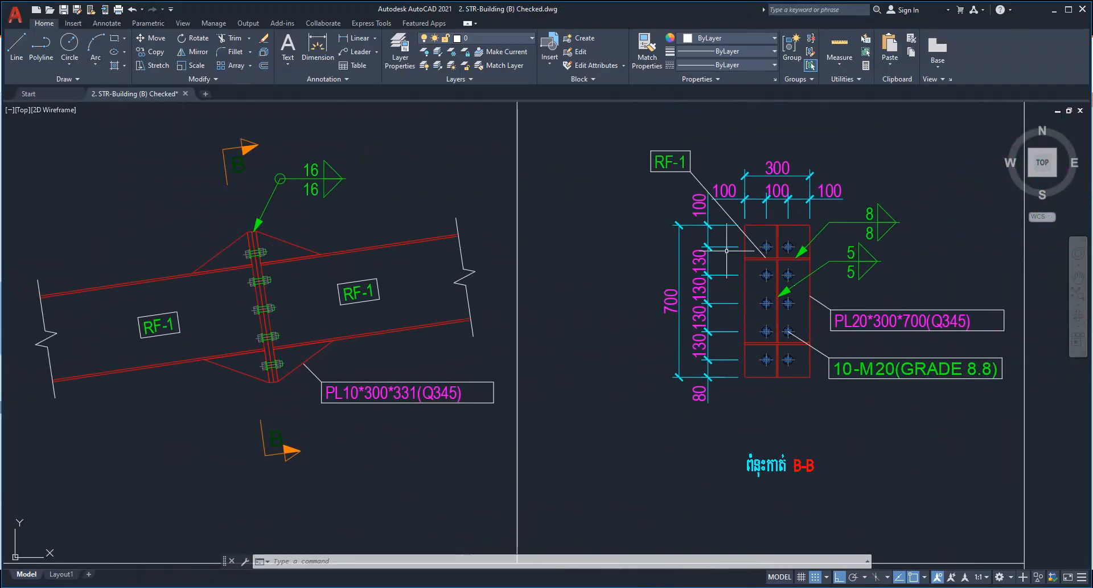
{"action": "left_click", "coordinate": [1048, 12]}
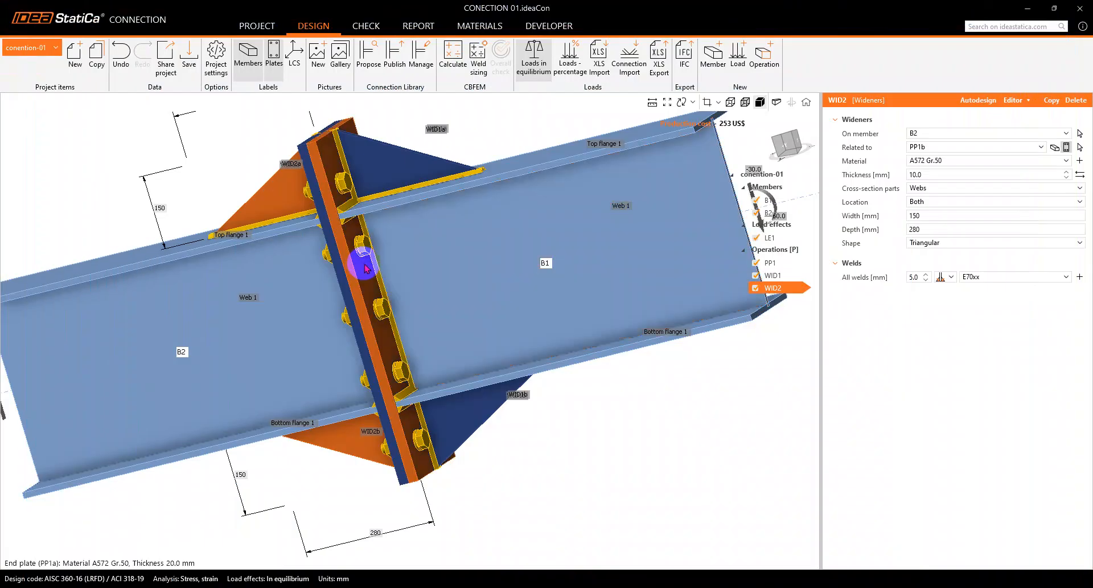
- Examine the completed splice from several sides, check member B2's properties and open load effect LE1
{"action": "middle_click_drag", "start_coordinate": [362, 263], "coordinate": [504, 287], "text": "ctrl"}
{"action": "scroll", "coordinate": [394, 267], "scroll_direction": "down", "scroll_amount": 3}
{"action": "middle_click_drag", "start_coordinate": [390, 270], "coordinate": [424, 311], "text": "ctrl"}
{"action": "left_click", "coordinate": [434, 282]}
{"action": "left_click", "coordinate": [349, 292]}
{"action": "middle_click_drag", "start_coordinate": [348, 292], "coordinate": [353, 385], "text": "ctrl"}
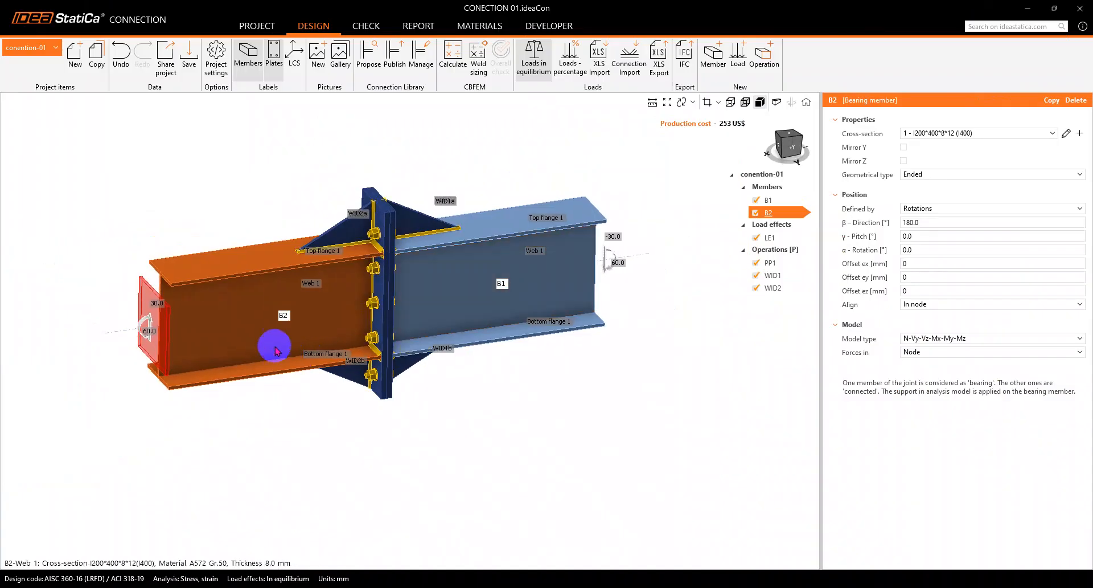
{"action": "right_click_drag", "start_coordinate": [255, 330], "coordinate": [566, 351]}
{"action": "left_click", "coordinate": [768, 238]}
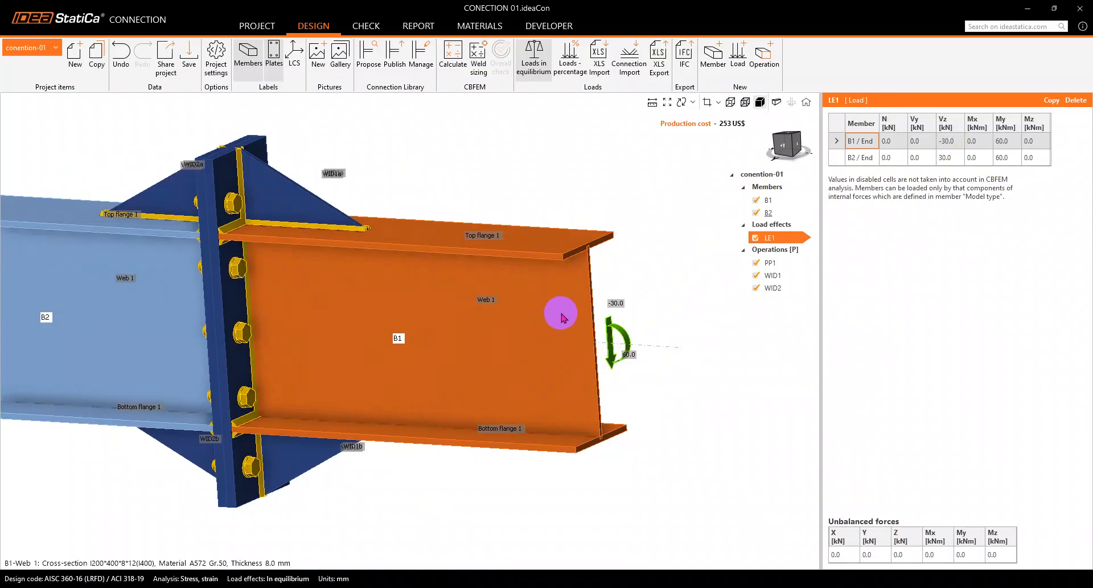
- Review the properties of members B2 and B1, then the end forces of load effect LE1
{"action": "scroll", "coordinate": [566, 316], "scroll_direction": "down", "scroll_amount": 2}
{"action": "left_click", "coordinate": [105, 302]}
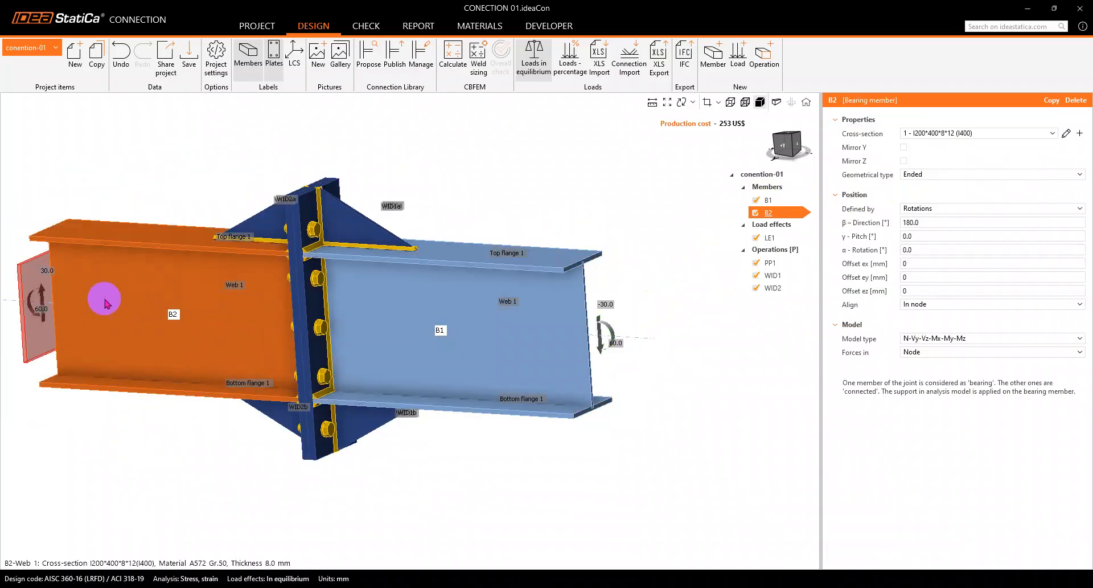
{"action": "left_click", "coordinate": [572, 348]}
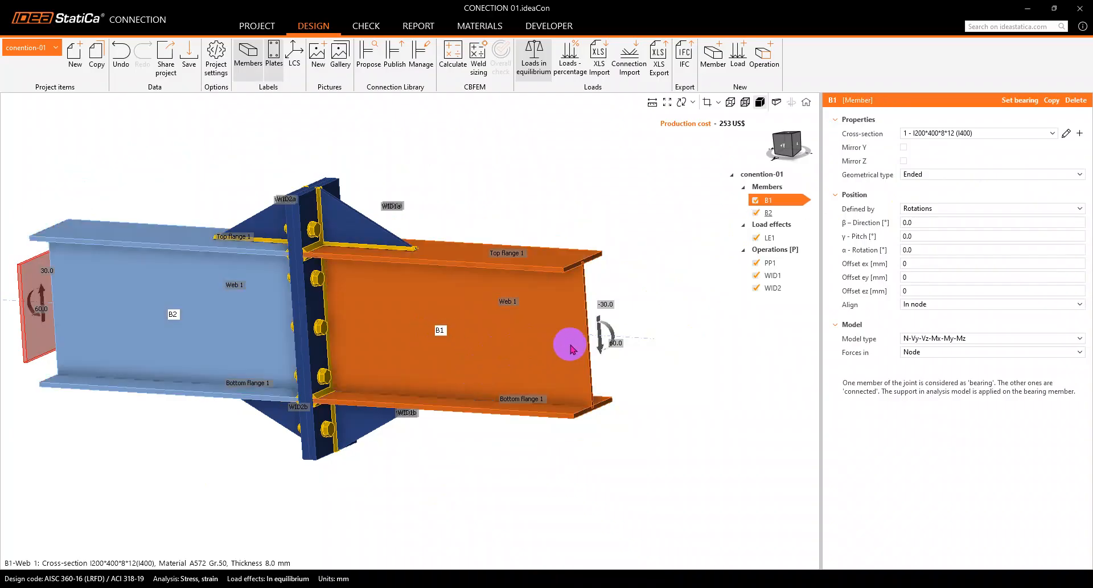
{"action": "right_click_drag", "start_coordinate": [527, 380], "coordinate": [484, 373]}
{"action": "middle_click_drag", "start_coordinate": [483, 373], "coordinate": [486, 394]}
{"action": "scroll", "coordinate": [479, 392], "scroll_direction": "down", "scroll_amount": 2}
{"action": "right_click_drag", "start_coordinate": [476, 390], "coordinate": [415, 374]}
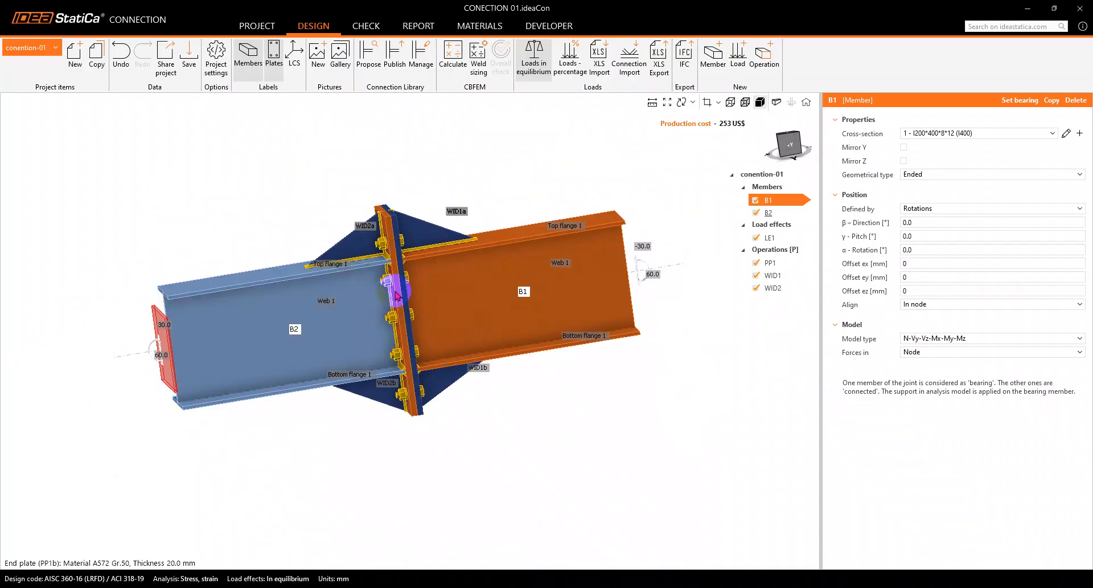
{"action": "mouse_move", "coordinate": [396, 293]}
{"action": "right_mouse_down"}
{"action": "mouse_move", "coordinate": [486, 339]}
{"action": "mouse_move", "coordinate": [390, 312]}
{"action": "mouse_move", "coordinate": [653, 239]}
{"action": "right_mouse_up"}
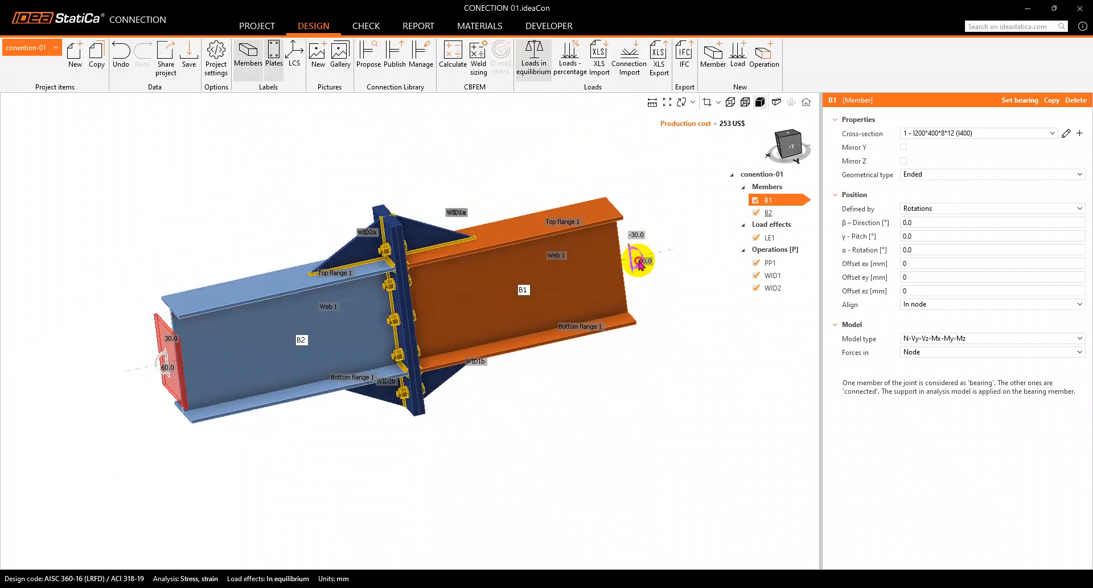
{"action": "left_click", "coordinate": [639, 262]}
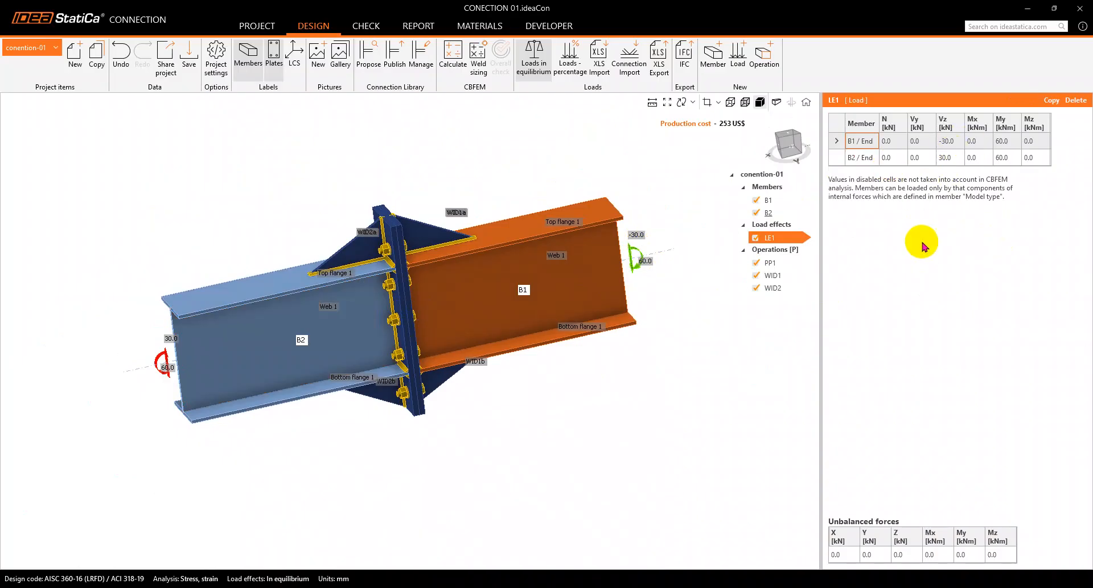
- Set the shear force Vz at the end of member B1 to -100 kN in load effect LE1
{"action": "mouse_move", "coordinate": [683, 330]}
{"action": "right_mouse_down"}
{"action": "mouse_move", "coordinate": [622, 274]}
{"action": "mouse_move", "coordinate": [917, 209]}
{"action": "right_mouse_up"}
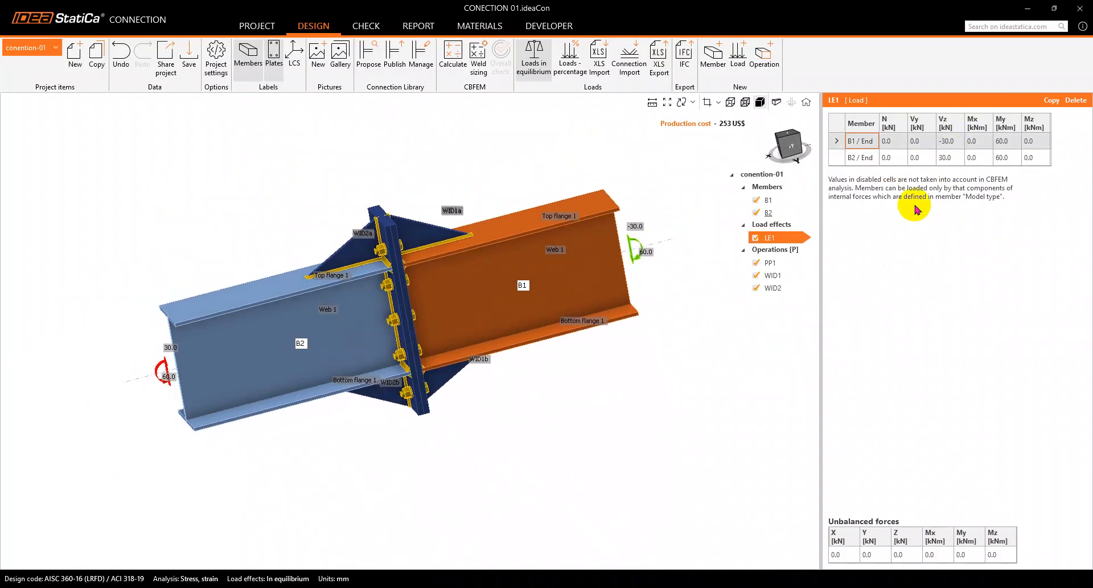
{"action": "left_click", "coordinate": [951, 141]}
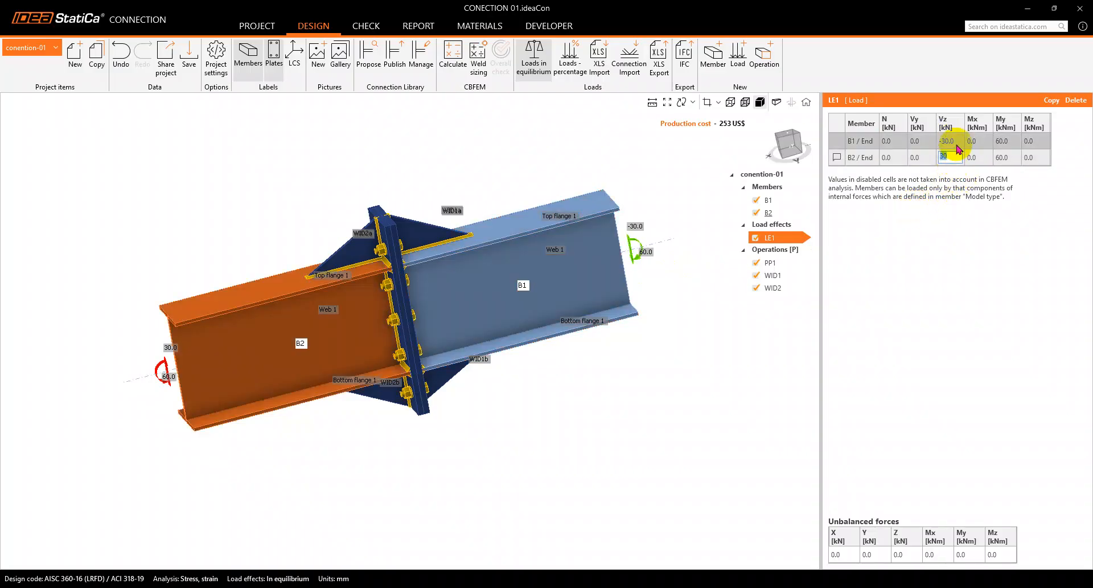
{"action": "left_click", "coordinate": [957, 158]}
{"action": "left_click", "coordinate": [955, 143]}
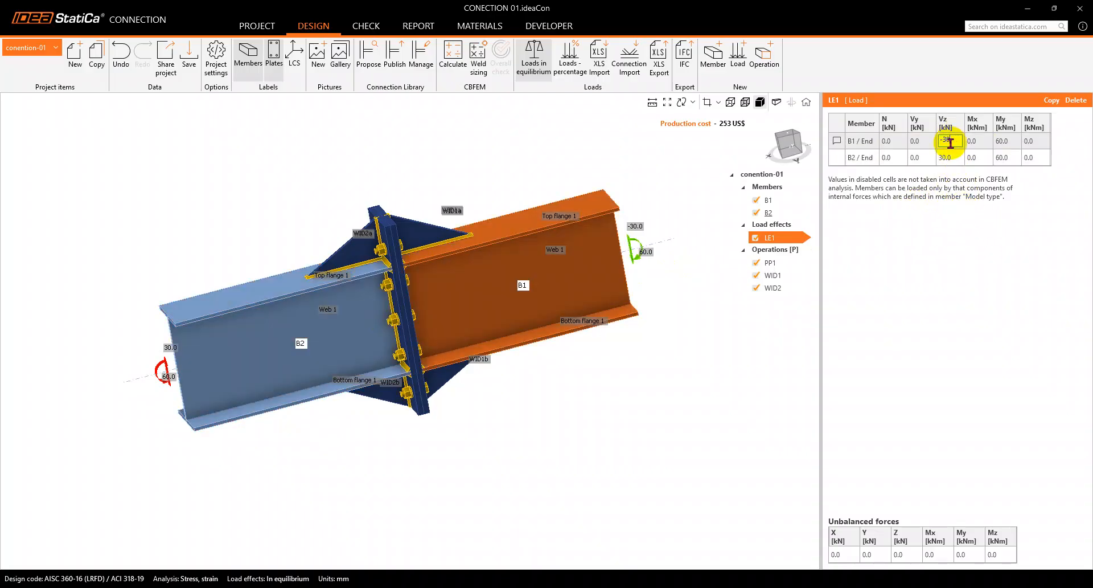
{"action": "type", "text": "-100"}
- Set the shear force Vz at the end of member B2 to 250 kN and look at the load on the model
{"action": "left_click", "coordinate": [953, 158]}
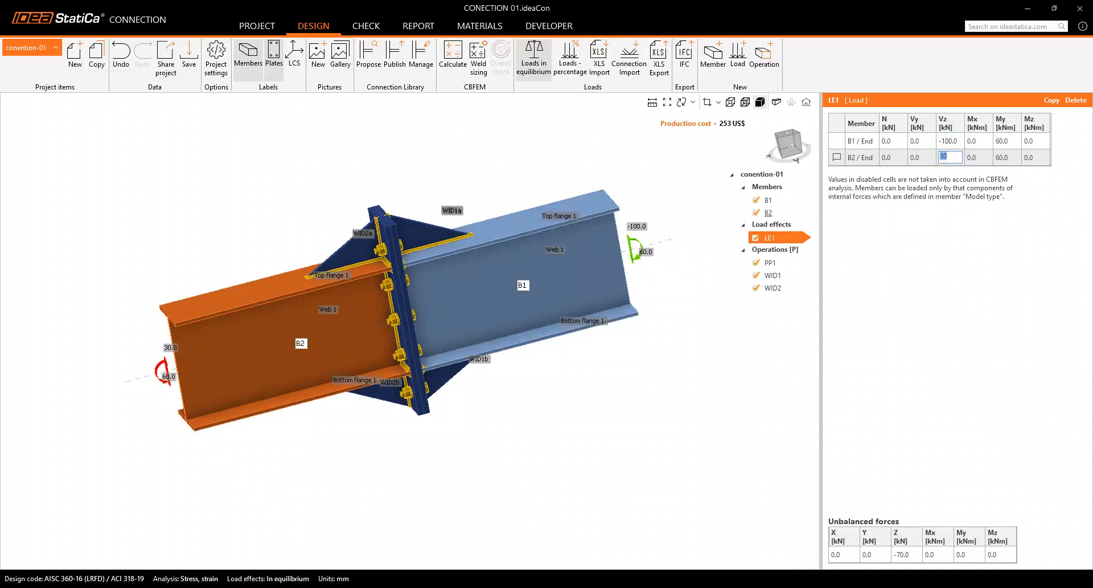
{"action": "key", "text": "Tab"}
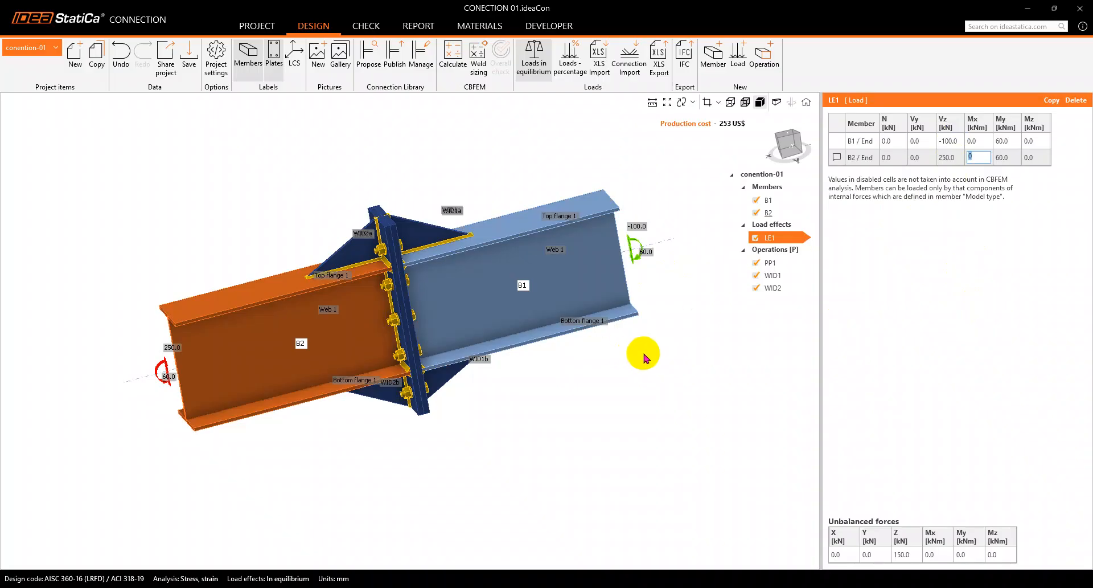
{"action": "scroll", "coordinate": [598, 215], "scroll_direction": "up", "scroll_amount": 3}
{"action": "right_click_drag", "start_coordinate": [689, 280], "coordinate": [708, 262]}
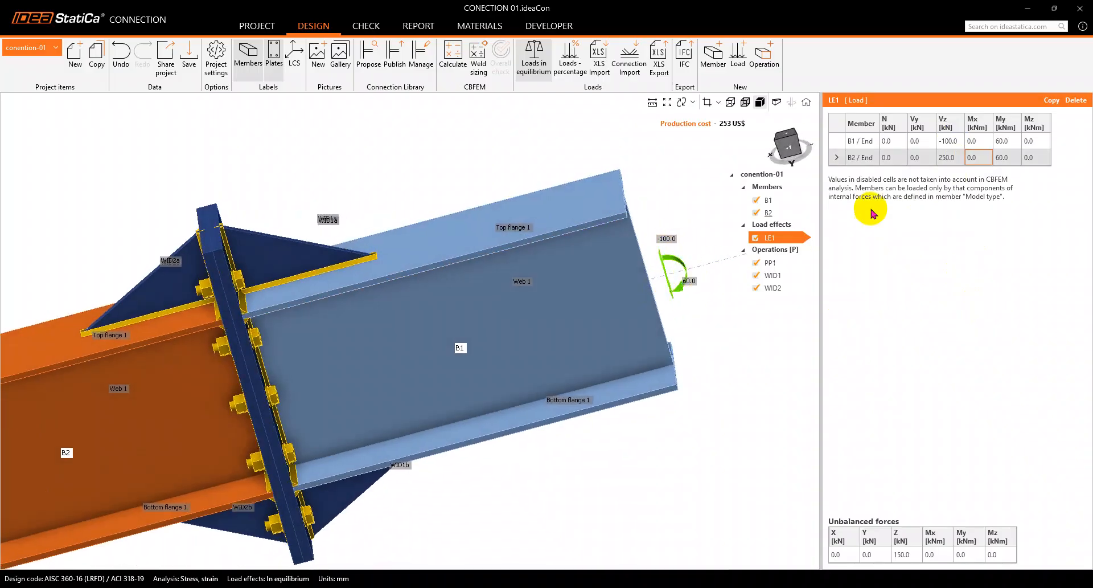
- Set B2's shear force Vz and moment My to 0 and B1's moment My to 250 kNm
{"action": "left_click", "coordinate": [949, 159]}
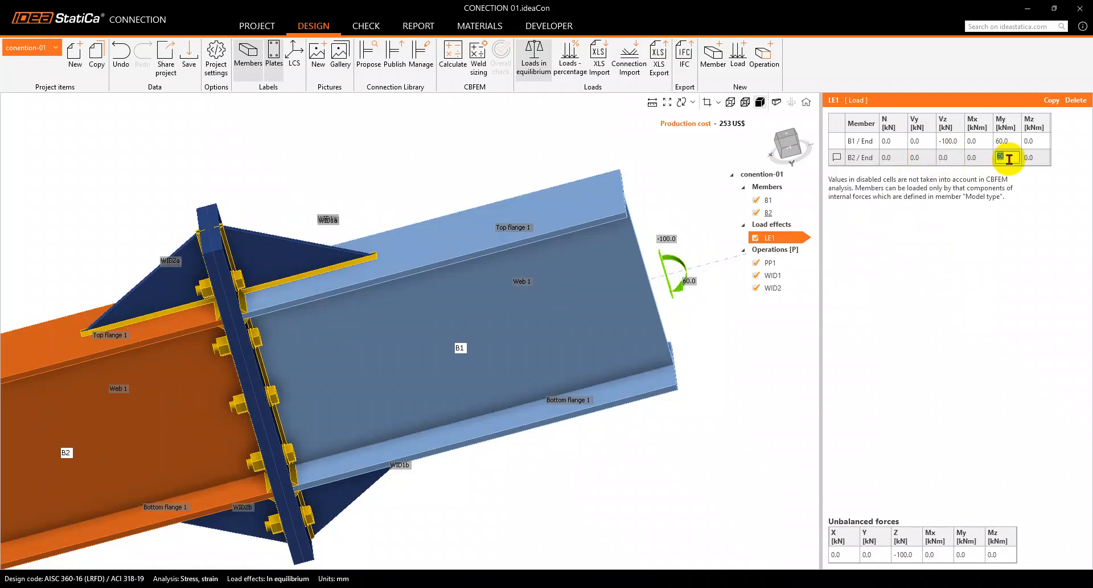
{"action": "double_click", "coordinate": [1013, 140]}
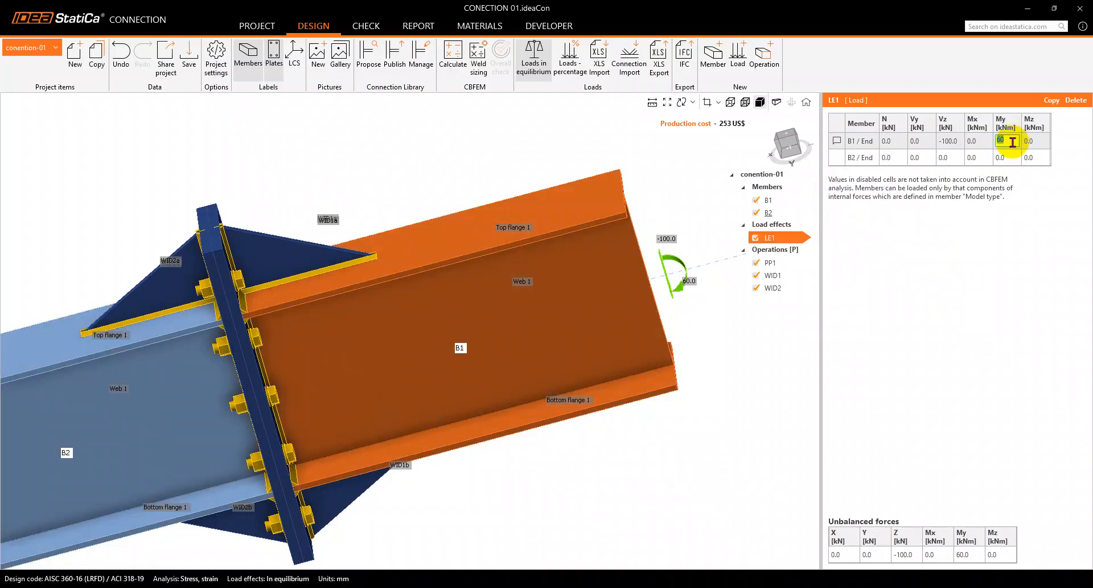
{"action": "left_click", "coordinate": [728, 368]}
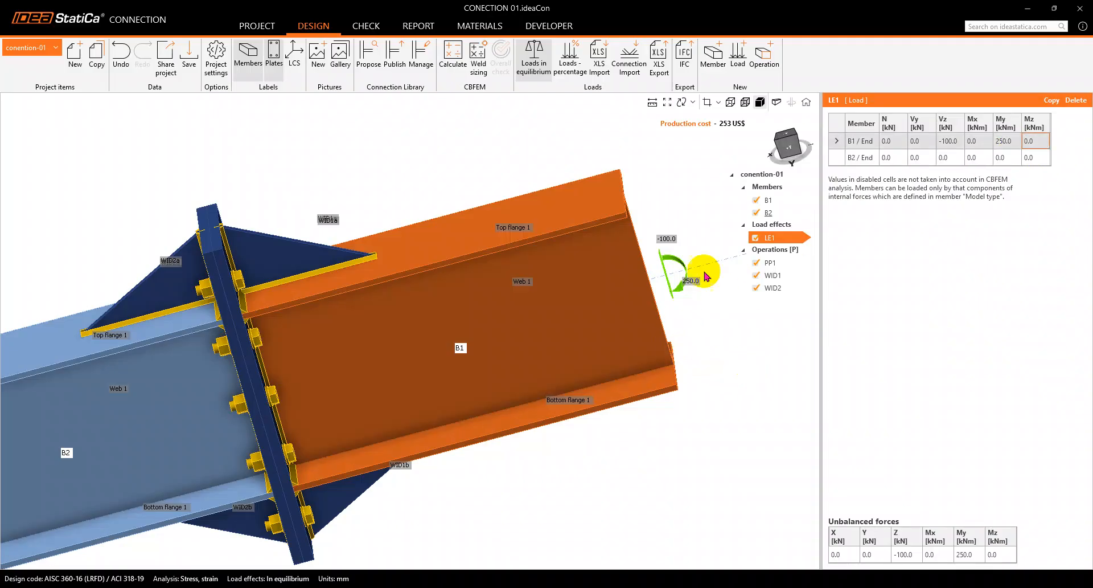
{"action": "scroll", "coordinate": [699, 234], "scroll_direction": "up", "scroll_amount": 2}
{"action": "middle_click_drag", "start_coordinate": [671, 277], "coordinate": [646, 232]}
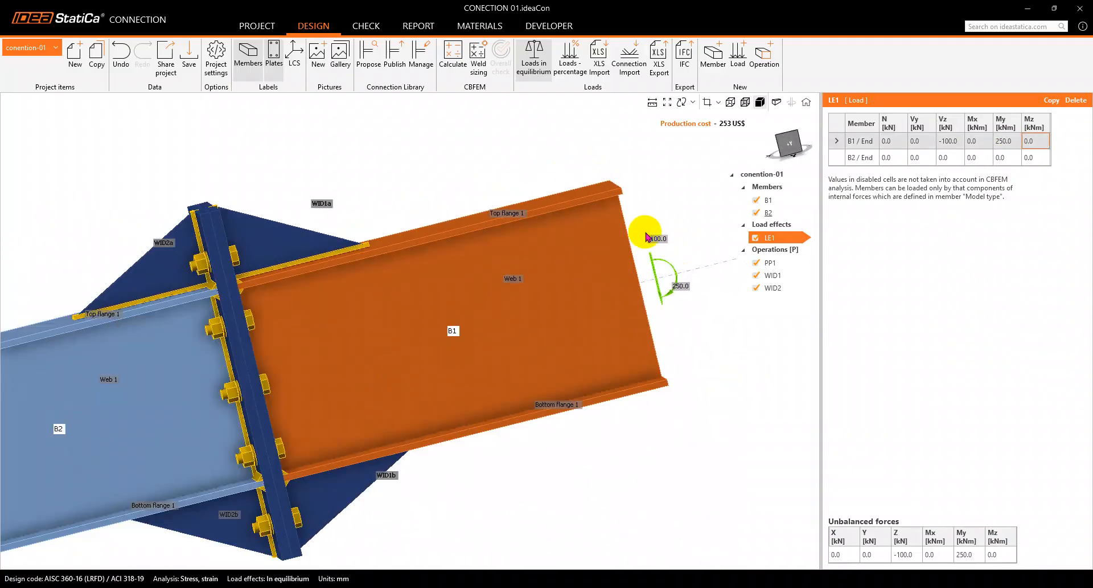
{"action": "scroll", "coordinate": [488, 275], "scroll_direction": "down", "scroll_amount": 5}
{"action": "middle_click_drag", "start_coordinate": [542, 312], "coordinate": [476, 347], "text": "shift"}
{"action": "middle_click_drag", "start_coordinate": [506, 137], "coordinate": [476, 262]}
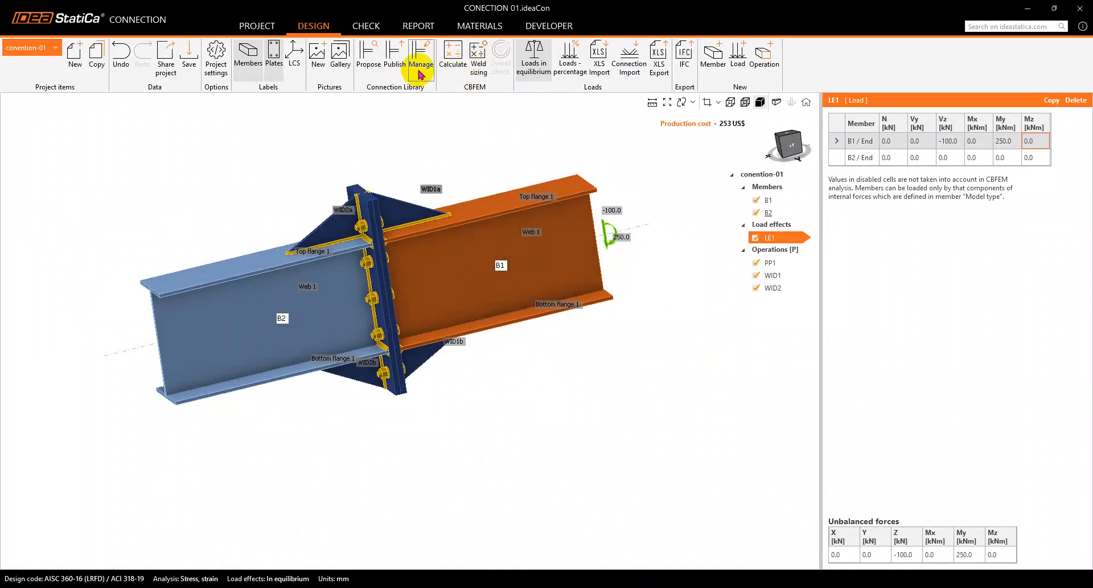
- Review the project settings for analysis, checks, general design, fire and resistance factors, and save them
{"action": "left_click", "coordinate": [215, 73]}
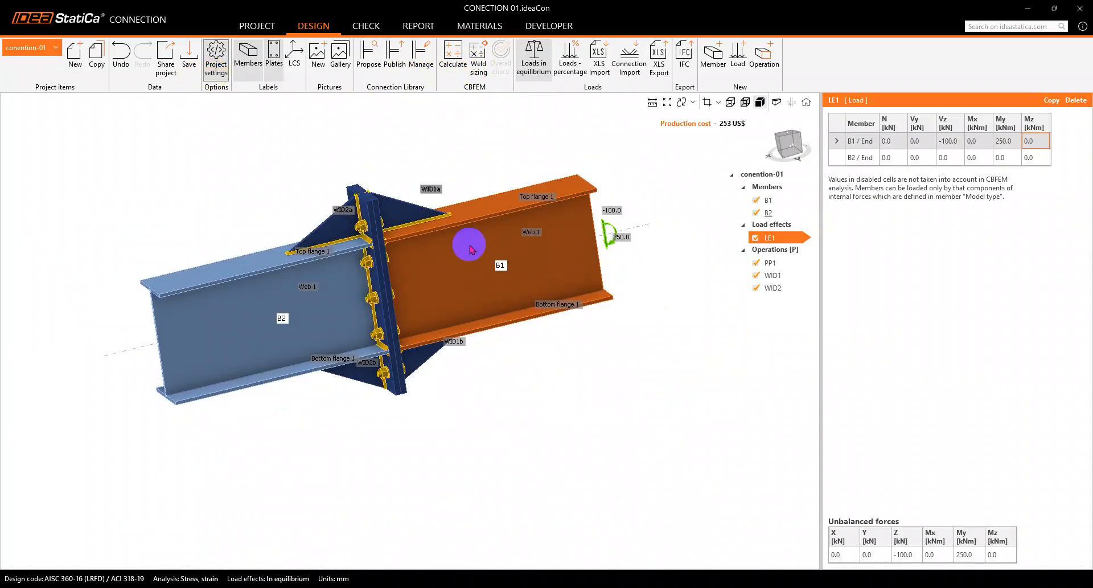
{"action": "left_click_drag", "start_coordinate": [444, 122], "coordinate": [405, 114]}
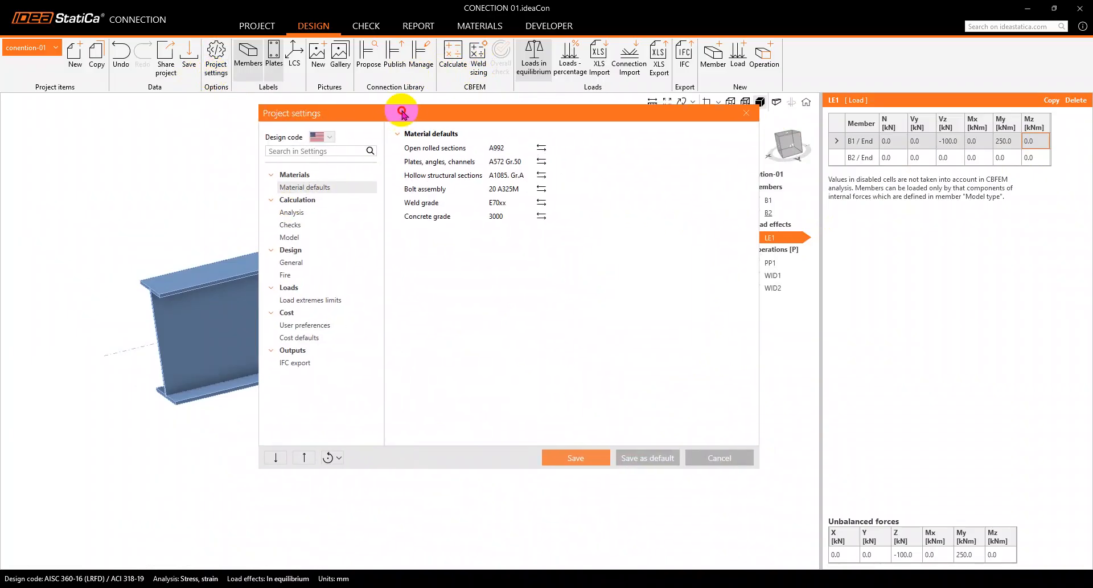
{"action": "left_click", "coordinate": [295, 214]}
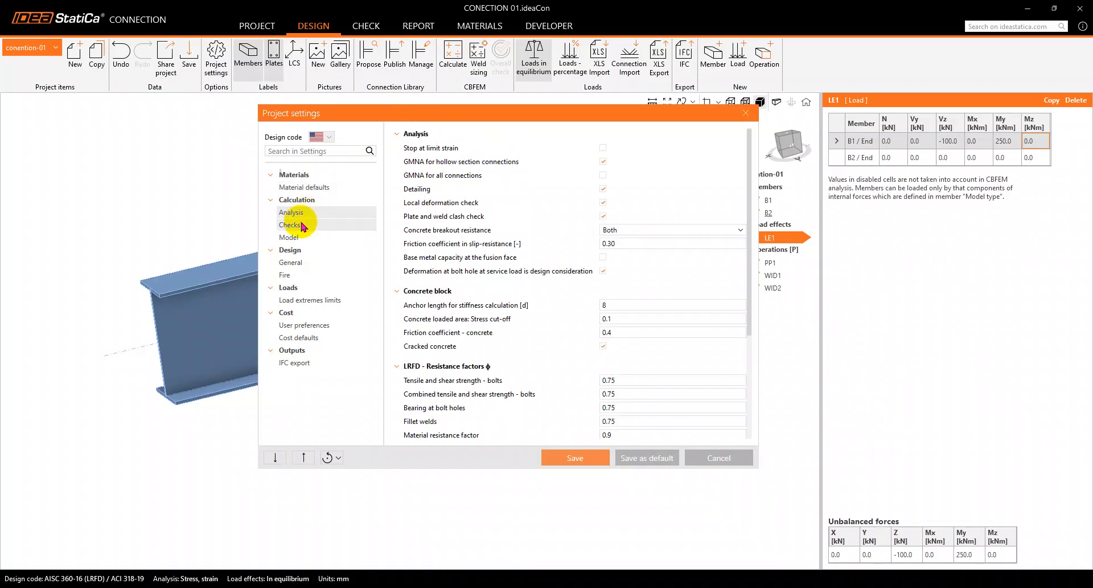
{"action": "left_click", "coordinate": [290, 225]}
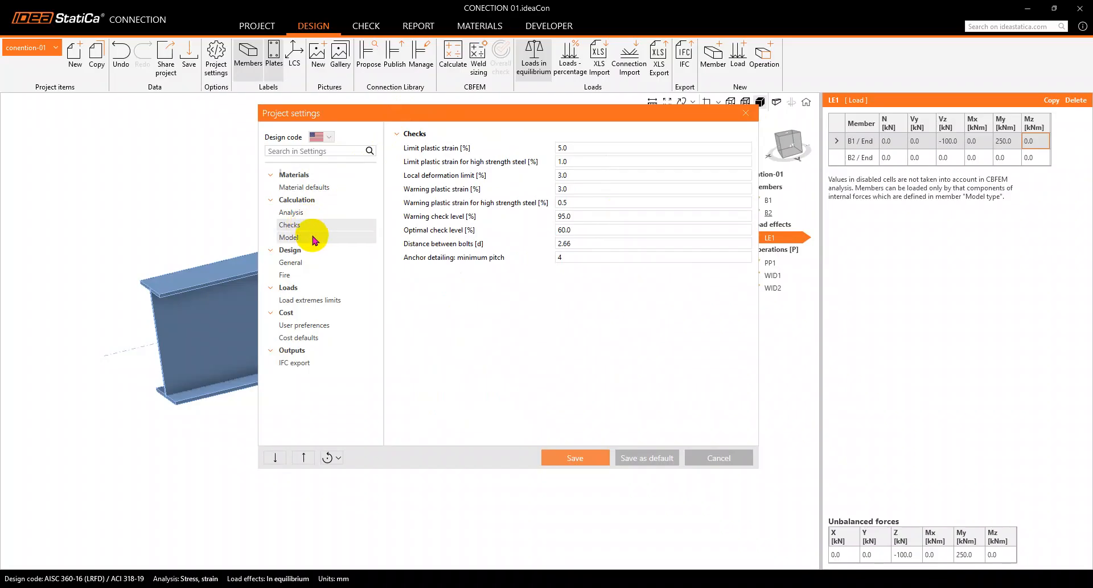
{"action": "left_click", "coordinate": [305, 262]}
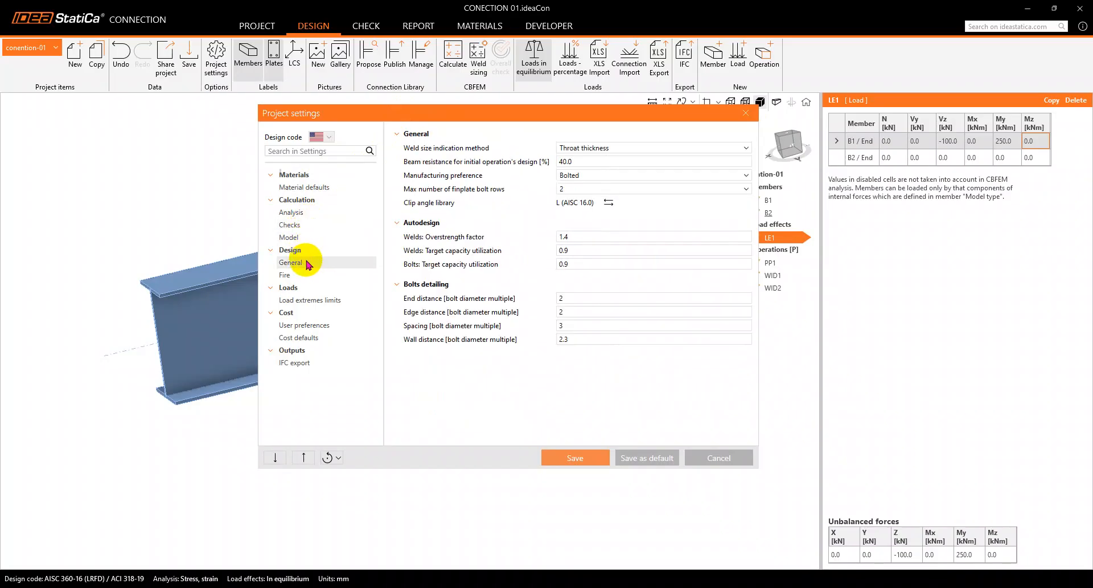
{"action": "left_click", "coordinate": [314, 275]}
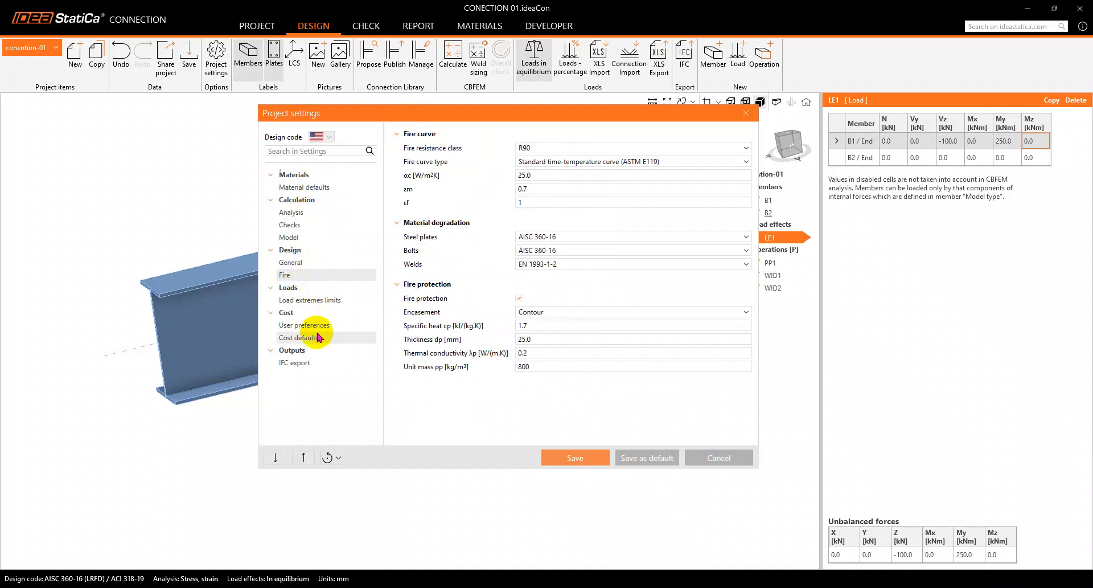
{"action": "left_click", "coordinate": [299, 224]}
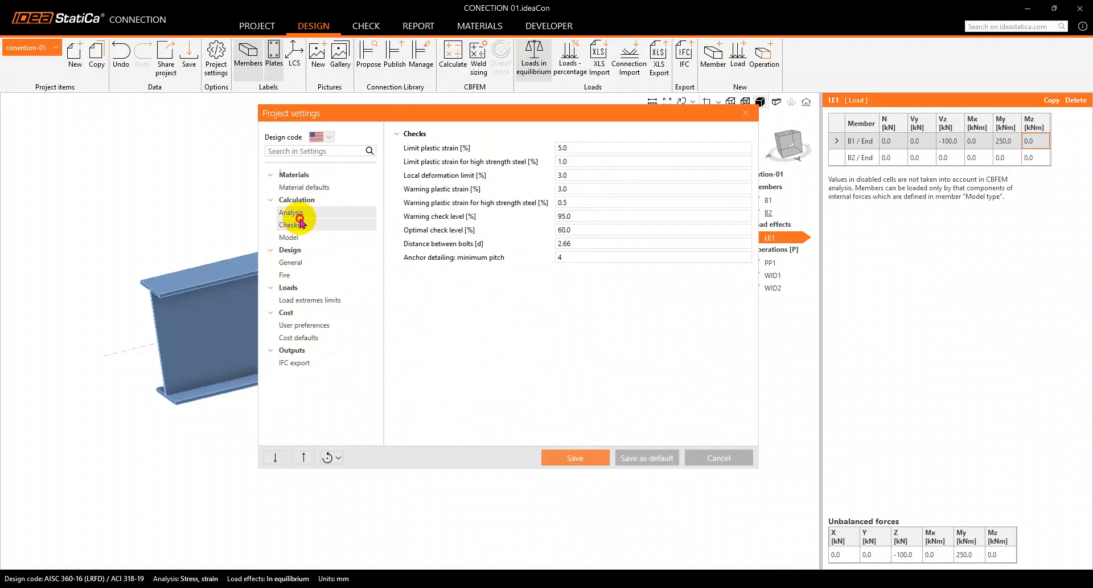
{"action": "left_click", "coordinate": [299, 215]}
{"action": "scroll", "coordinate": [496, 301], "scroll_direction": "down", "scroll_amount": 3}
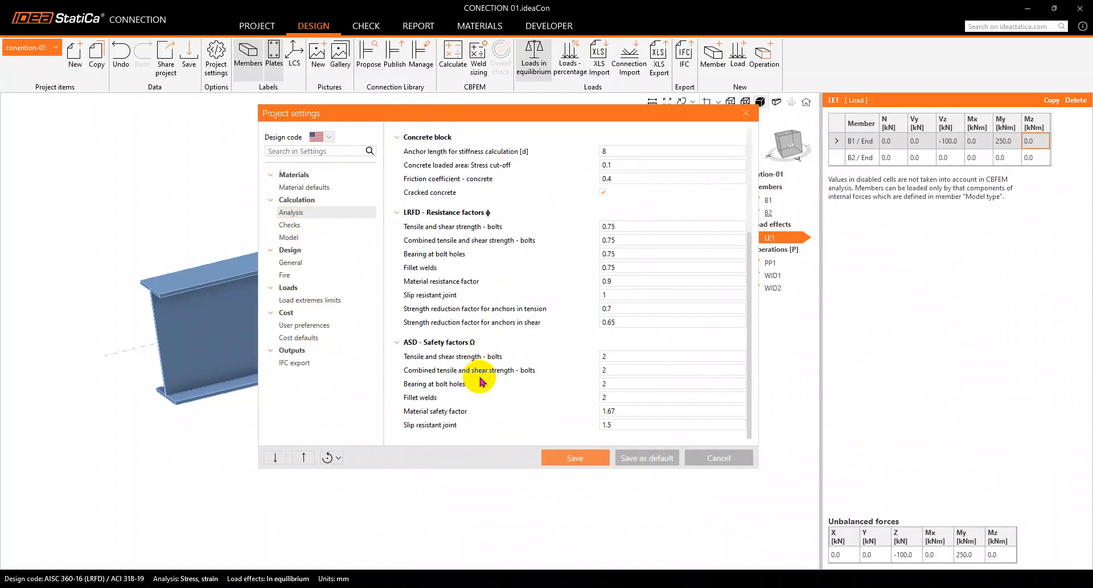
{"action": "left_click", "coordinate": [578, 457]}
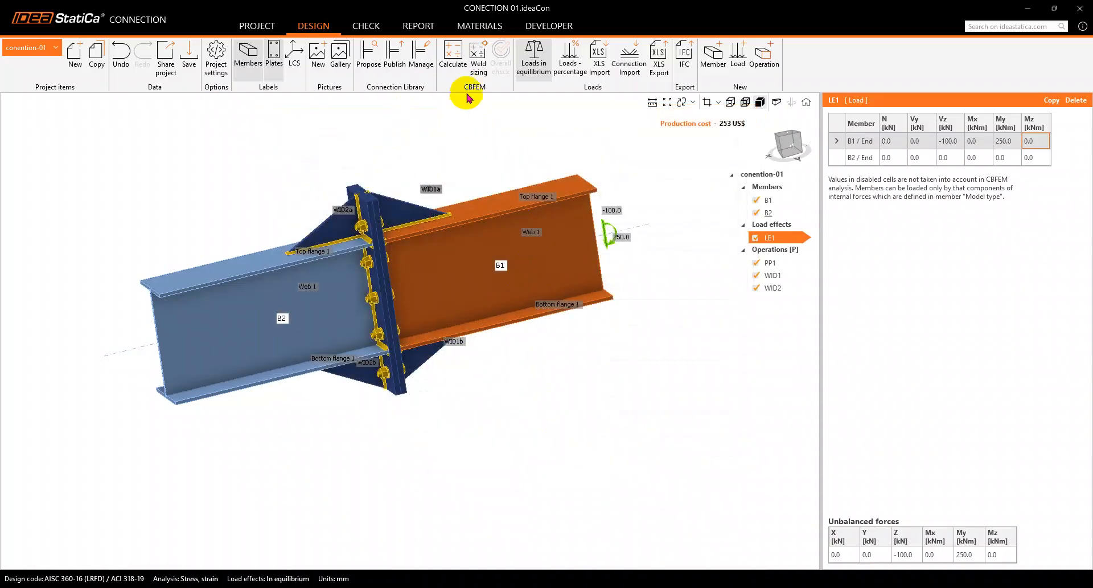
- Calculate the connection and examine the overall check colouring of the members, end plates and bolts from several sides
{"action": "left_click", "coordinate": [453, 57]}
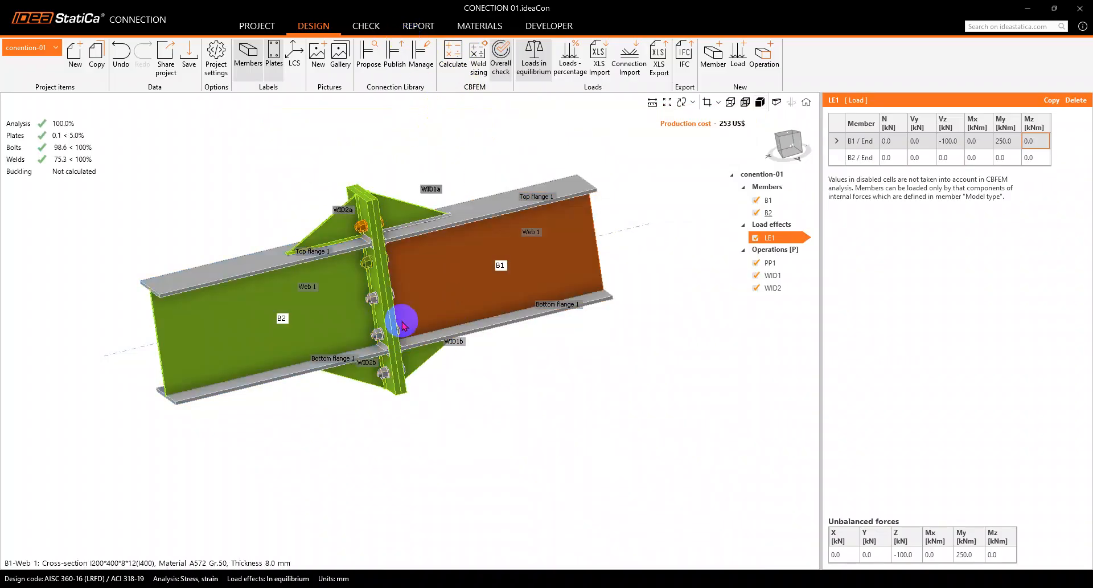
{"action": "right_click_drag", "start_coordinate": [397, 312], "coordinate": [518, 297]}
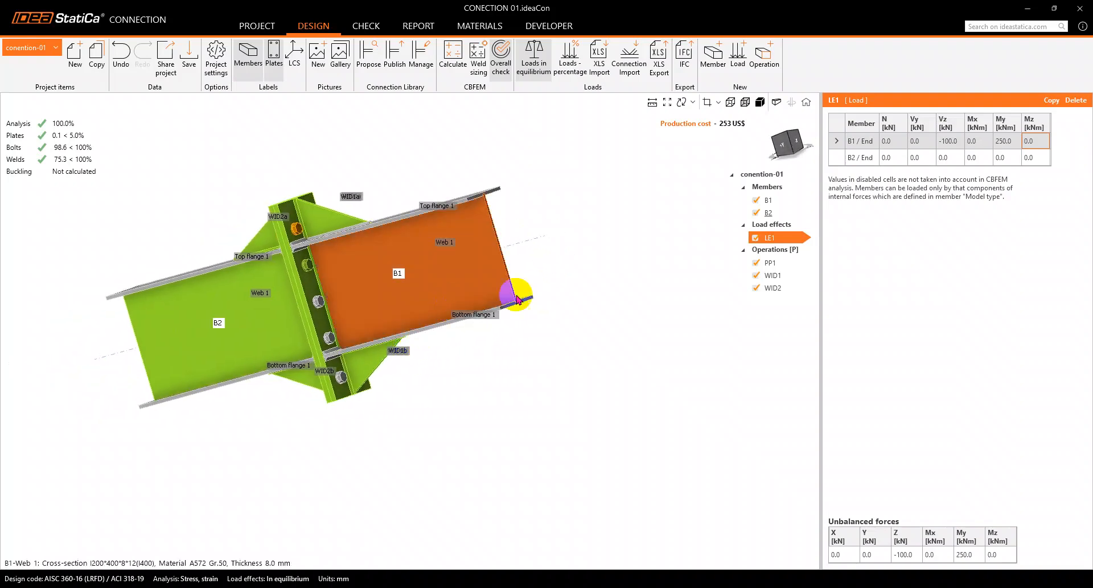
{"action": "middle_click_drag", "start_coordinate": [459, 292], "coordinate": [404, 245]}
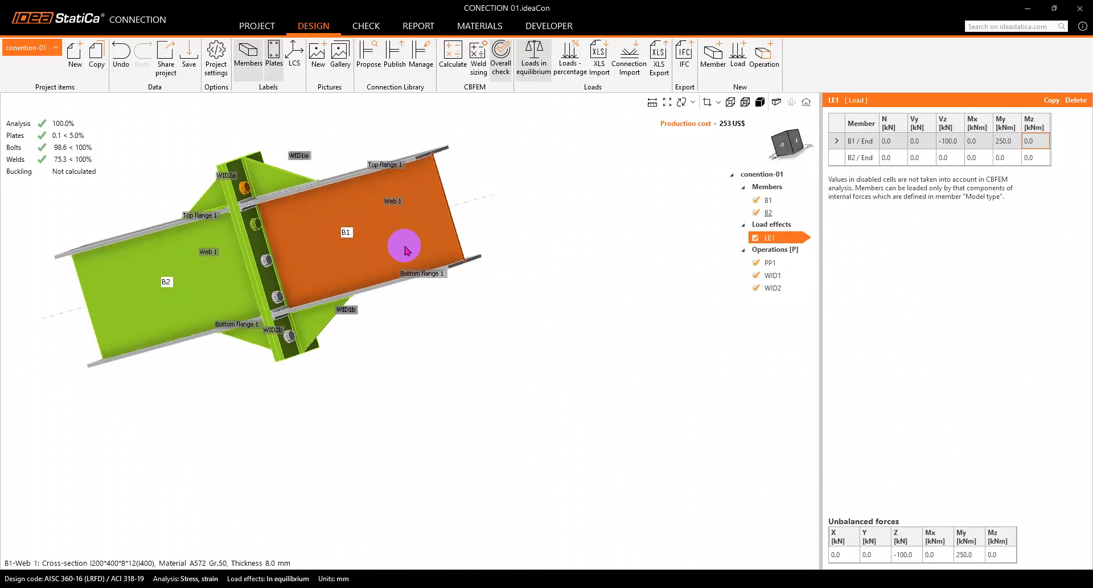
{"action": "right_click_drag", "start_coordinate": [318, 222], "coordinate": [356, 211]}
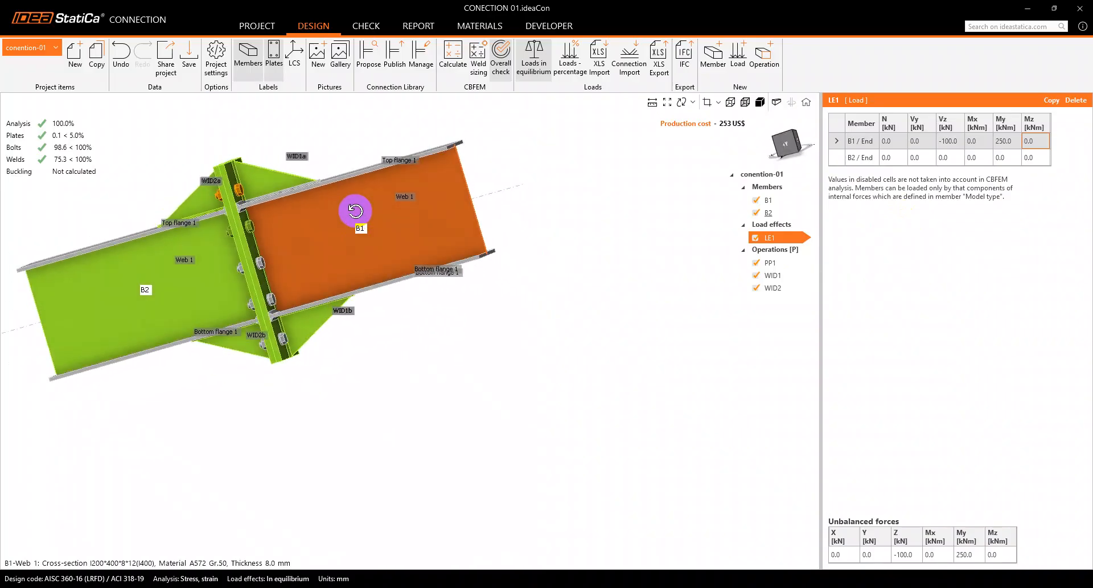
{"action": "mouse_move", "coordinate": [270, 220]}
{"action": "right_mouse_down"}
{"action": "mouse_move", "coordinate": [244, 220]}
{"action": "mouse_move", "coordinate": [385, 230]}
{"action": "mouse_move", "coordinate": [254, 229]}
{"action": "mouse_move", "coordinate": [275, 220]}
{"action": "mouse_move", "coordinate": [262, 223]}
{"action": "right_mouse_up"}
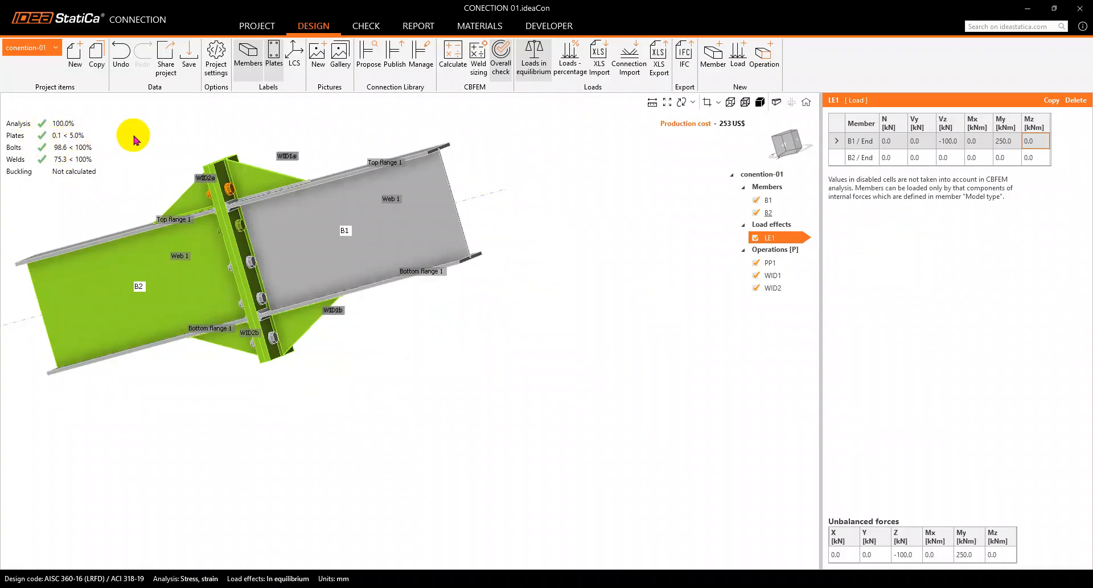
{"action": "right_click_drag", "start_coordinate": [312, 264], "coordinate": [409, 289]}
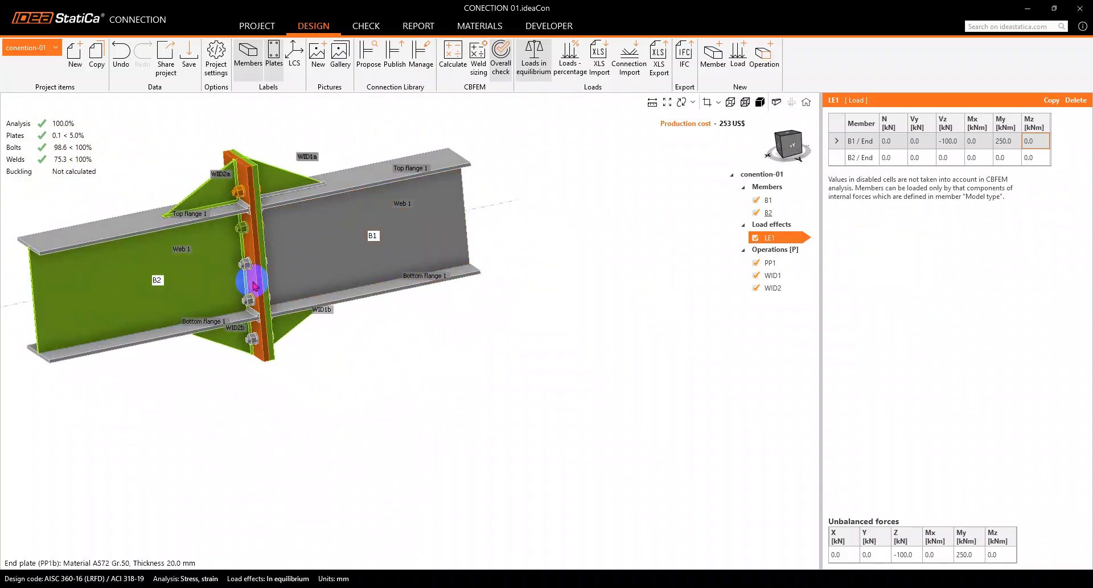
{"action": "right_click_drag", "start_coordinate": [244, 247], "coordinate": [241, 252]}
{"action": "right_click_drag", "start_coordinate": [373, 275], "coordinate": [286, 276]}
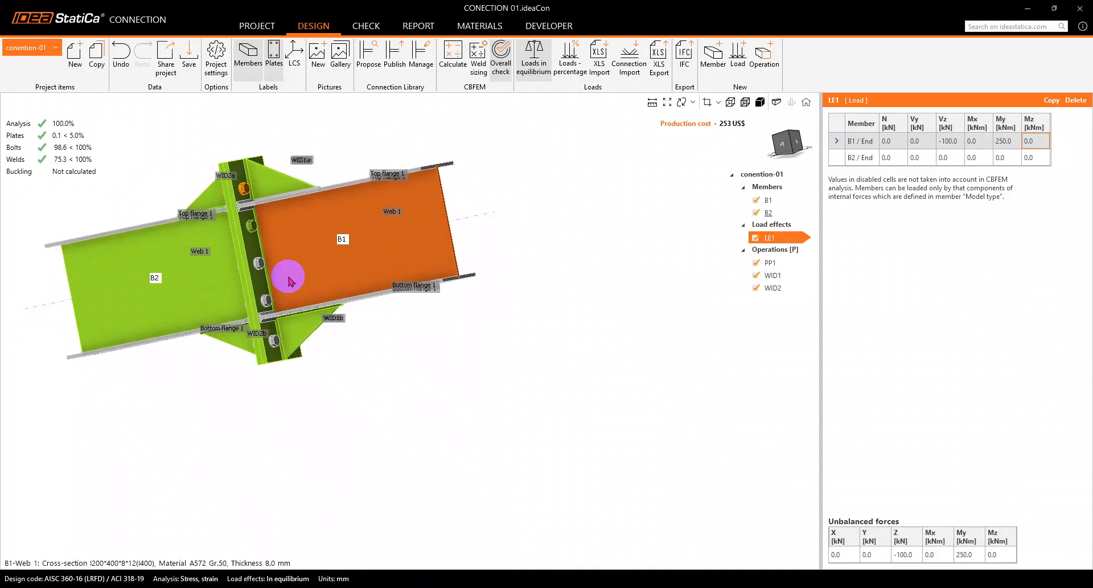
{"action": "middle_click_drag", "start_coordinate": [304, 300], "coordinate": [274, 273]}
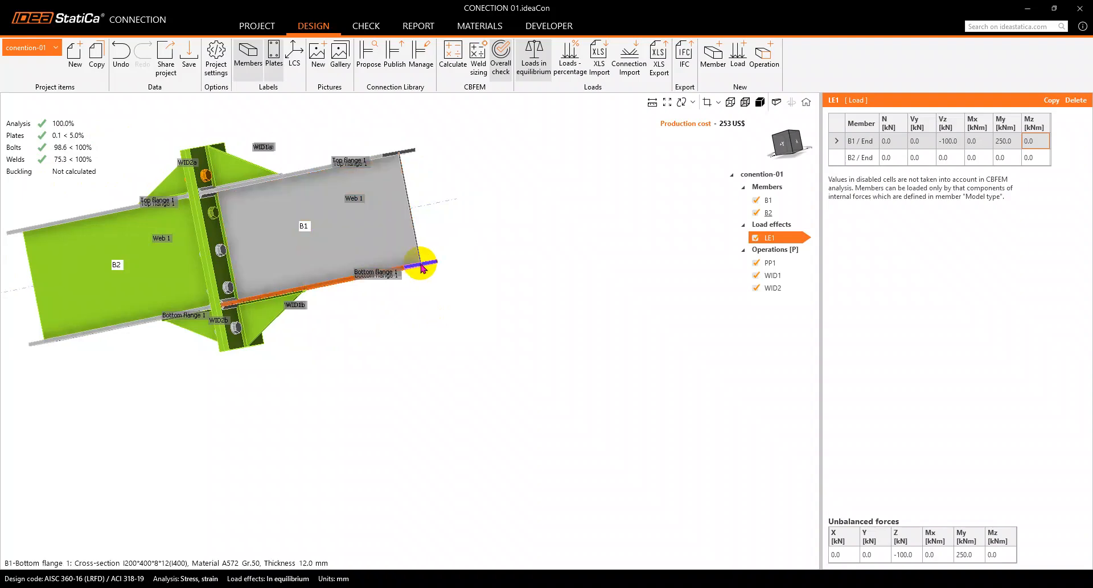
- Open the check results, hide the member and plate labels, and display the equivalent stress on the splice
{"action": "right_click_drag", "start_coordinate": [305, 271], "coordinate": [393, 292]}
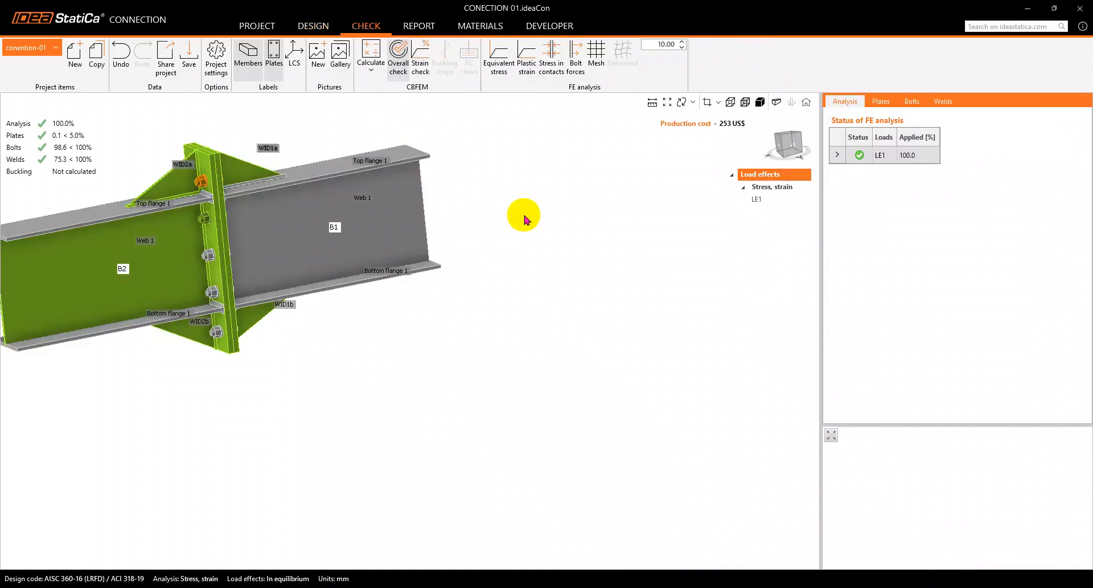
{"action": "right_click_drag", "start_coordinate": [376, 251], "coordinate": [283, 247]}
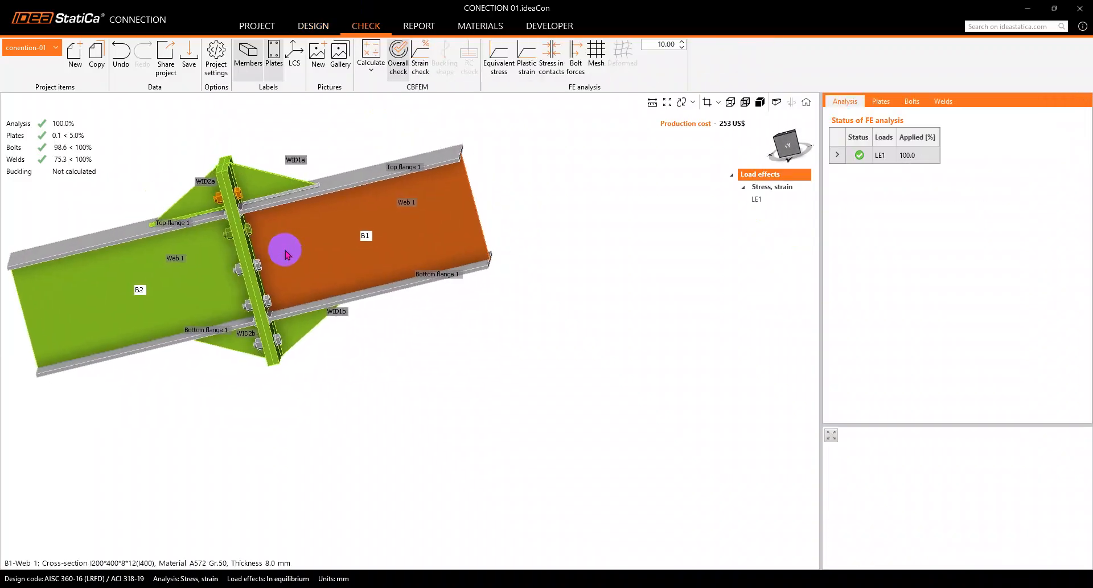
{"action": "left_click", "coordinate": [249, 69]}
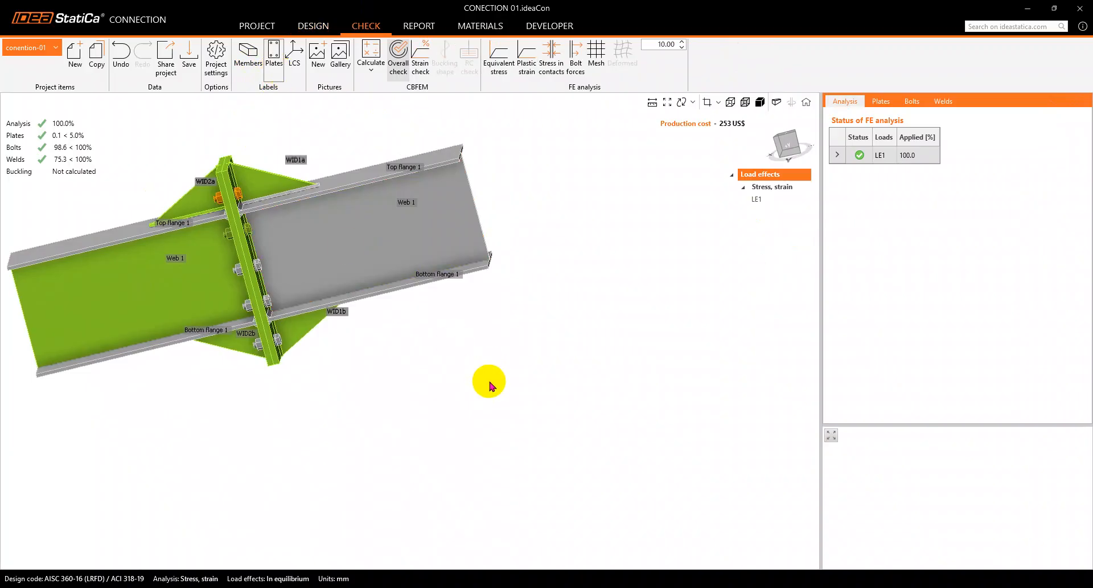
{"action": "left_click", "coordinate": [500, 60]}
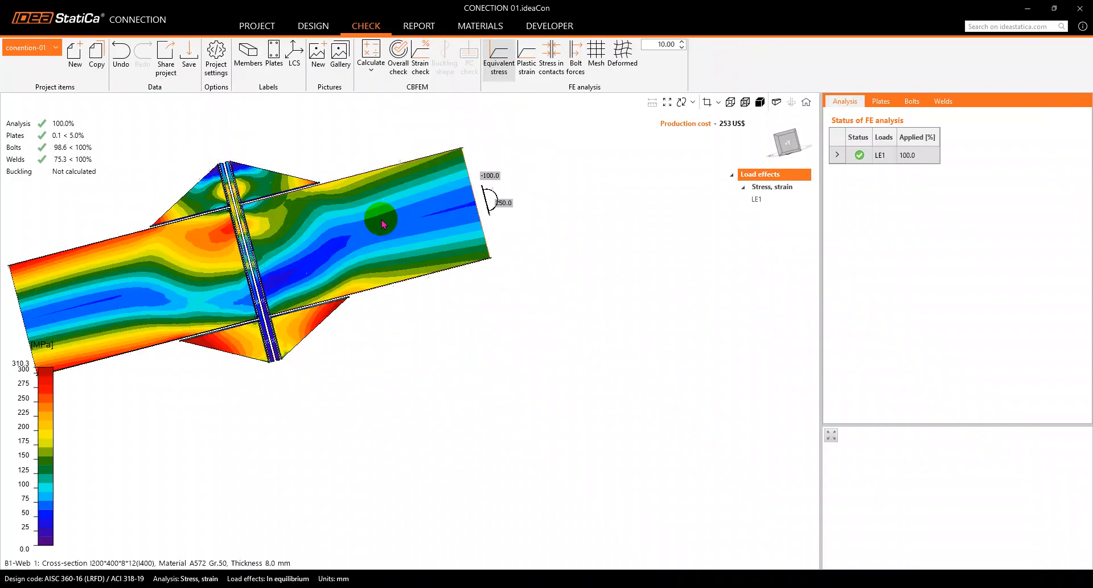
{"action": "right_click_drag", "start_coordinate": [307, 277], "coordinate": [398, 263]}
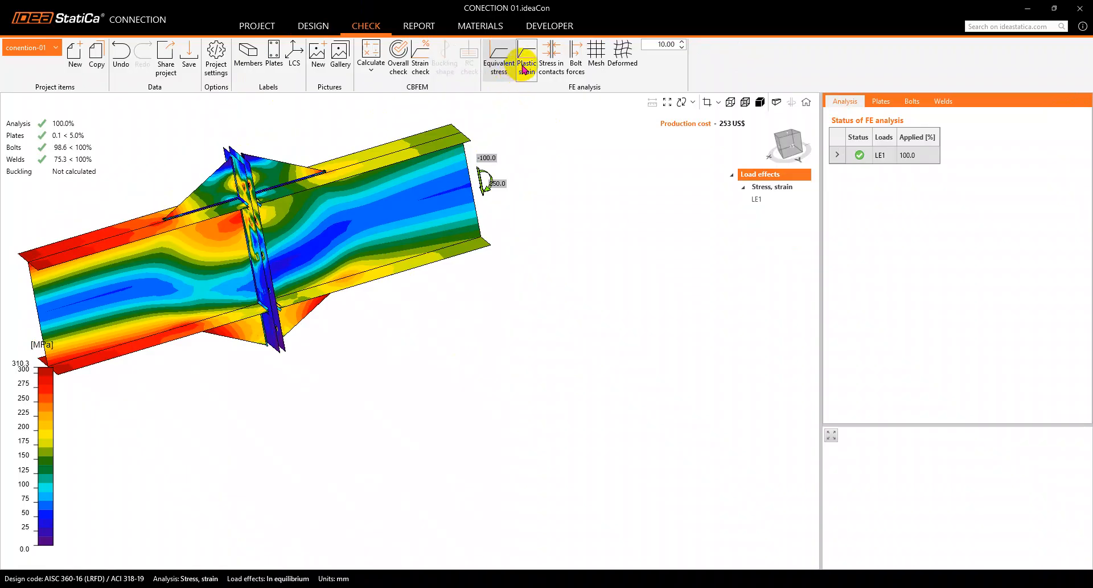
- Display the plastic strain on the splice from the side, followed by the stress in contacts
{"action": "left_click", "coordinate": [524, 67]}
{"action": "right_click_drag", "start_coordinate": [264, 280], "coordinate": [228, 216]}
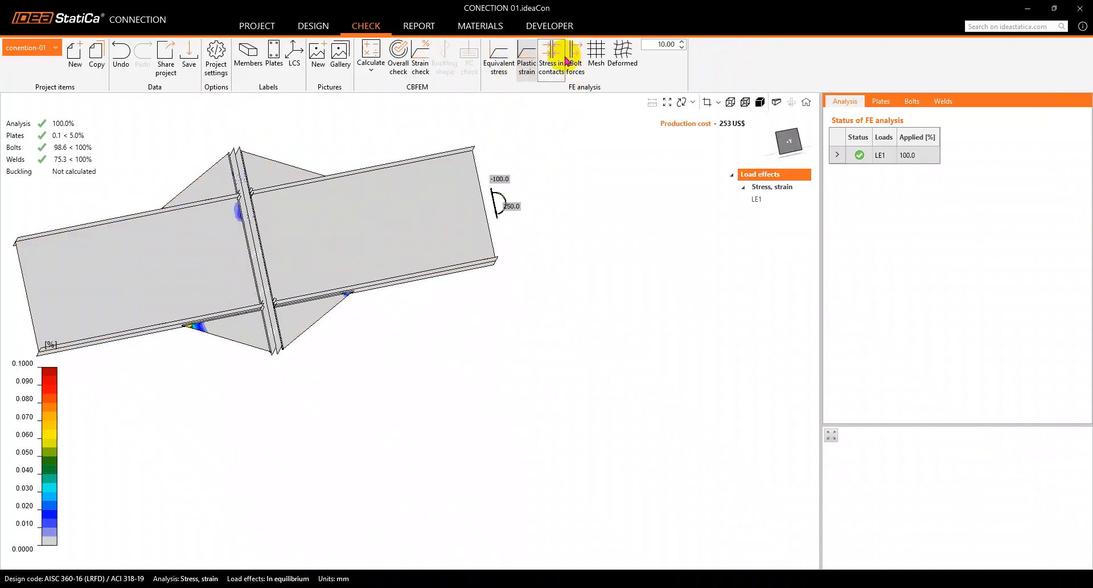
{"action": "left_click", "coordinate": [559, 59]}
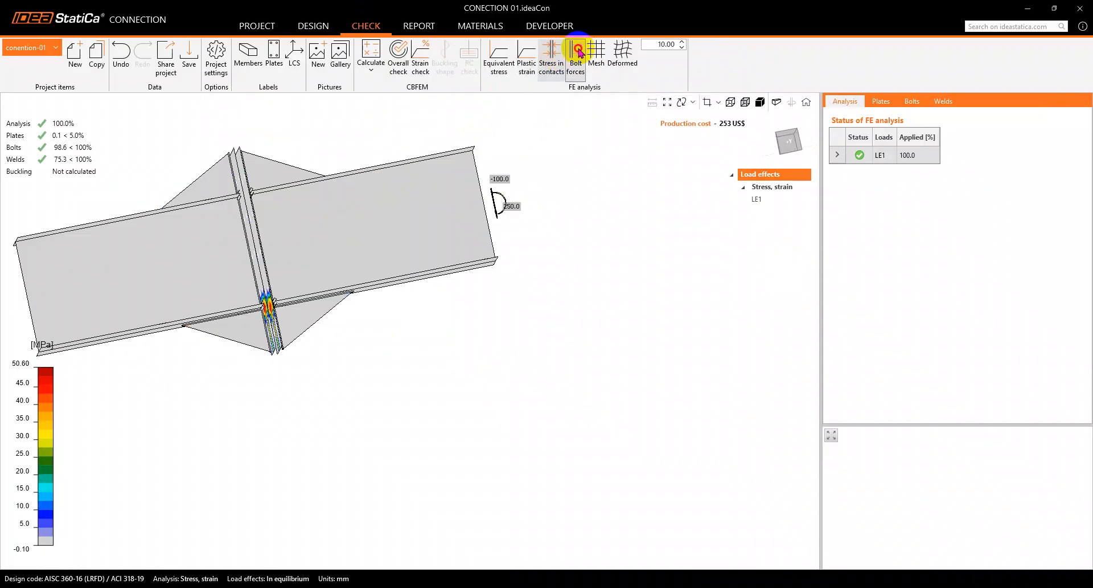
- Add the bolt forces and the finite element mesh to the contact stress display of the splice
{"action": "right_click_drag", "start_coordinate": [500, 164], "coordinate": [244, 293]}
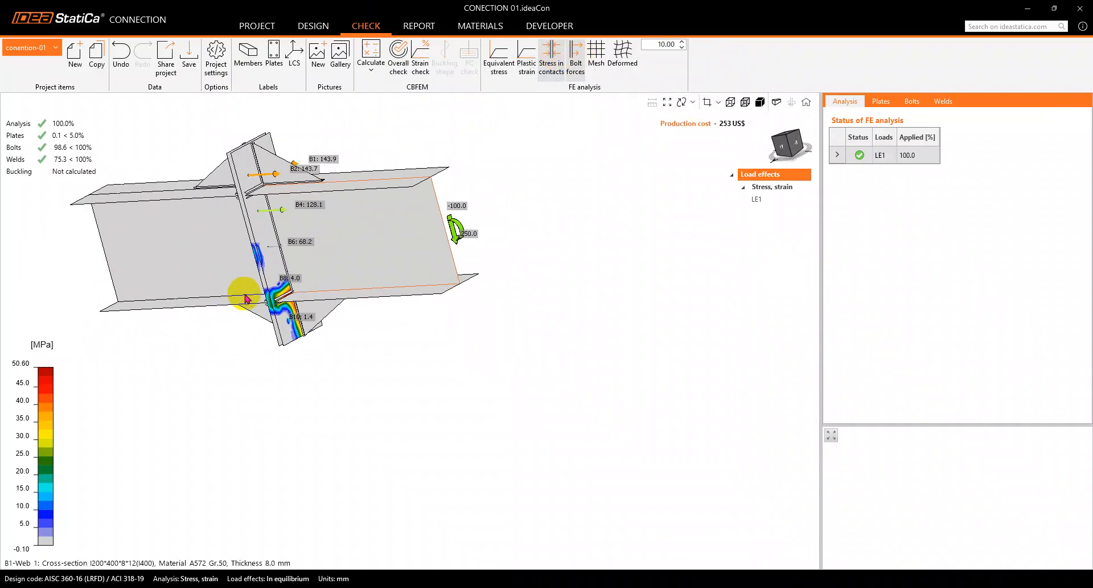
{"action": "left_click", "coordinate": [596, 55]}
{"action": "right_click_drag", "start_coordinate": [305, 337], "coordinate": [427, 309]}
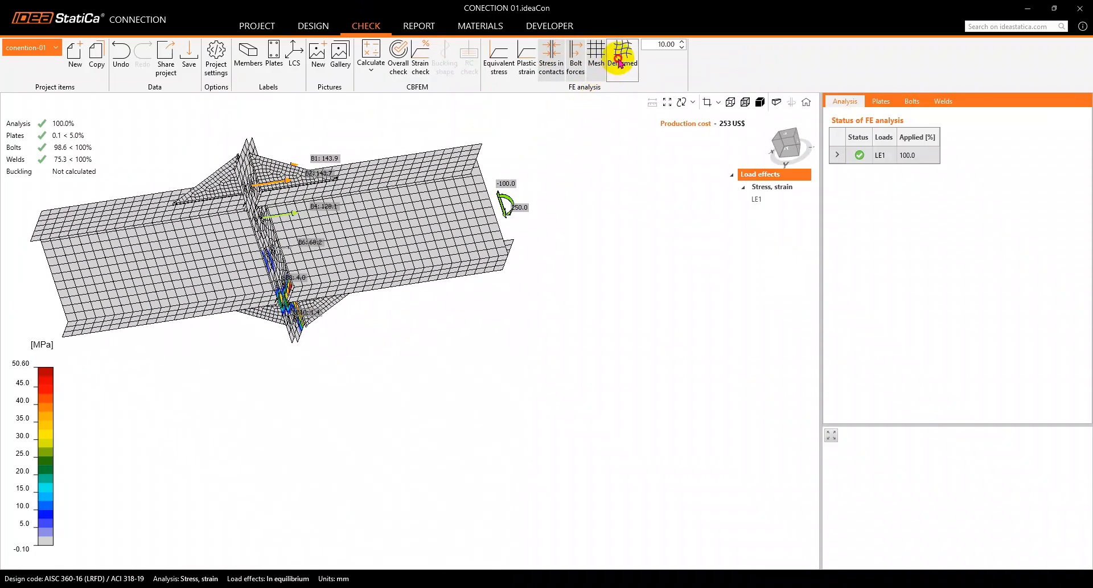
- Display the deformed shape of the splice and raise its deformation scale to 30.00 to examine the end plates from the side
{"action": "right_click_drag", "start_coordinate": [423, 386], "coordinate": [331, 333]}
{"action": "left_click", "coordinate": [595, 173]}
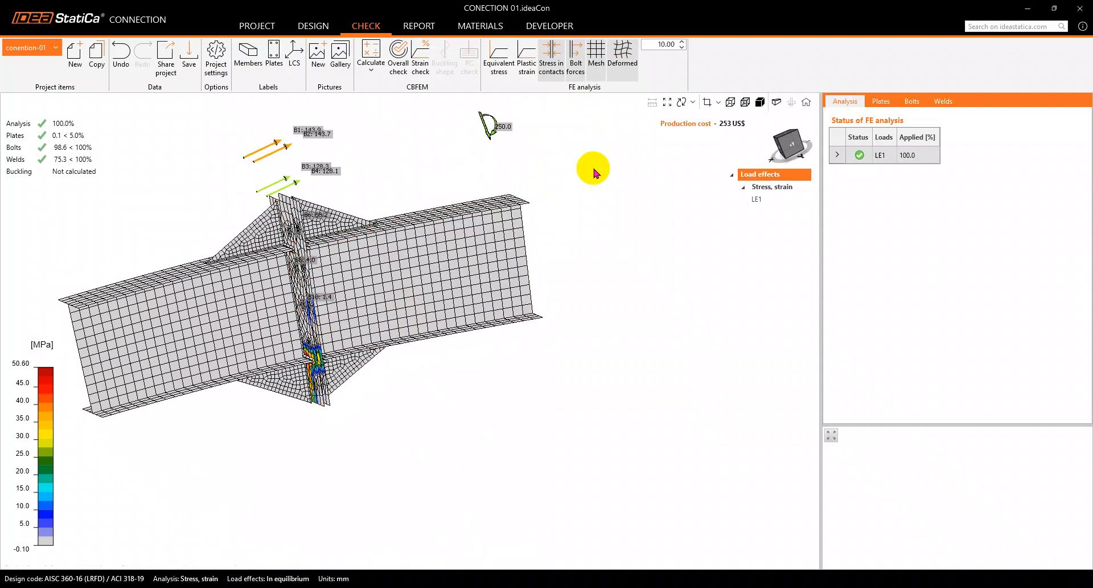
{"action": "left_click", "coordinate": [683, 46]}
{"action": "right_click_drag", "start_coordinate": [361, 268], "coordinate": [382, 298]}
{"action": "middle_click_drag", "start_coordinate": [382, 298], "coordinate": [308, 124]}
{"action": "scroll", "coordinate": [375, 288], "scroll_direction": "down", "scroll_amount": 2}
{"action": "right_click_drag", "start_coordinate": [404, 324], "coordinate": [373, 312]}
{"action": "middle_click_drag", "start_coordinate": [374, 312], "coordinate": [324, 253]}
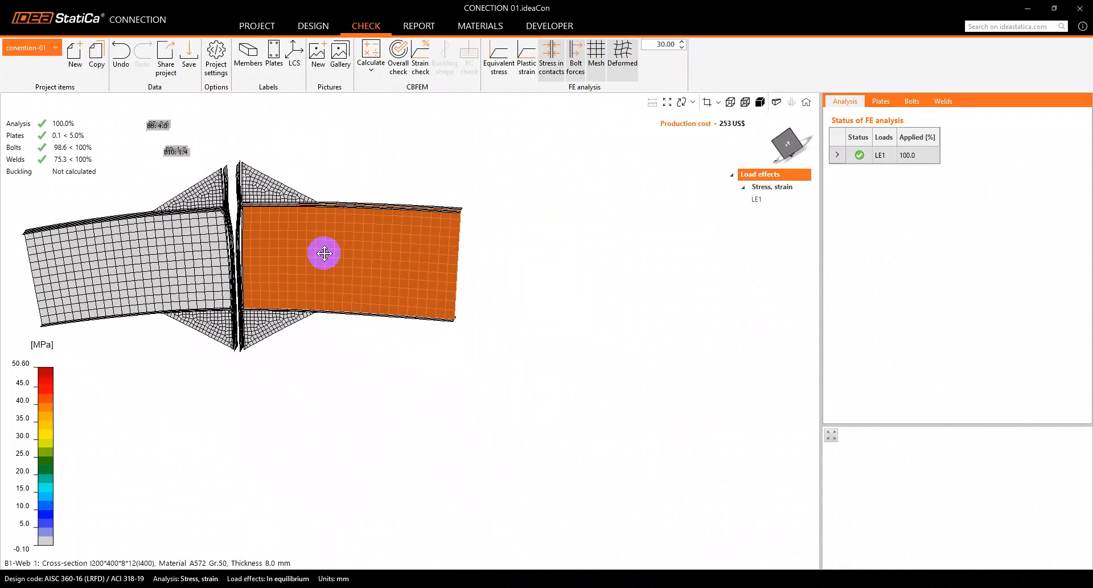
{"action": "right_click_drag", "start_coordinate": [296, 249], "coordinate": [226, 257]}
{"action": "right_click_drag", "start_coordinate": [257, 256], "coordinate": [232, 243]}
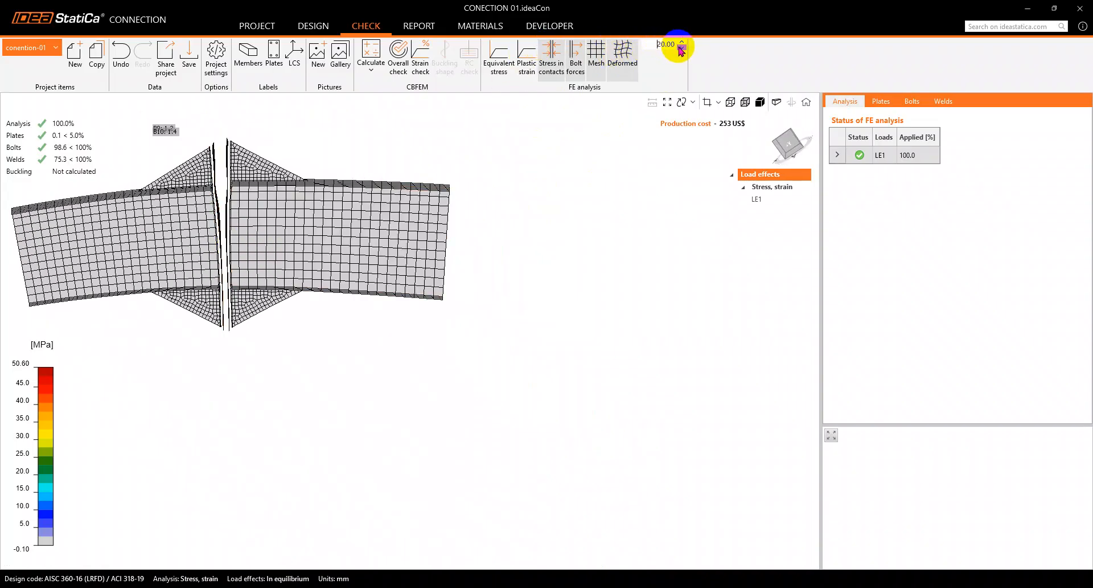
- Set the deformation scale back to 10.00 and display the equivalent stress on the deformed, meshed splice
{"action": "left_click", "coordinate": [681, 47]}
{"action": "right_click_drag", "start_coordinate": [593, 248], "coordinate": [511, 357]}
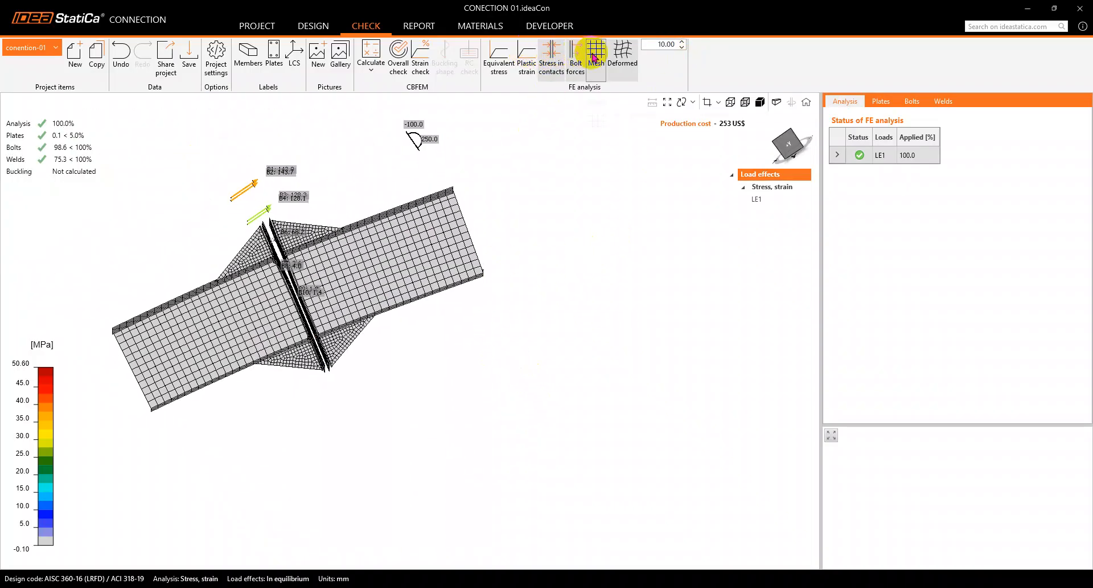
{"action": "left_click", "coordinate": [498, 57]}
{"action": "left_click", "coordinate": [478, 265]}
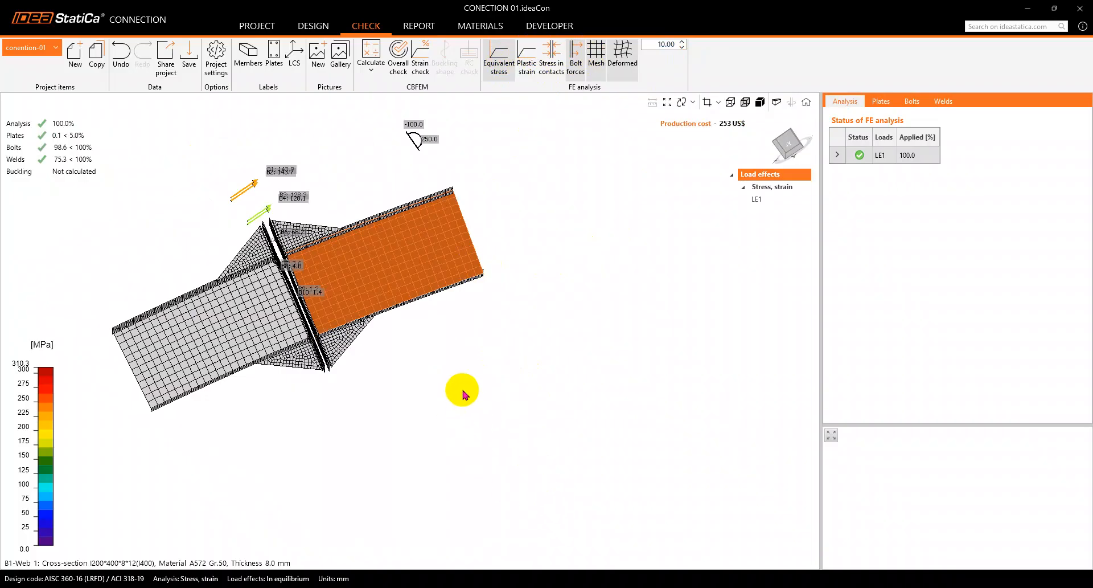
{"action": "right_click_drag", "start_coordinate": [364, 359], "coordinate": [261, 178]}
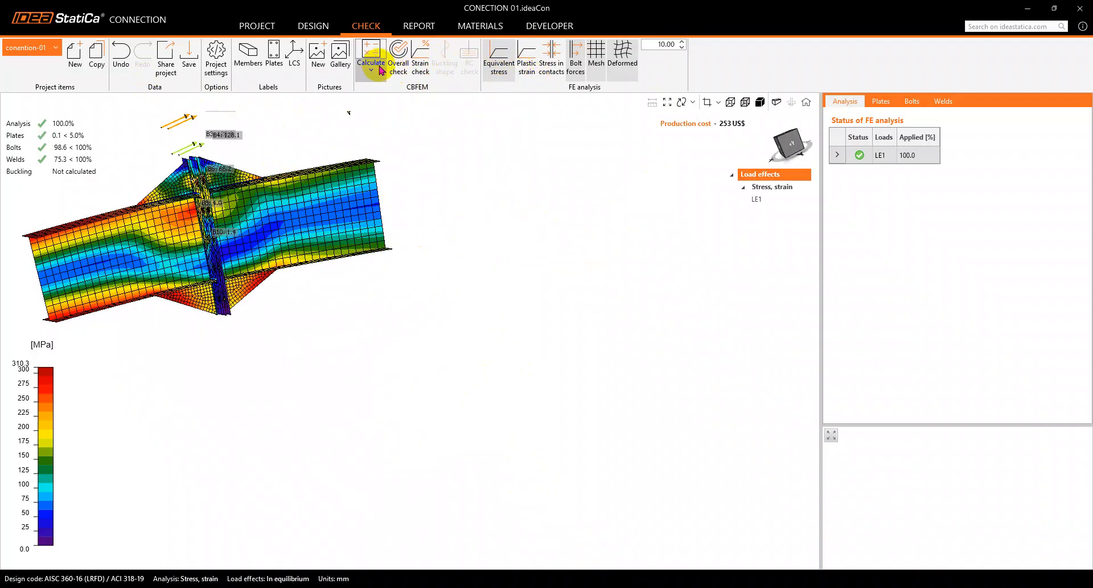
- Switch the splice back to the overall check display and examine the members, end plates and bolts up close
{"action": "left_click", "coordinate": [411, 62]}
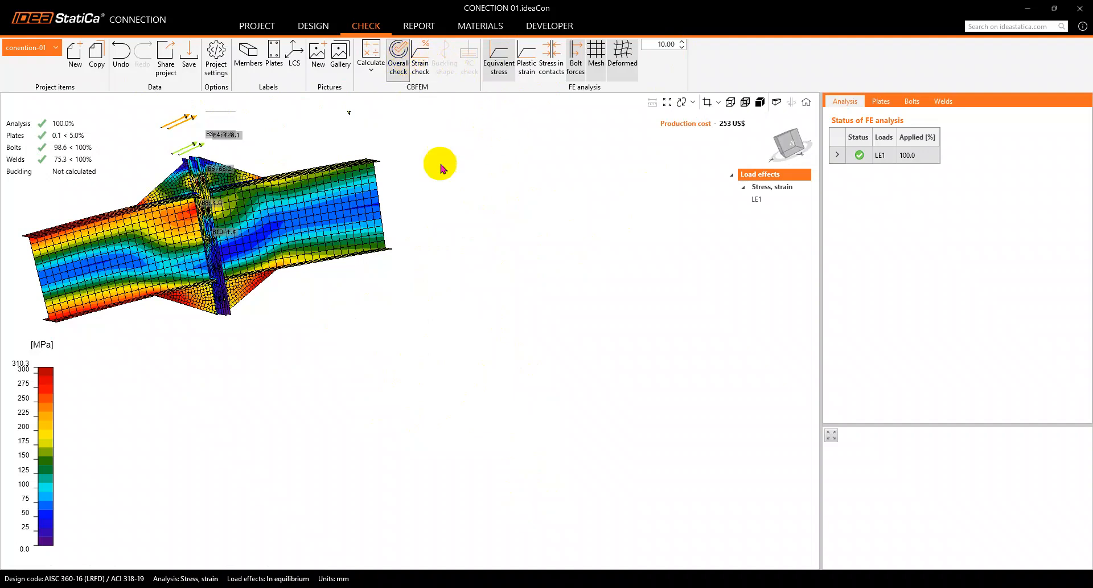
{"action": "scroll", "coordinate": [292, 227], "scroll_direction": "up", "scroll_amount": 2}
{"action": "middle_click_drag", "start_coordinate": [350, 234], "coordinate": [275, 276]}
{"action": "middle_click_drag", "start_coordinate": [275, 276], "coordinate": [172, 209], "text": "ctrl"}
{"action": "scroll", "coordinate": [263, 250], "scroll_direction": "up", "scroll_amount": 3}
{"action": "middle_click_drag", "start_coordinate": [340, 340], "coordinate": [338, 345]}
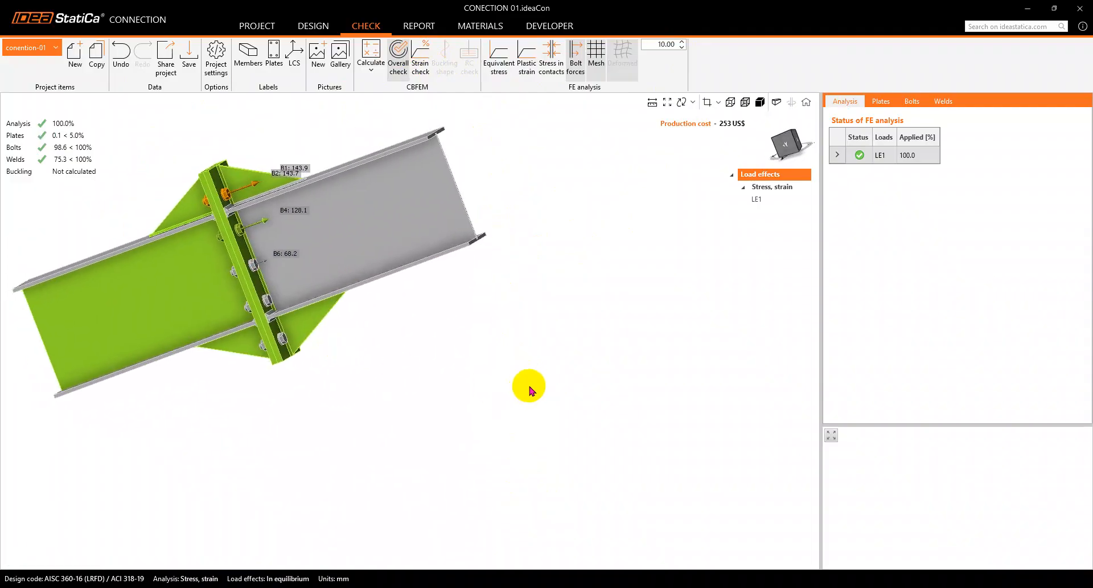
{"action": "middle_click_drag", "start_coordinate": [473, 359], "coordinate": [477, 348]}
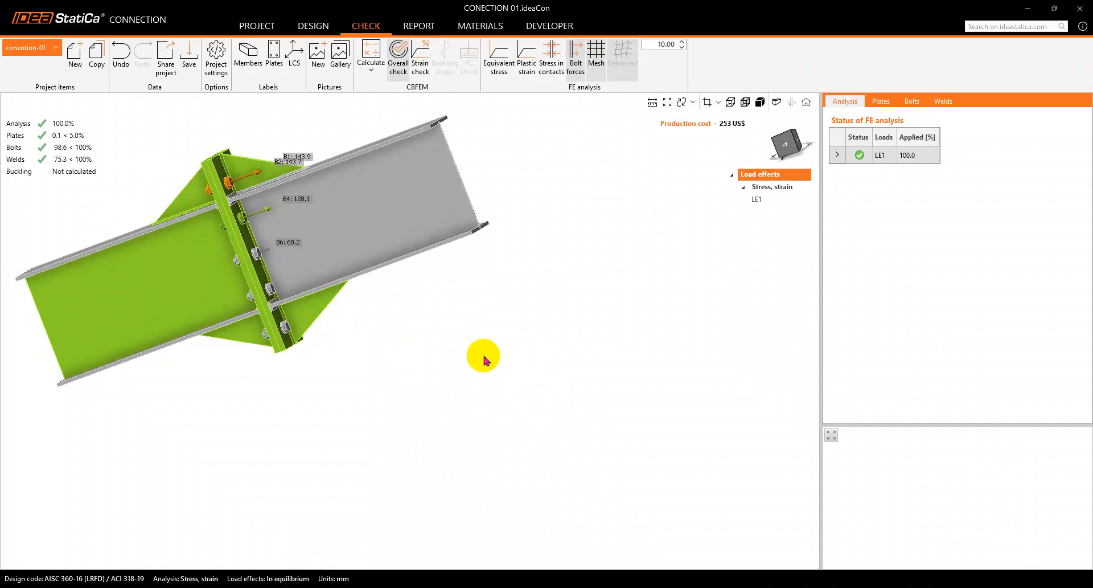